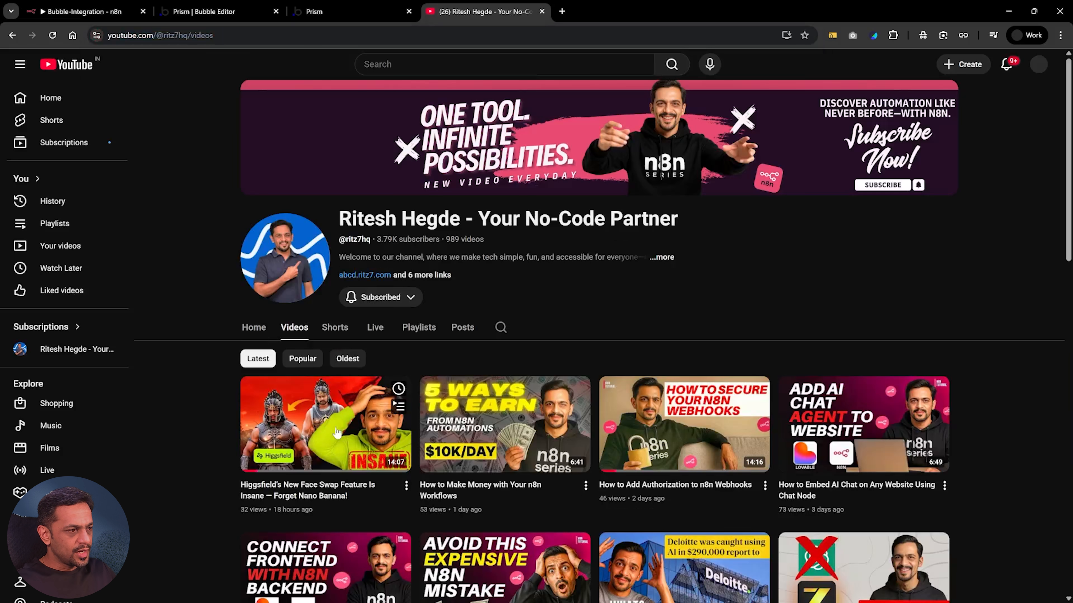
Copy the share link of the channel's newest video, "Higgsfield's New Face Swap Feature Is Insane", and close the sharing dialog
click(406, 485)
click(454, 569)
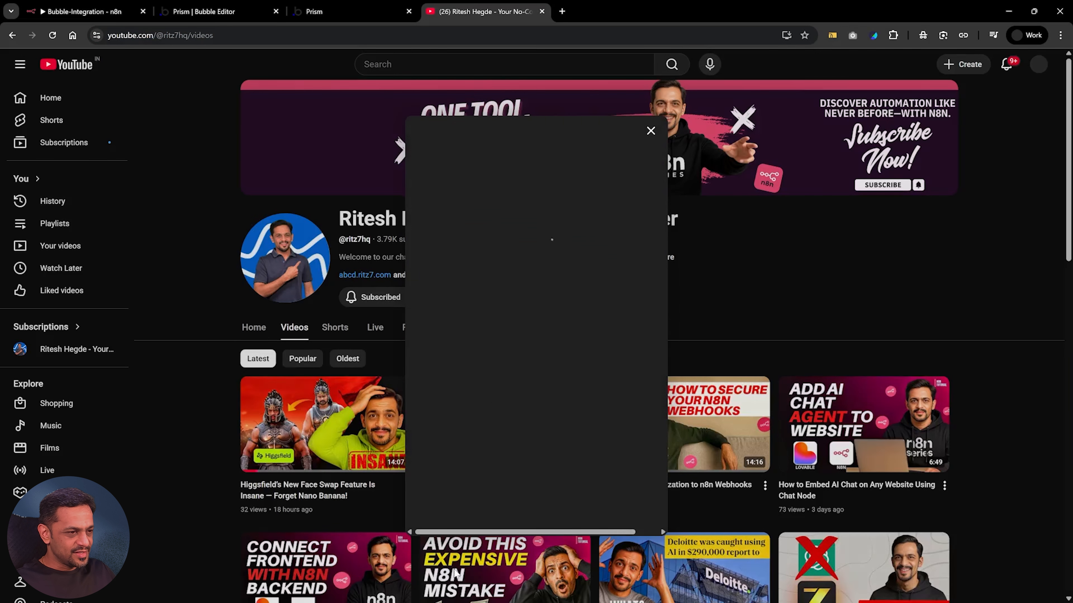
click(632, 384)
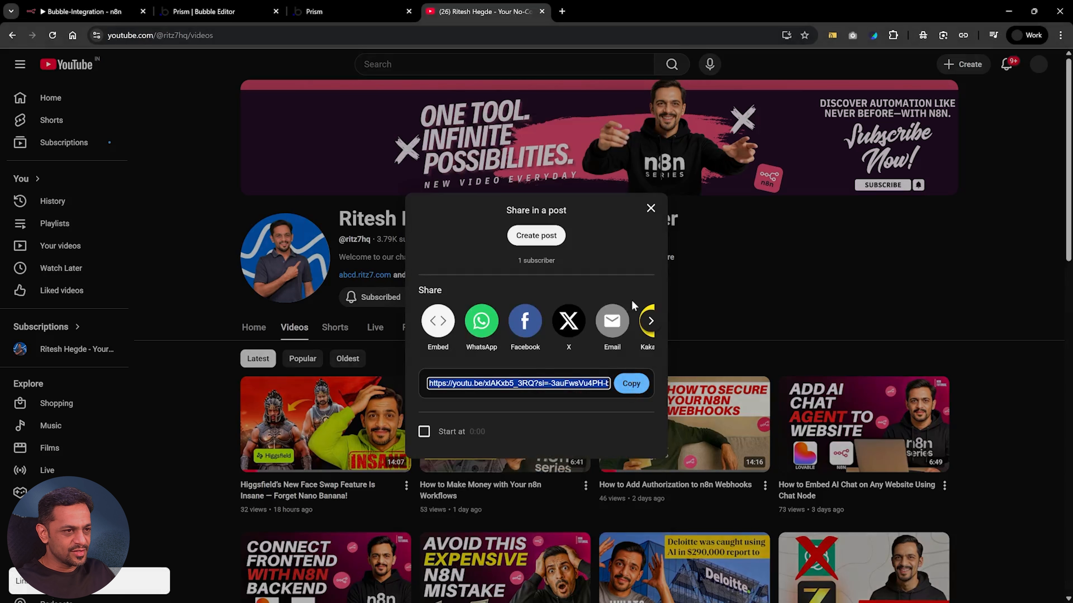
click(650, 208)
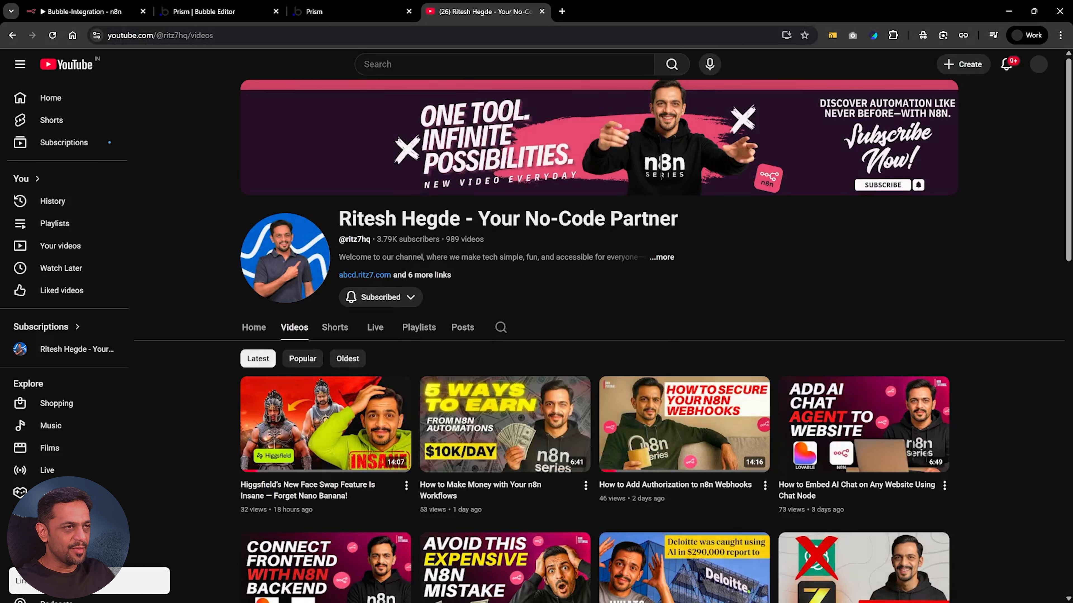
Switch to the Bubble-Integration workflow in n8n and add a Webhook trigger as its first step
click(329, 15)
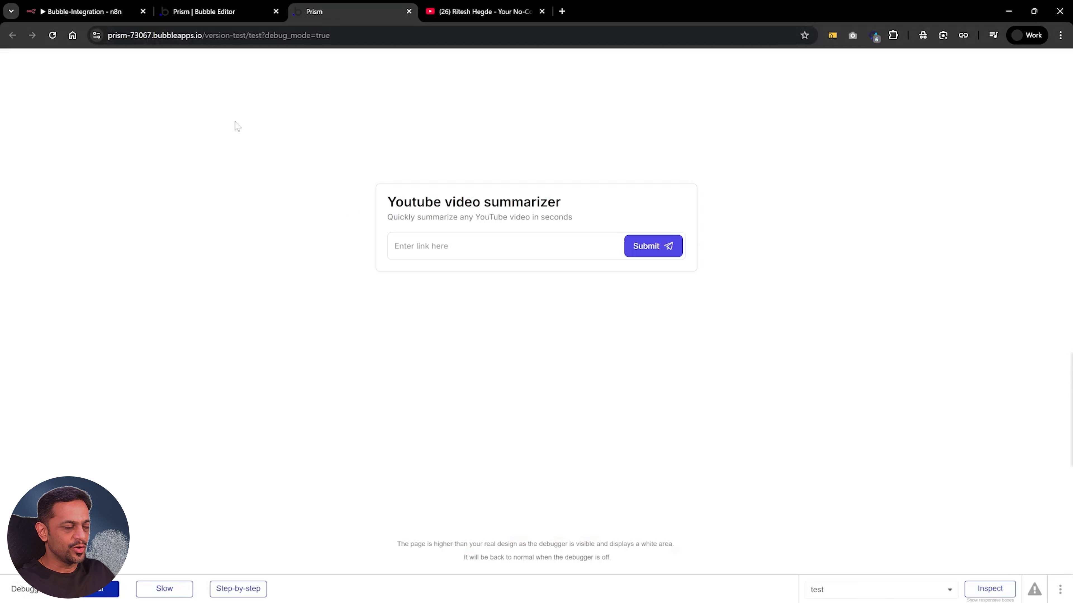
click(64, 13)
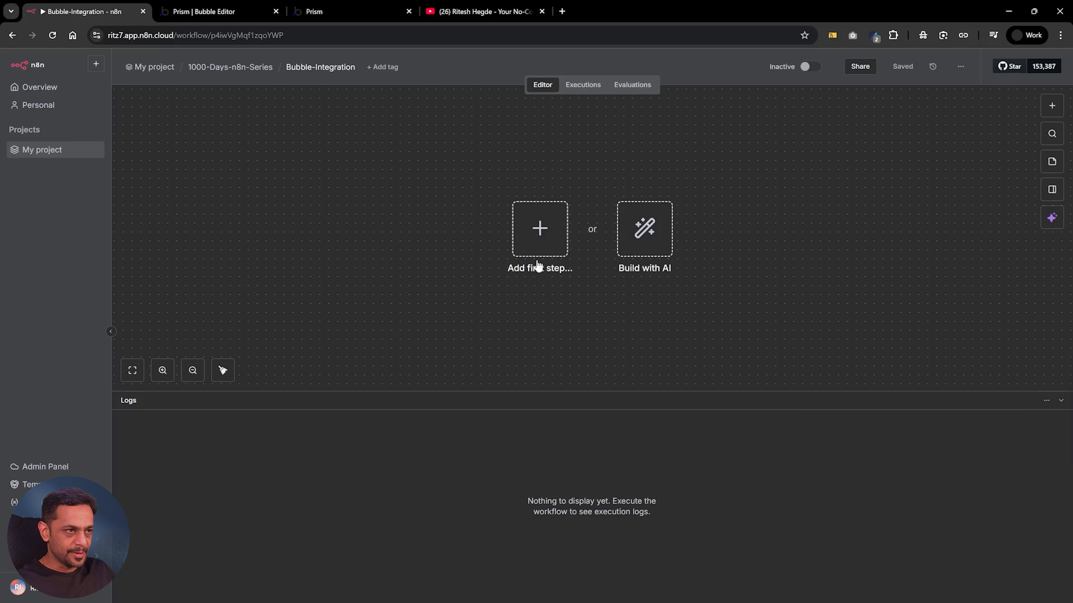
click(539, 233)
text(web)
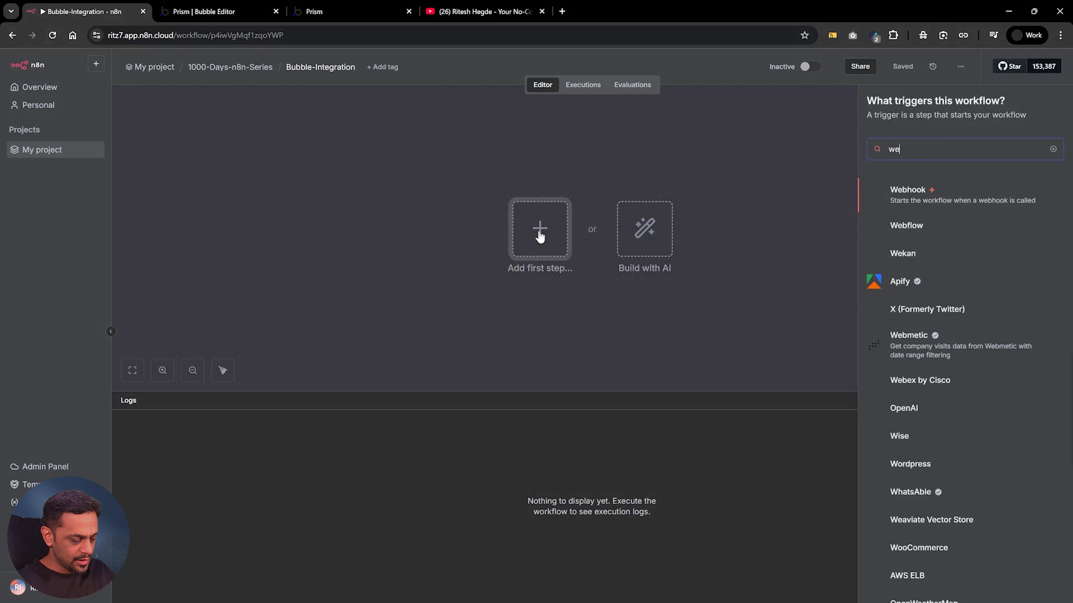
key(Return)
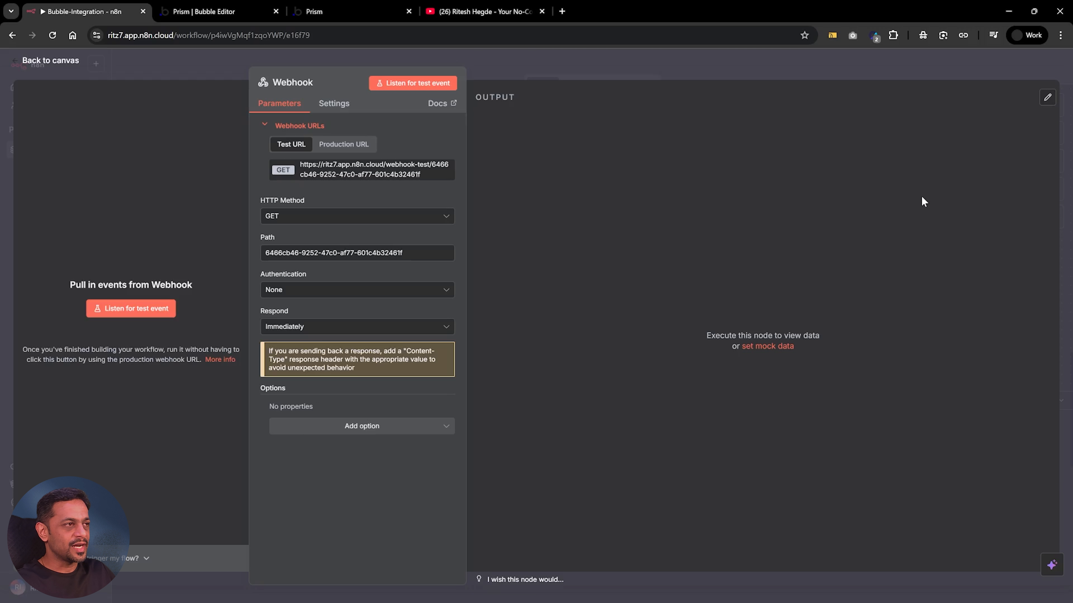
Set the webhook's HTTP method to POST and its path to video-summarizer, and copy its test URL
click(296, 216)
click(282, 300)
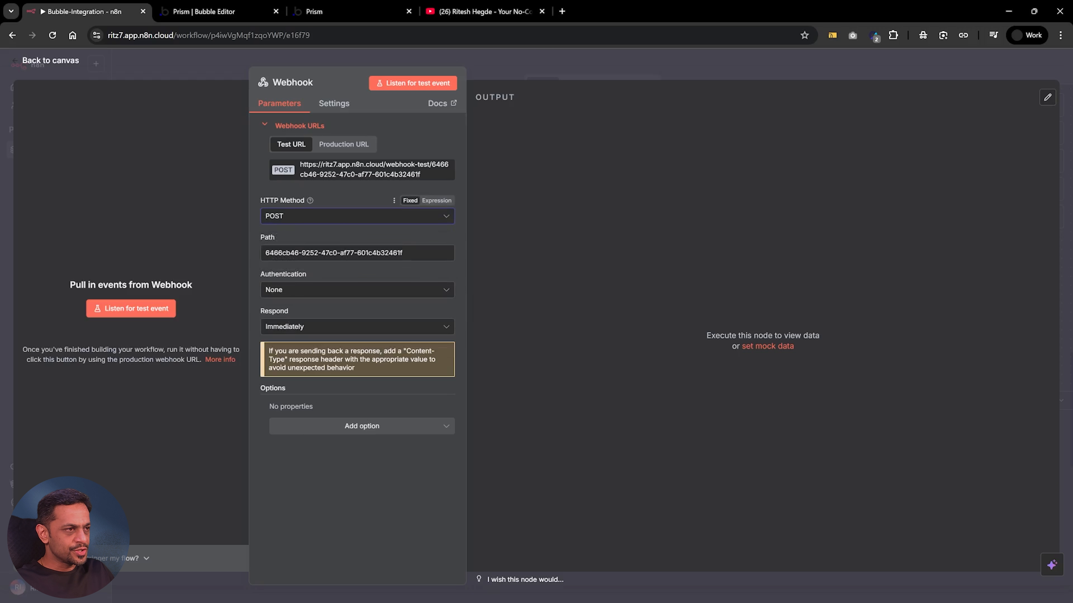
triple_click(381, 253)
text(video-summarizer)
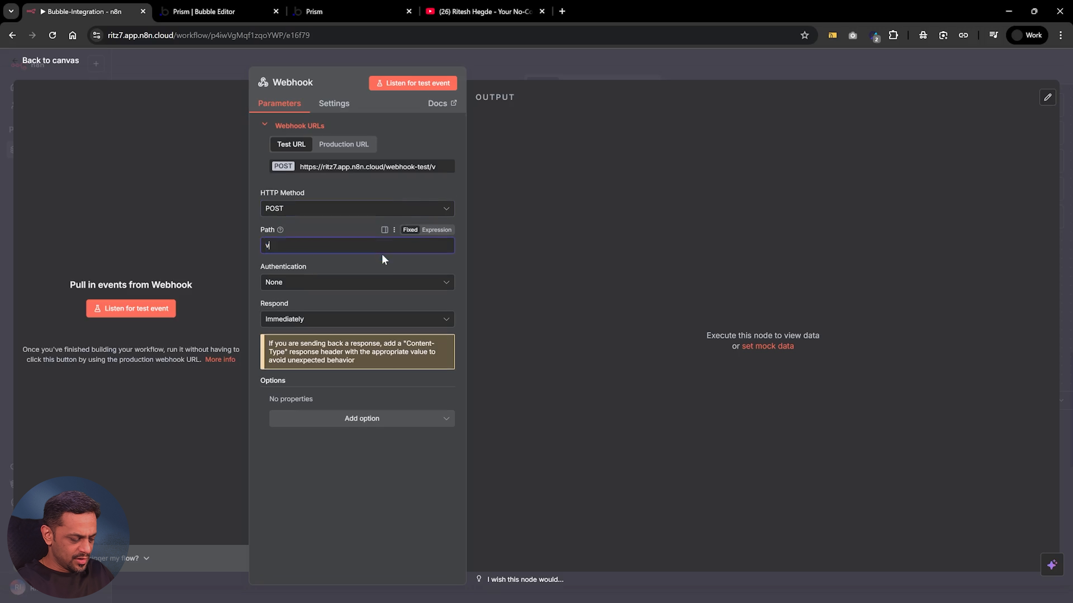
click(349, 226)
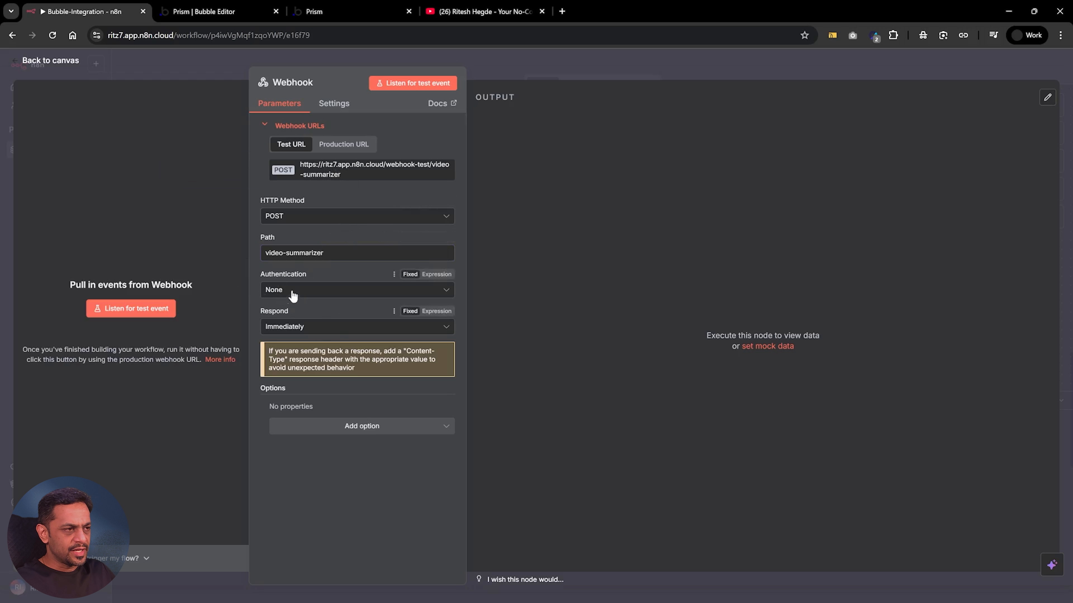
click(331, 173)
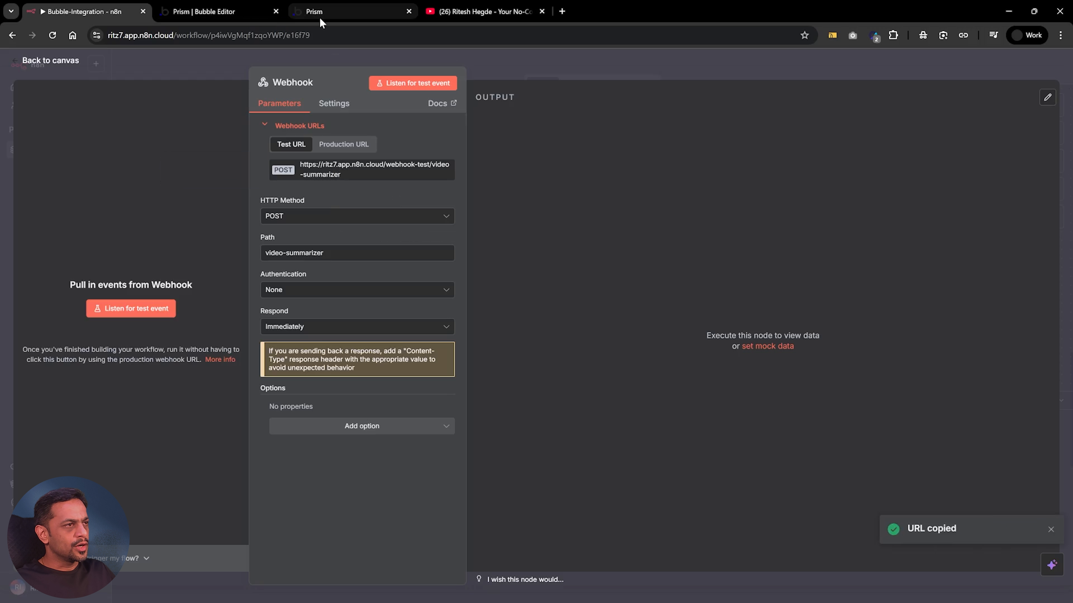
Switch to the Bubble editor and open the settings of the installed API Connector plugin
click(216, 15)
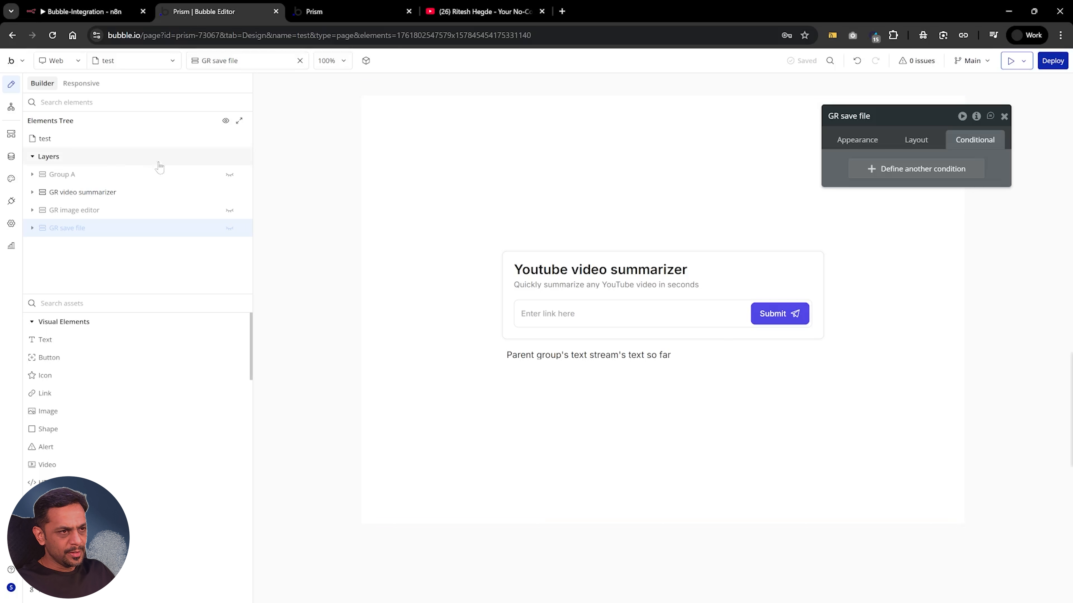
click(11, 202)
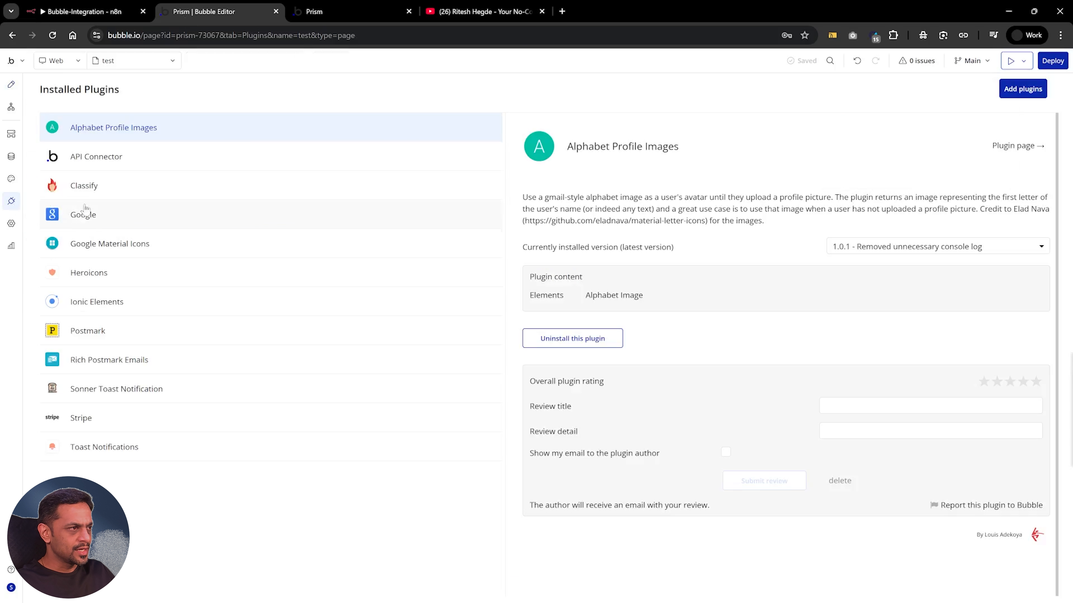
click(100, 168)
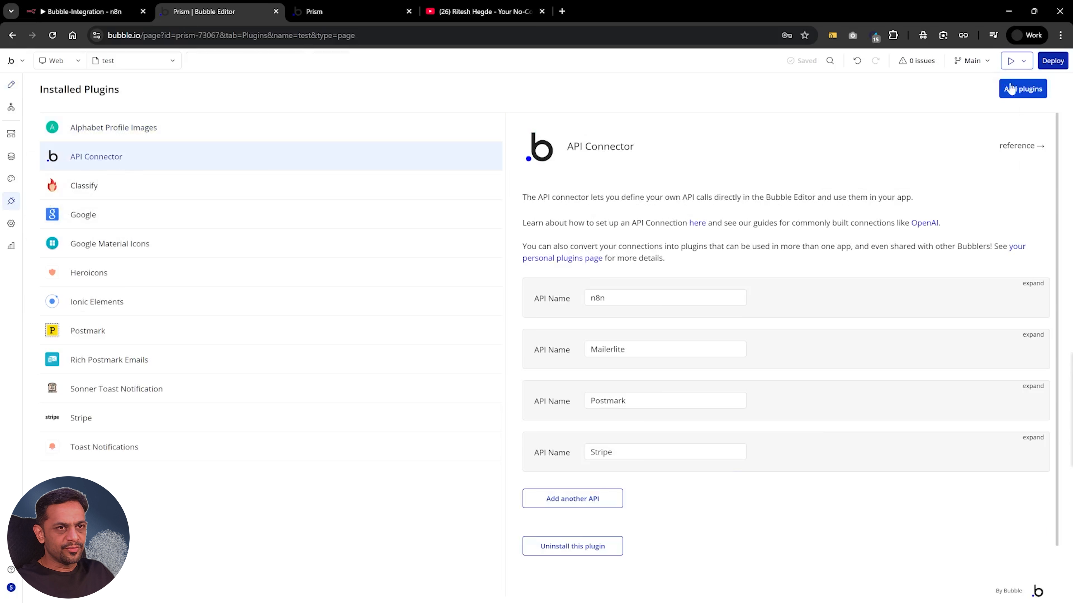
click(1017, 90)
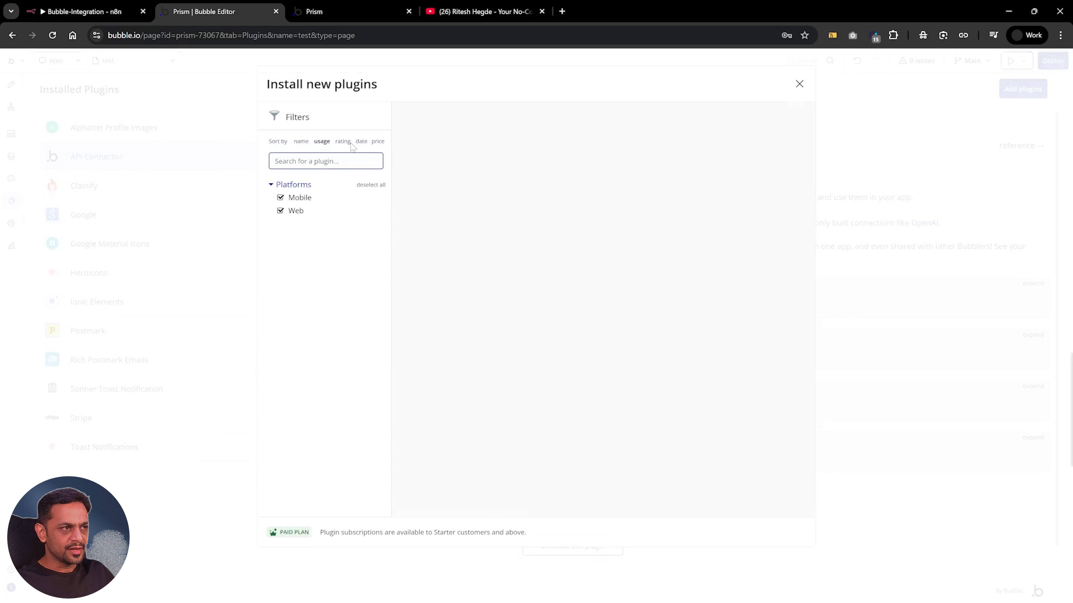
key(Escape)
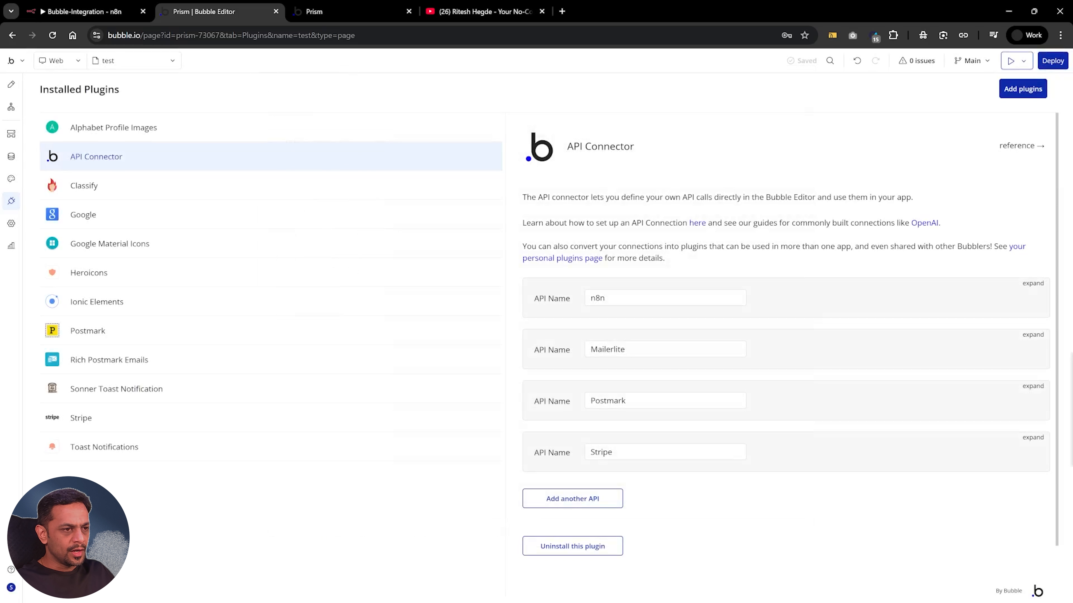
Add another API in the API Connector and name it n8n-integration
click(579, 501)
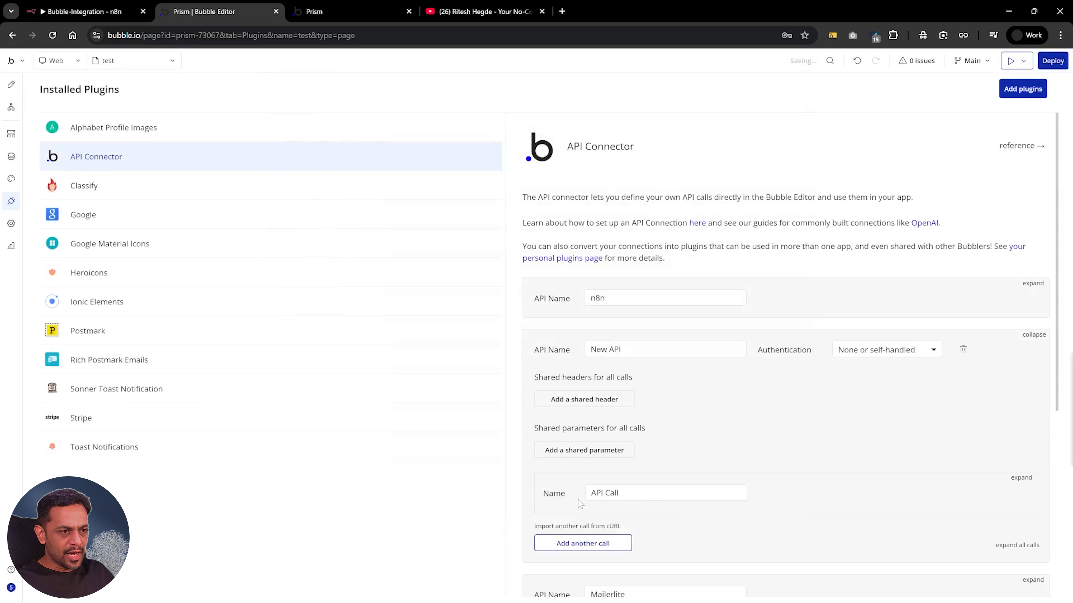
scroll(578, 500, down, 4)
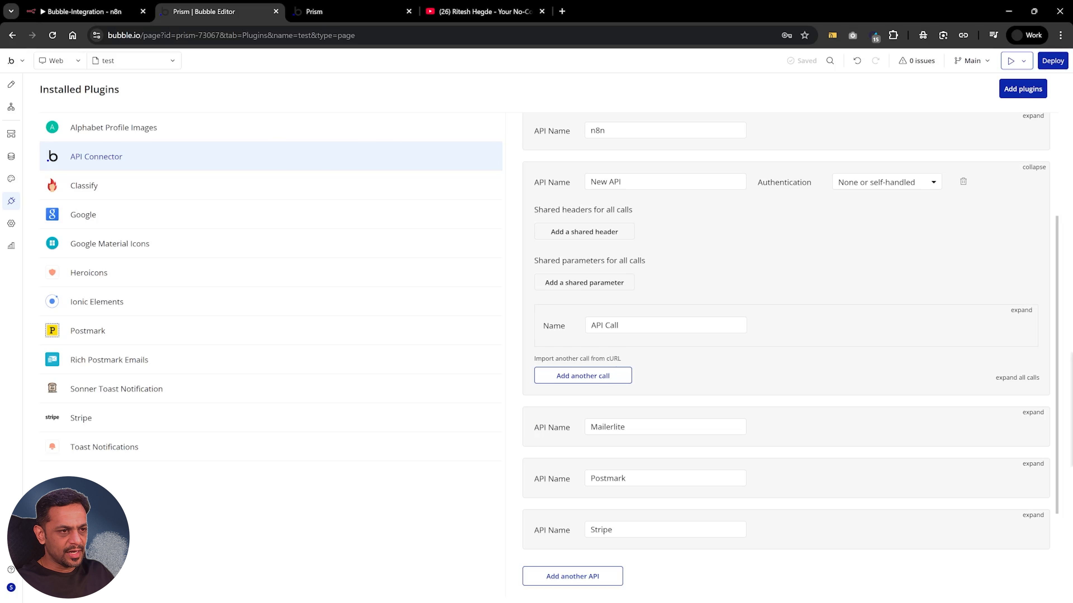
click(666, 326)
scroll(666, 325, up, 1)
triple_click(665, 238)
text(n)
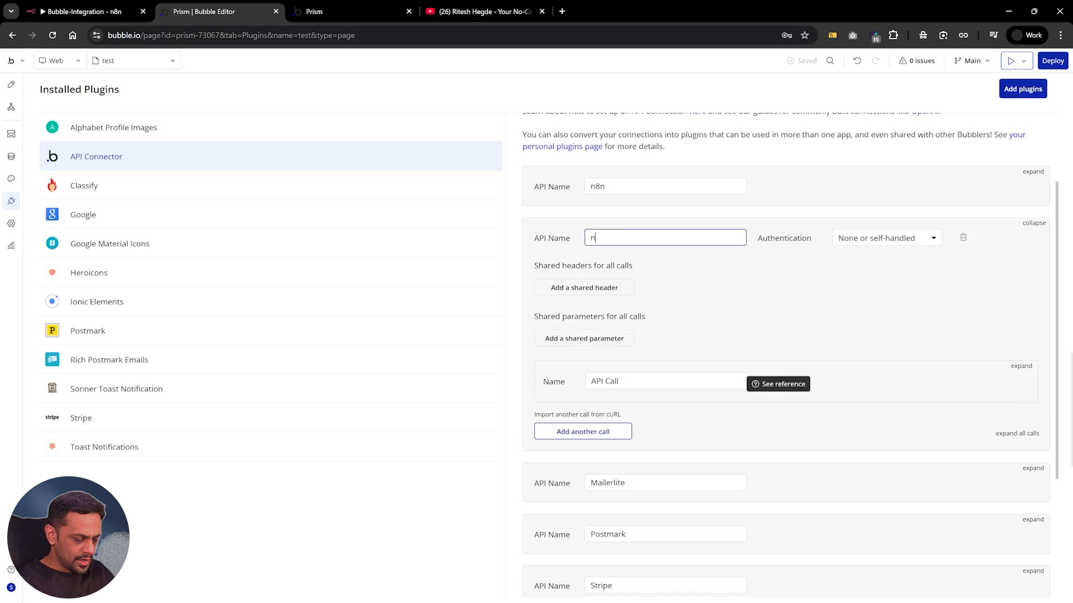
text(8n-integrat)
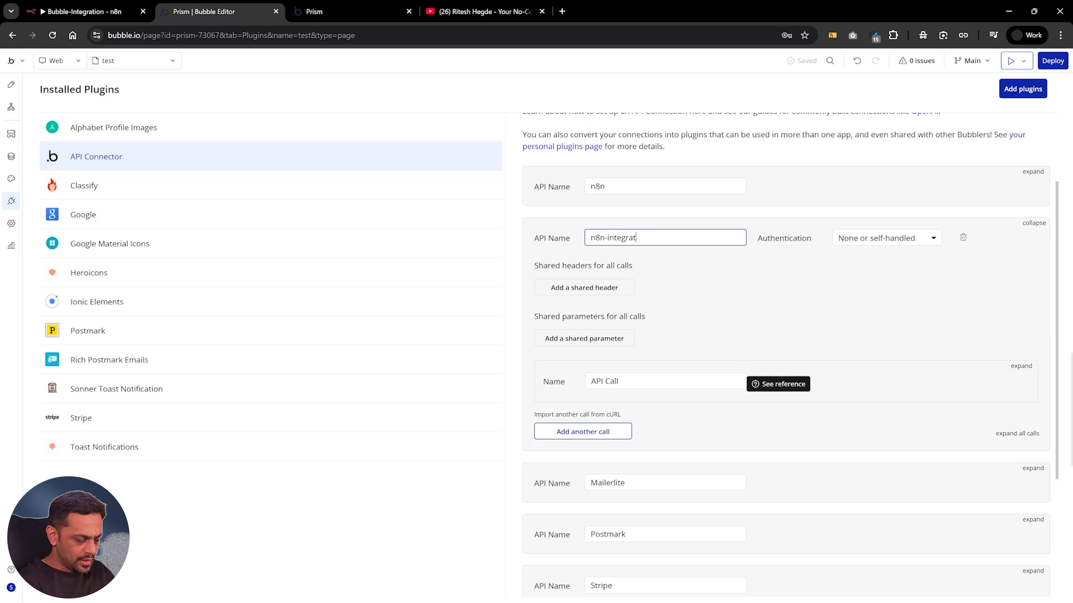
text(ion)
Name the new API's call video-summarizer, set its method to POST and enter the copied webhook test URL as its address
click(1020, 366)
triple_click(665, 381)
text(video-summarizerrat)
click(571, 403)
click(564, 439)
click(747, 402)
click(747, 461)
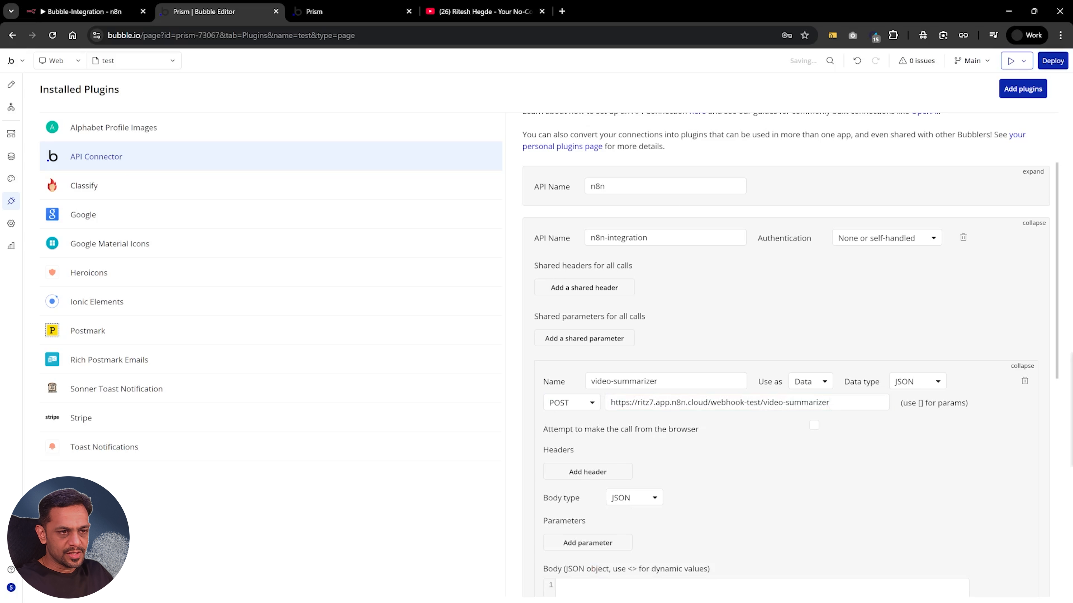
Add a body parameter with the key url to the video-summarizer call and make it non-private
scroll(747, 461, down, 1)
click(576, 494)
text(url)
key(Tab)
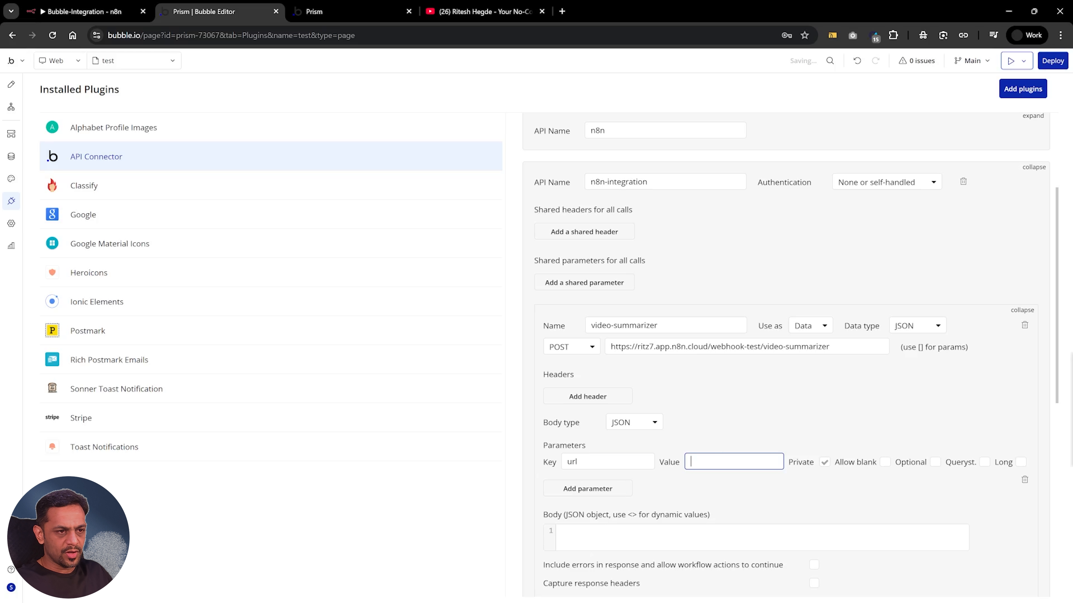
click(826, 464)
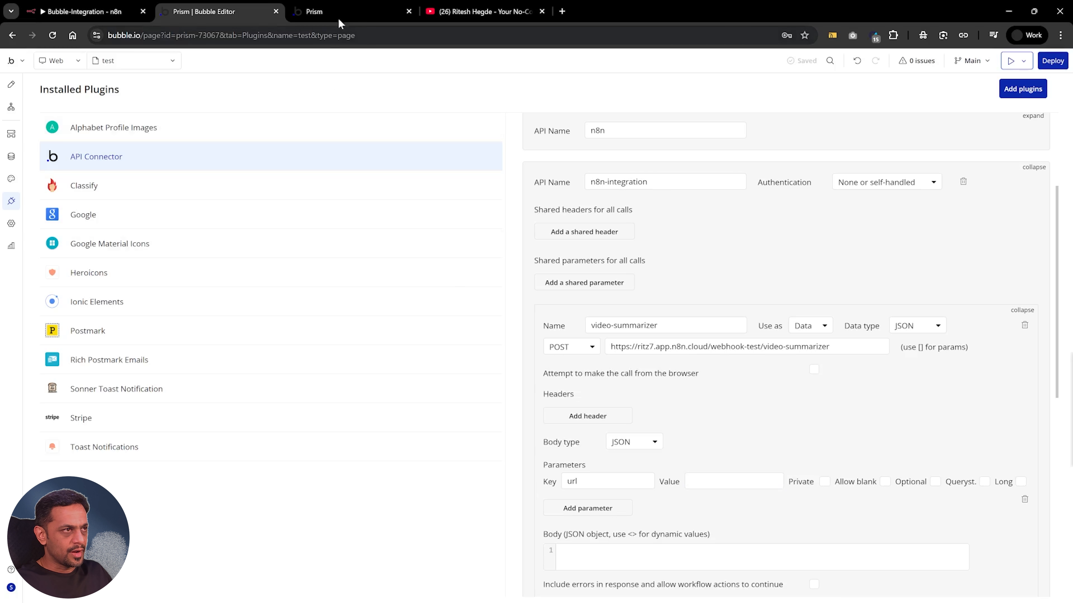
Paste the copied webhook test URL as the value of the url parameter
click(341, 13)
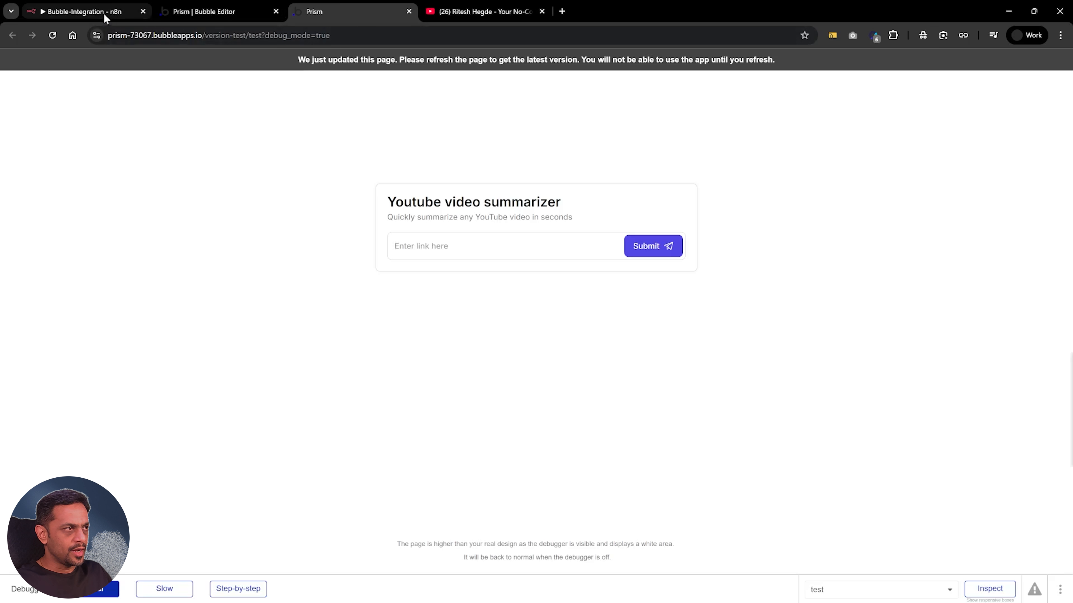
click(182, 14)
click(714, 481)
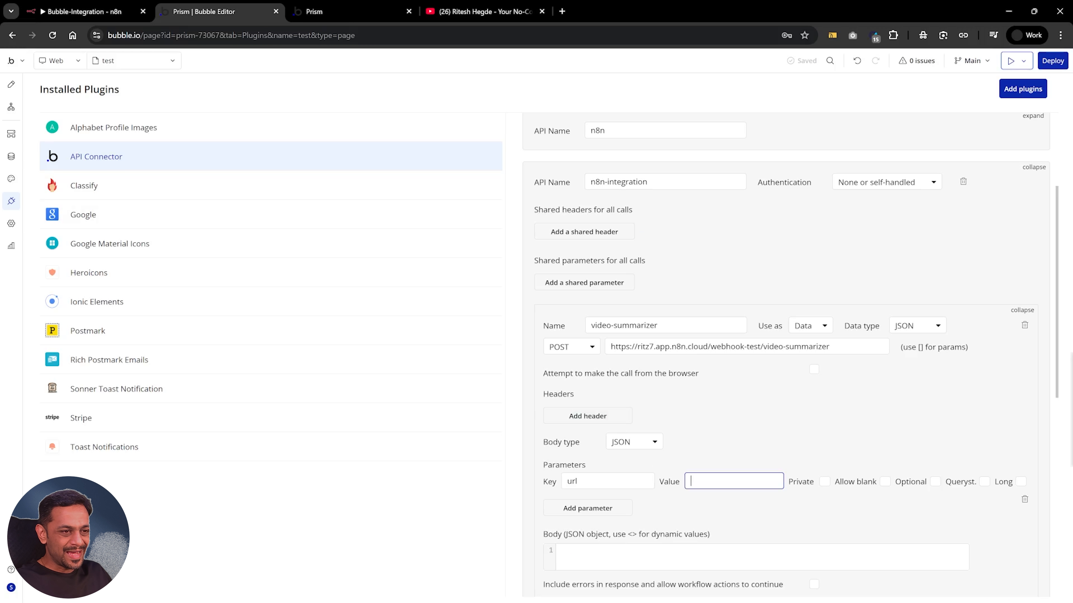
key(ctrl+v)
key(Return)
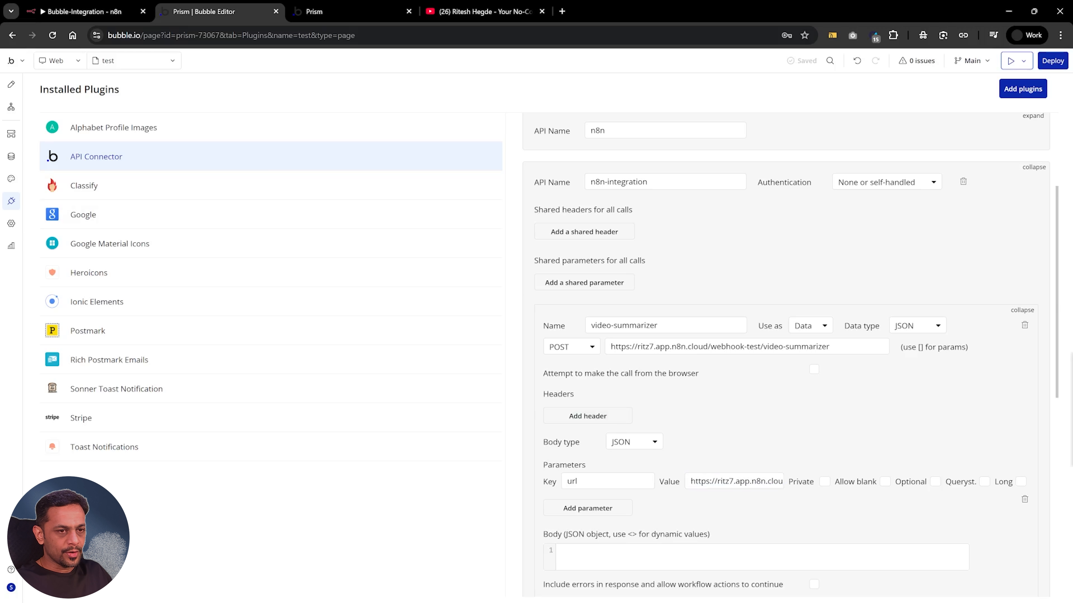
Start listening for a test event on the n8n webhook, and initialize the video-summarizer call in Bubble
click(82, 15)
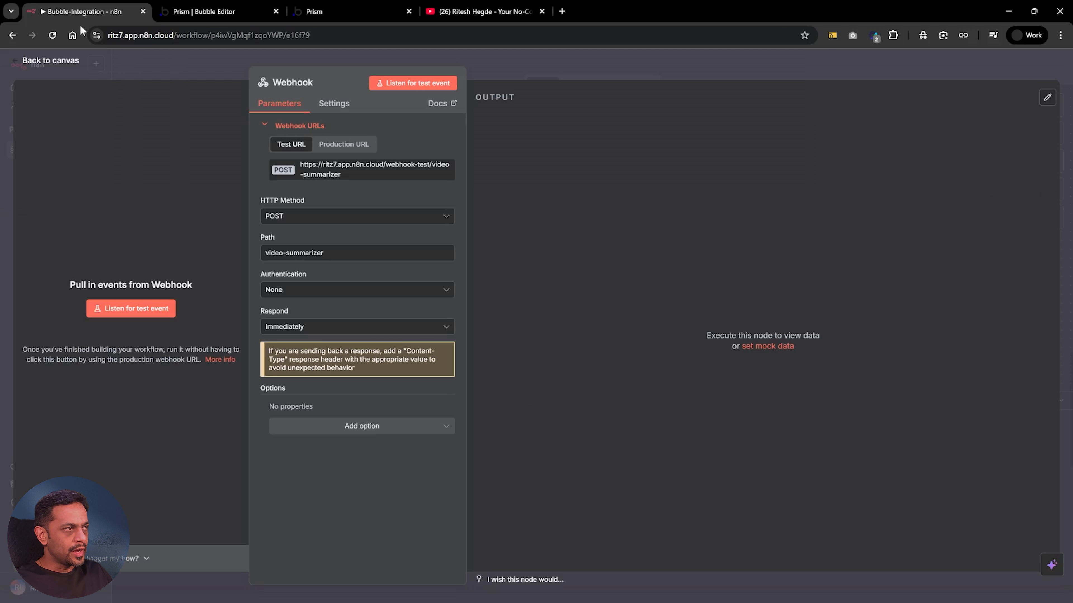
click(129, 309)
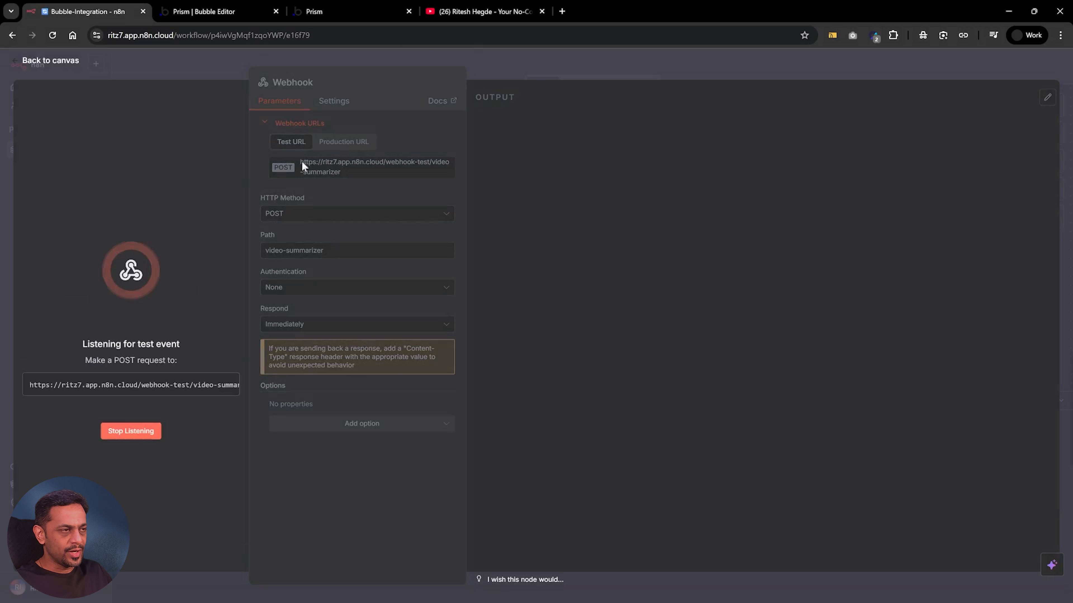
click(200, 12)
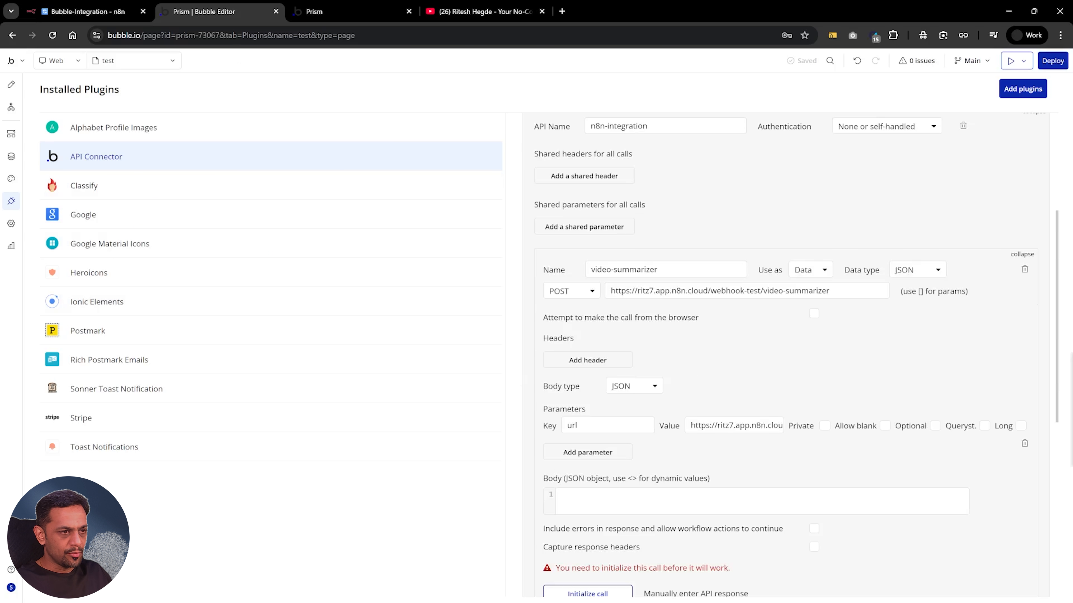
scroll(606, 545, down, 1)
click(606, 540)
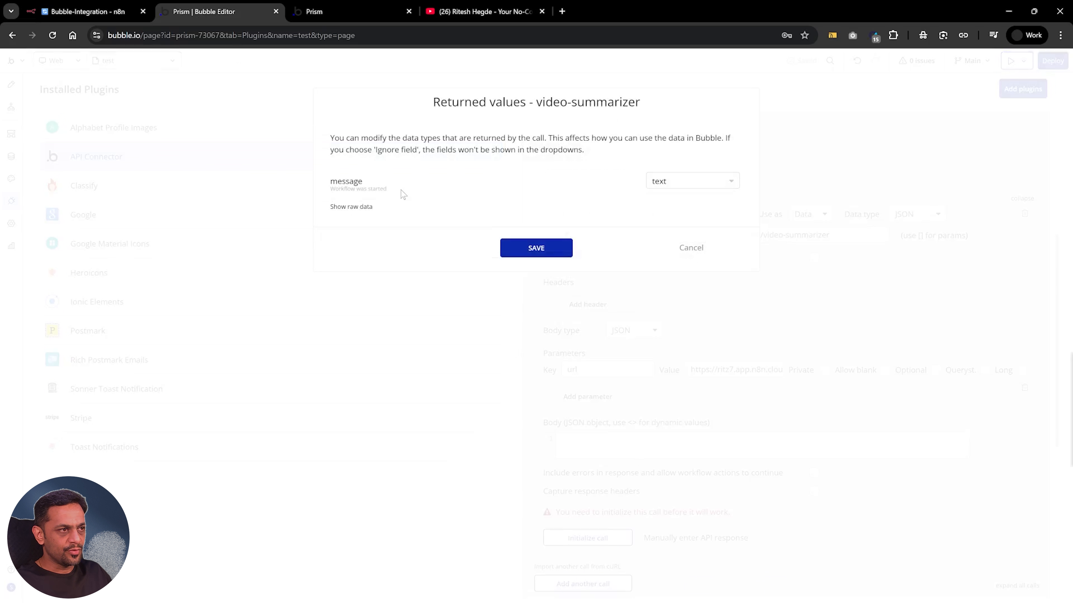
Check the url received in the webhook's output body in n8n, and save the call's returned values in Bubble
click(92, 12)
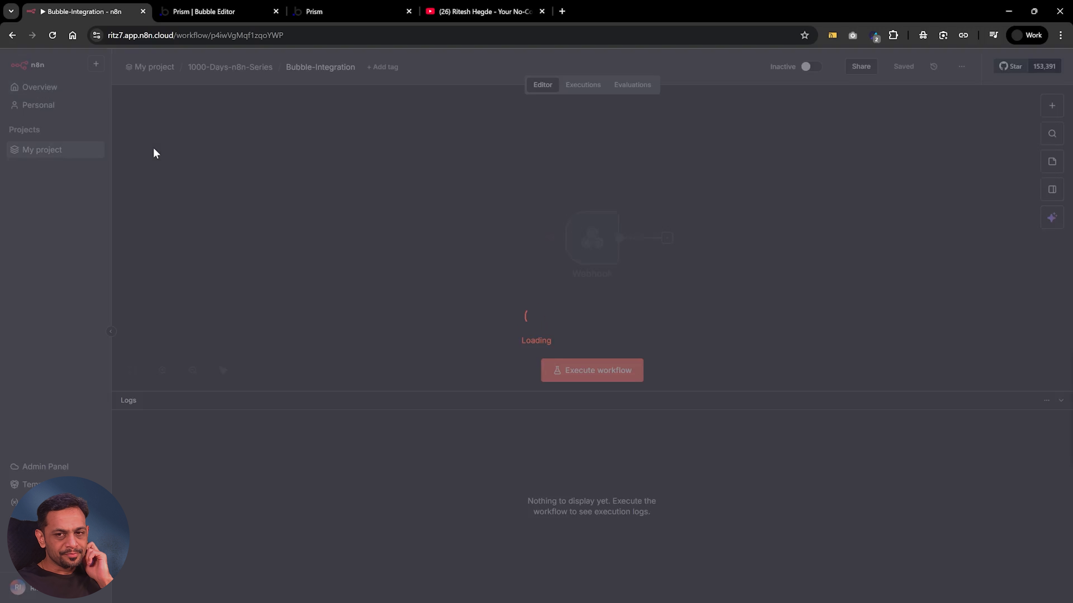
key(ctrl+Tab)
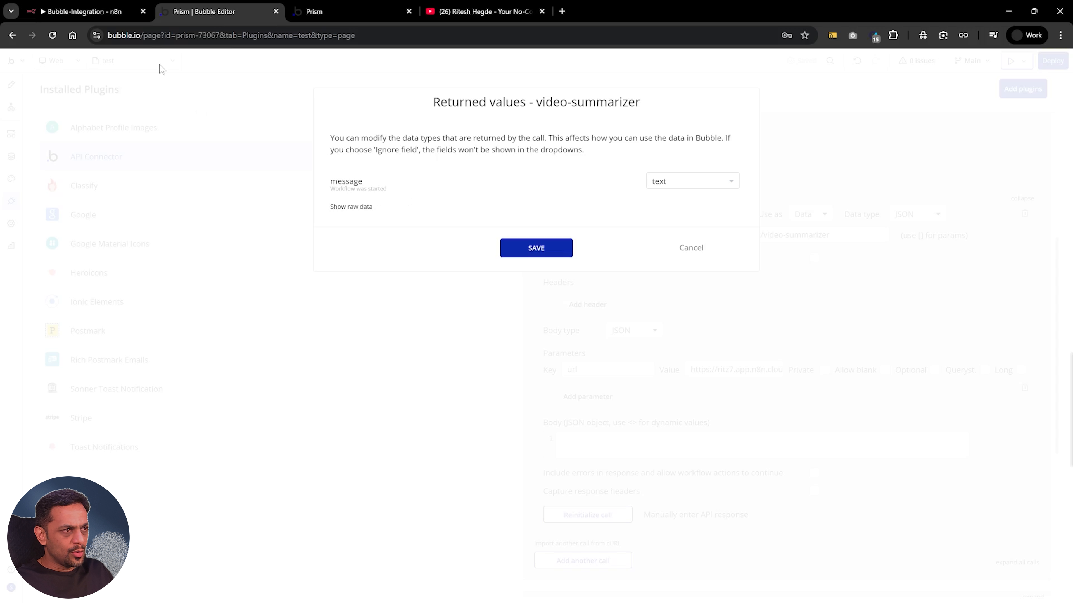
click(113, 20)
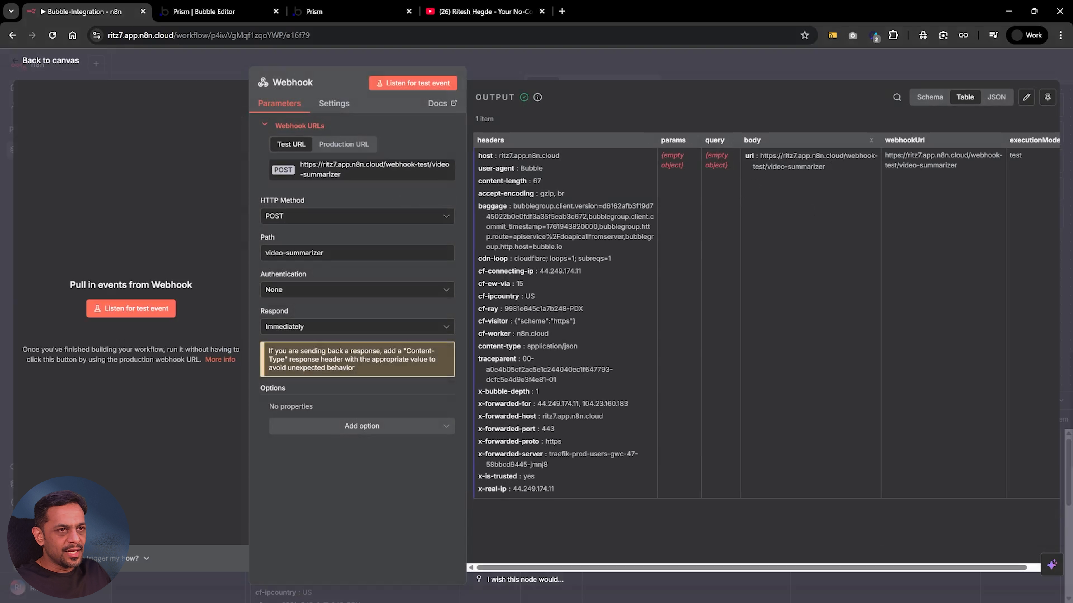
drag(760, 155, 814, 166)
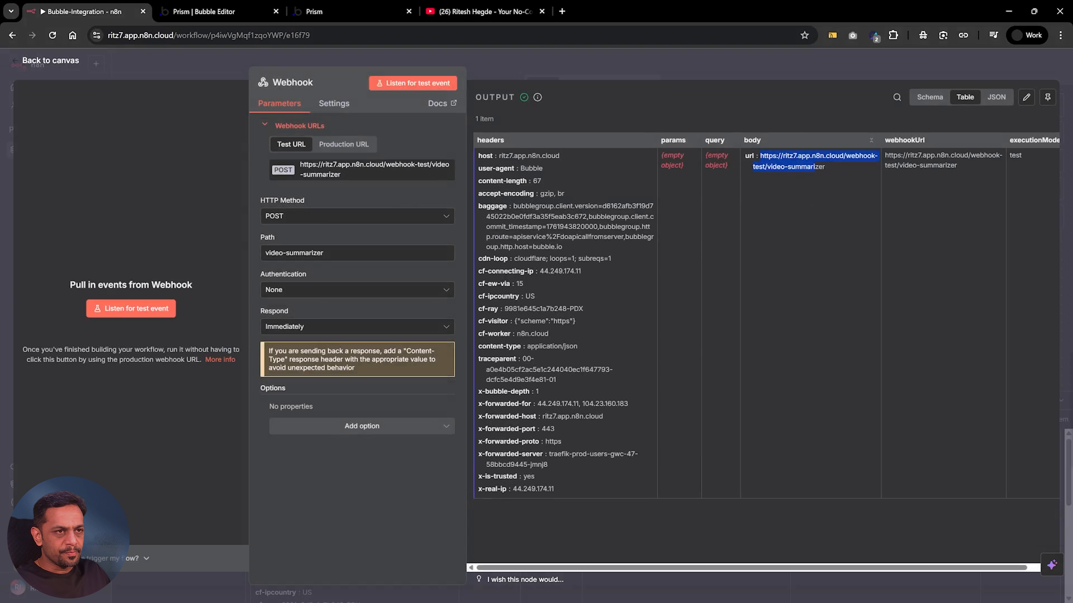
click(240, 14)
click(533, 253)
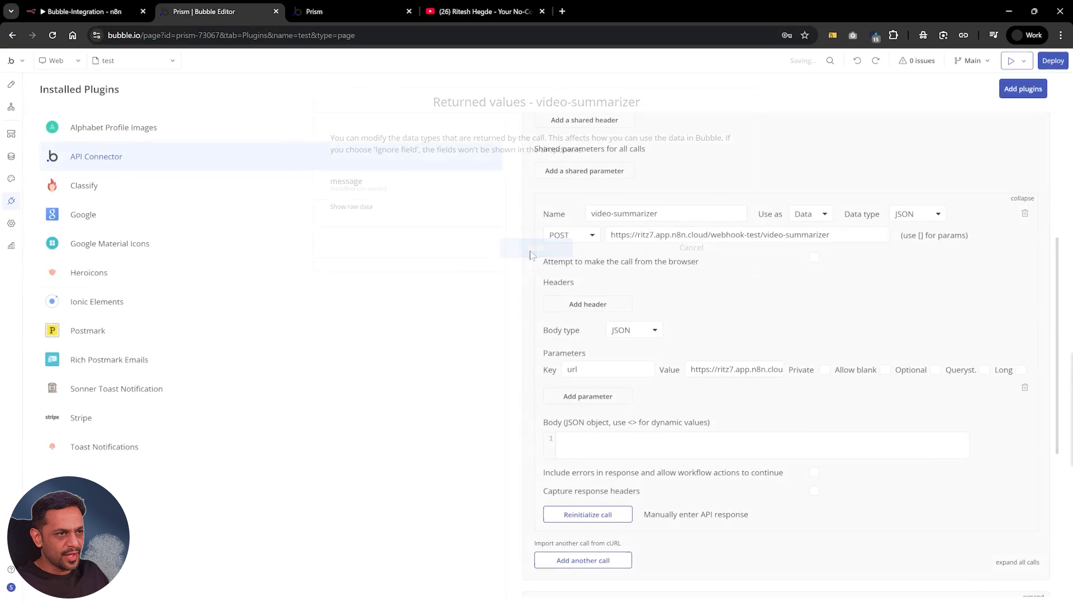
Copy the share link of the YouTube video and paste it in Bubble as the value of the url parameter
click(481, 12)
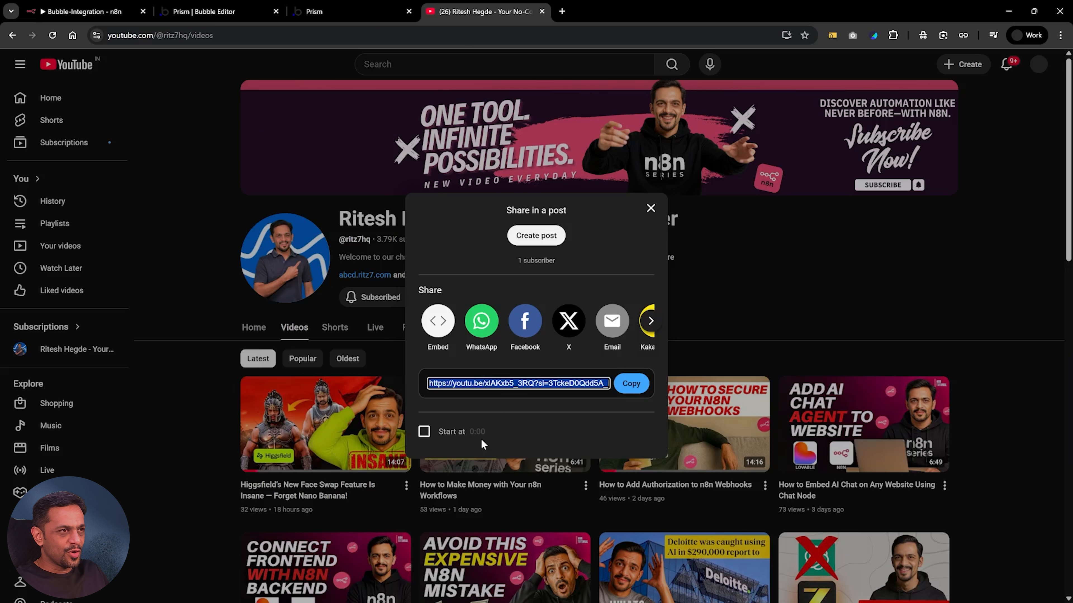
click(631, 385)
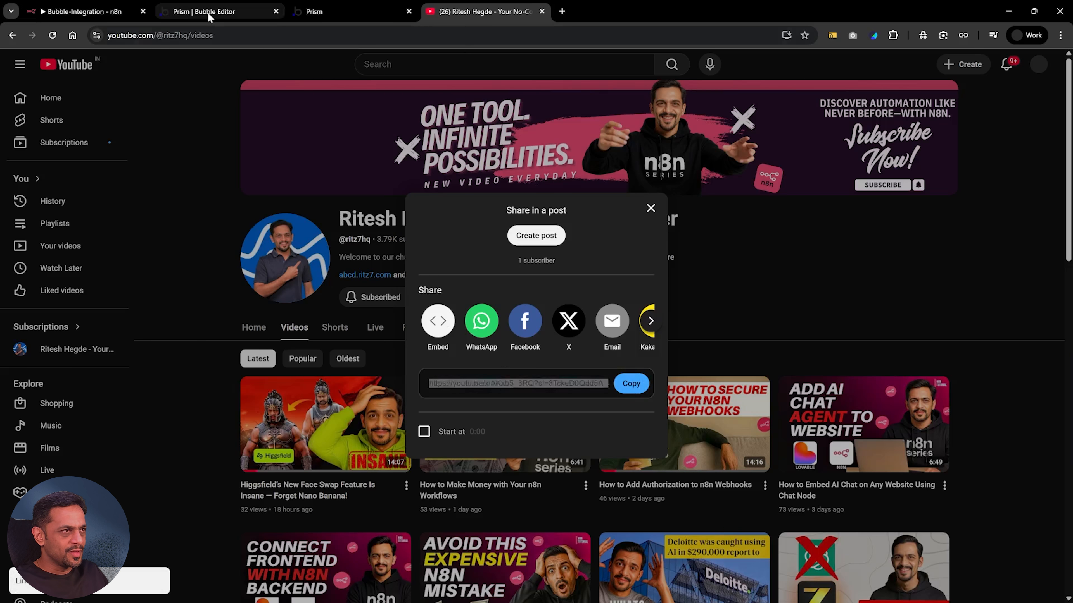
click(207, 12)
click(722, 370)
key(ctrl+a)
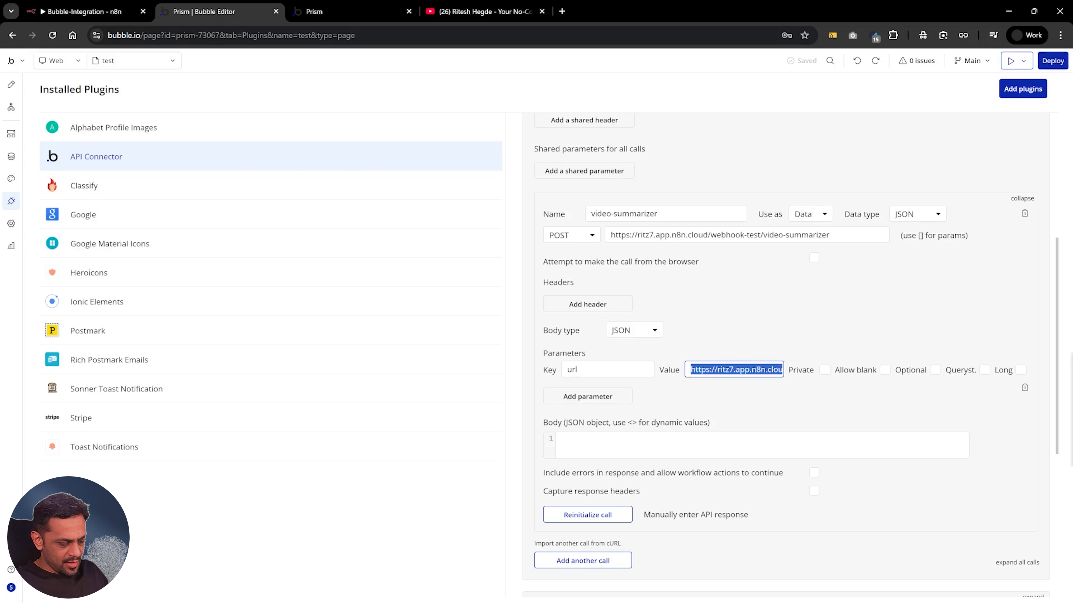
key(ctrl+v)
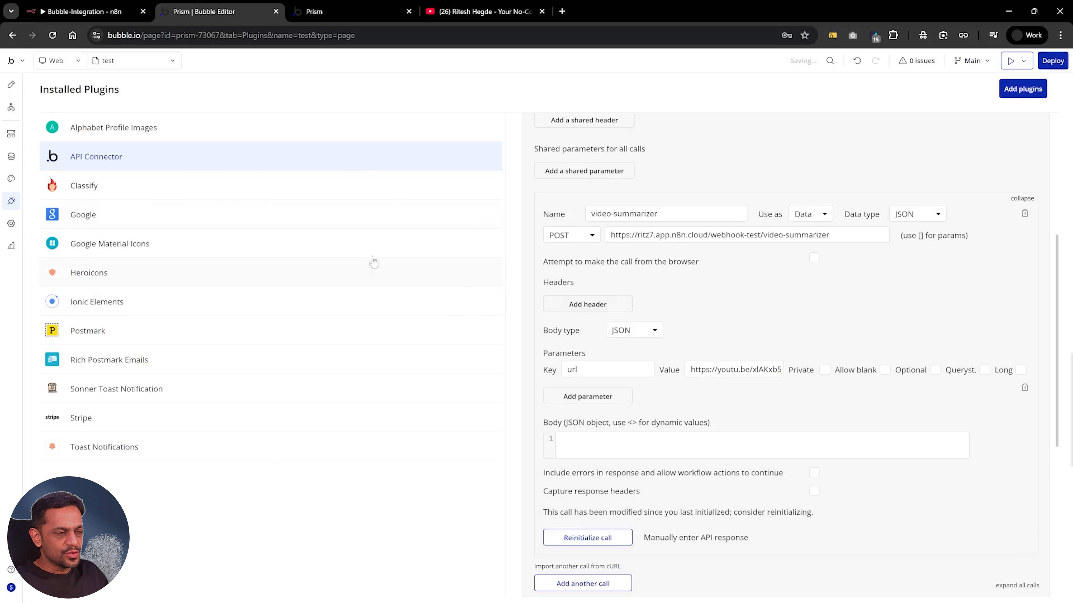
Listen for a new test event on the n8n webhook, then reinitialize the video-summarizer call in Bubble and save its returned values
click(83, 13)
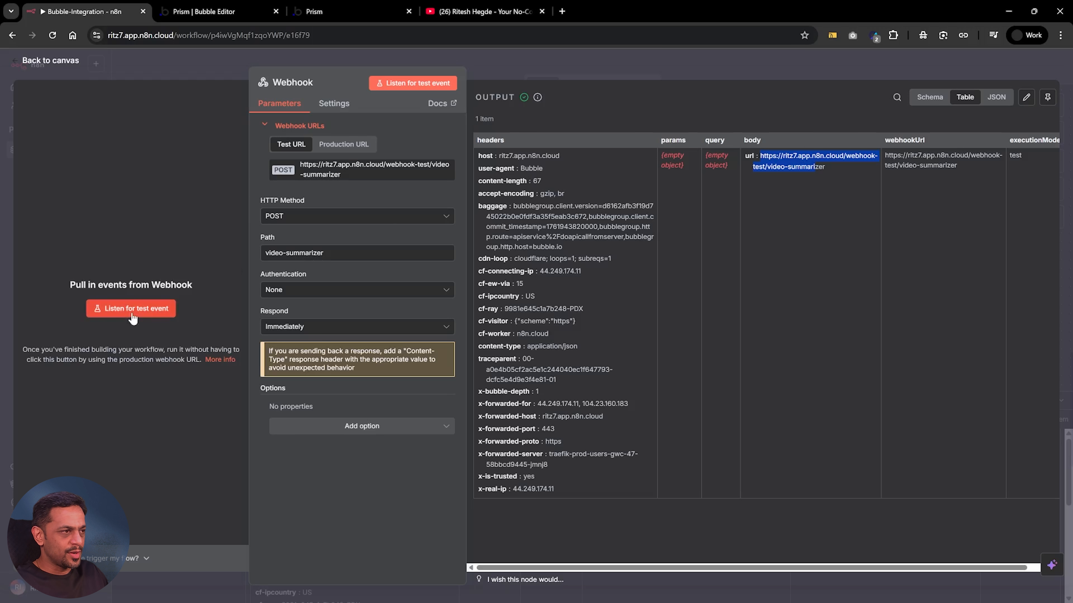
click(161, 312)
click(209, 15)
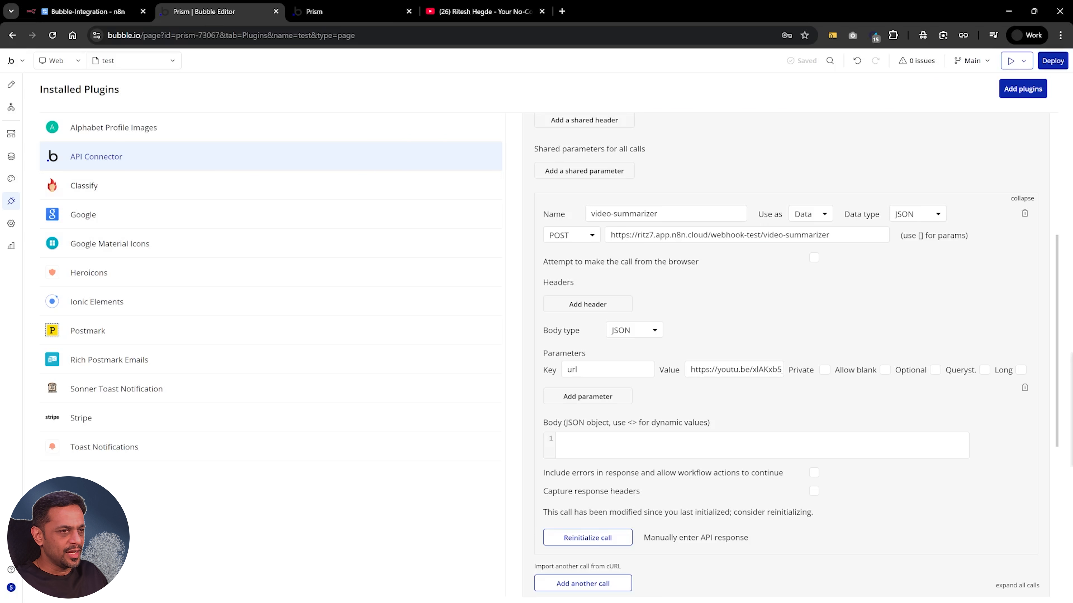
click(587, 541)
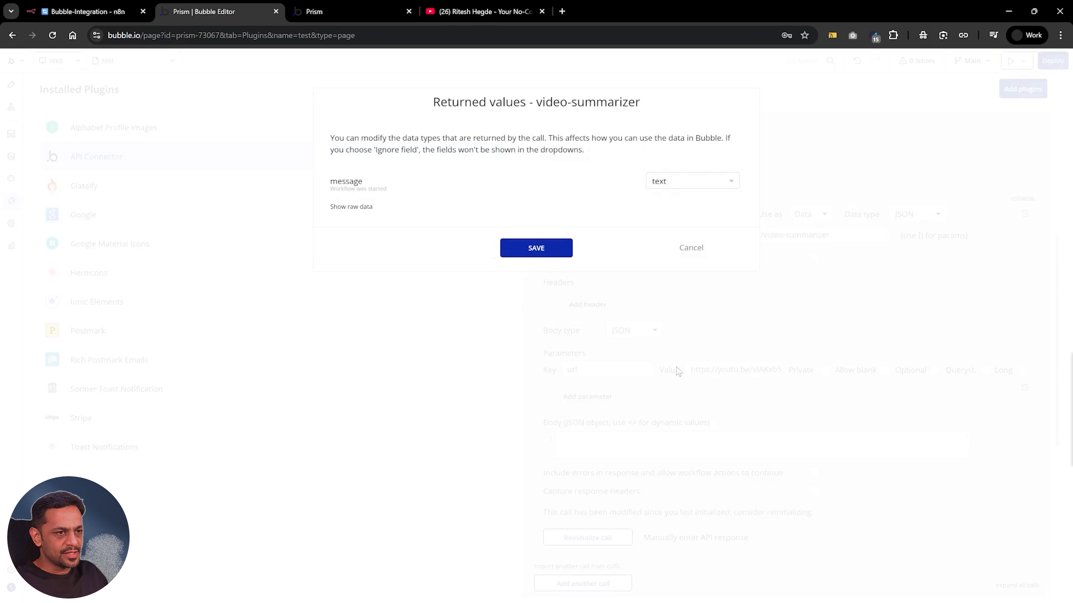
click(522, 249)
Switch to n8n and add an AI Agent node after the Webhook, with its prompt source set to Define below
click(84, 11)
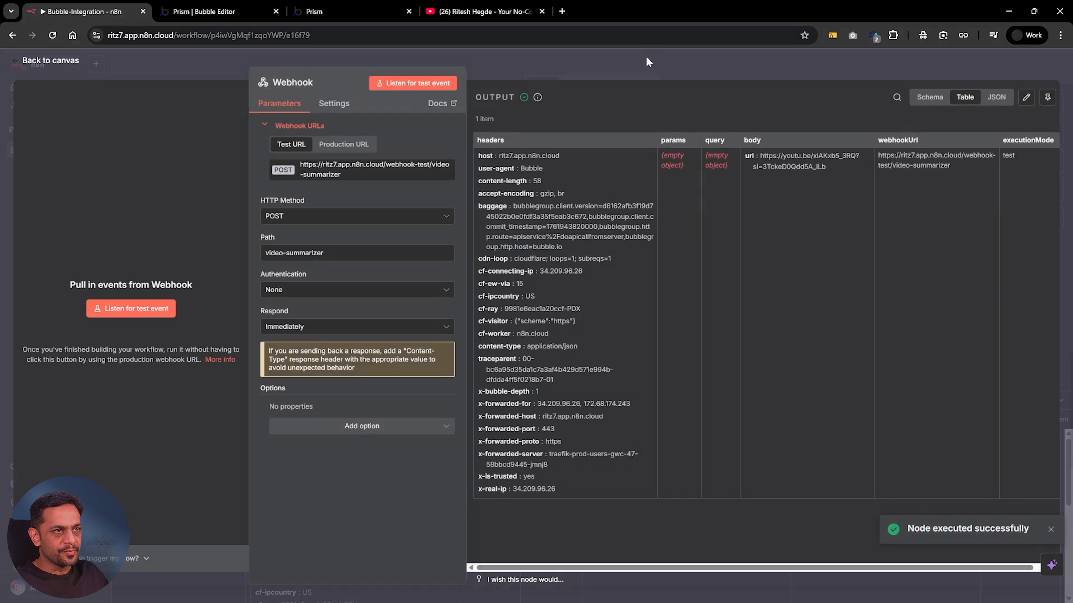
click(648, 67)
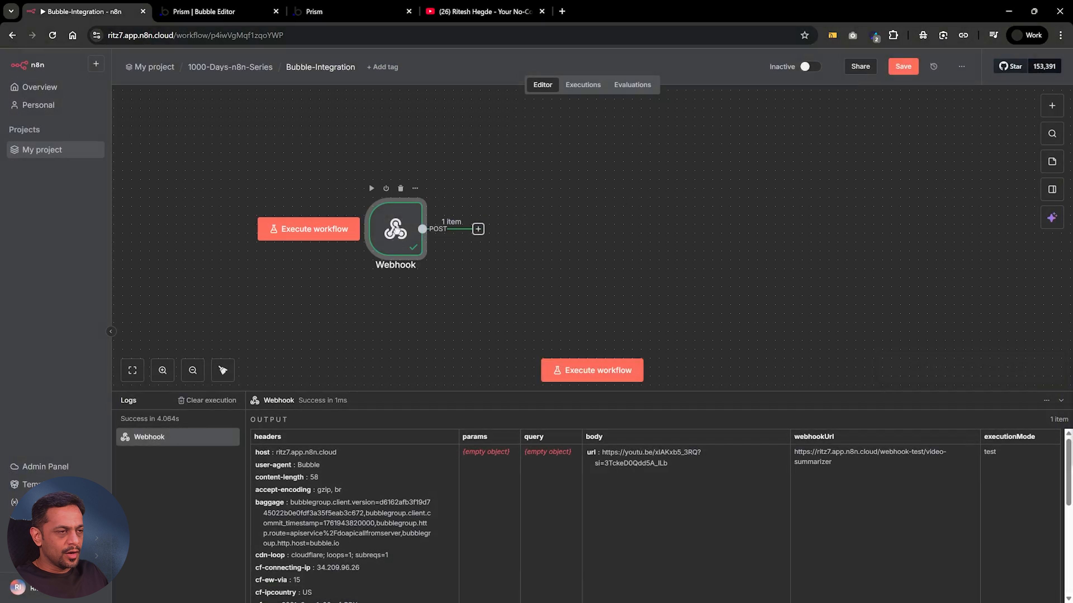
click(478, 228)
text(ai age)
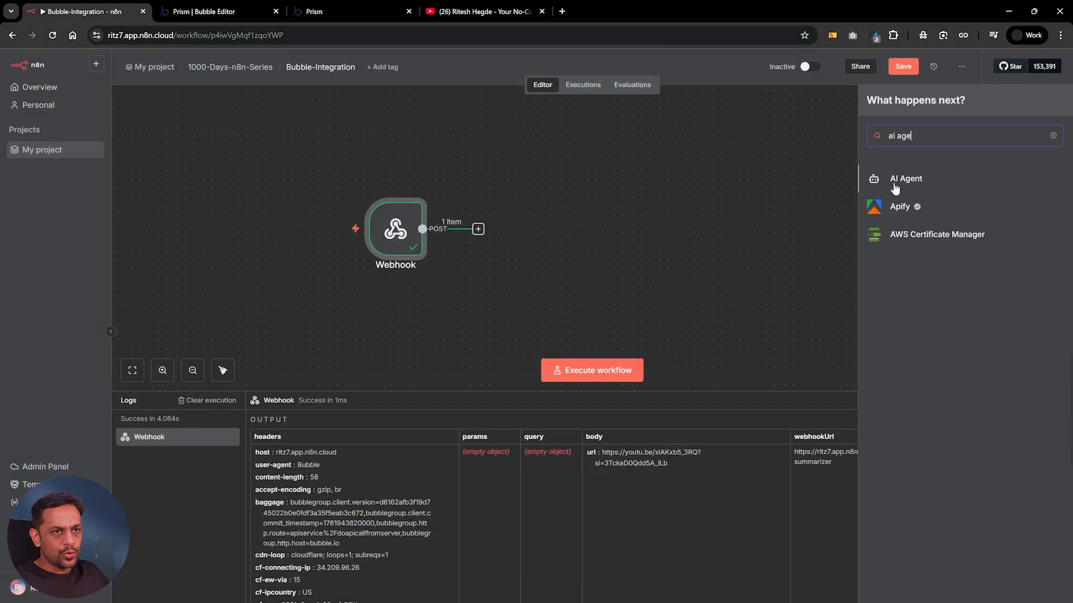
click(907, 180)
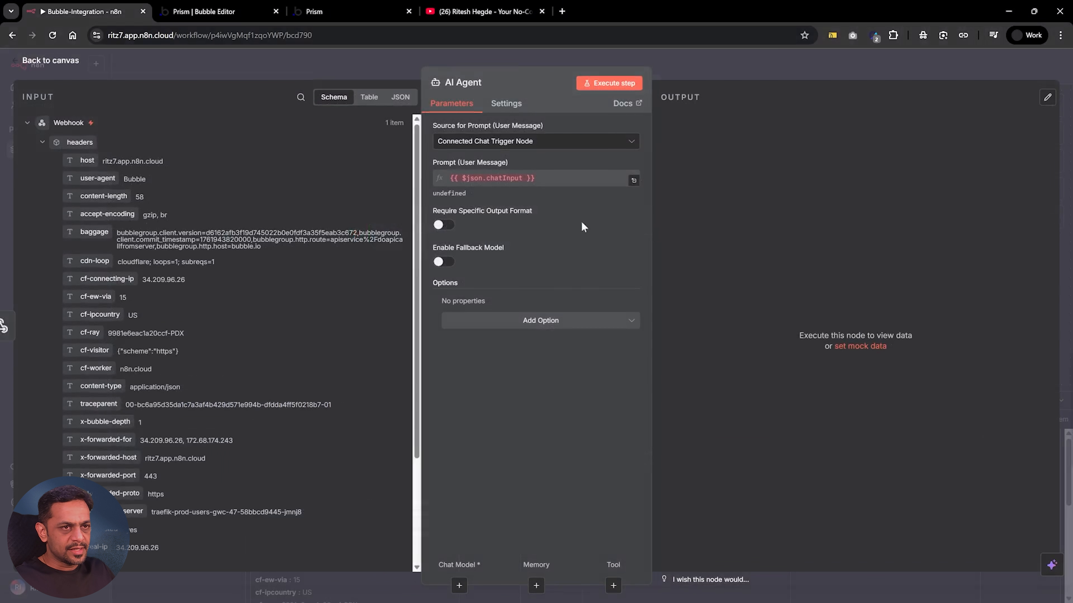
click(496, 141)
click(460, 207)
Paste the agent's prompt about extracting the transcript and summarizing the video, and map the webhook body's url as the video link
scroll(271, 264, down, 3)
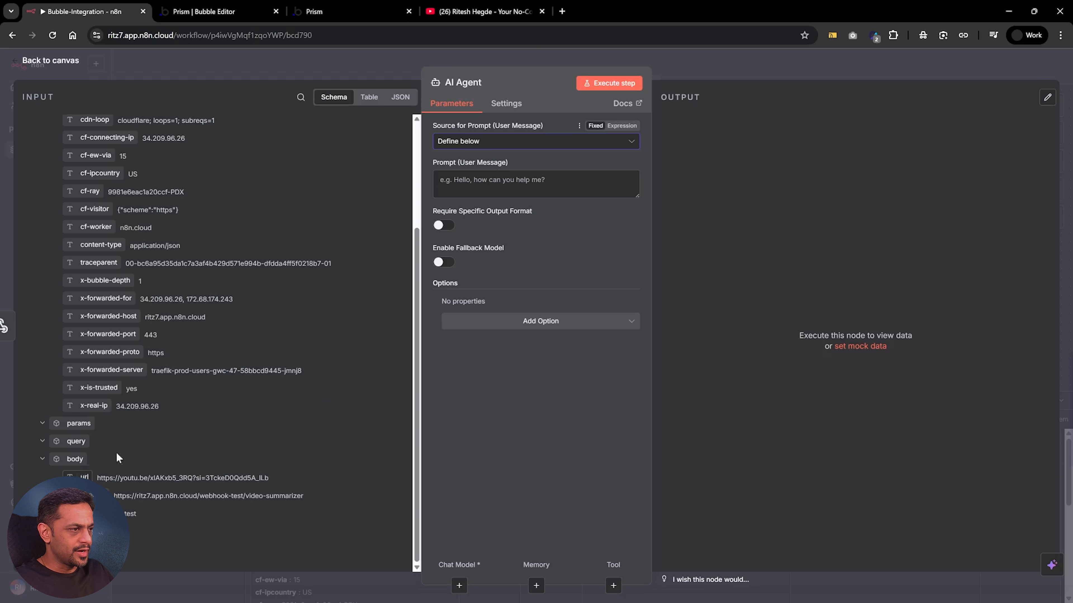
click(515, 184)
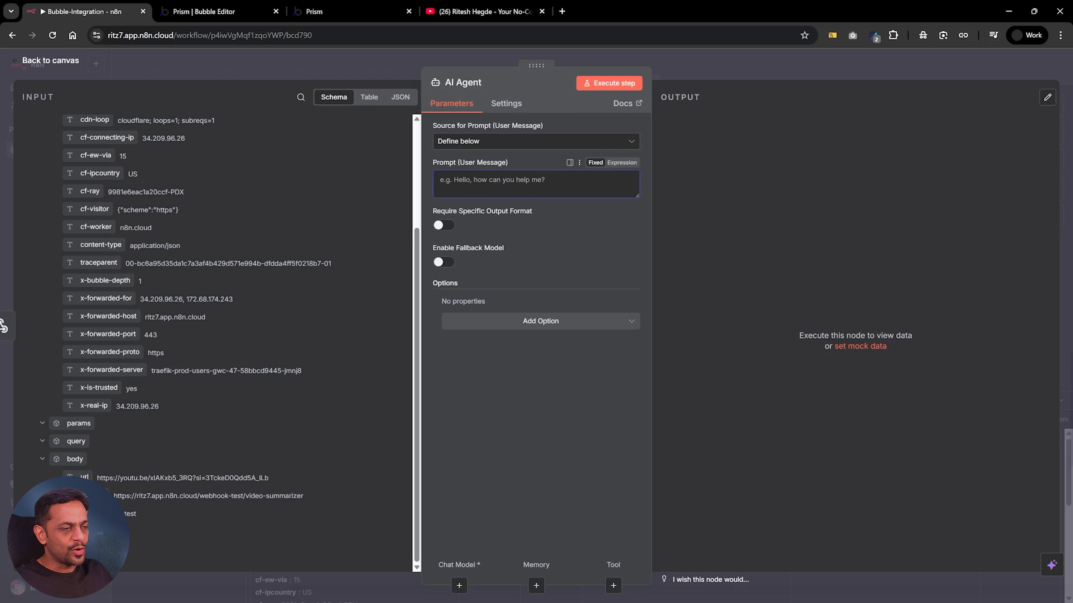
text(Use the tools connected to extract the transcript and then summarize the video  video link: {{ $json.query.text }})
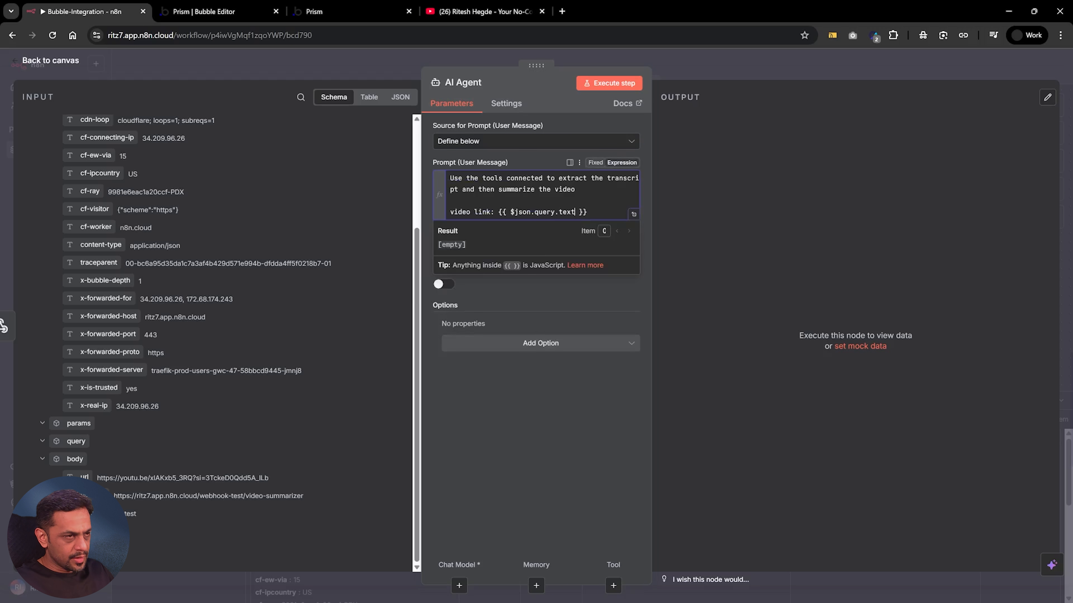
key(BackSpace)
key(BackSpace)
key(BackSpace)
key(BackSpace)
key(BackSpace)
key(BackSpace)
key(BackSpace)
key(BackSpace)
key(BackSpace)
key(BackSpace)
key(BackSpace)
key(BackSpace)
key(BackSpace)
key(BackSpace)
key(BackSpace)
key(BackSpace)
key(BackSpace)
key(BackSpace)
key(BackSpace)
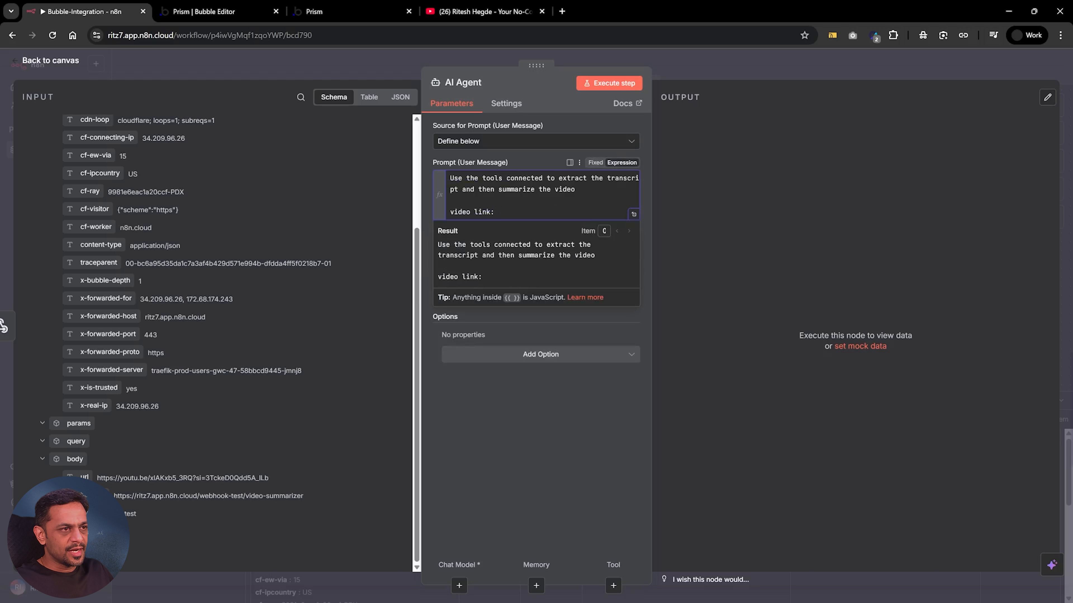
drag(84, 477, 517, 220)
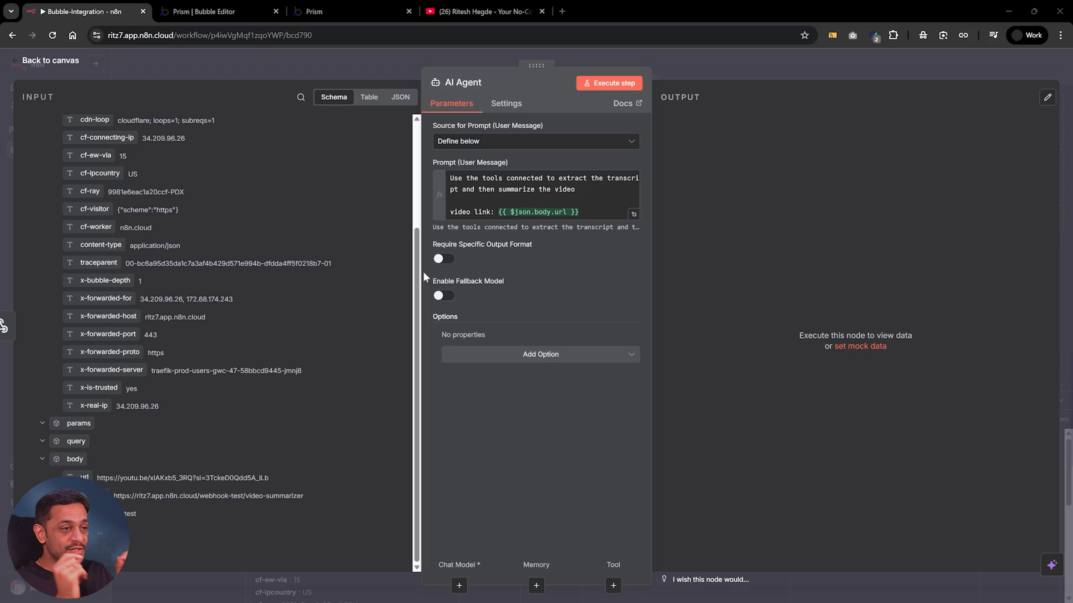
Add the Enable Streaming option to the AI Agent and return to the canvas
click(532, 357)
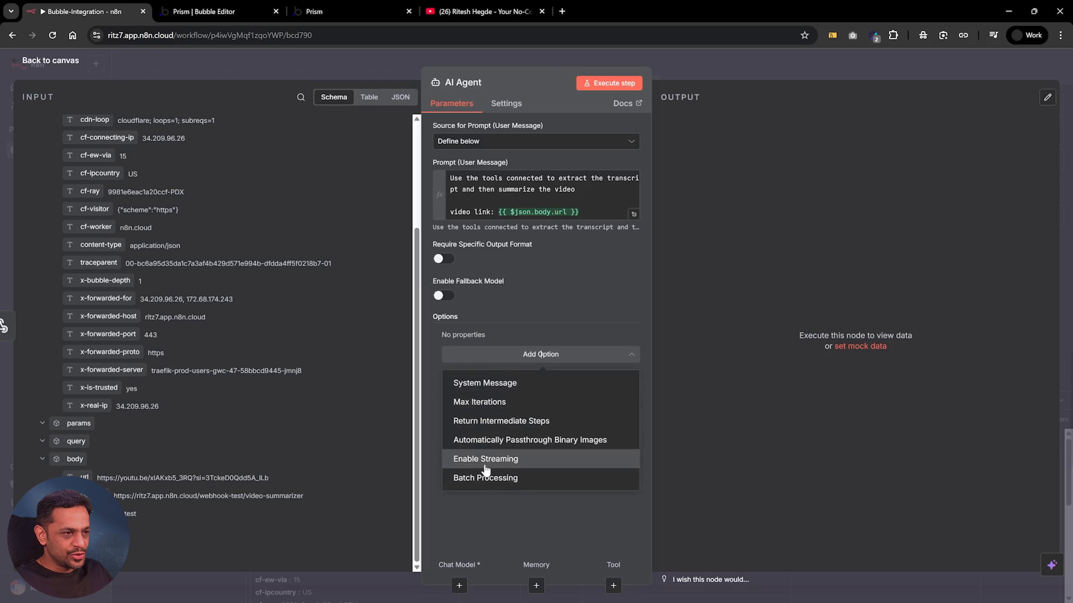
click(493, 463)
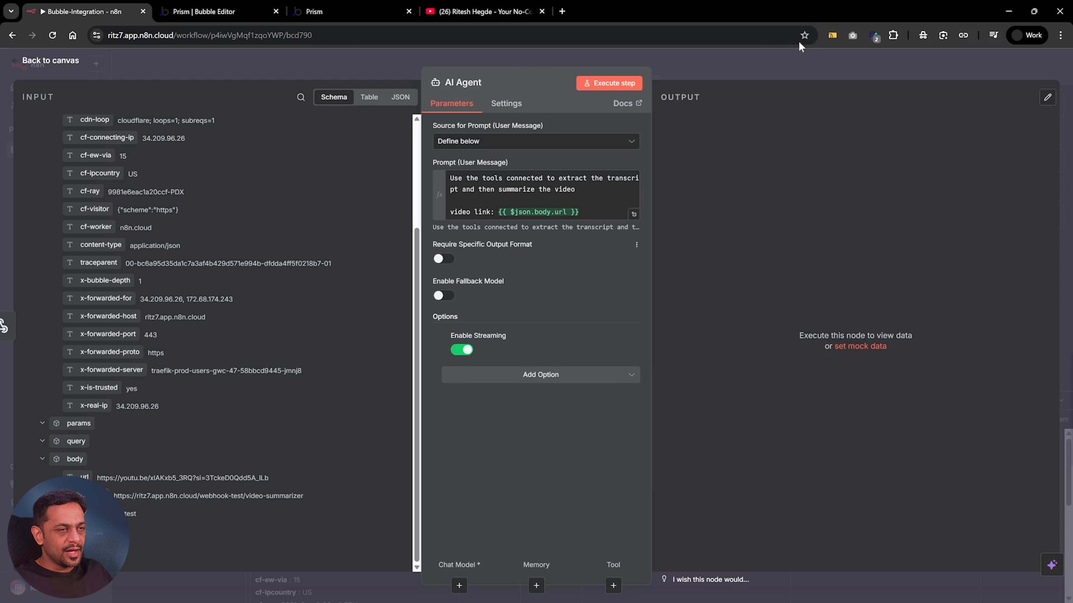
click(720, 60)
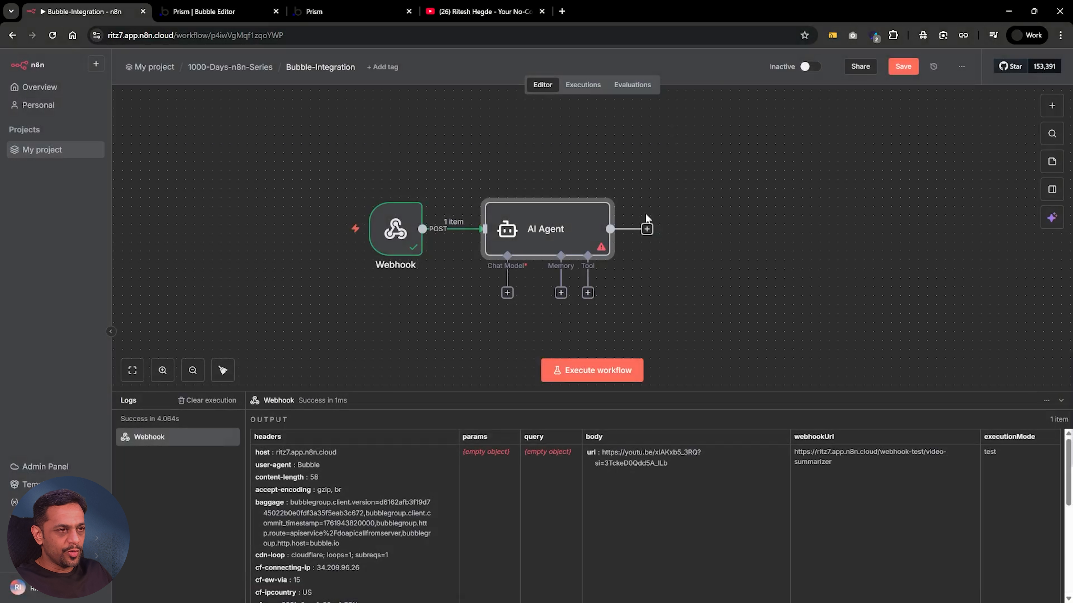
Attach a Google Gemini Chat Model to the AI Agent, keeping the models/gemini-2.5-flash model
click(507, 293)
text(gemini)
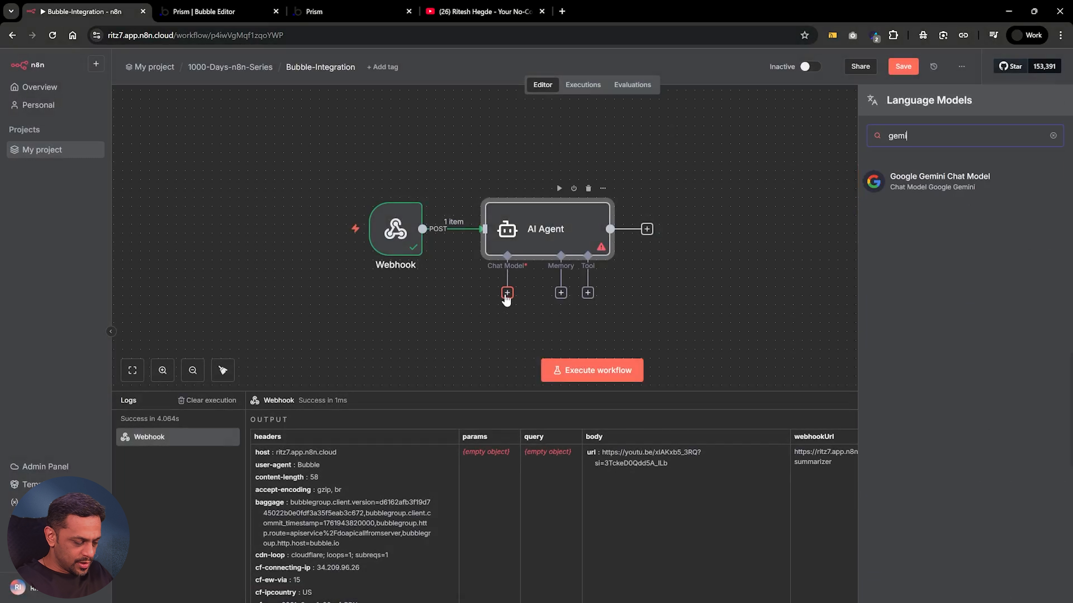
click(940, 185)
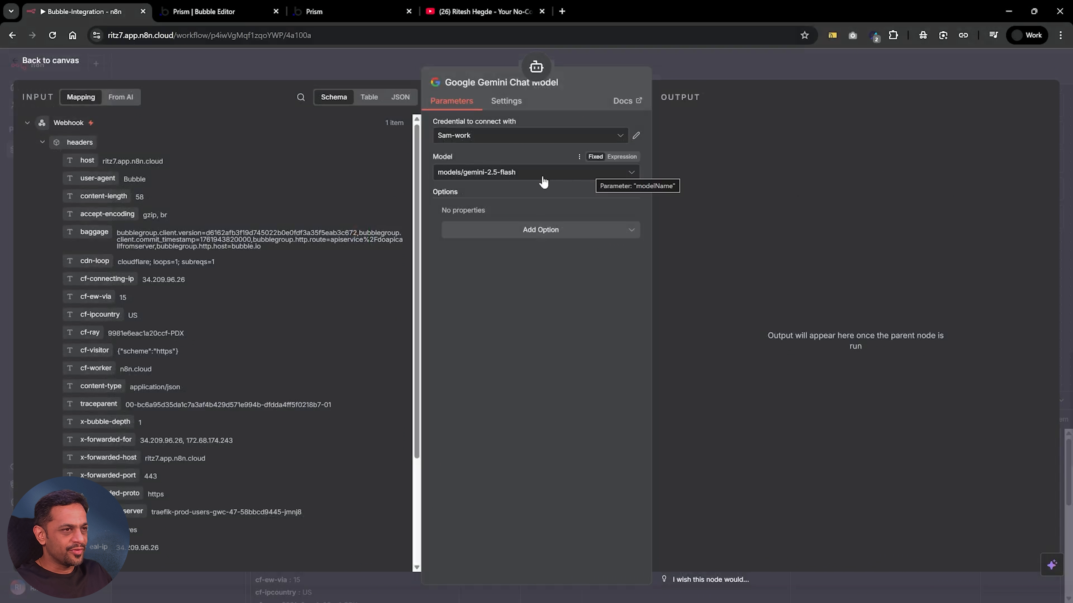
click(757, 62)
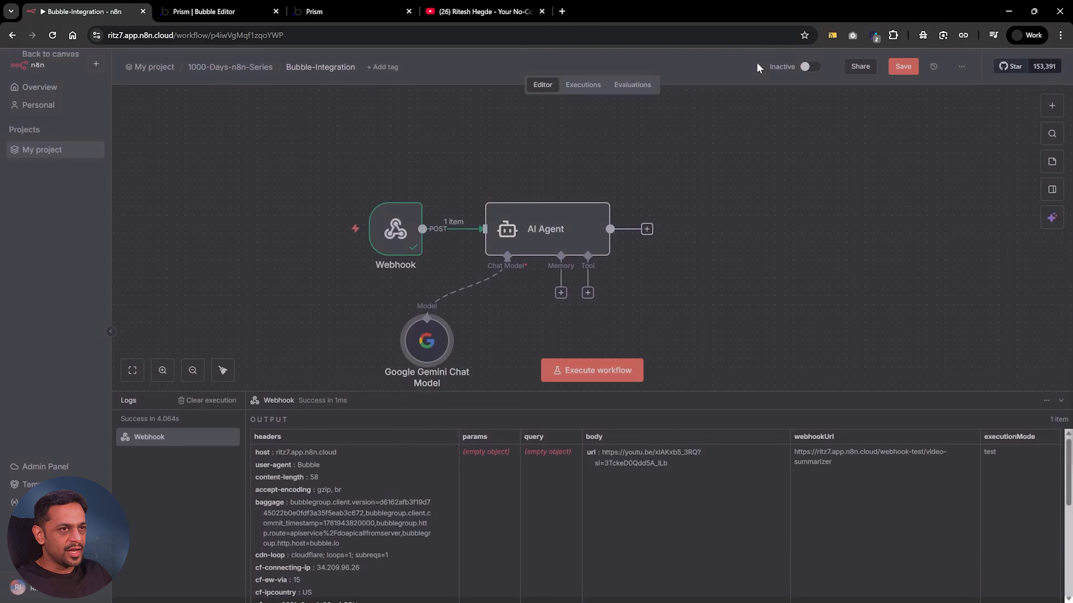
Arrange the canvas with the Gemini model directly below the AI Agent and more space between the Webhook and the agent
drag(513, 328, 519, 345)
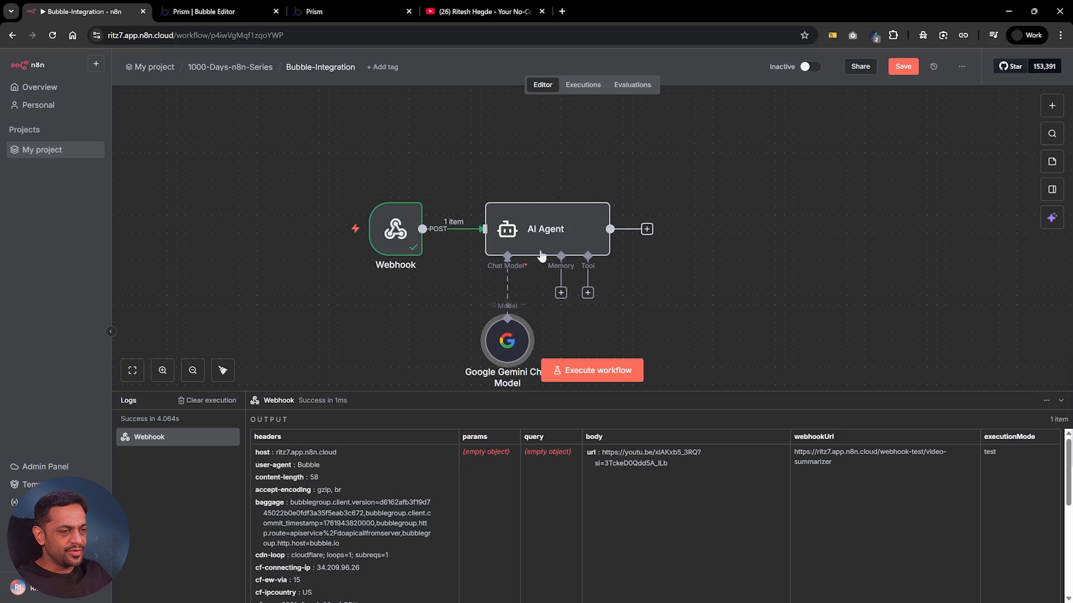
drag(543, 242, 580, 214)
drag(387, 221, 343, 194)
Add an Apify tool to the AI Agent with the Run an Actor and Get Dataset operation and the Youtube Transcript Scraper actor
click(623, 266)
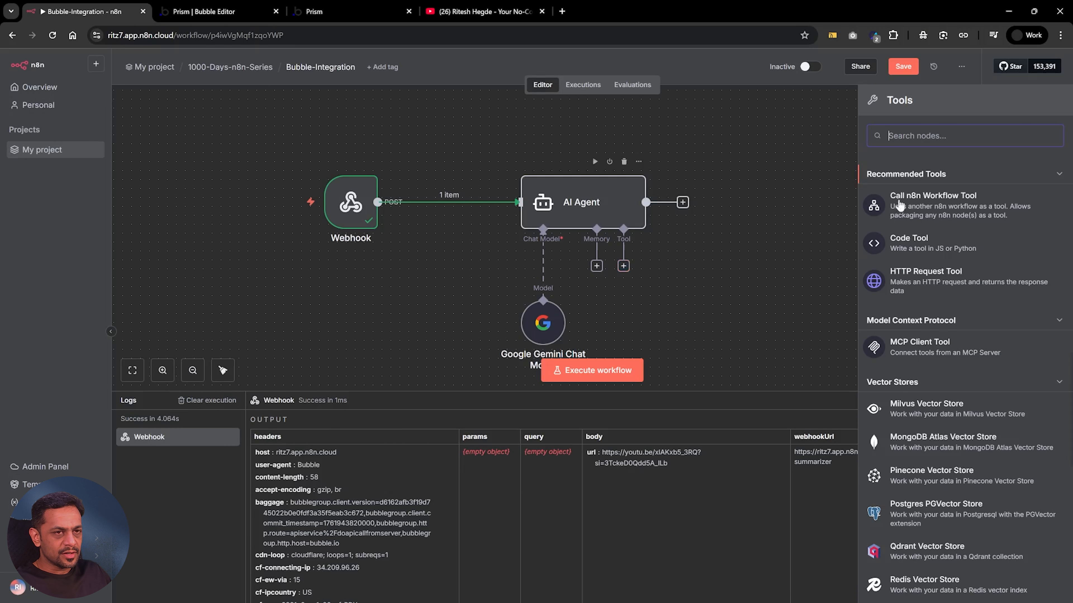
text(apify)
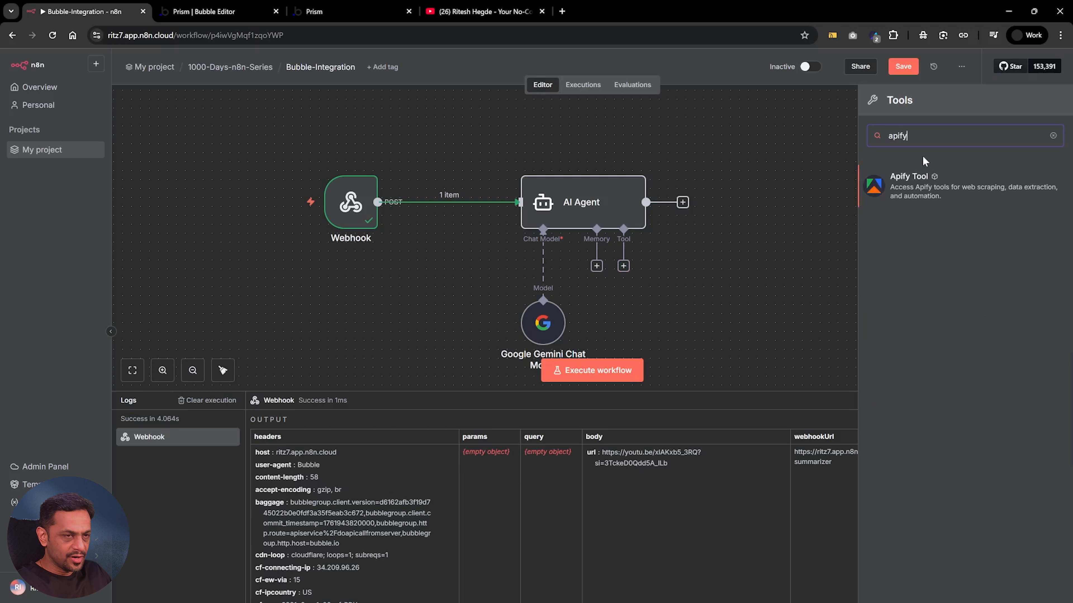
click(909, 188)
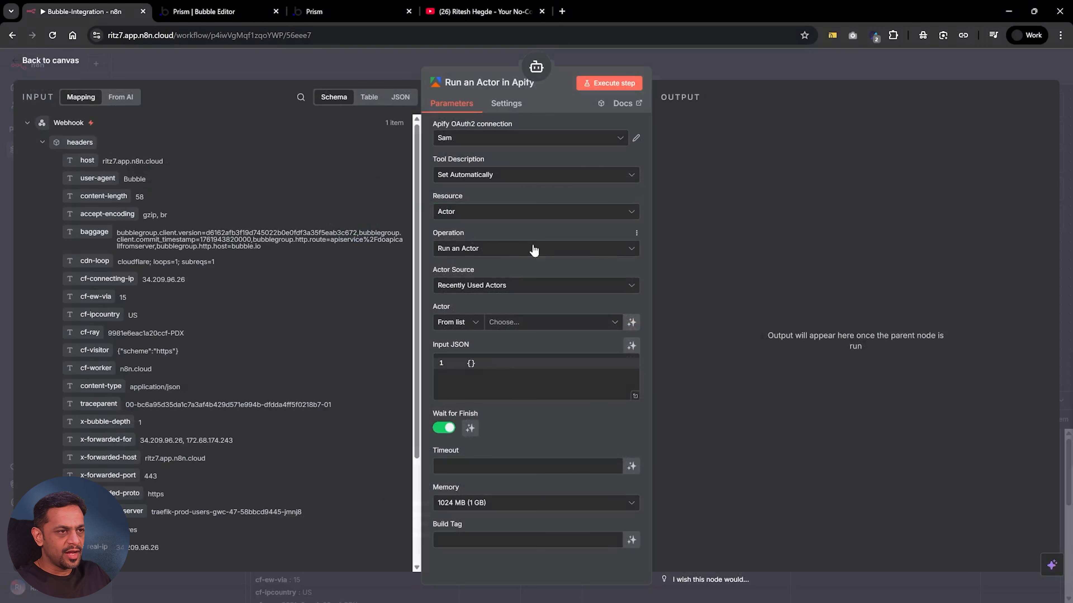
click(473, 253)
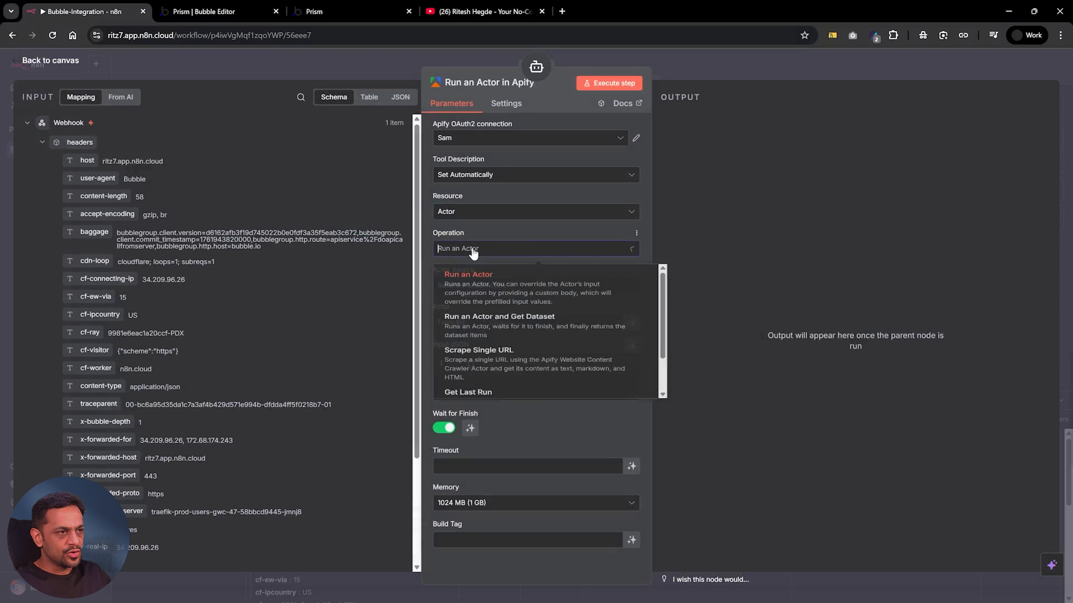
click(482, 326)
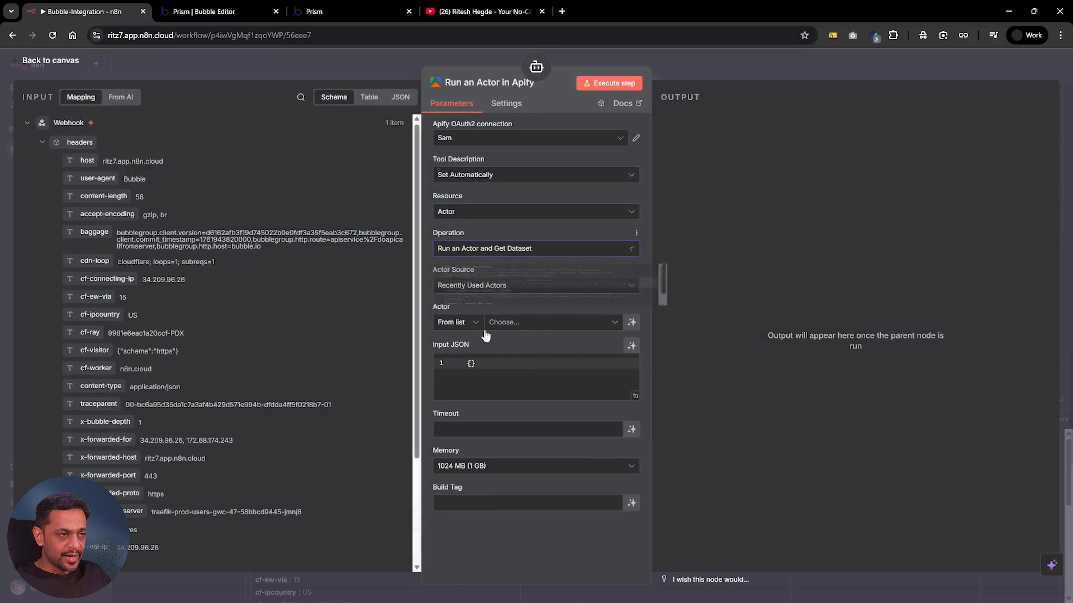
click(504, 327)
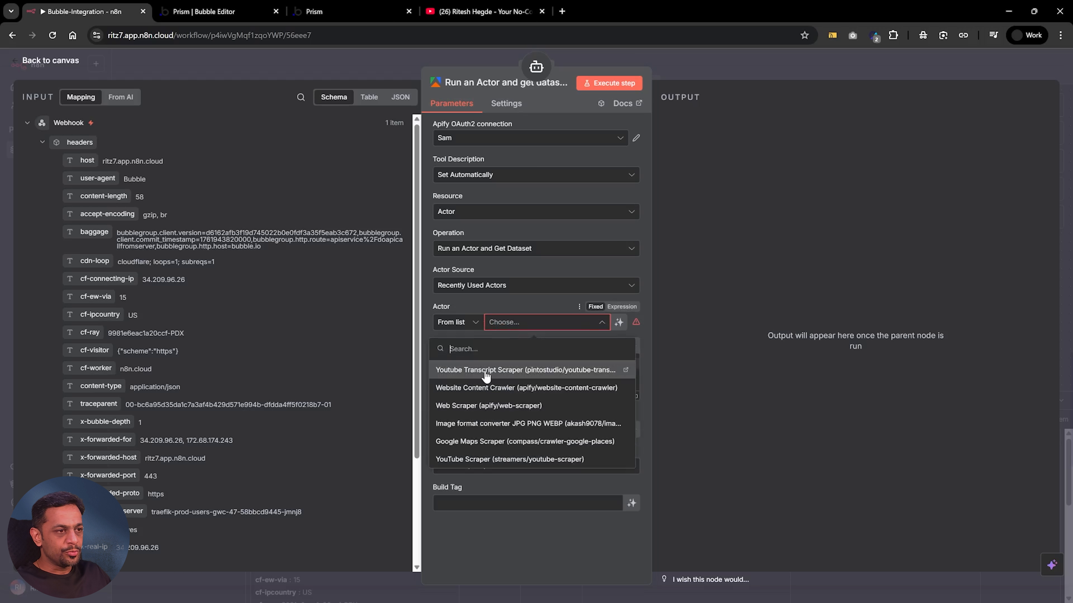
click(486, 374)
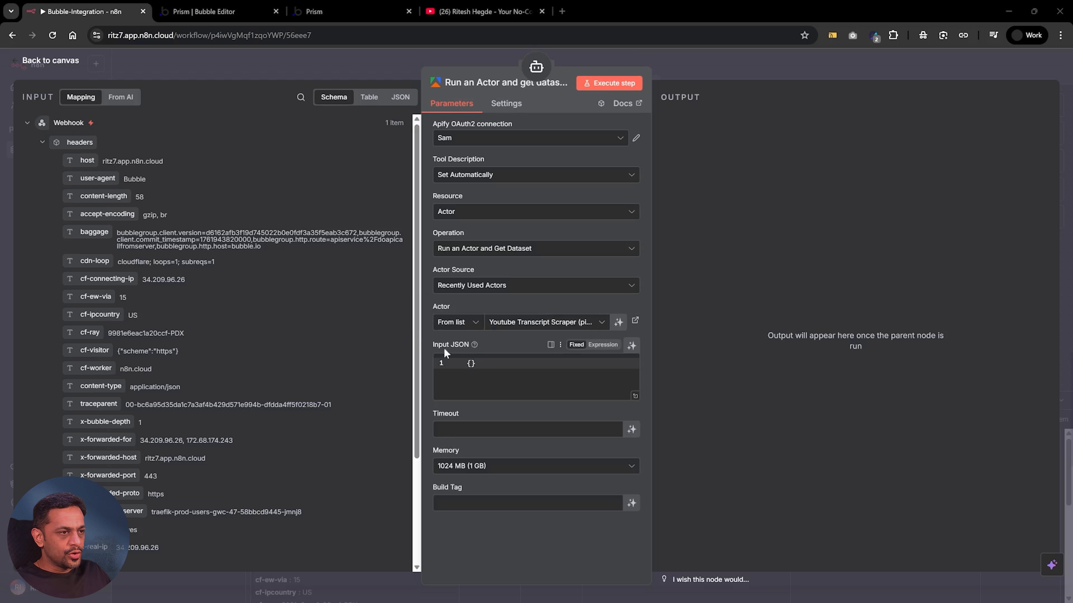
Let the model define the Apify tool's Input JSON, with a description requiring the format { "videoUrl": "youtube video link" }
click(631, 347)
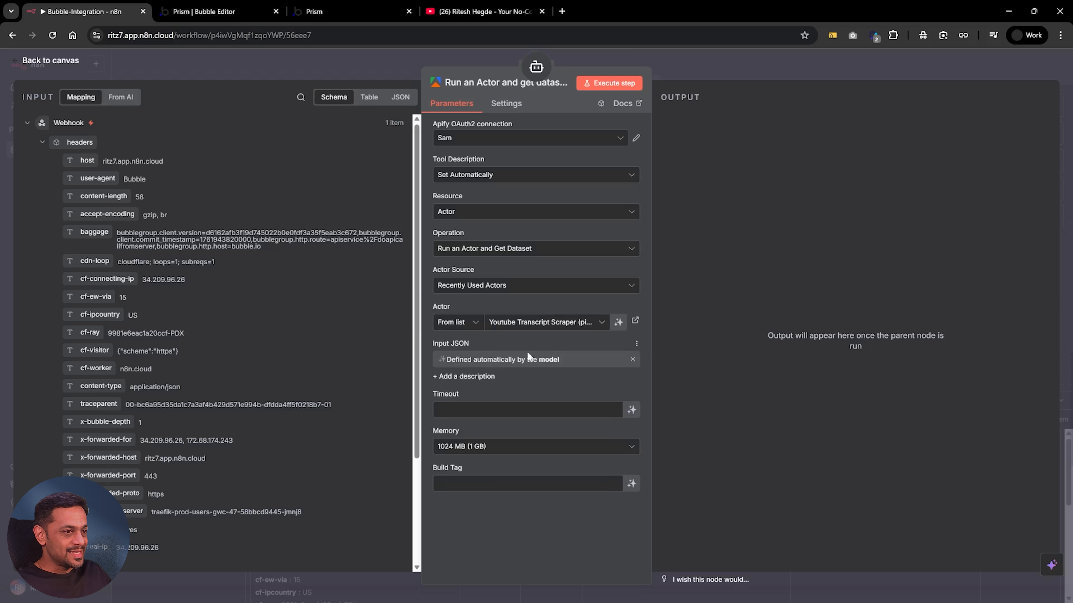
click(467, 377)
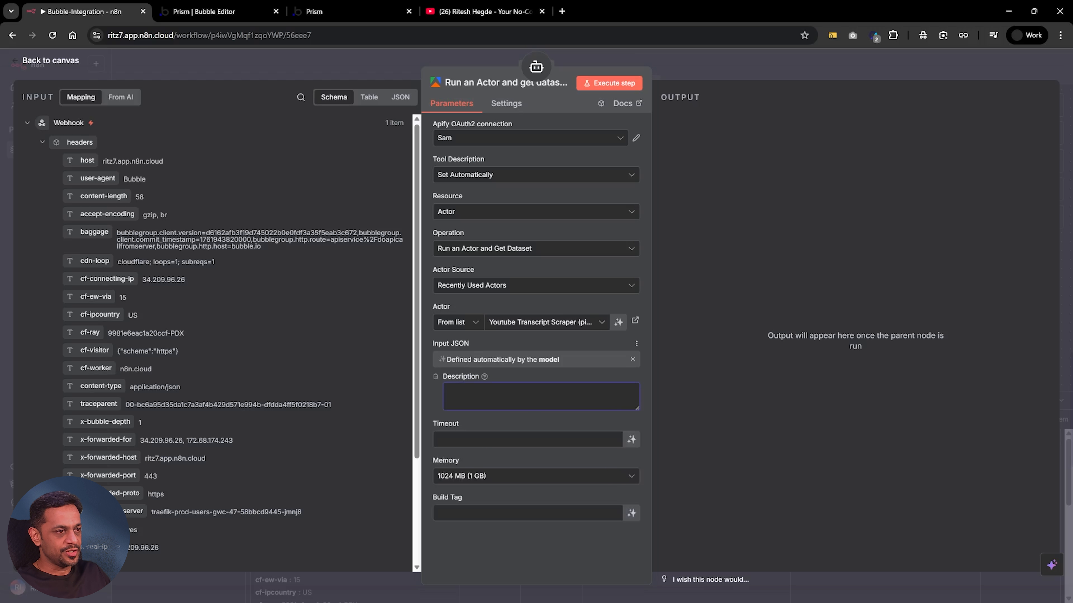
text({ "videoUrl": "youtube video link" })
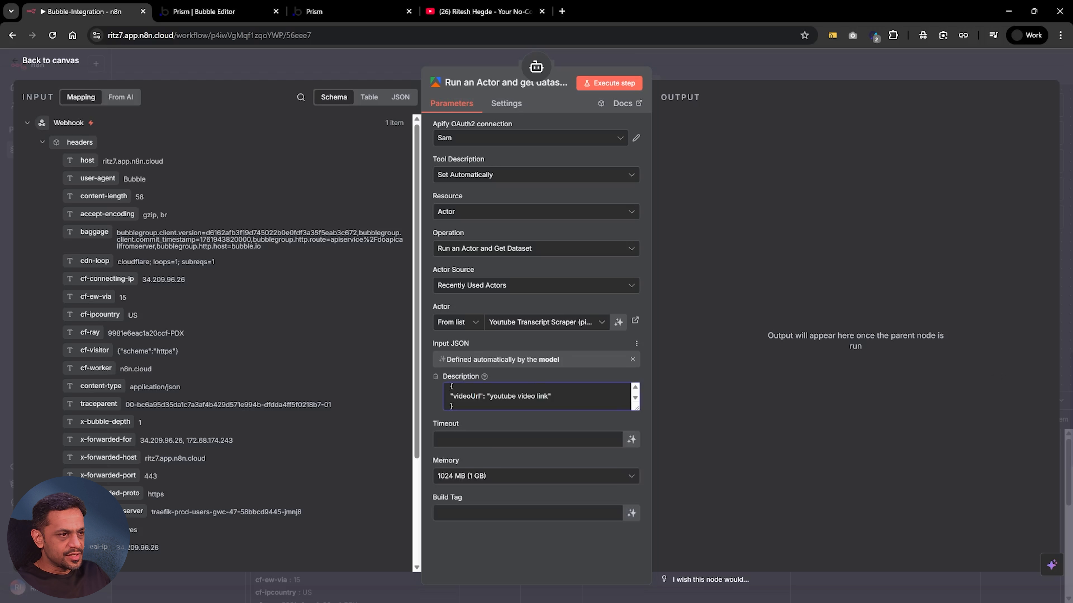
drag(636, 409, 637, 446)
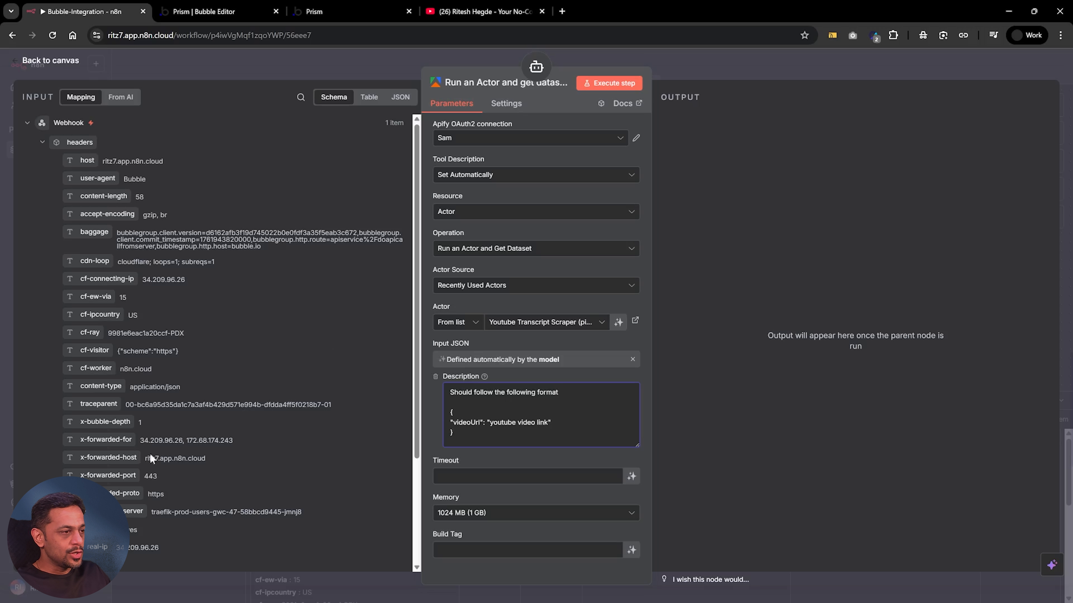
key(Escape)
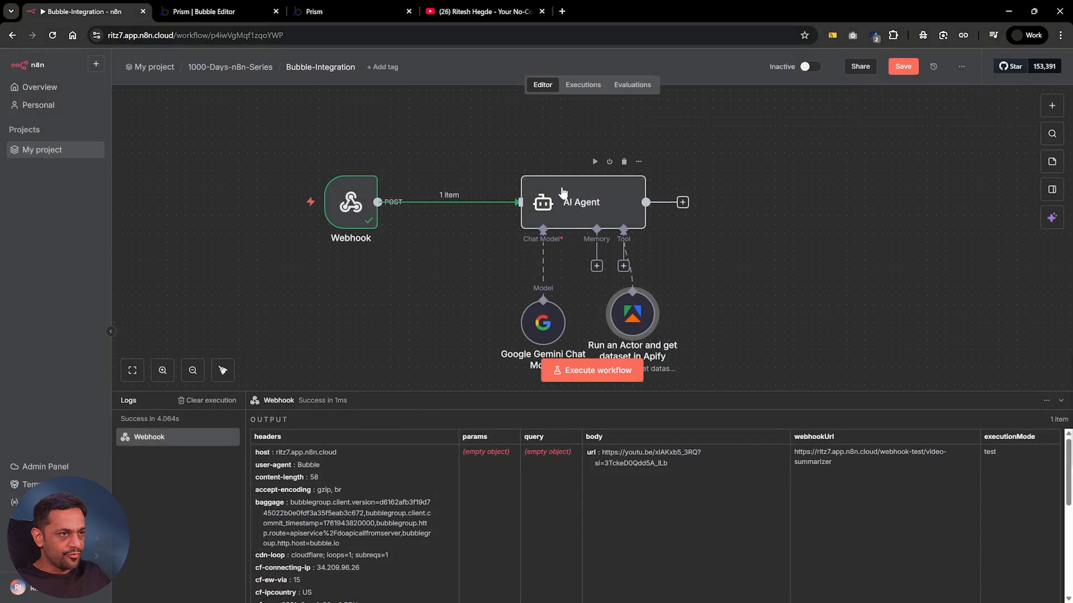
Set the Apify tool's memory to 4096 MB (4 GB) and return to the canvas
drag(628, 320, 690, 330)
double_click(691, 330)
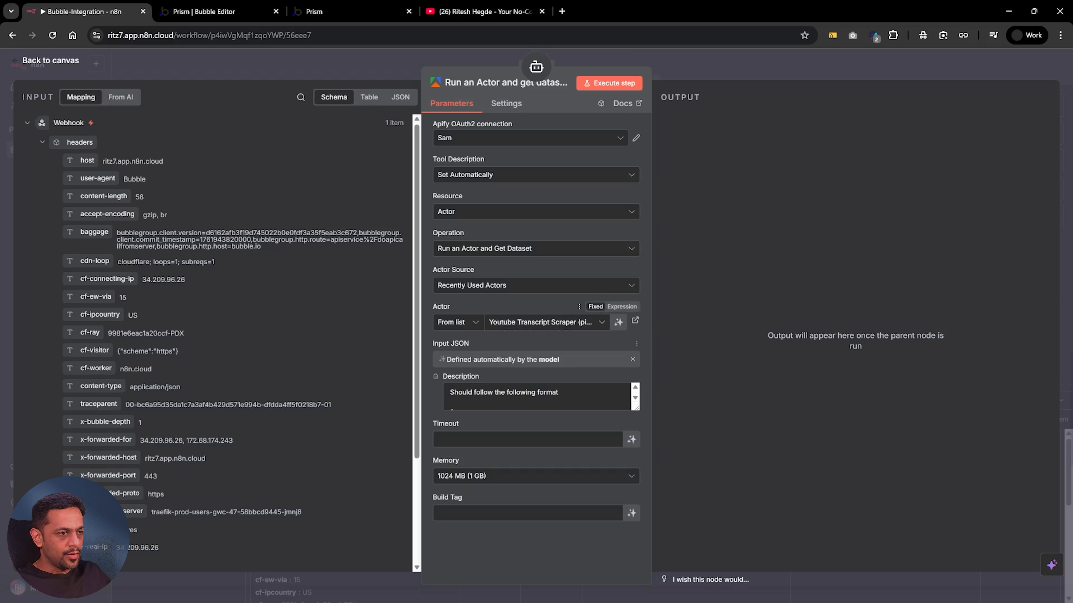
click(457, 477)
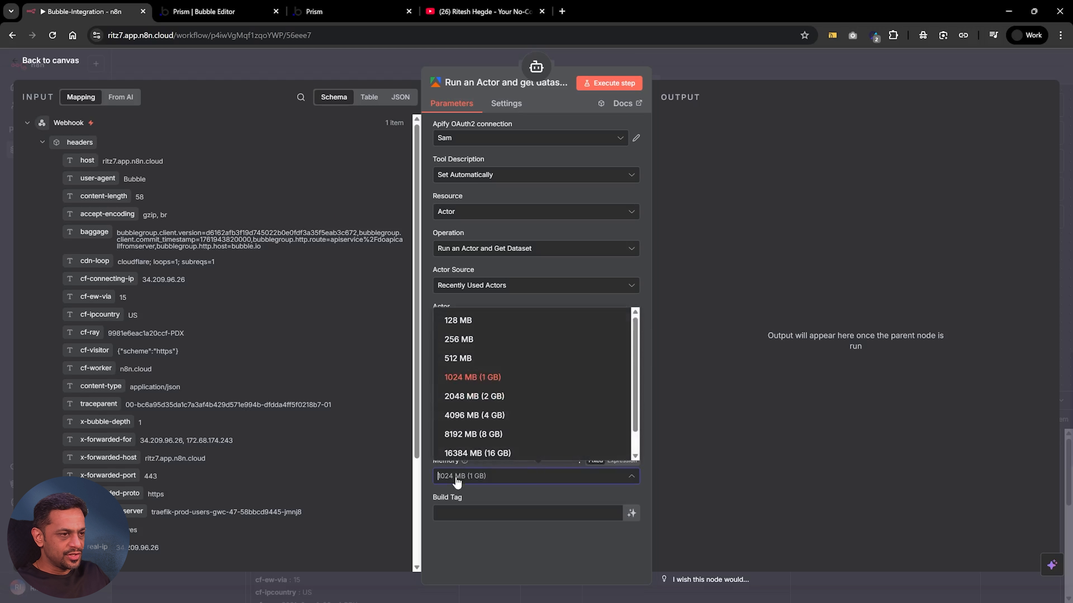
click(465, 417)
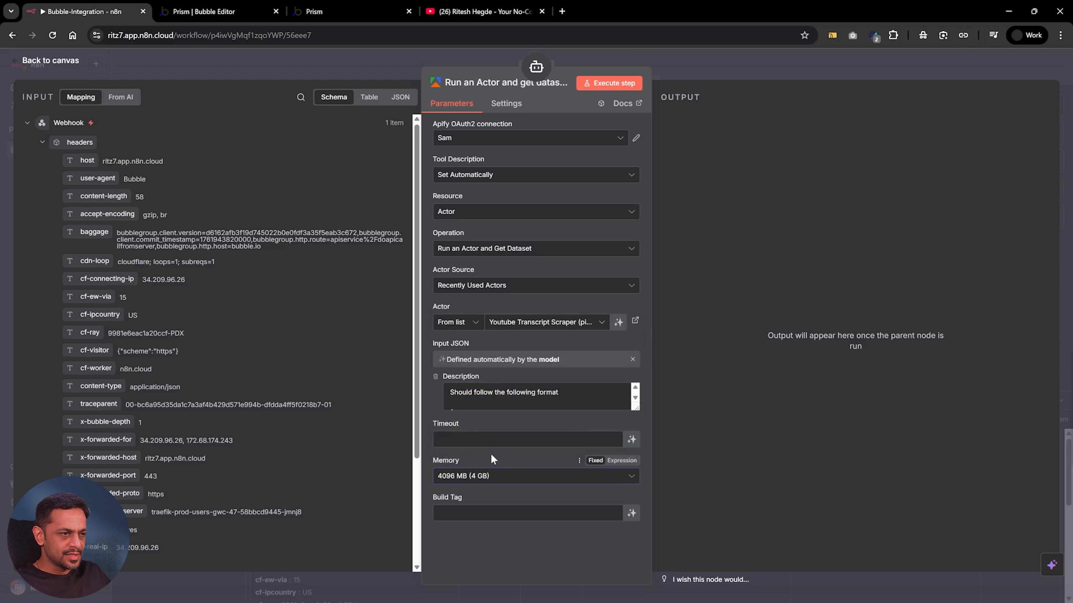
click(697, 69)
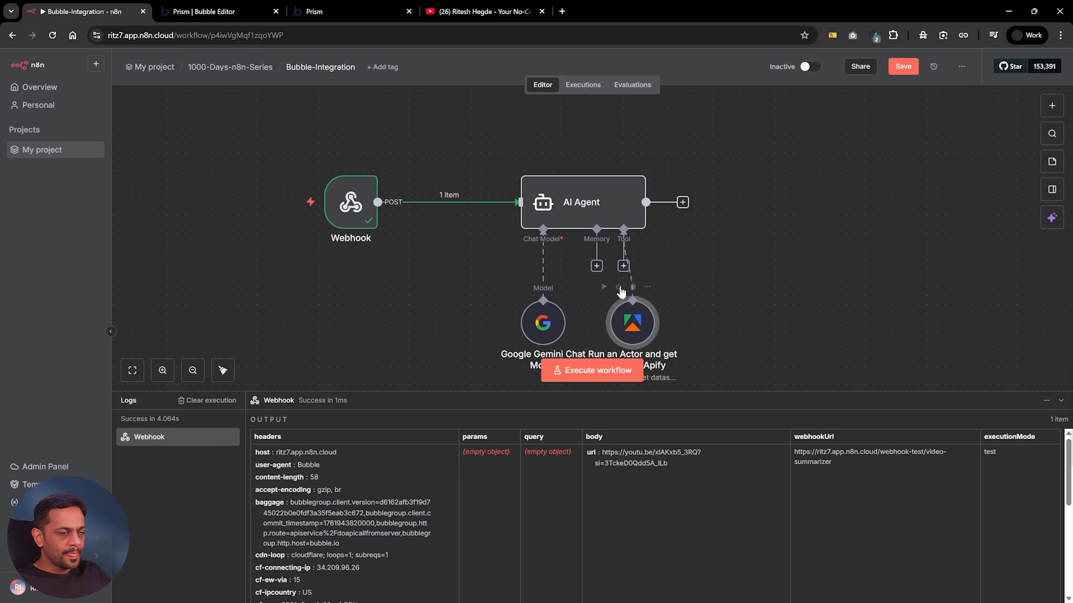
Execute the AI Agent node, close the leftover YouTube share dialog, and show the agent's output in the logs
mouse_move(594, 183)
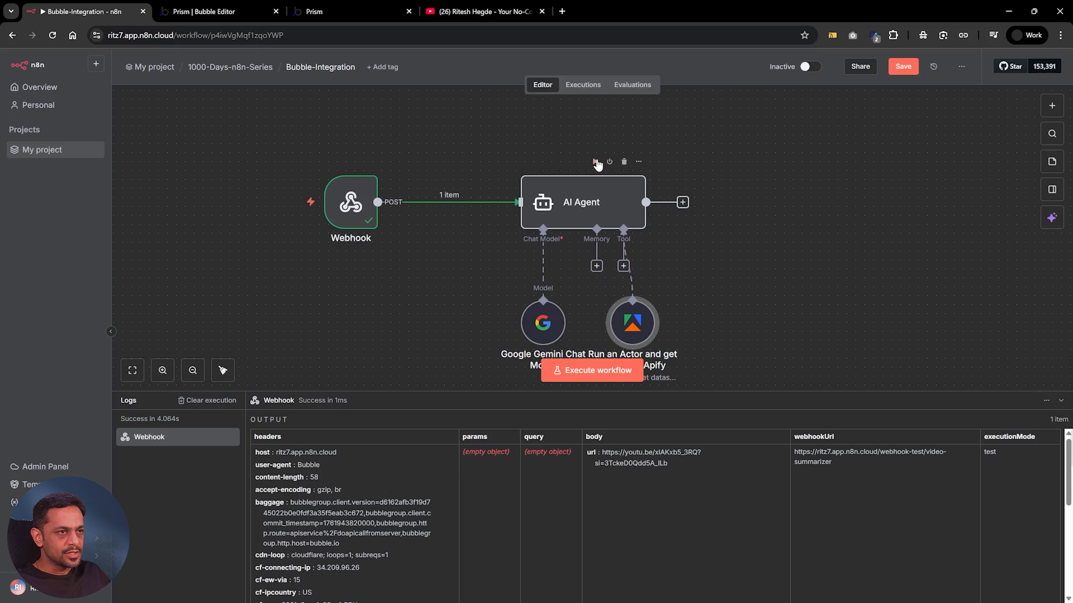
click(594, 163)
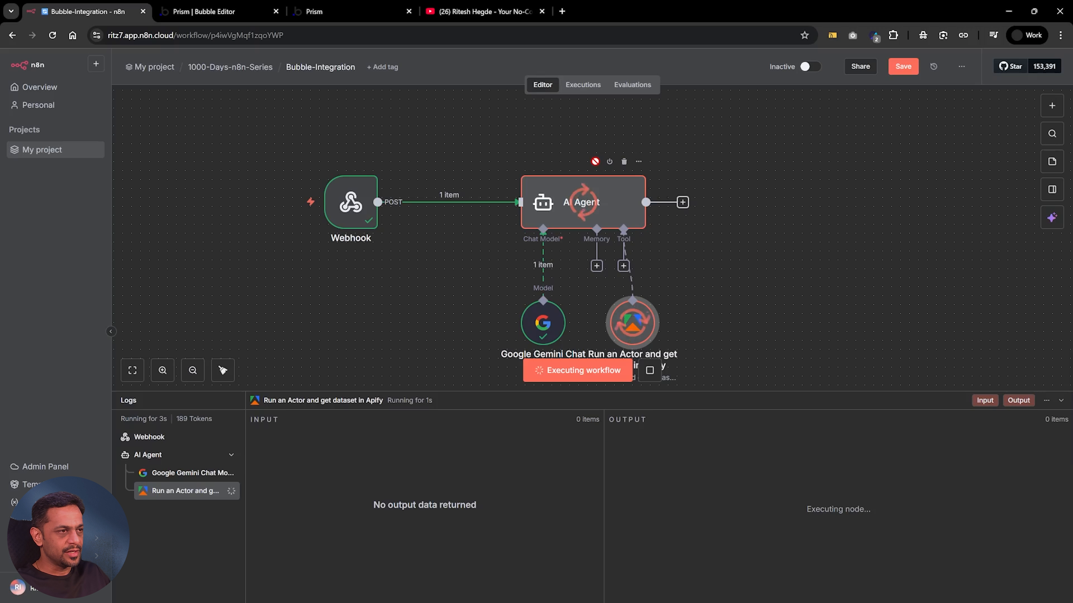
click(498, 12)
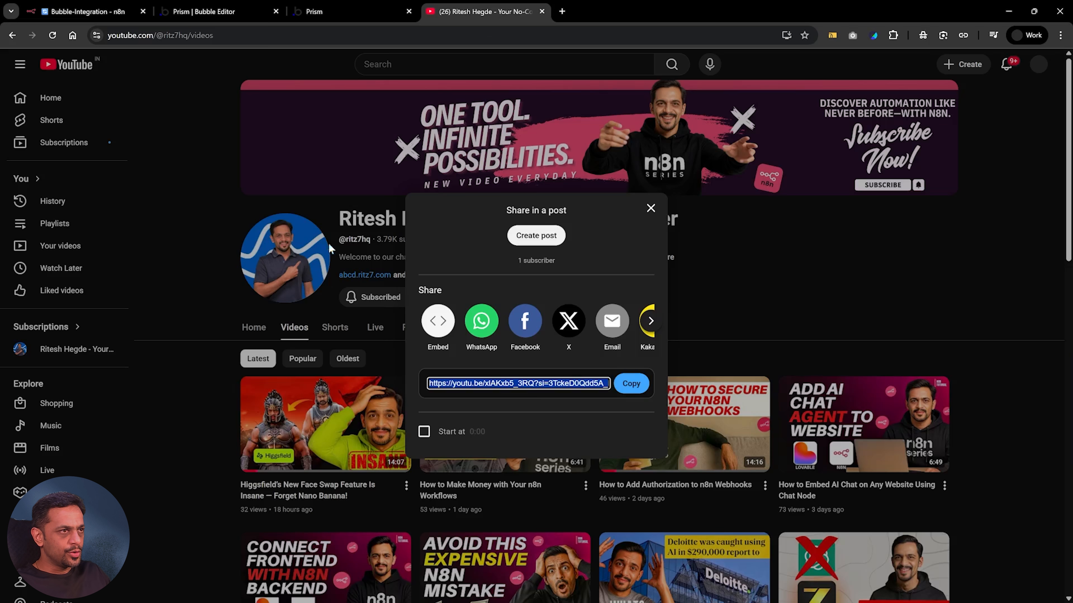
click(651, 207)
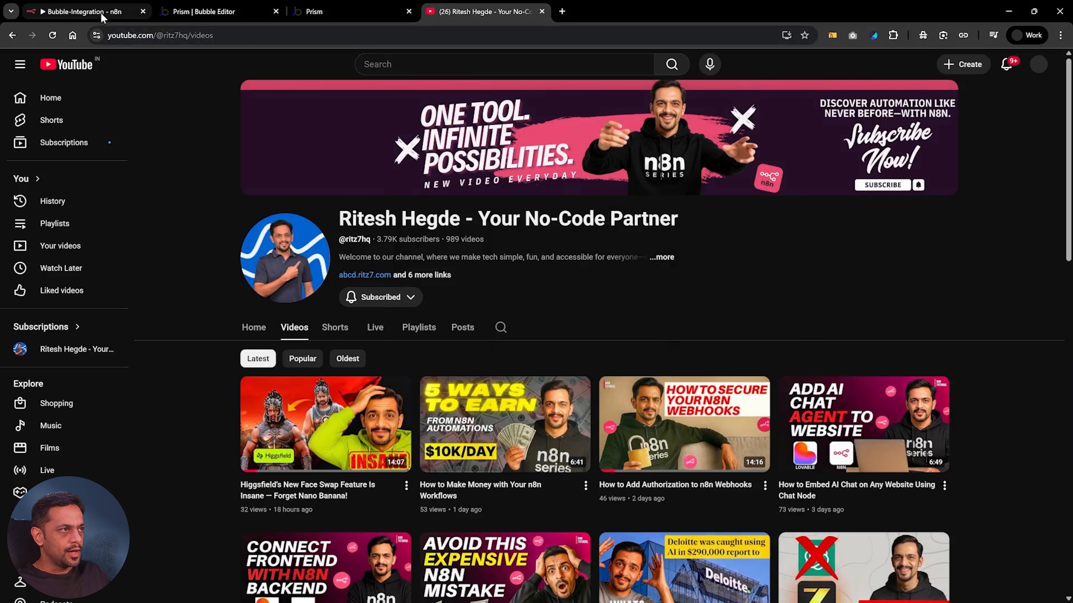
click(83, 11)
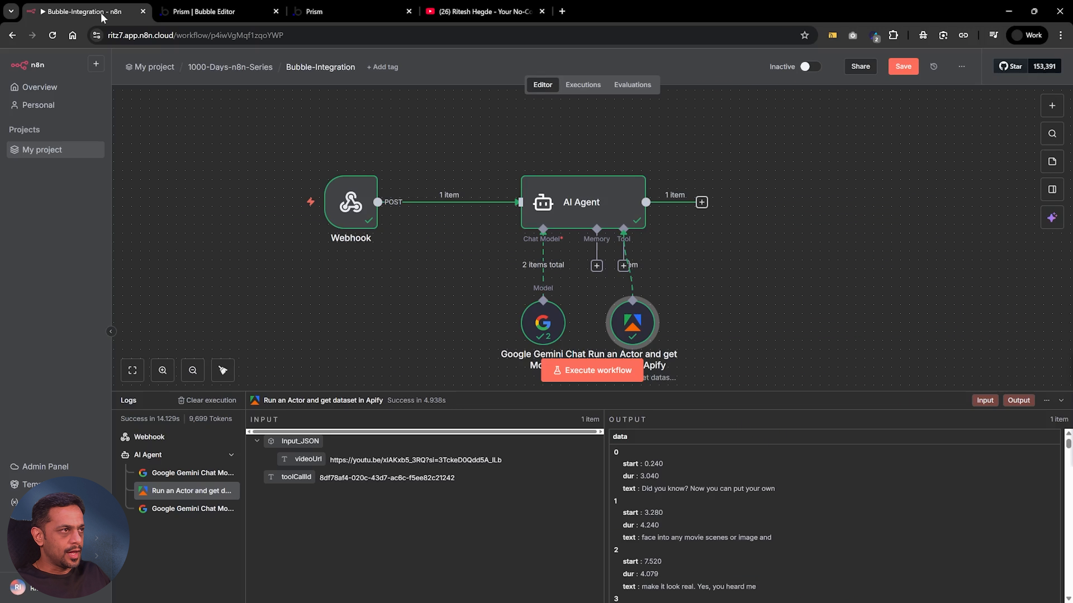
click(587, 204)
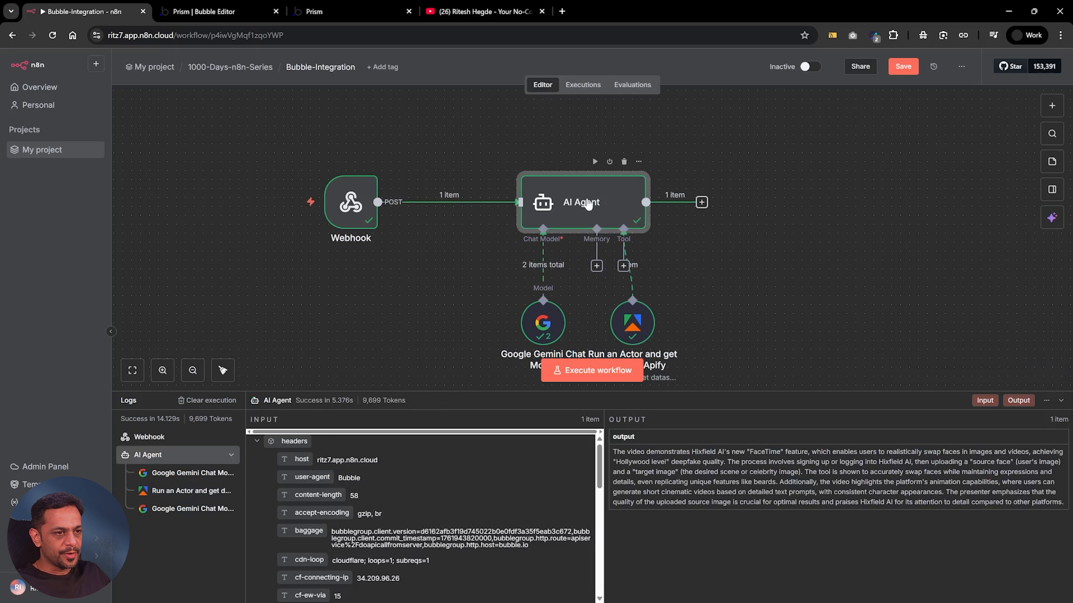
Review the AI Agent node's prompt, Enable Streaming option and generated output
double_click(588, 205)
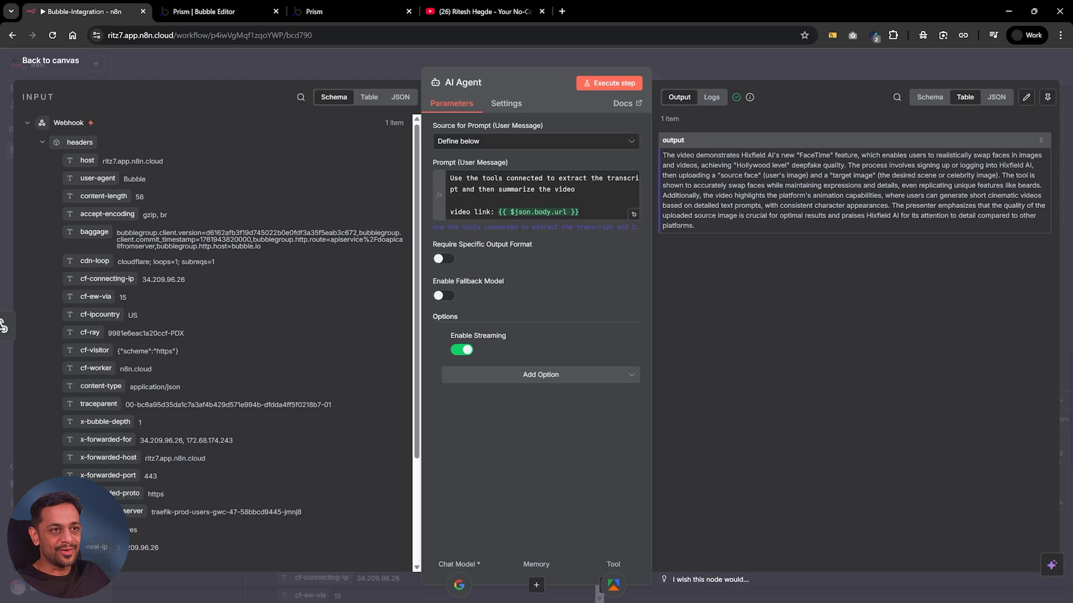
click(725, 62)
mouse_move(629, 211)
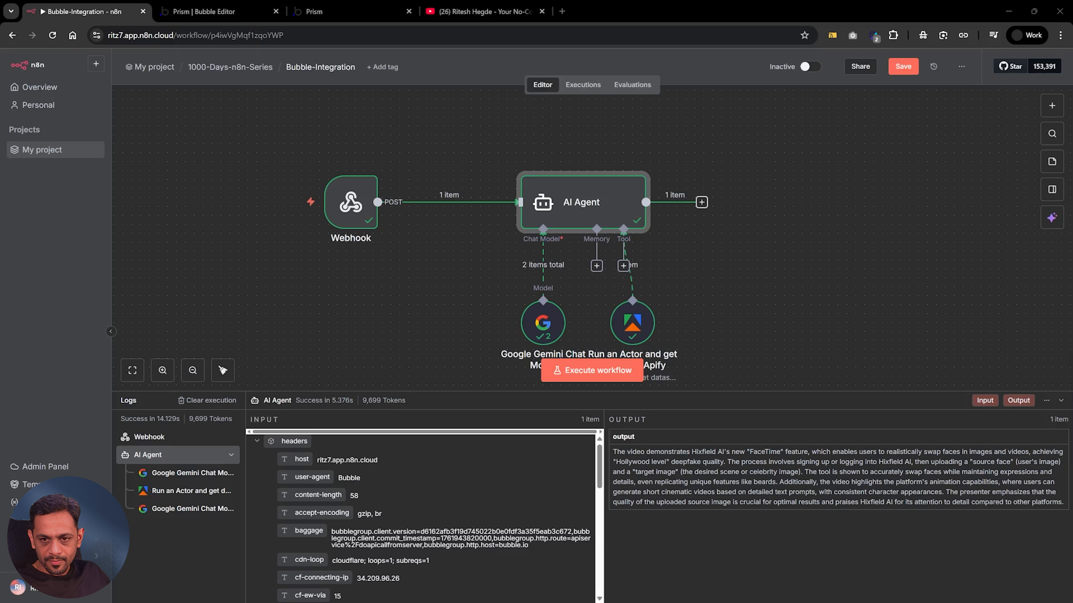
double_click(570, 203)
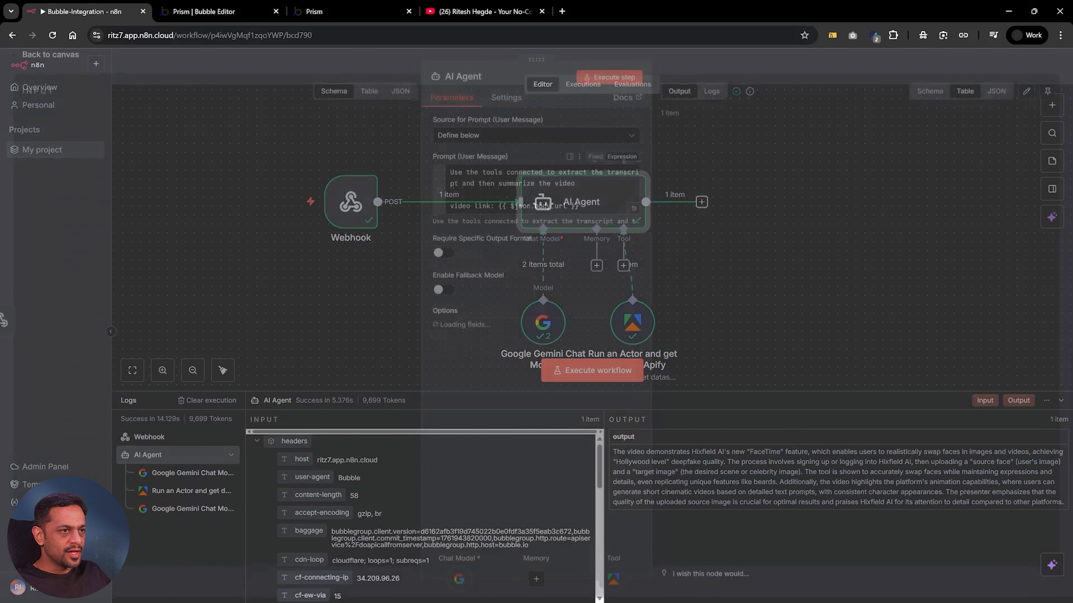
click(697, 71)
Set the Webhook node's Respond option to Streaming and save the workflow
double_click(348, 203)
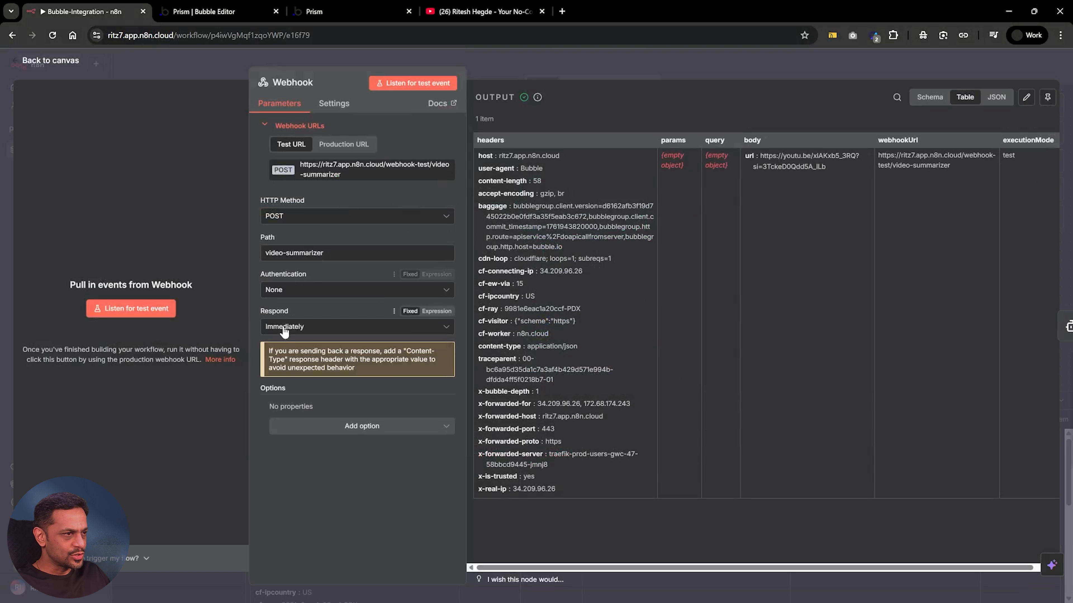
click(284, 330)
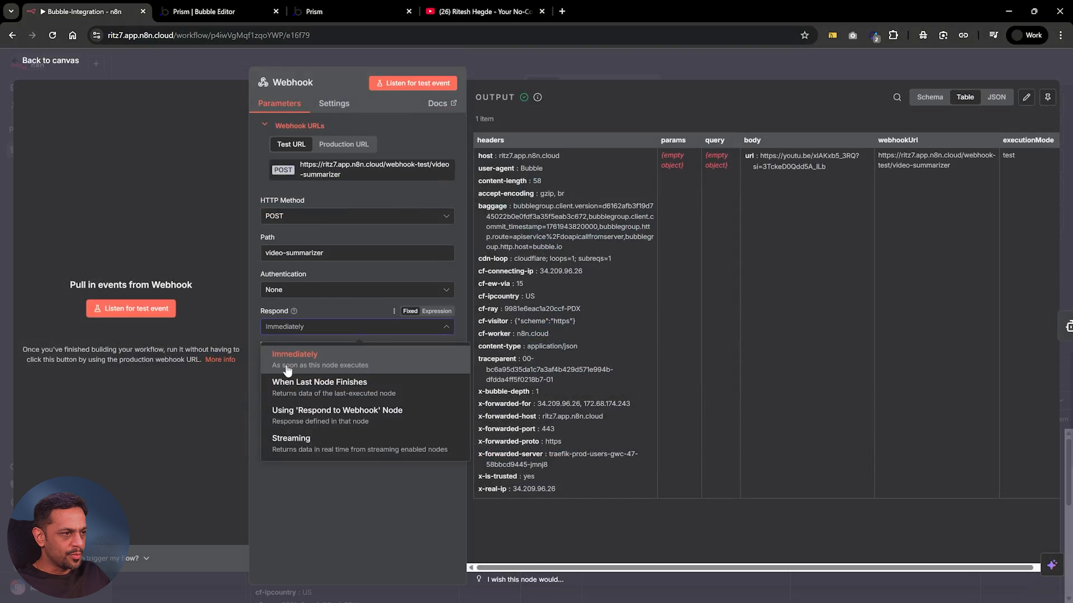
click(300, 444)
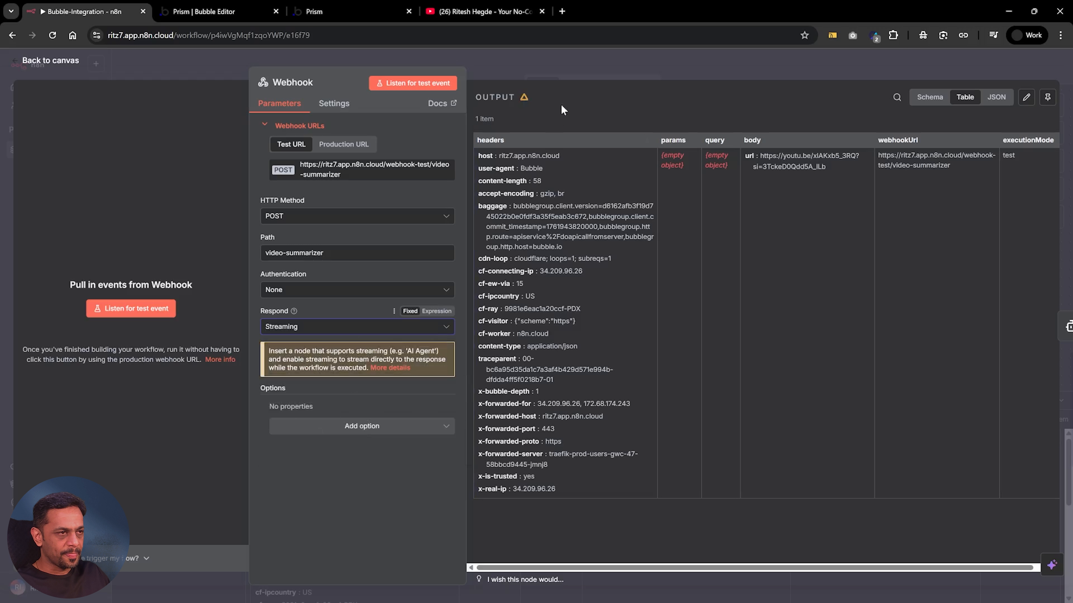
click(571, 64)
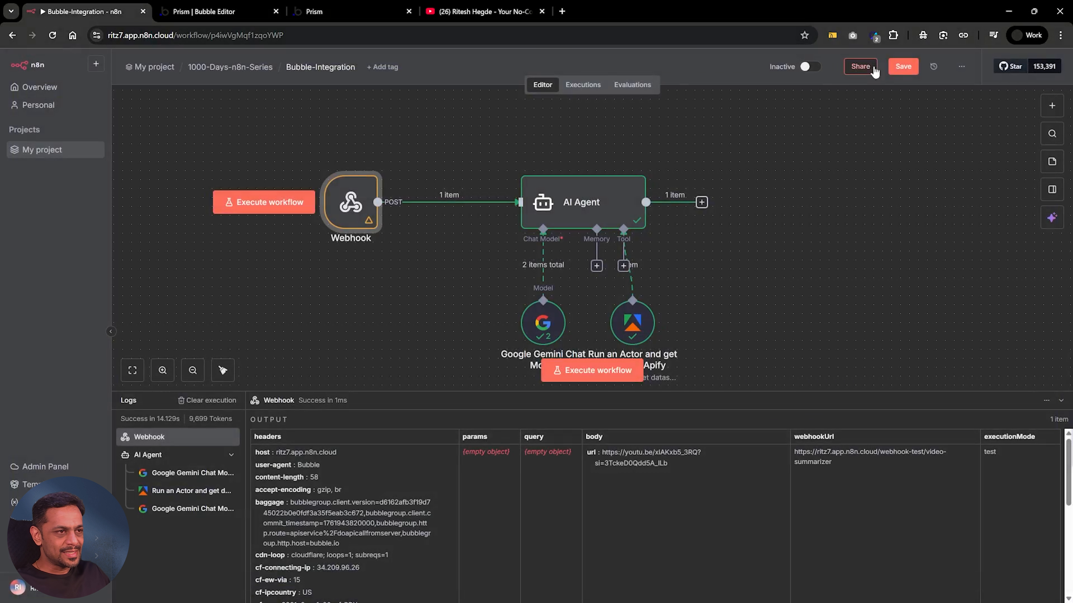
click(897, 69)
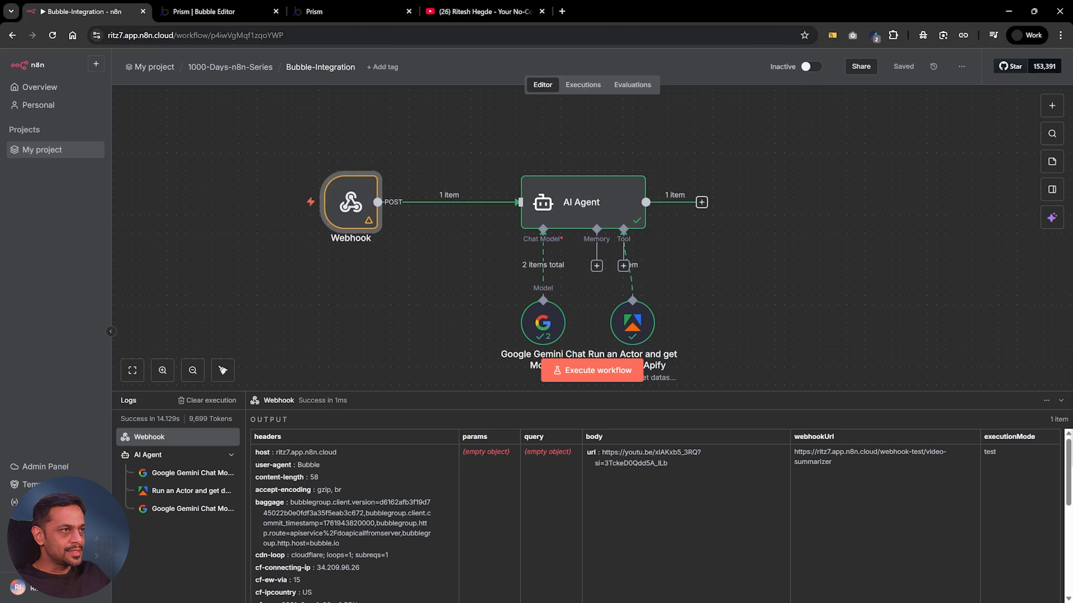
Copy the Webhook node's production URL
click(211, 11)
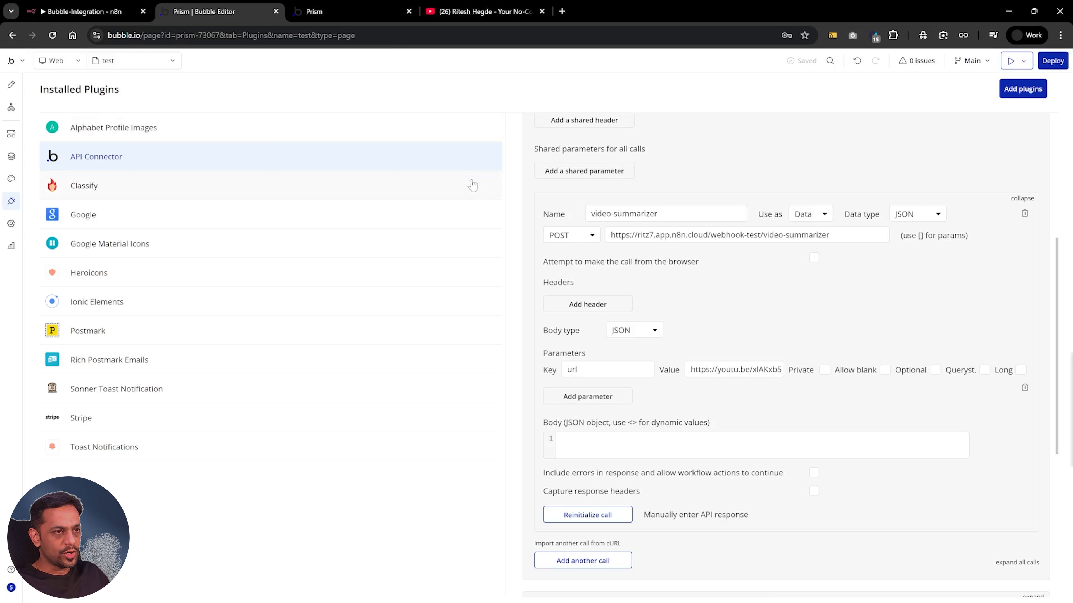
click(98, 12)
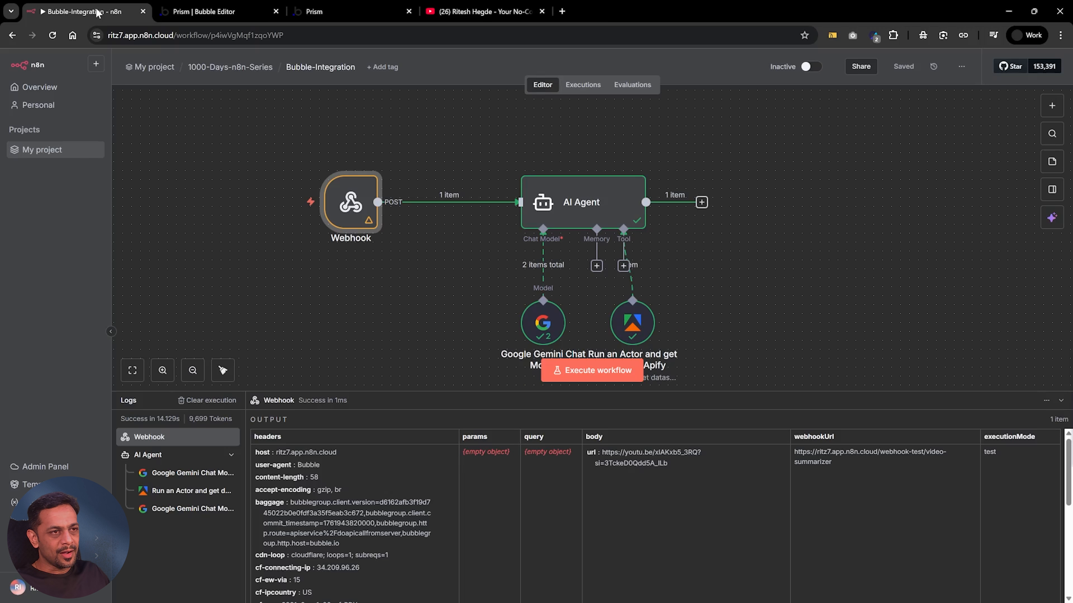
double_click(356, 205)
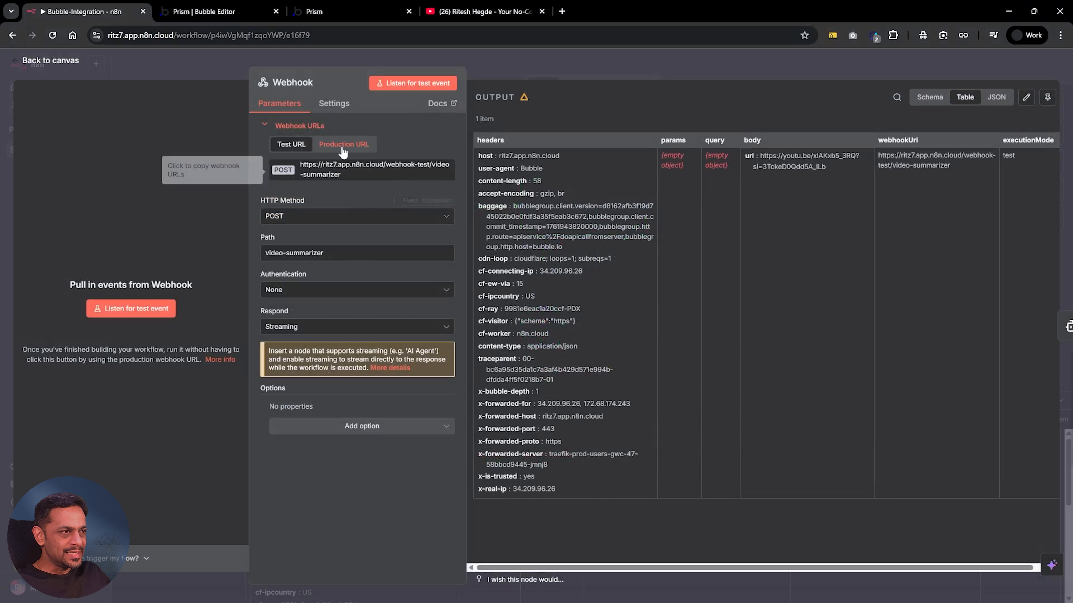
click(342, 144)
click(337, 171)
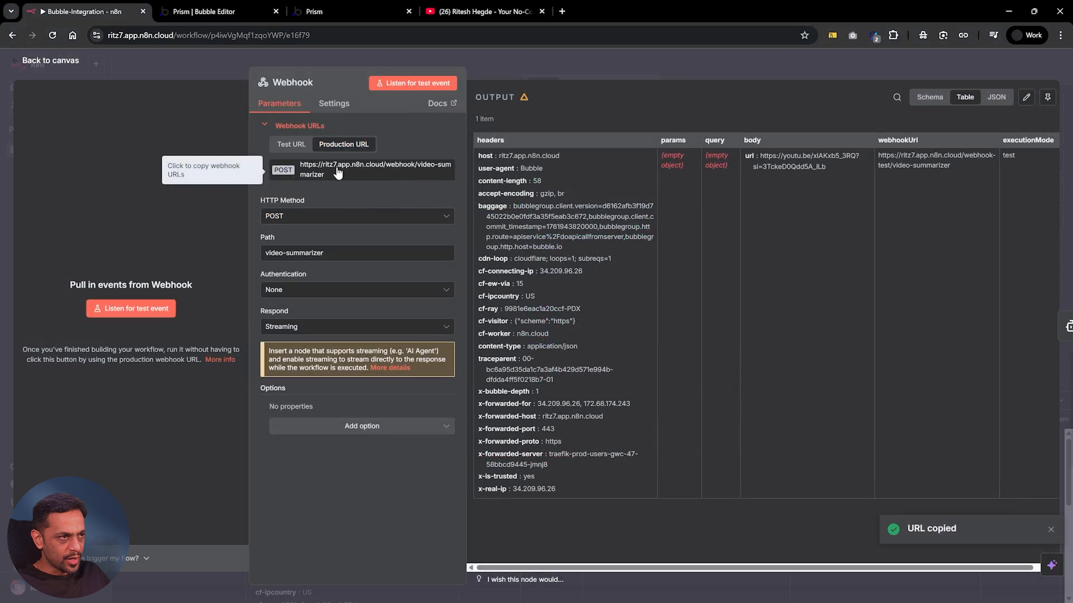
click(561, 62)
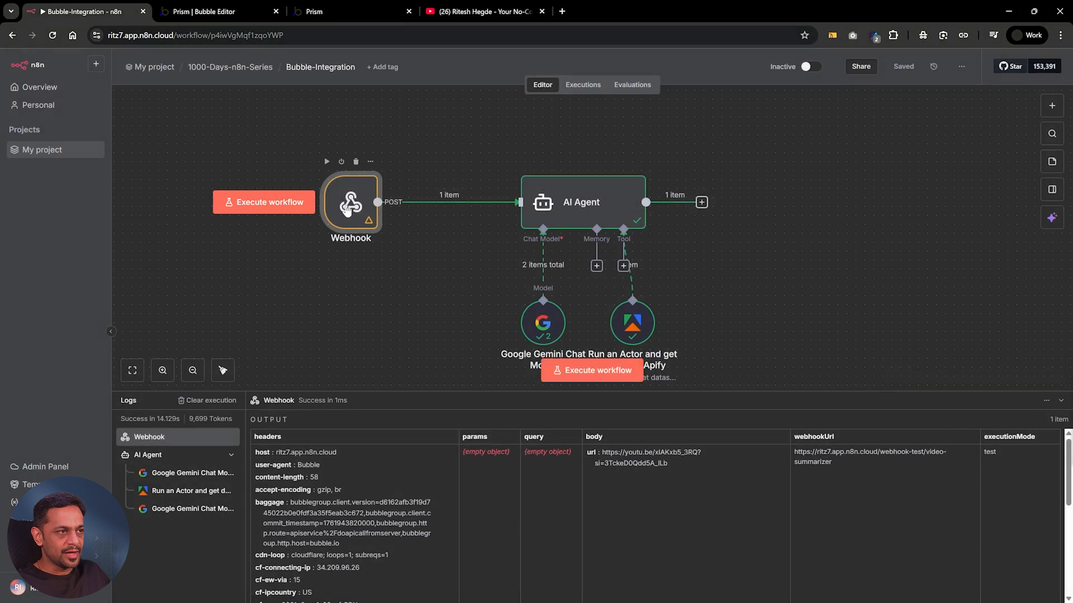
Activate the Bubble-Integration workflow and dismiss all the production checklist items
click(813, 68)
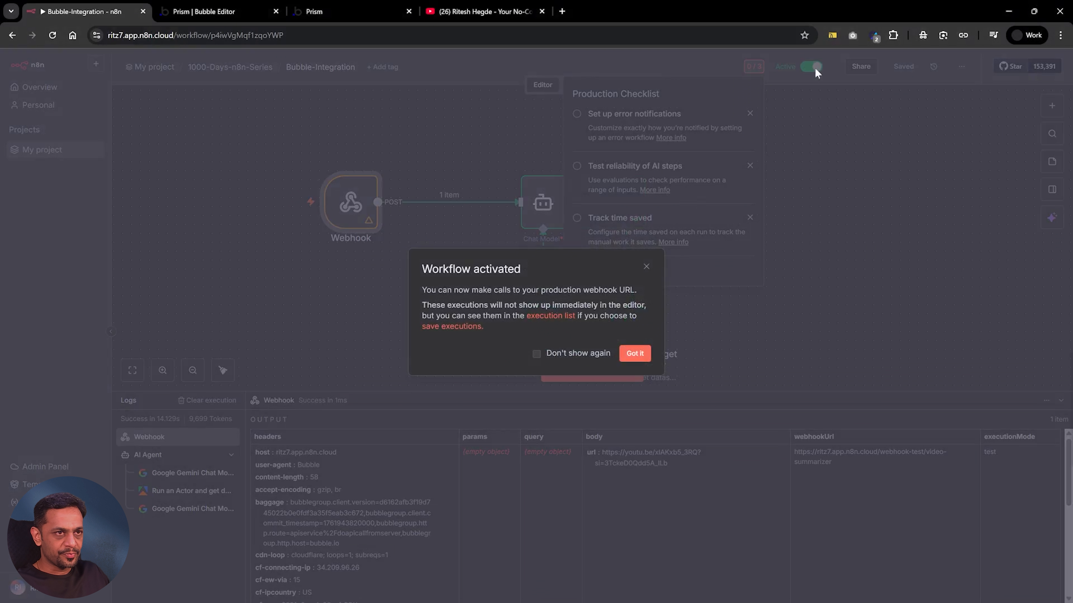
click(635, 353)
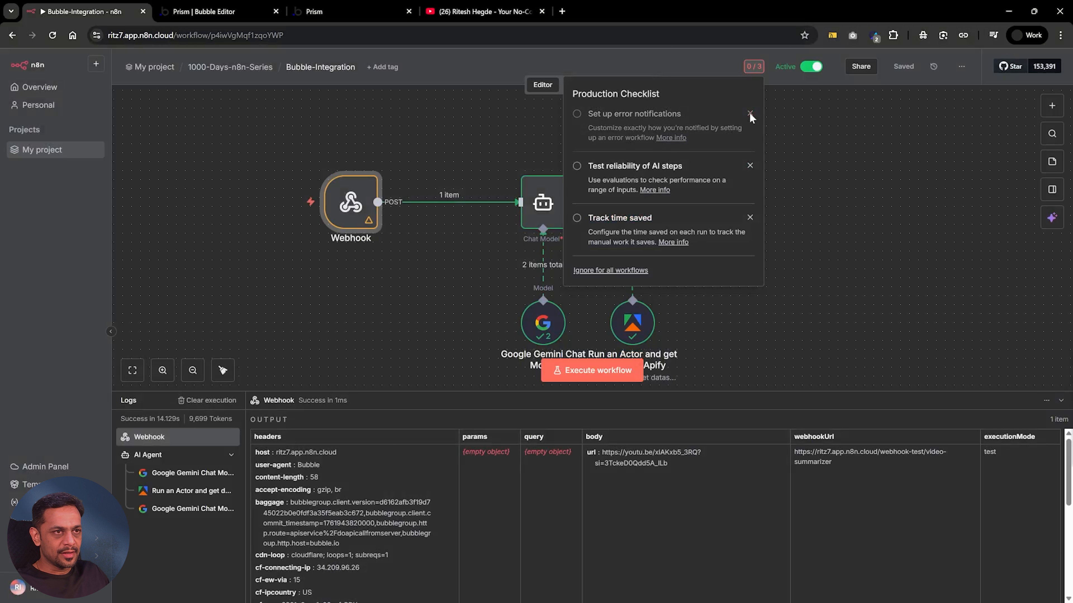
click(749, 113)
click(749, 114)
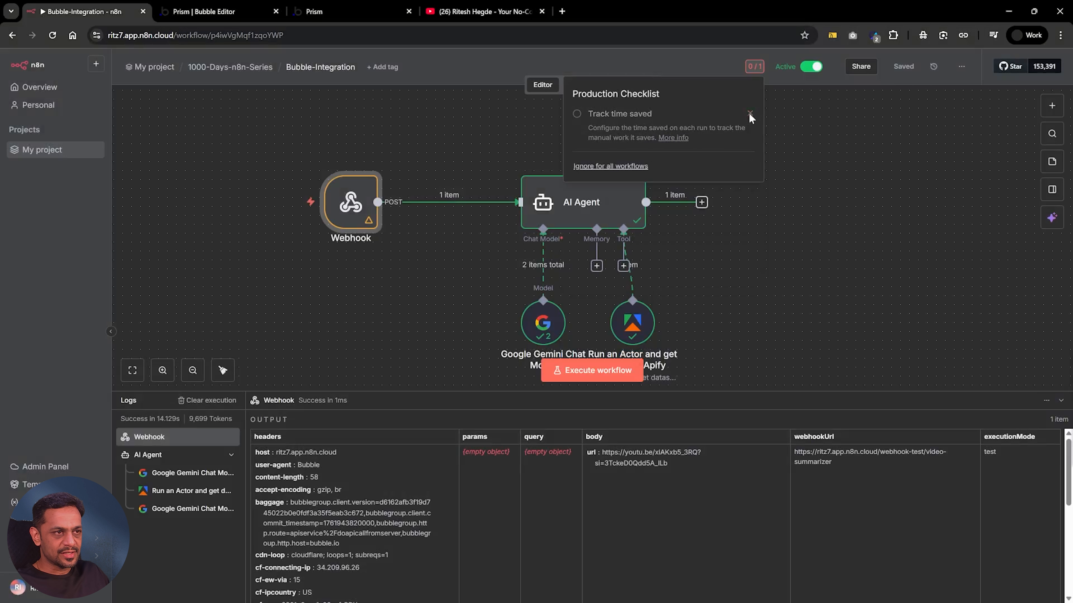
click(749, 114)
click(228, 17)
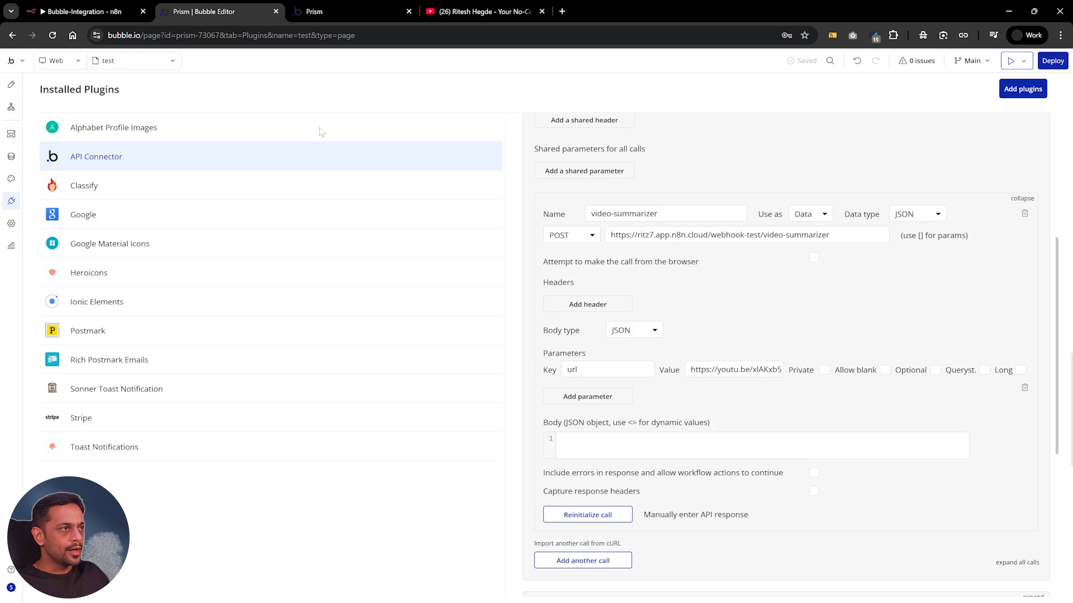
triple_click(688, 236)
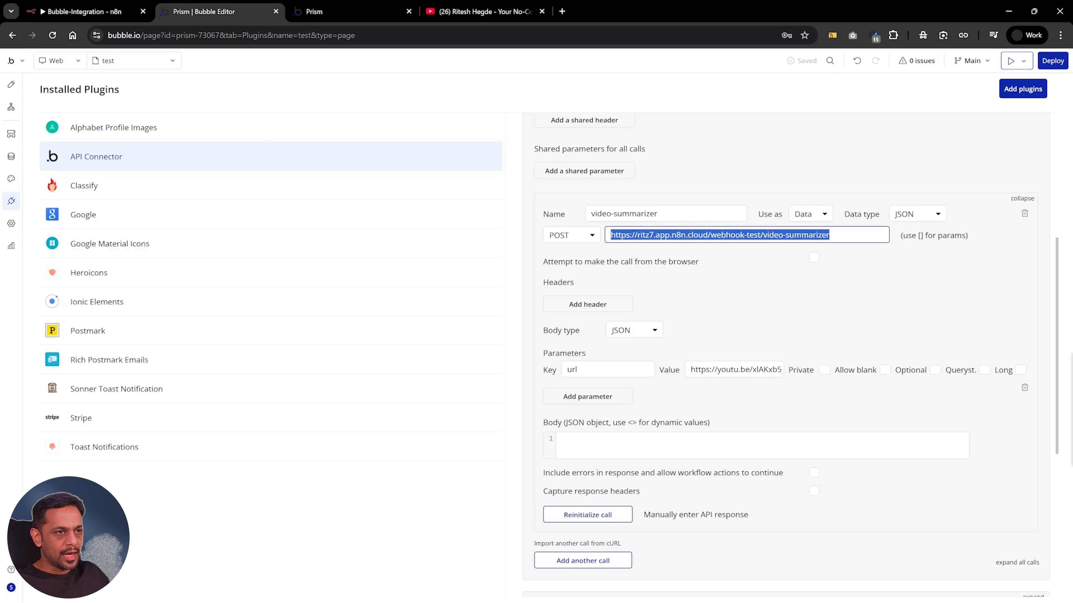
click(944, 237)
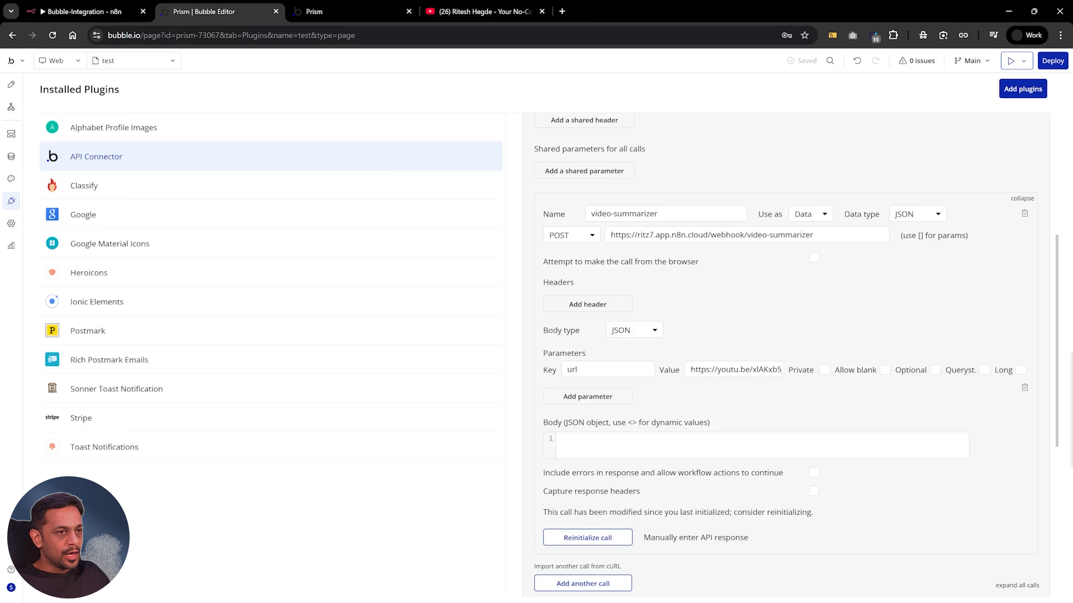
Try to reinitialize the video-summarizer API call with the production URL, and change its data type to Stream
click(84, 11)
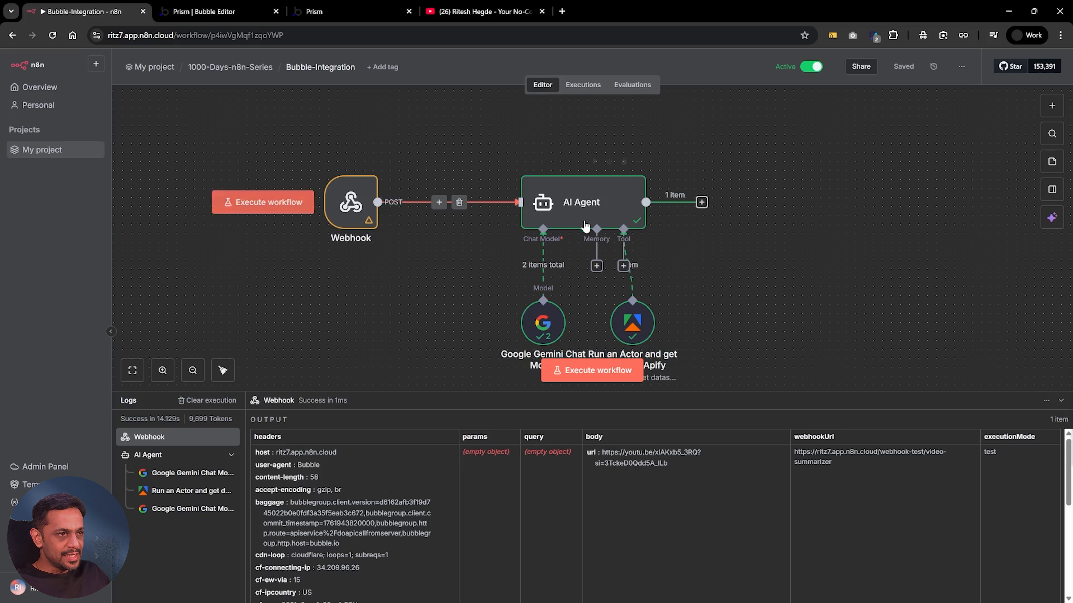
click(215, 13)
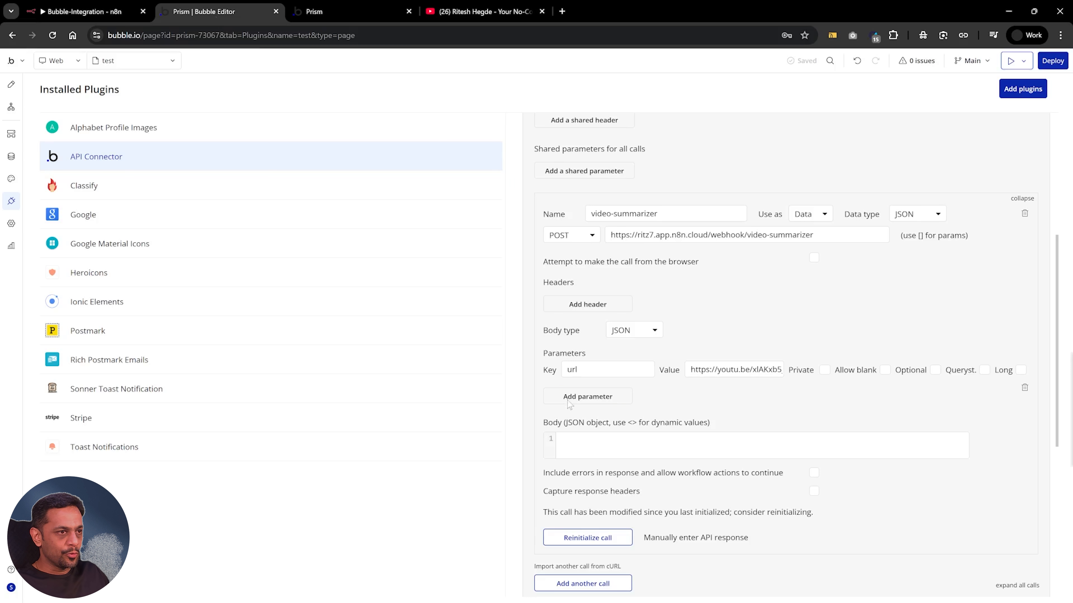
click(590, 538)
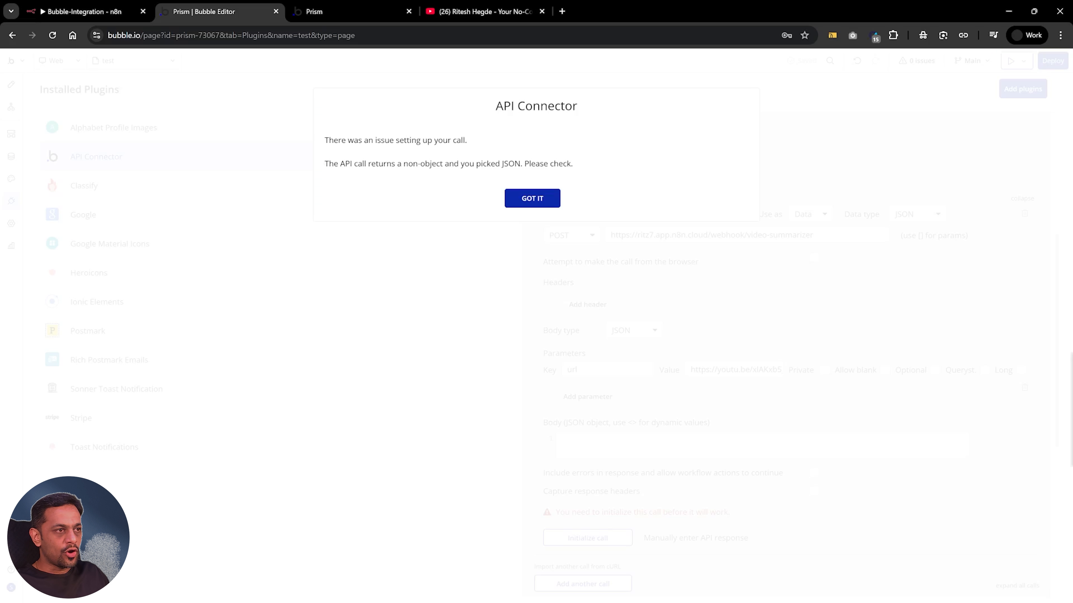
click(539, 198)
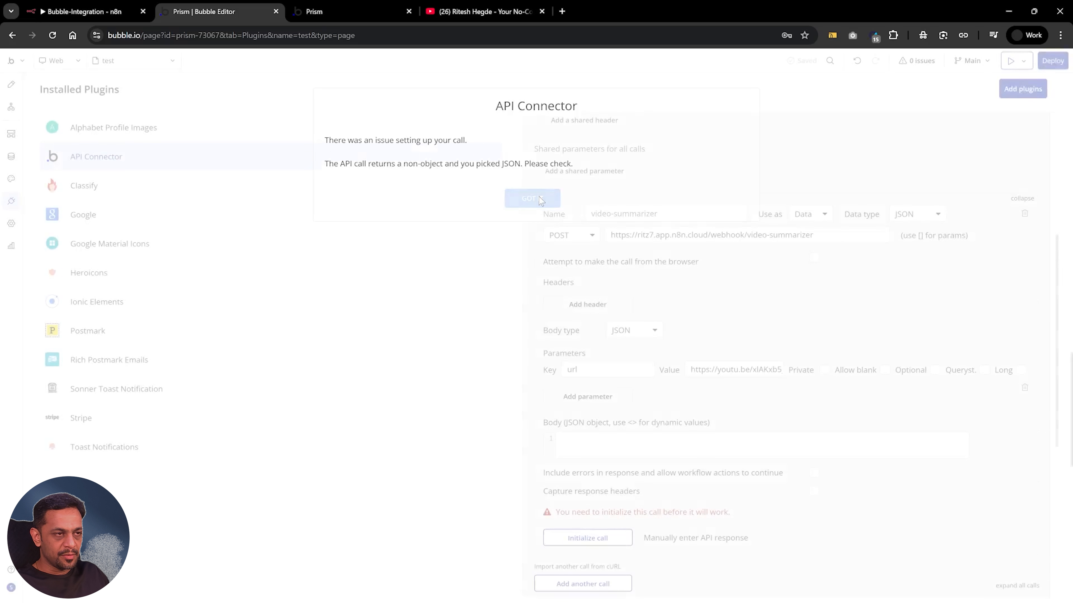
click(904, 219)
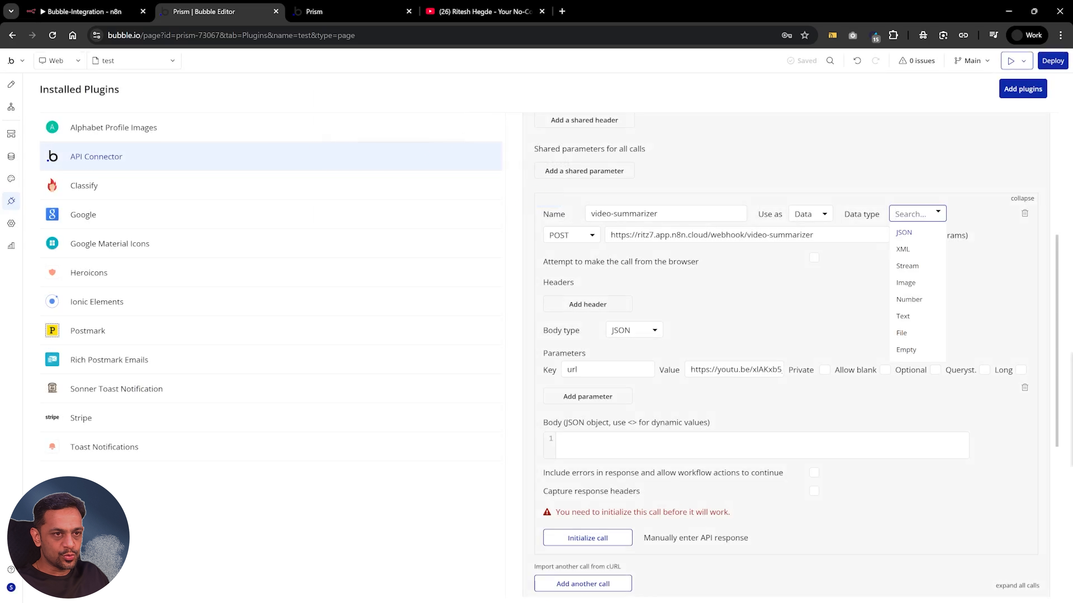
click(907, 267)
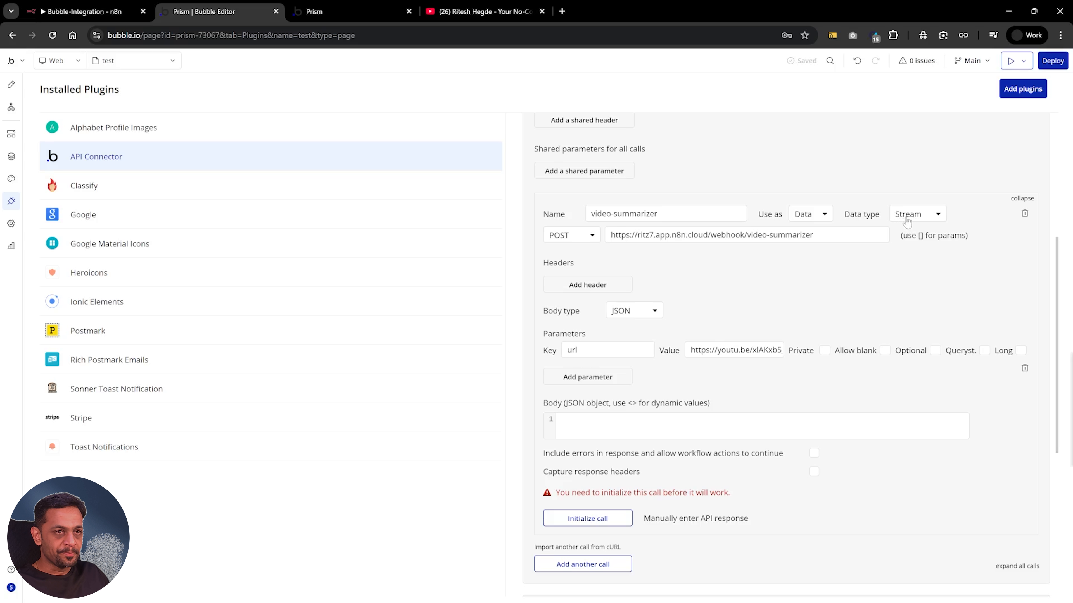
Initialize the video-summarizer call, set the item chunk's content field to Push to text stream, and save the returned values
click(602, 518)
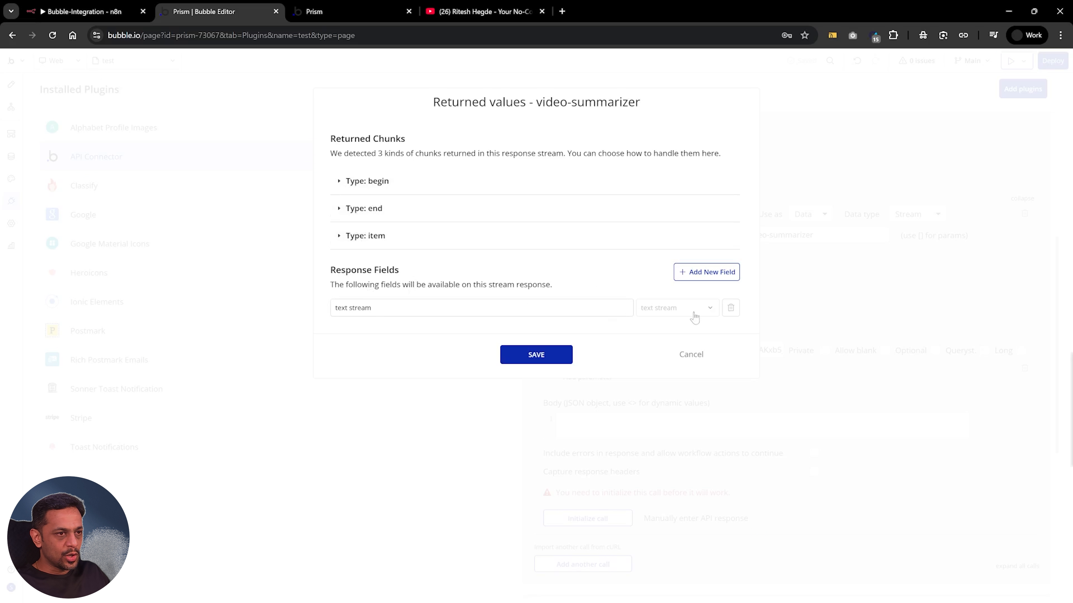
click(339, 237)
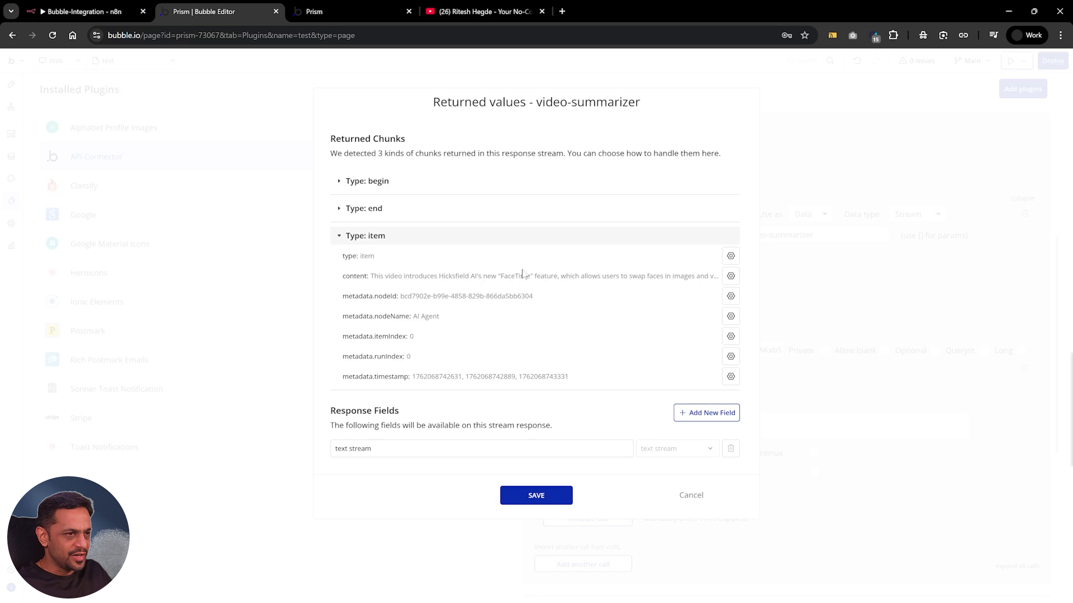
click(730, 277)
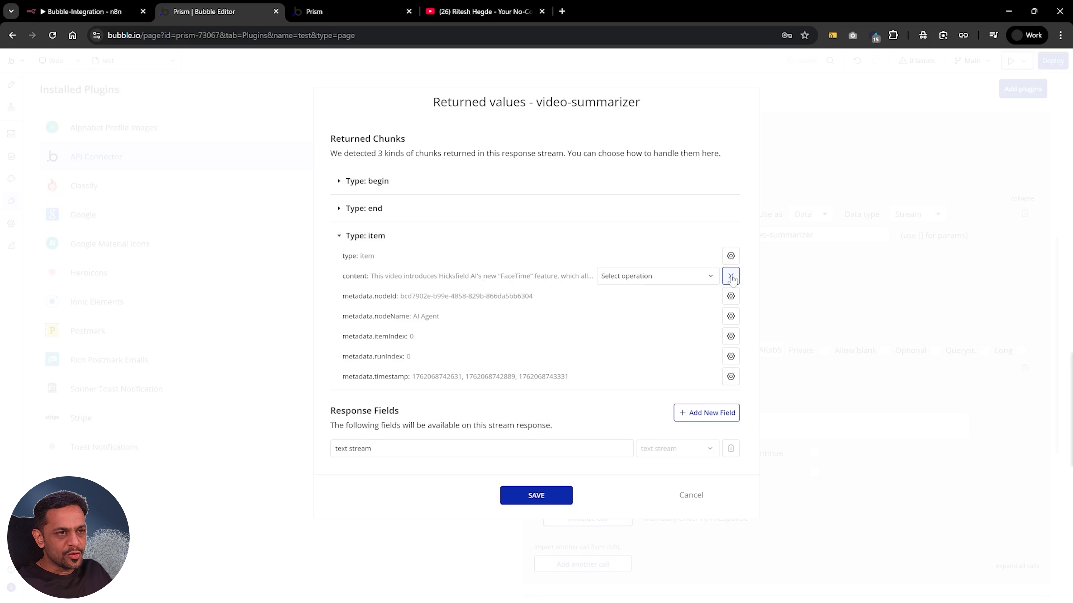
click(732, 279)
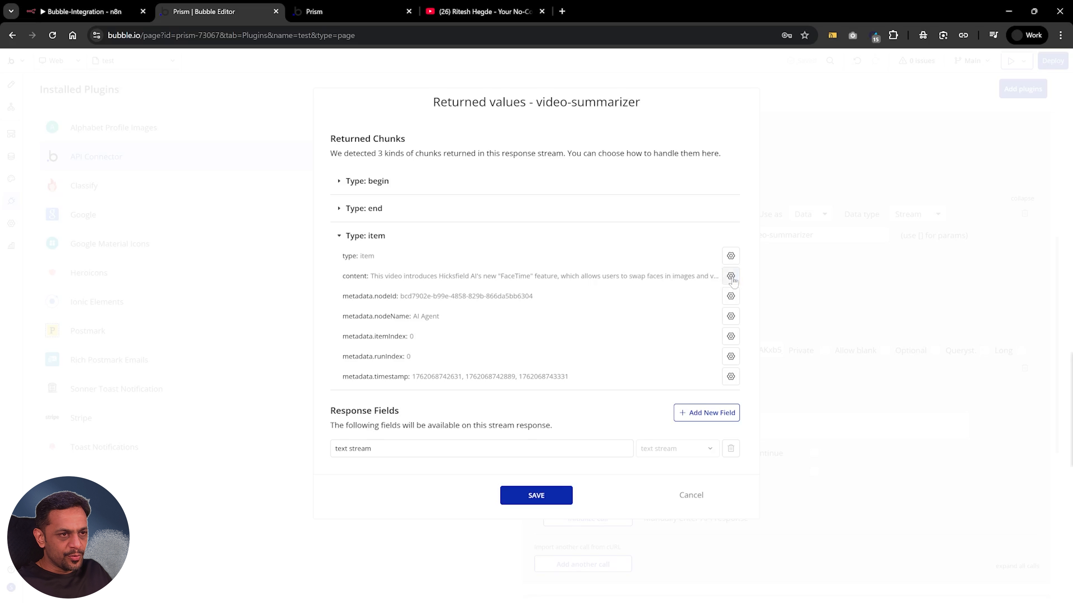
click(731, 280)
click(649, 281)
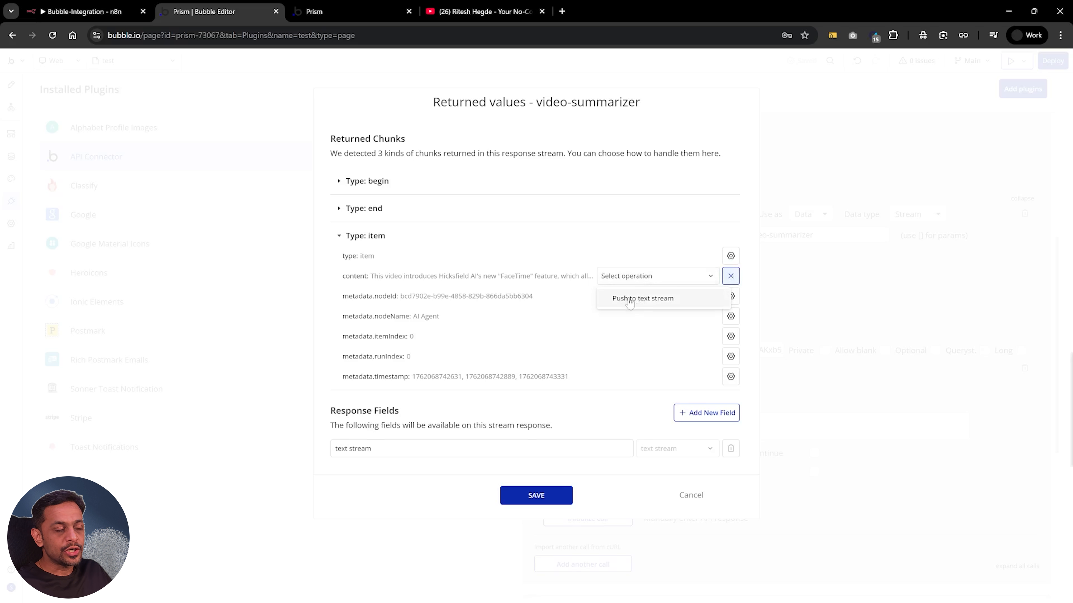
click(639, 302)
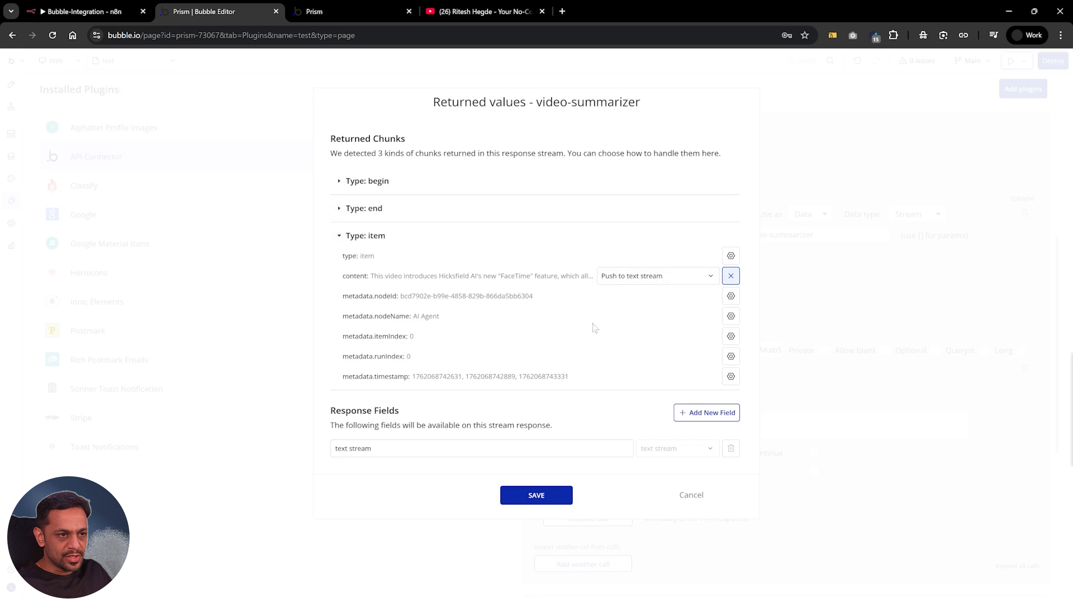
click(536, 496)
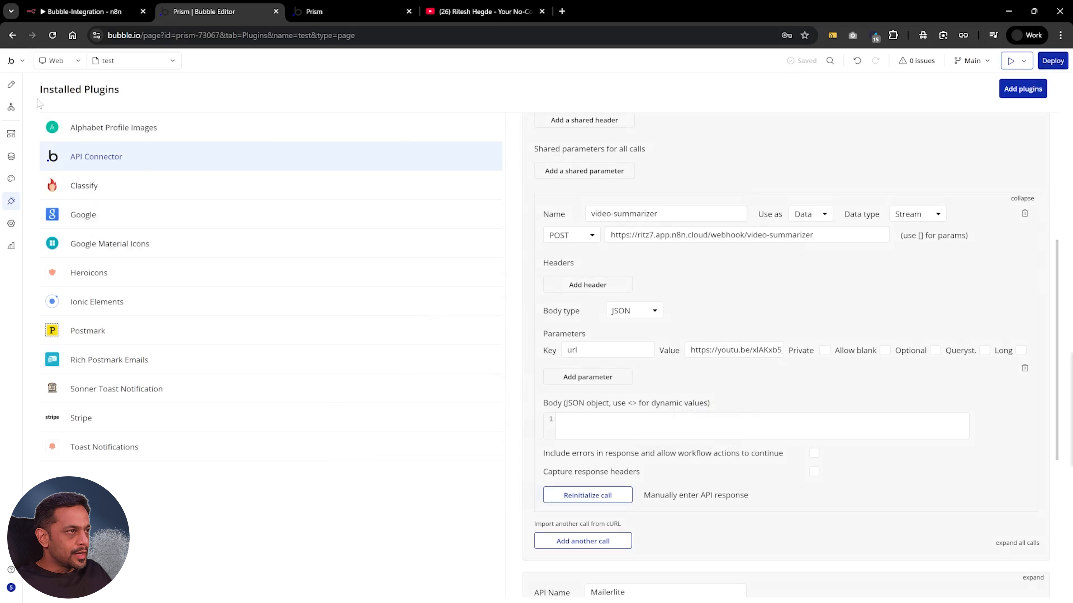
Return to the page design, hide the GR save file group on the canvas, and select GR video summarizer
click(12, 85)
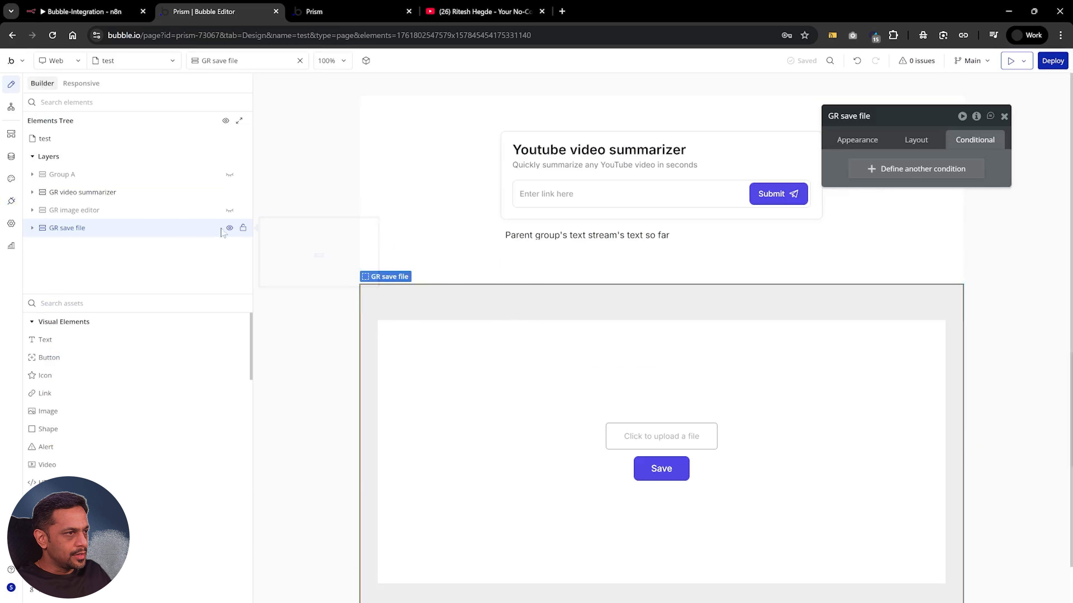
click(914, 139)
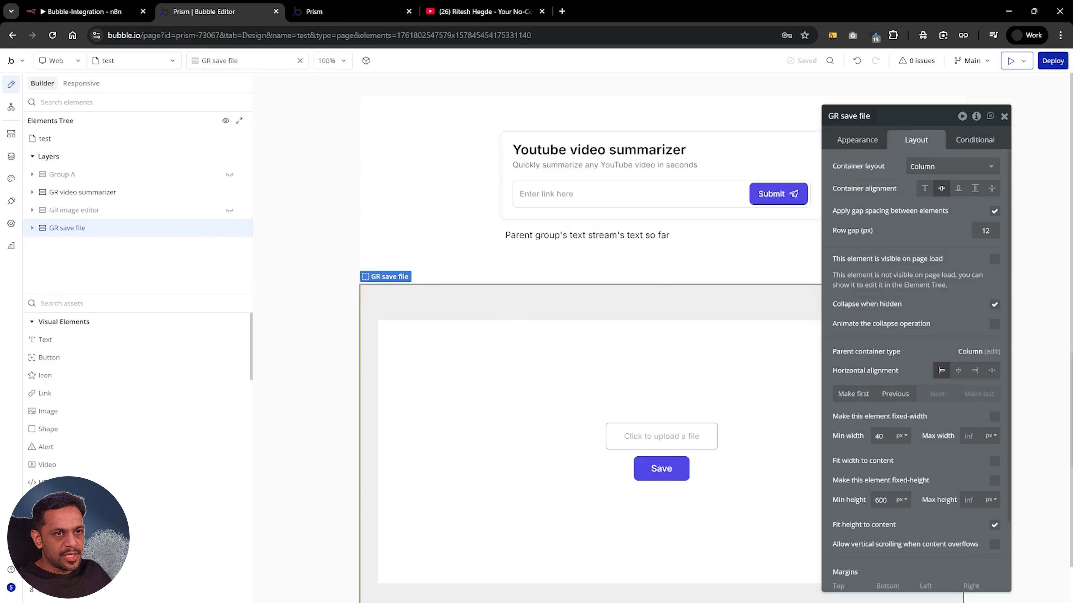
click(229, 228)
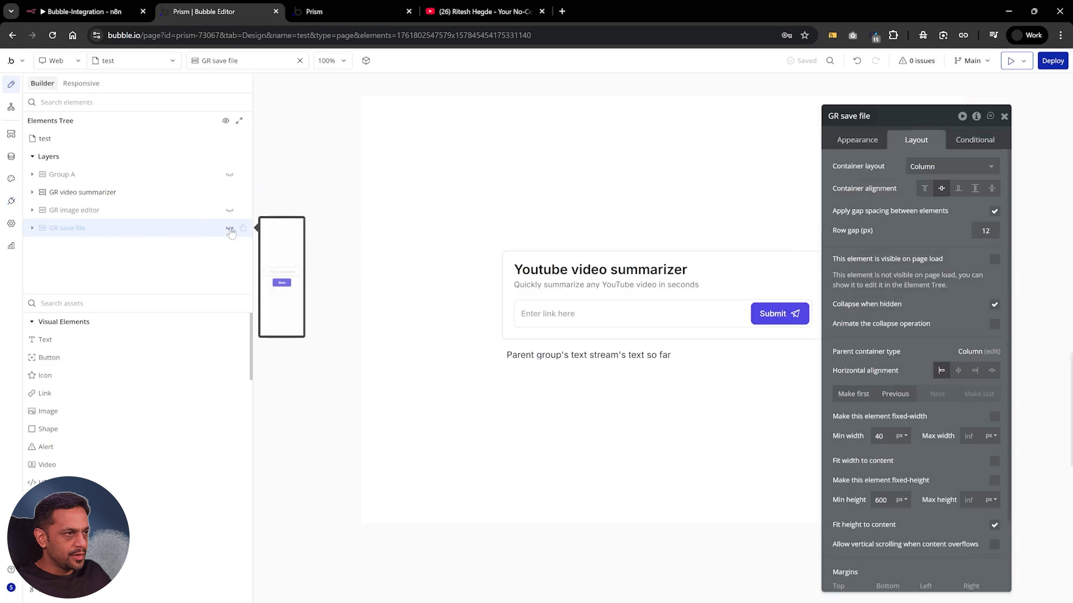
click(453, 242)
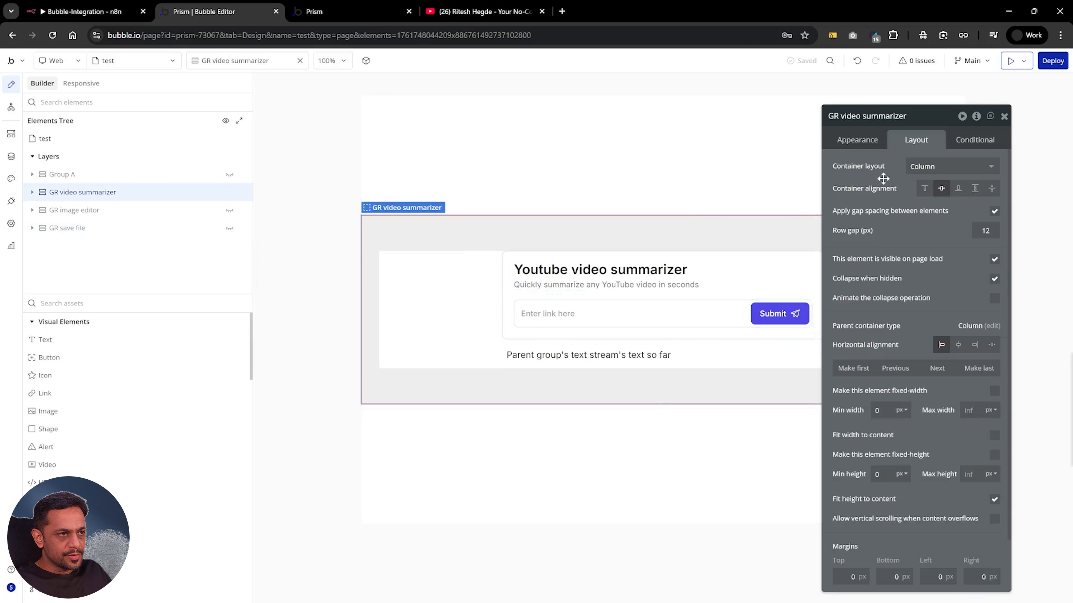
click(1005, 116)
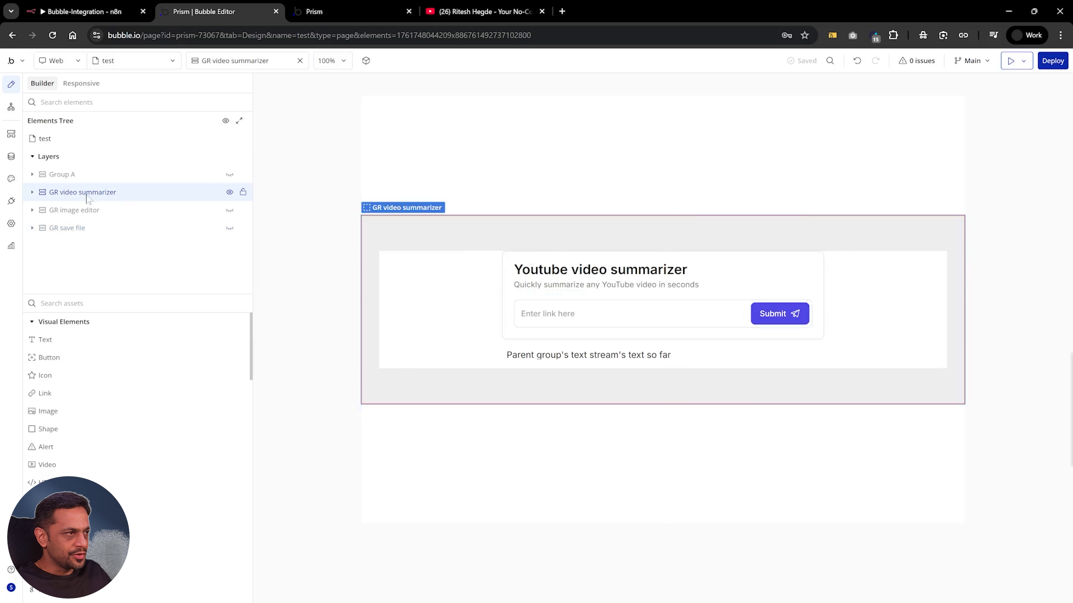
Examine the GR video summarizer's elements: the container, link input, Group text stream's content type and data source, and its text expression
click(33, 193)
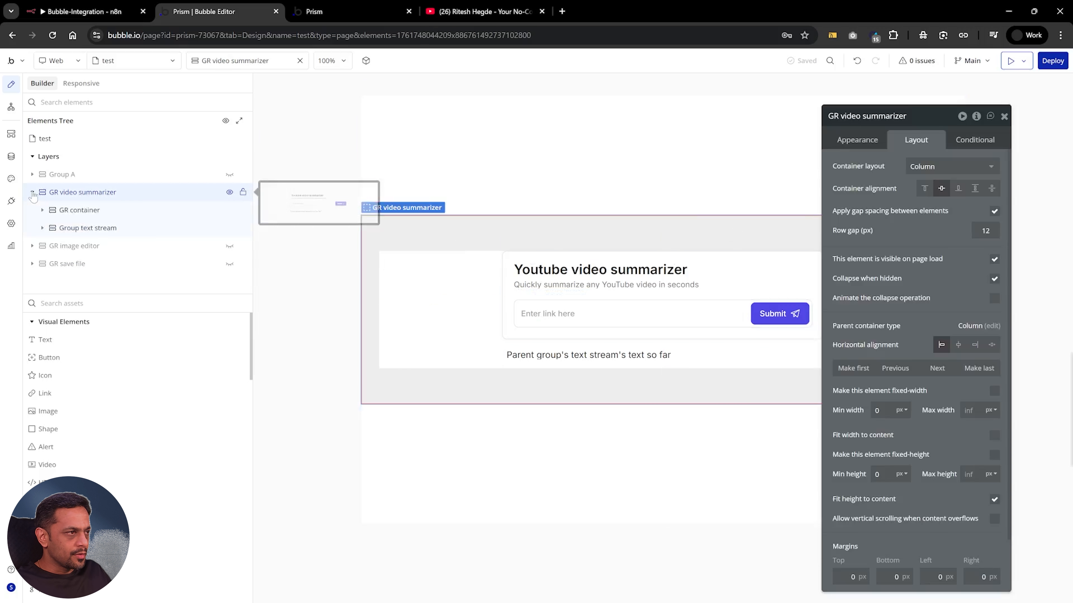
click(73, 211)
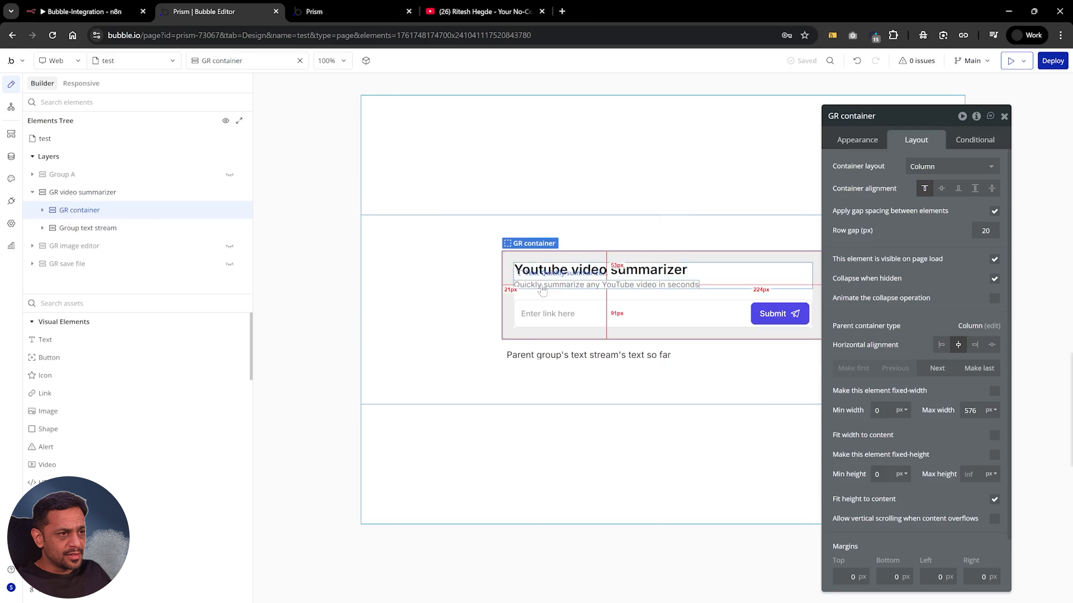
click(613, 312)
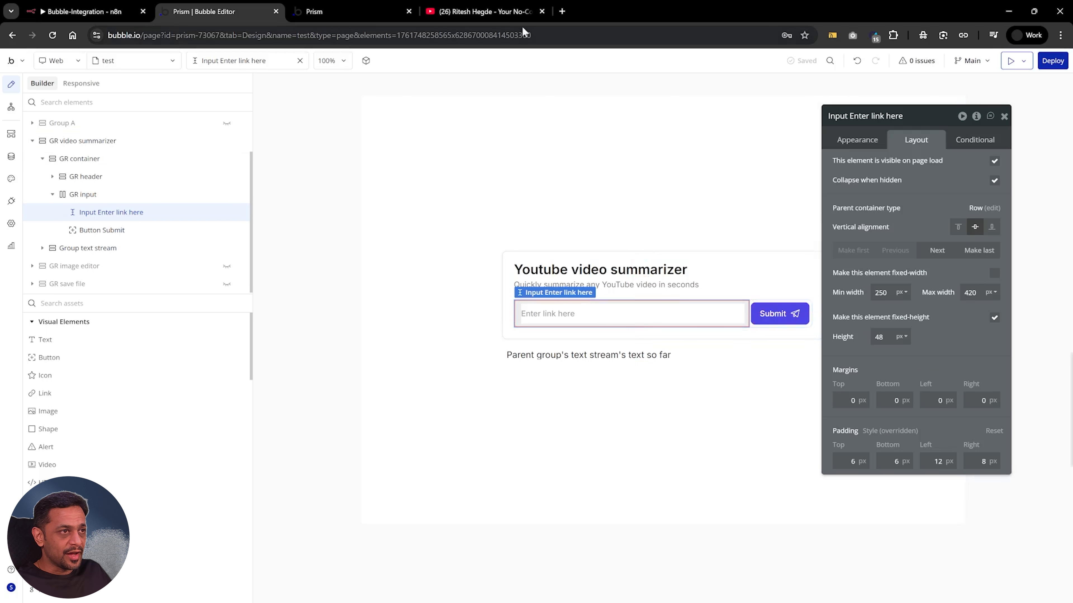
click(637, 366)
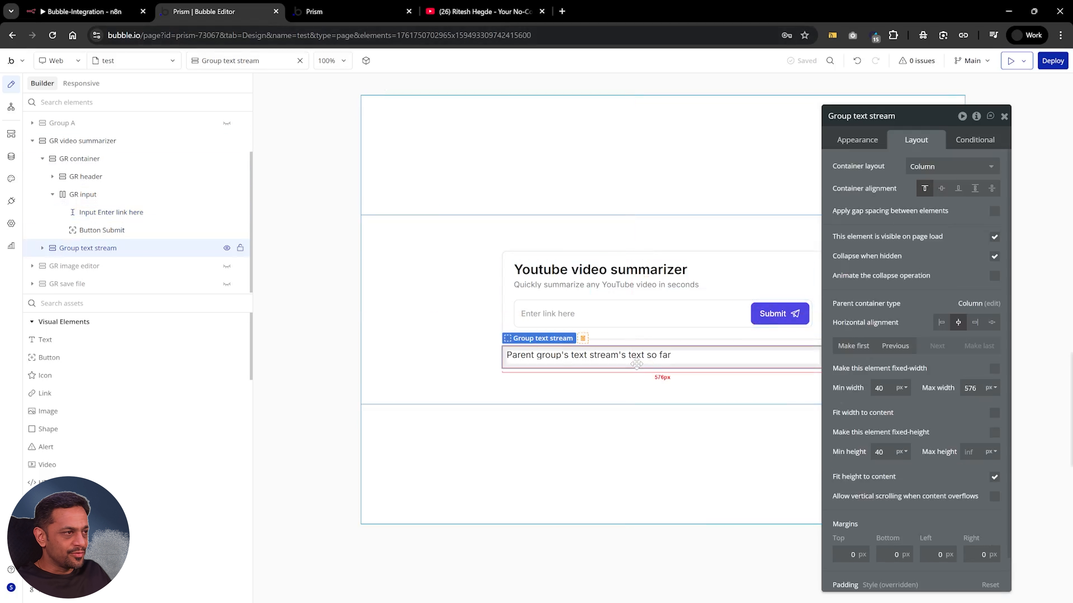
click(42, 248)
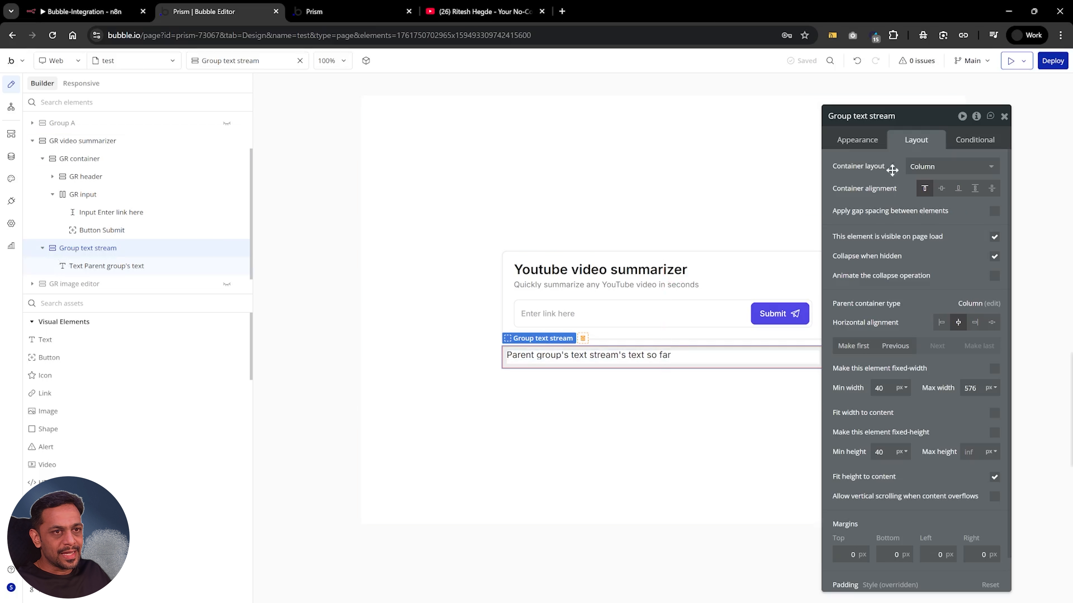
click(870, 141)
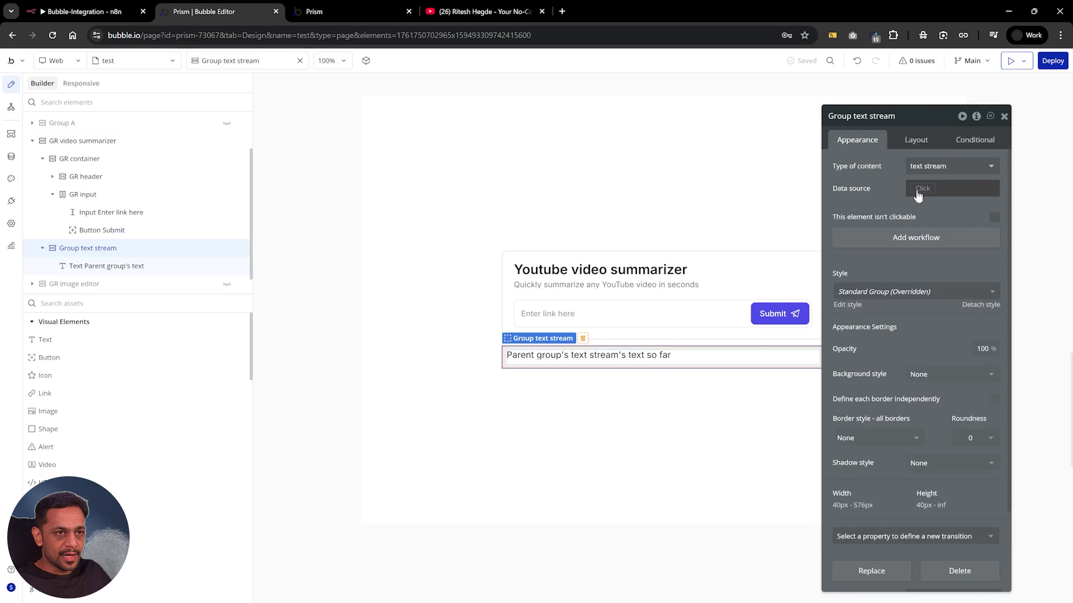
click(599, 356)
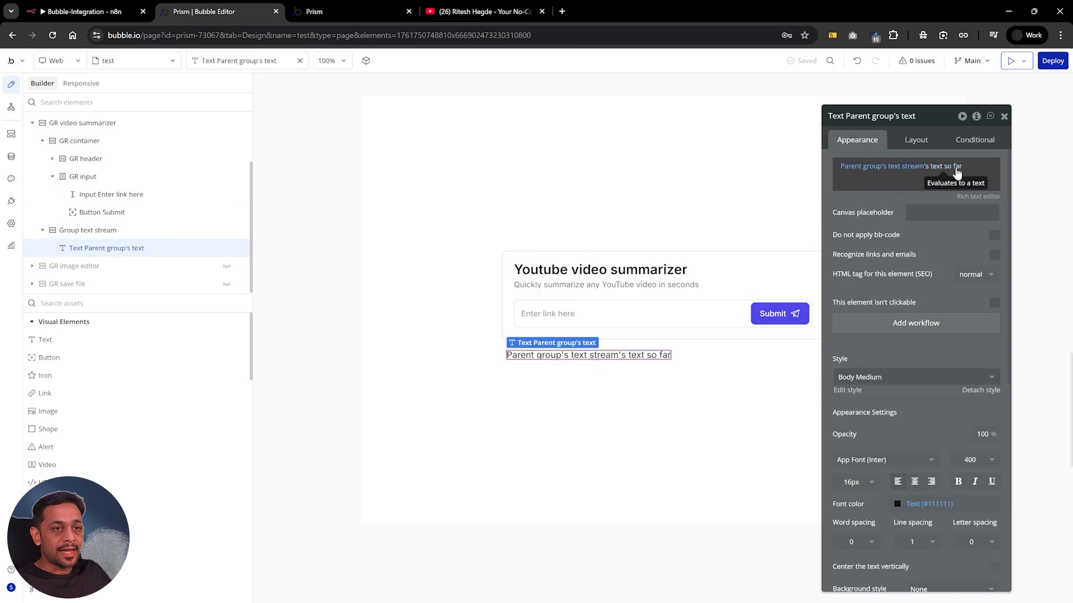
click(1004, 116)
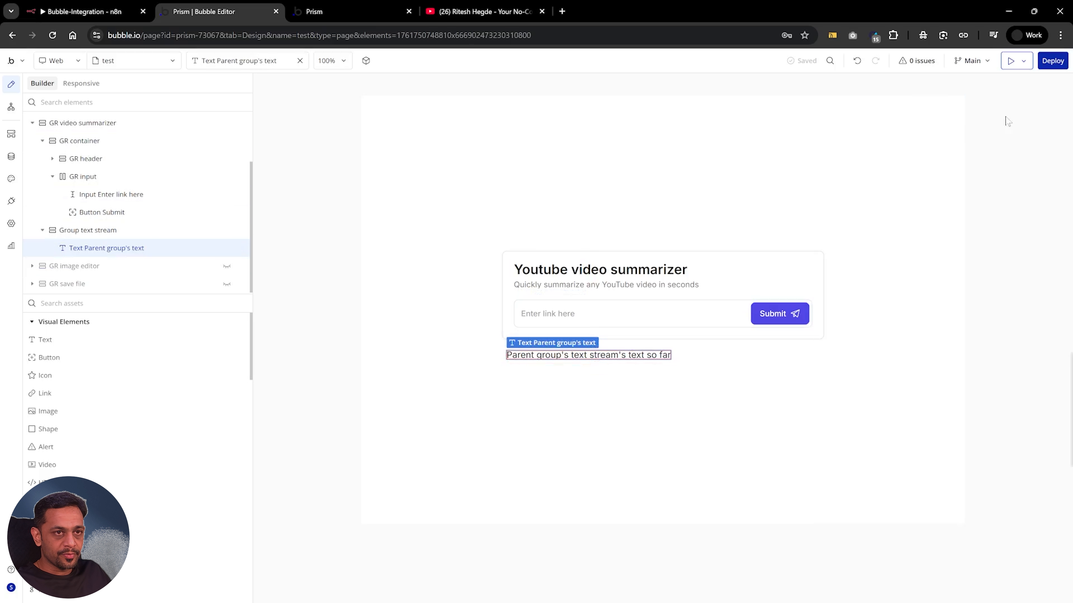
Delete the Submit button's existing click workflow along with its Video summarizer and Display data actions
double_click(769, 313)
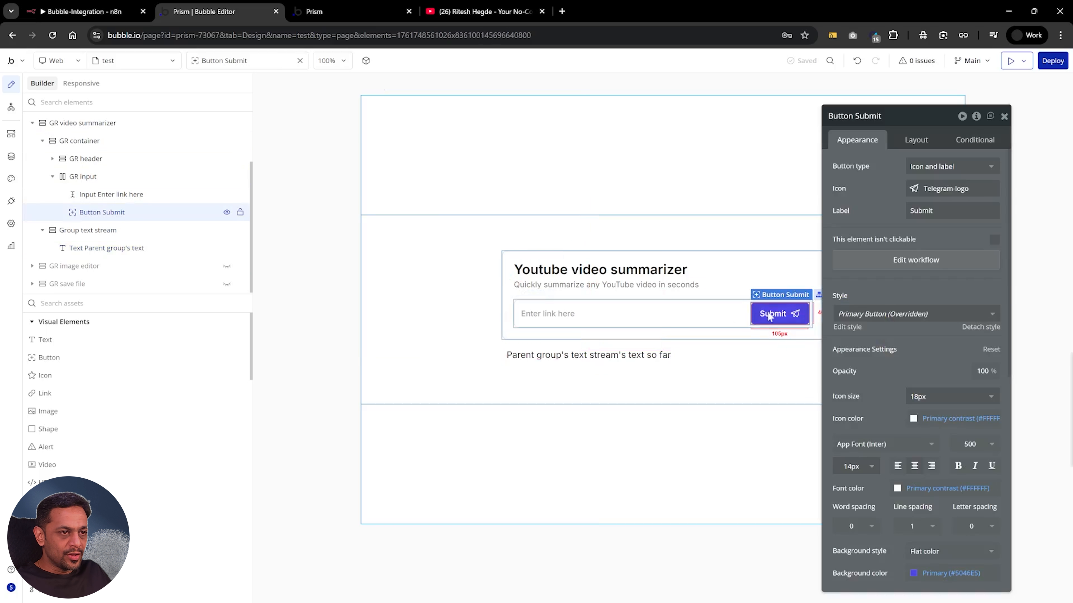
click(898, 258)
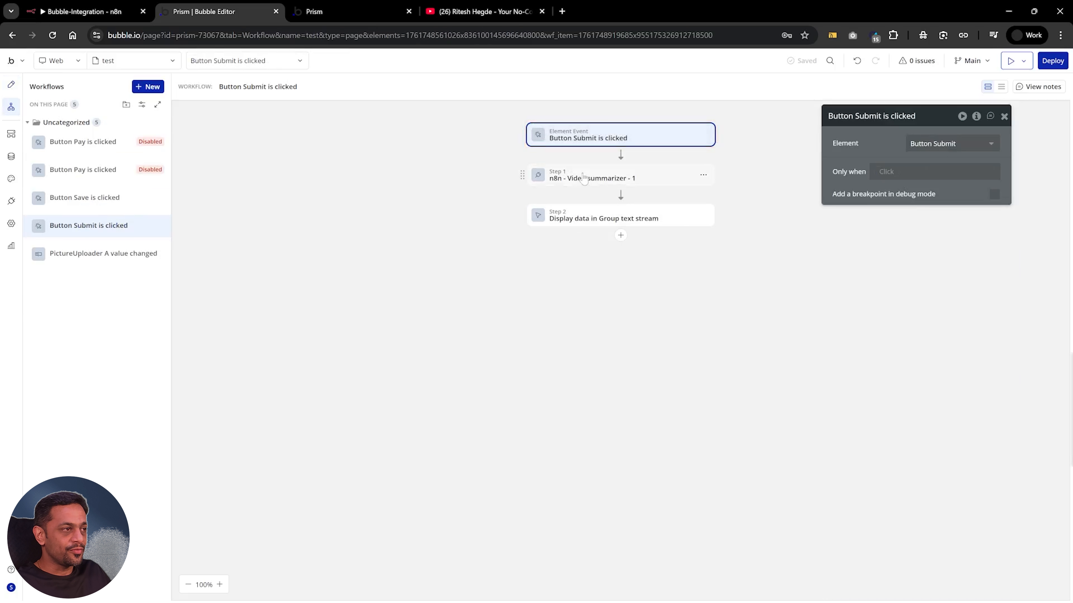
click(703, 174)
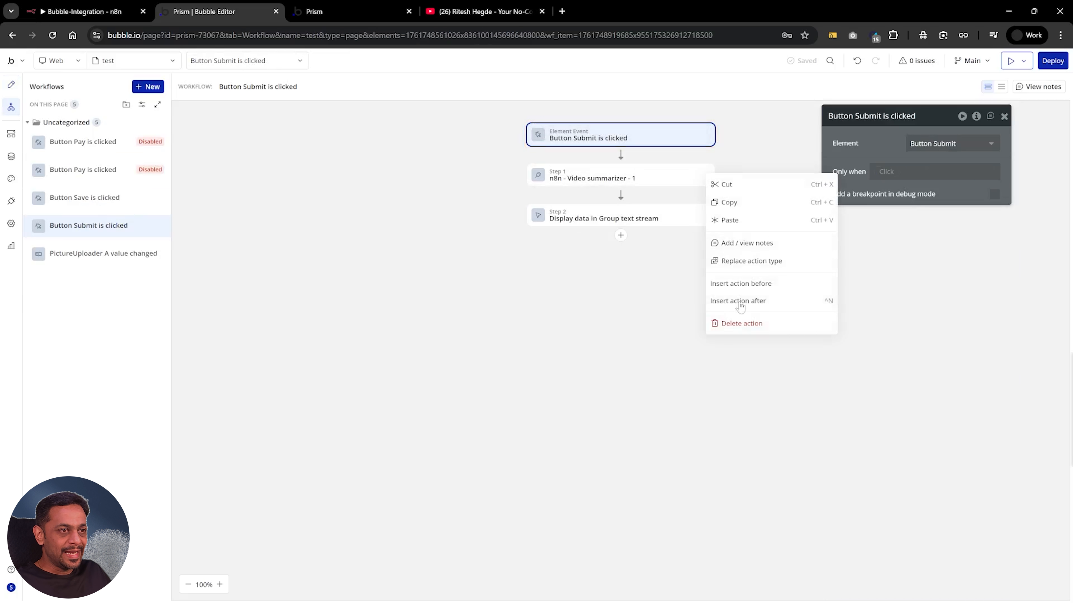
click(744, 324)
click(702, 175)
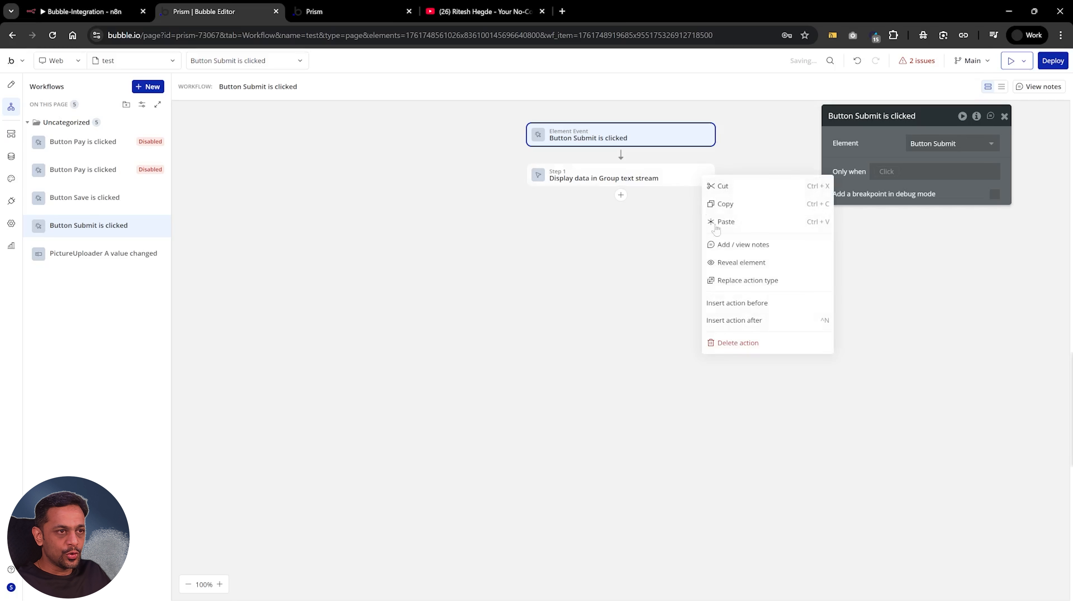
click(740, 338)
right_click(159, 226)
click(197, 407)
key(Return)
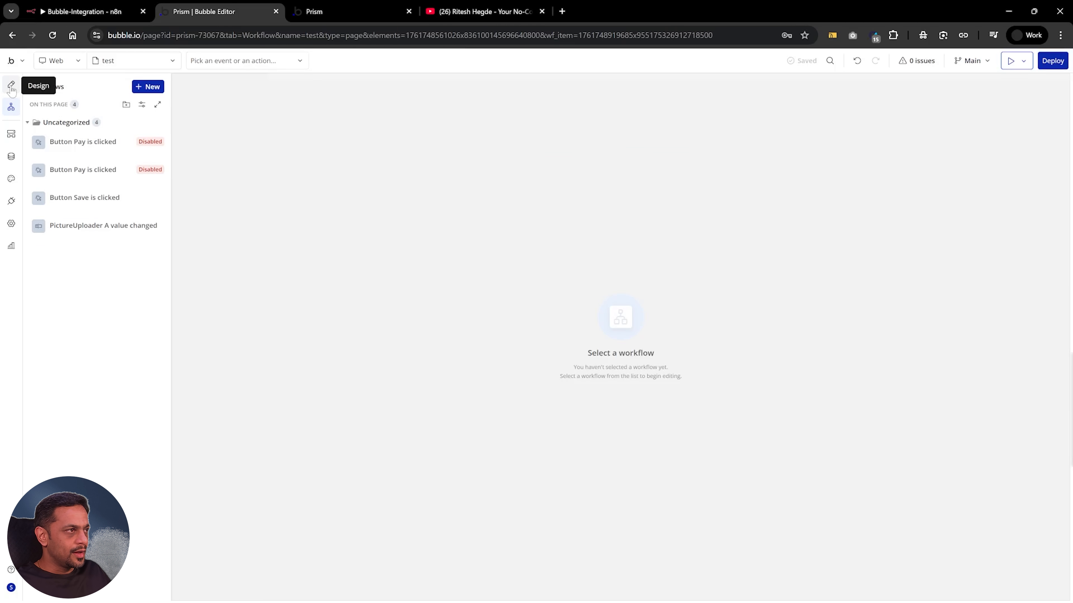
Create a new click workflow for the Submit button and bring up the list of available actions
click(11, 86)
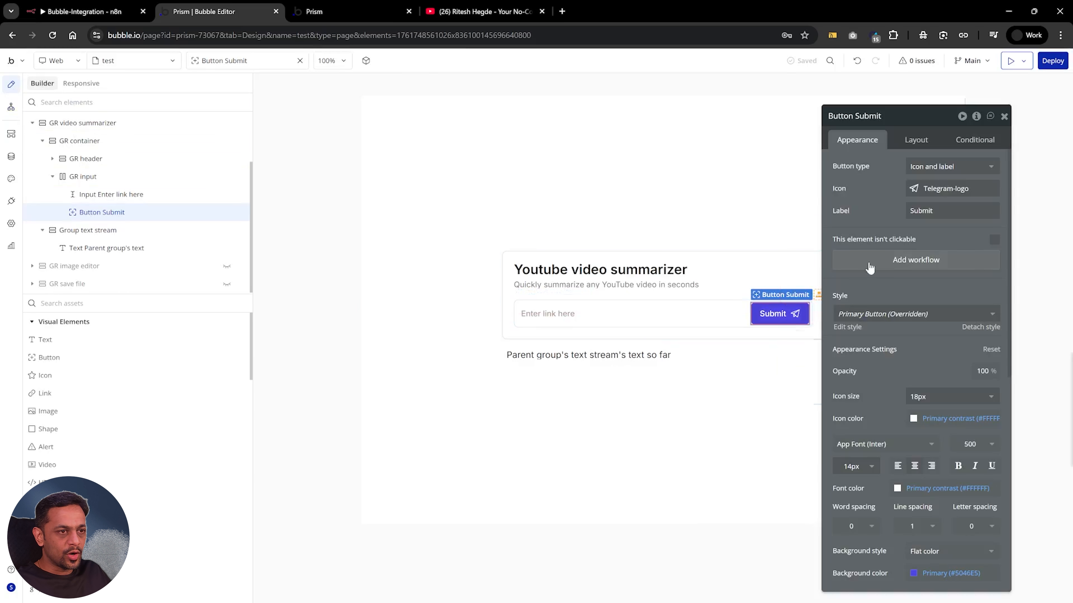
click(906, 262)
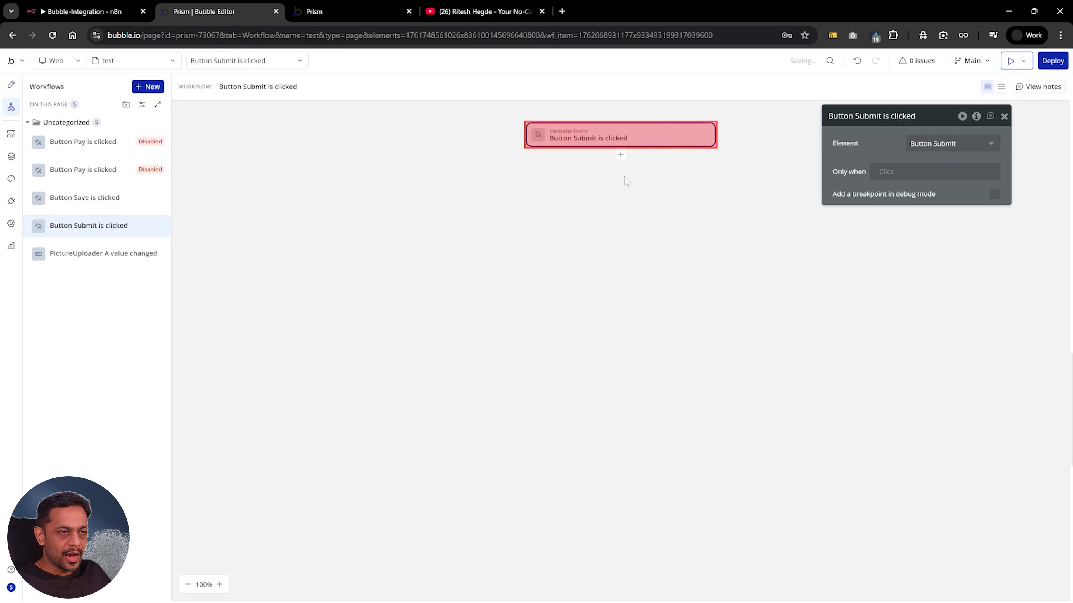
click(620, 156)
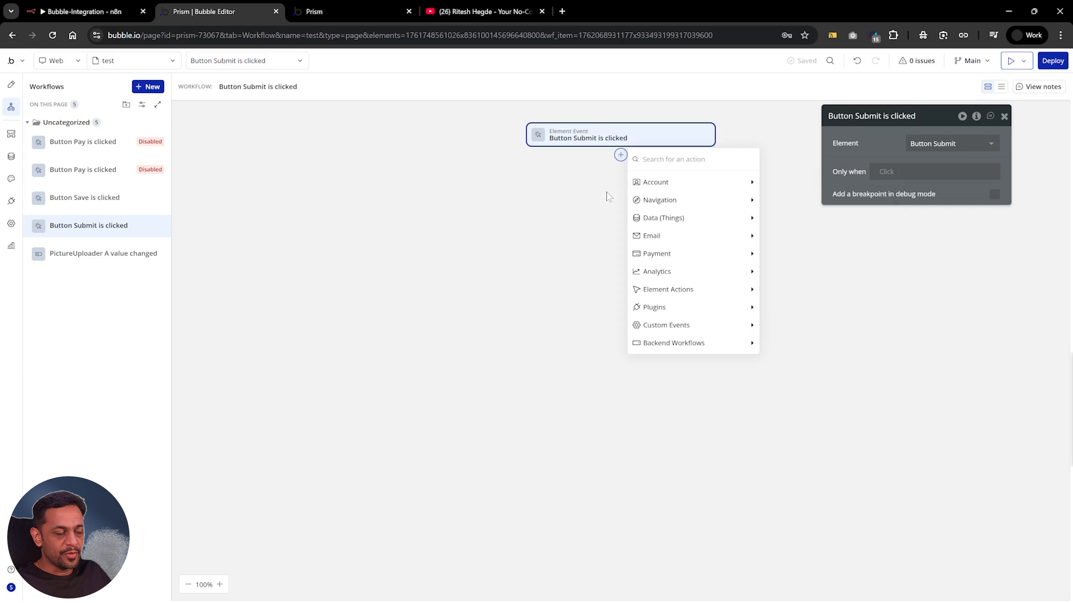
In the API Connector, change the video-summarizer call's use to Action
click(12, 201)
click(810, 213)
click(811, 252)
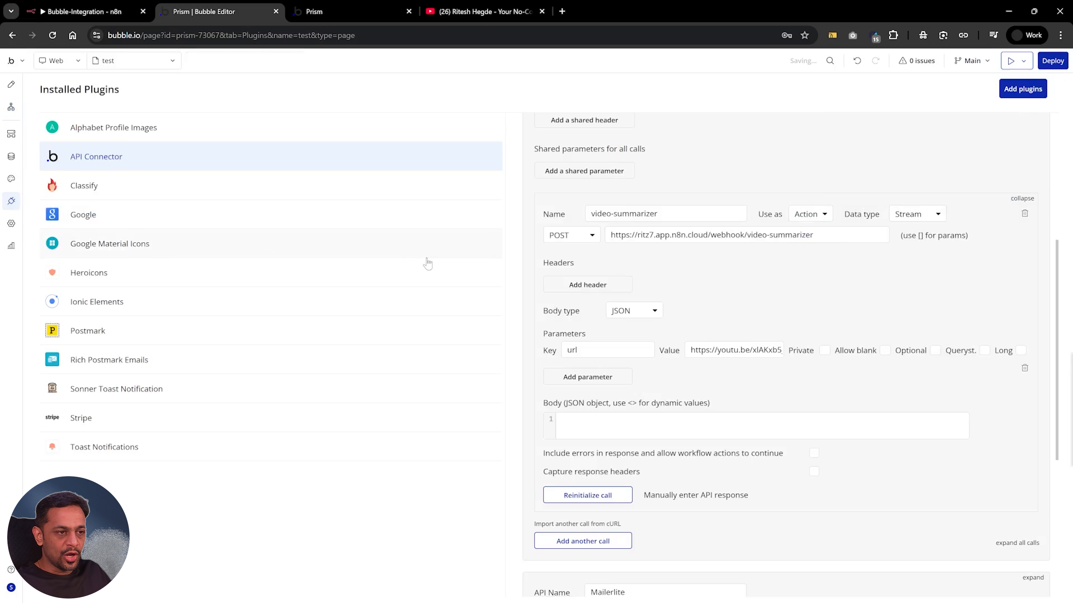
Add the n8n-integration - video-summarizer action as the first step of the Submit button's workflow
click(11, 106)
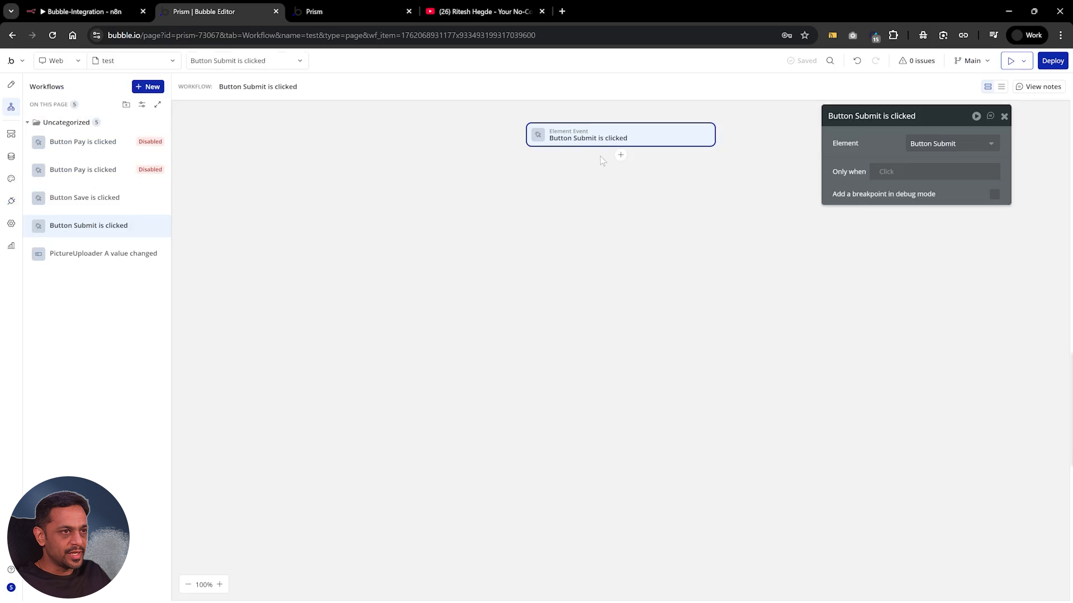
click(619, 155)
text(n8n)
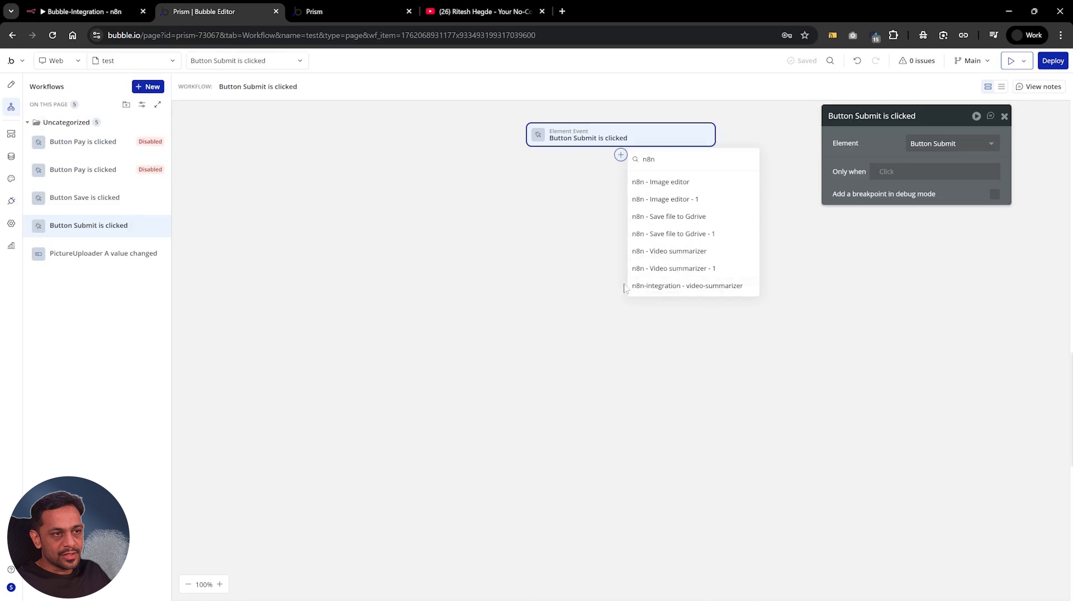
click(689, 287)
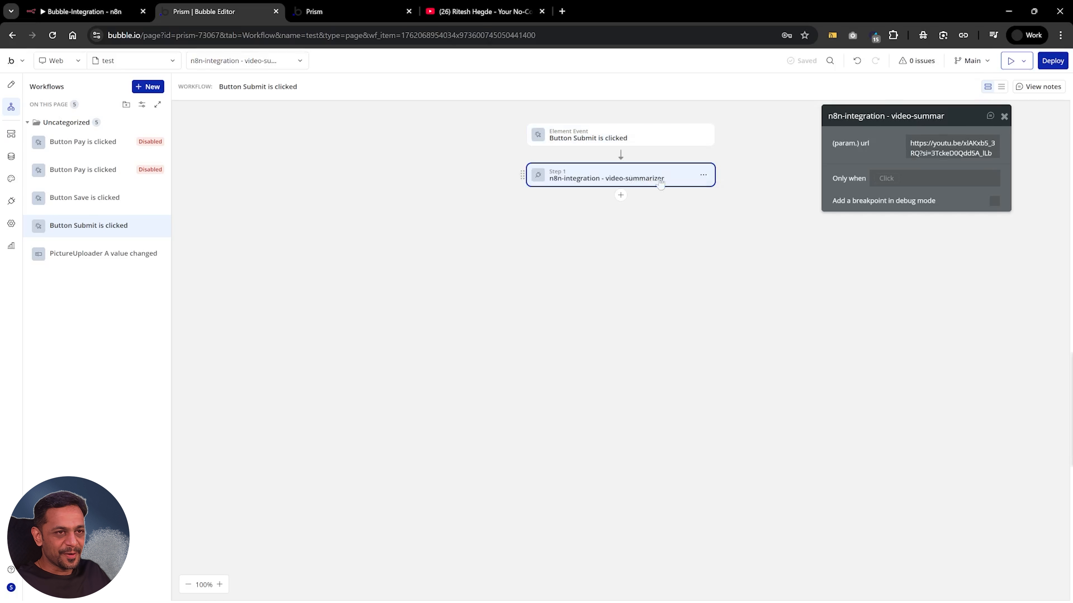
Set the video-summarizer action's url parameter to the dynamic expression Input Enter link here's value
click(950, 148)
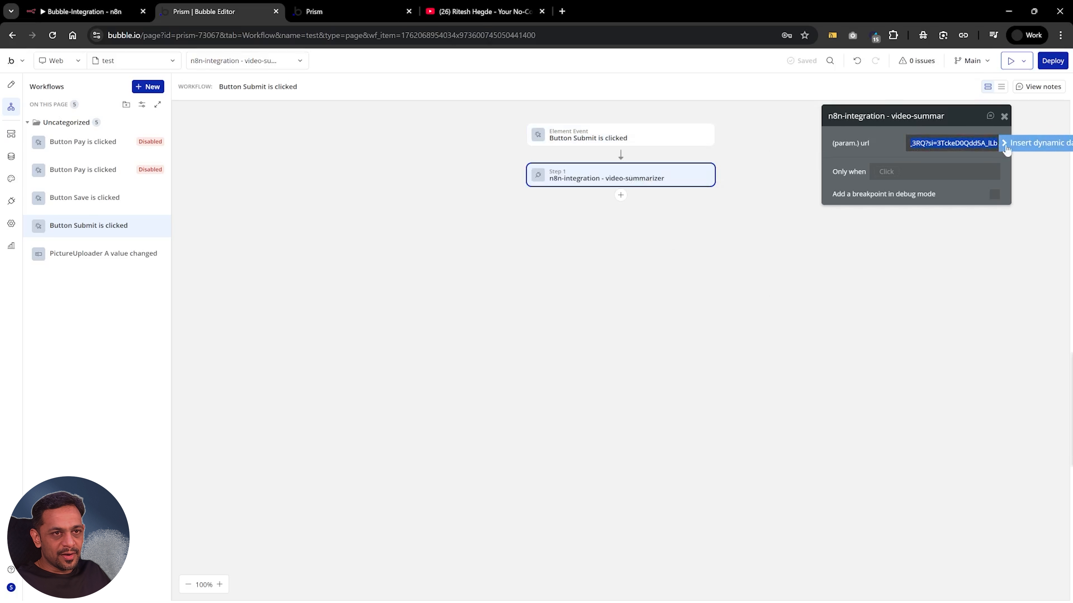
click(1034, 143)
text(url)
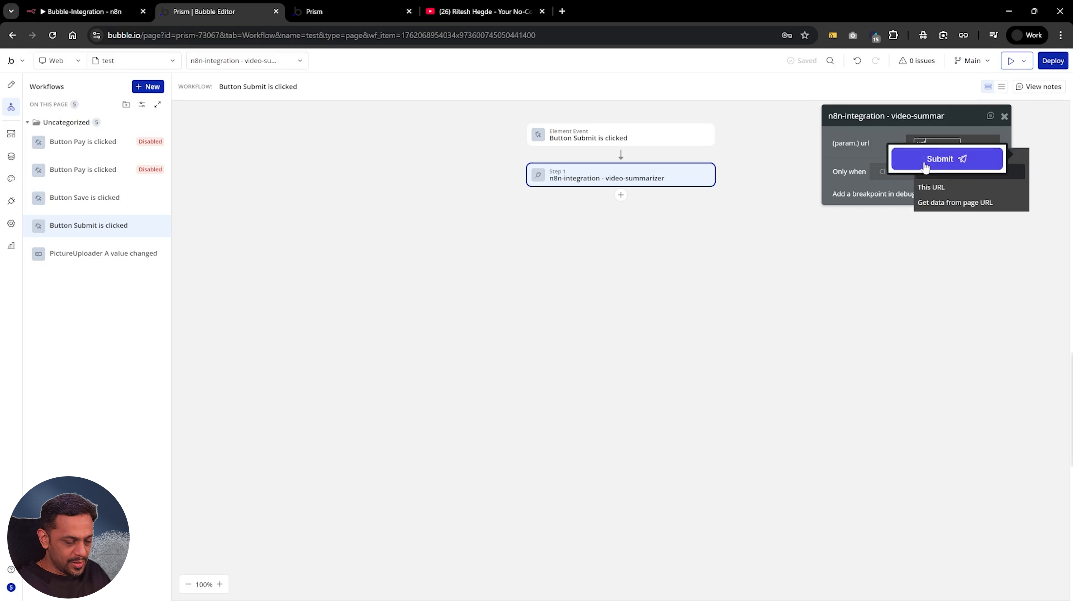
key(BackSpace)
key(BackSpace)
key(BackSpace)
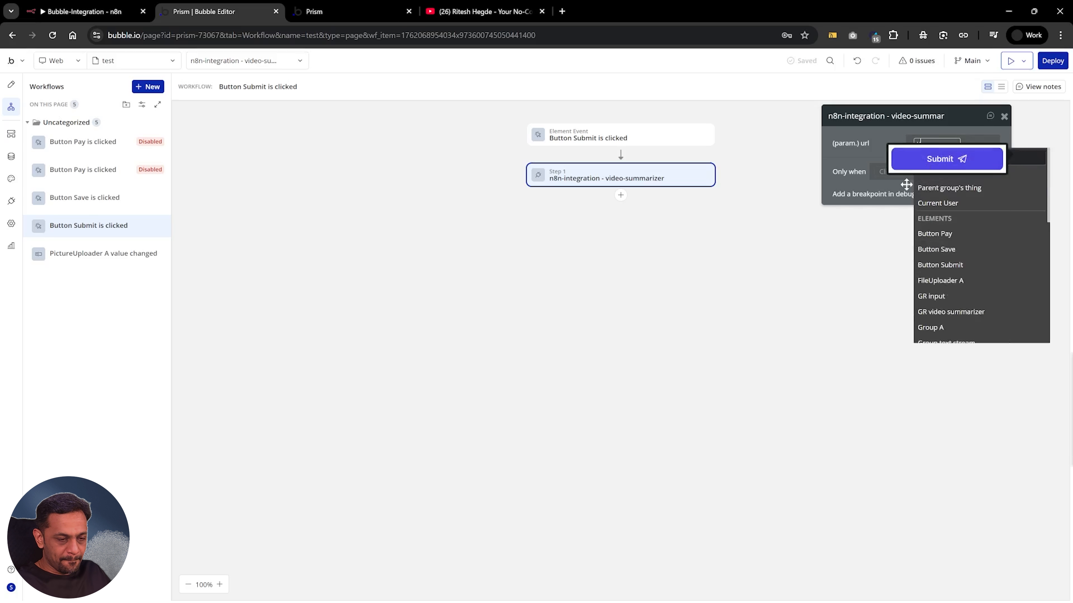
text(input)
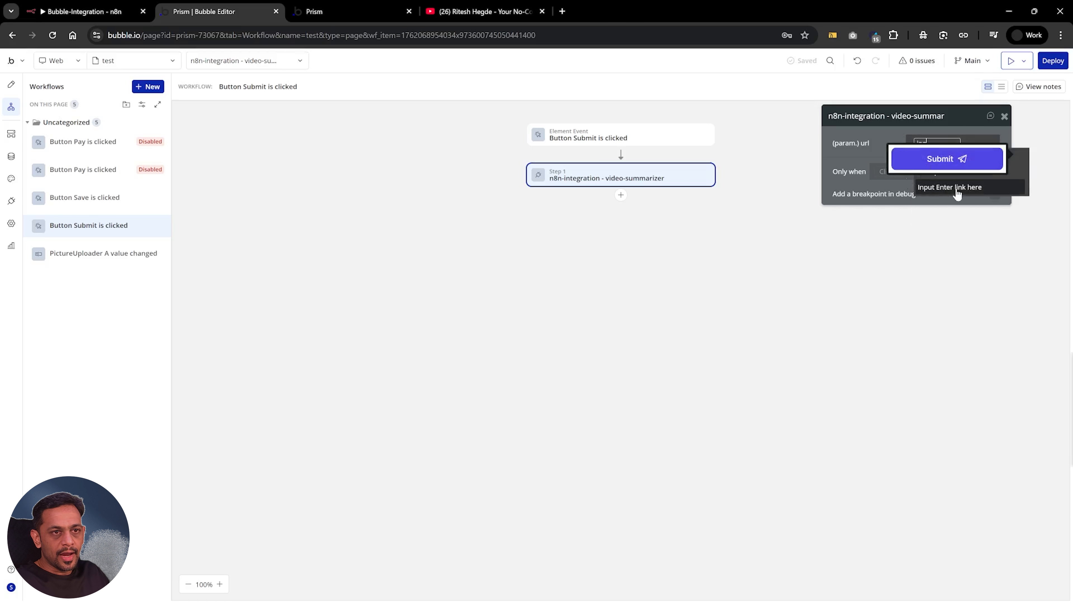
click(955, 189)
click(948, 183)
click(878, 159)
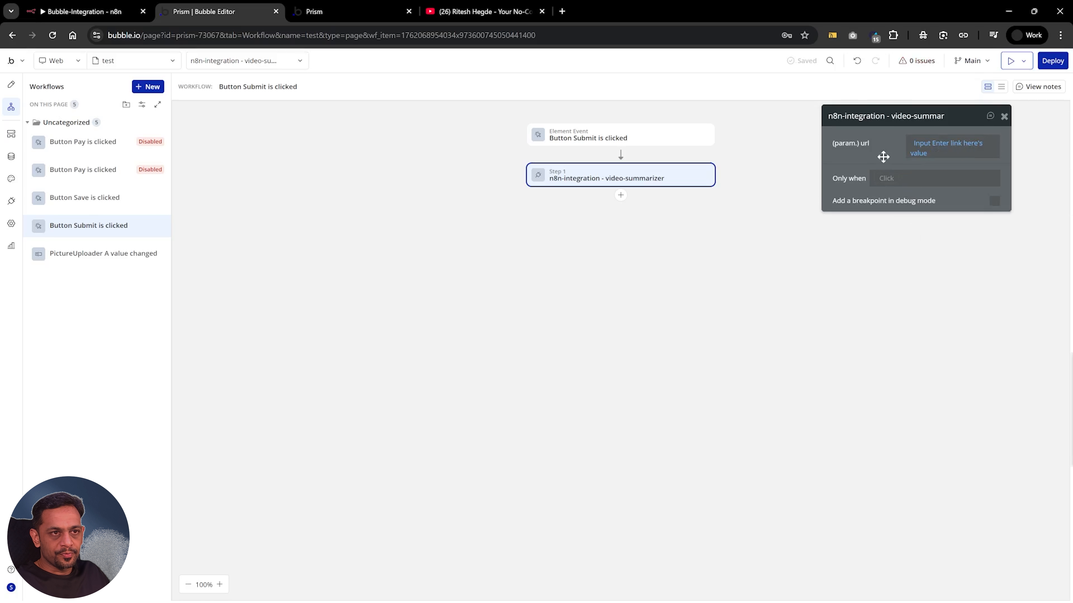
drag(881, 159, 852, 170)
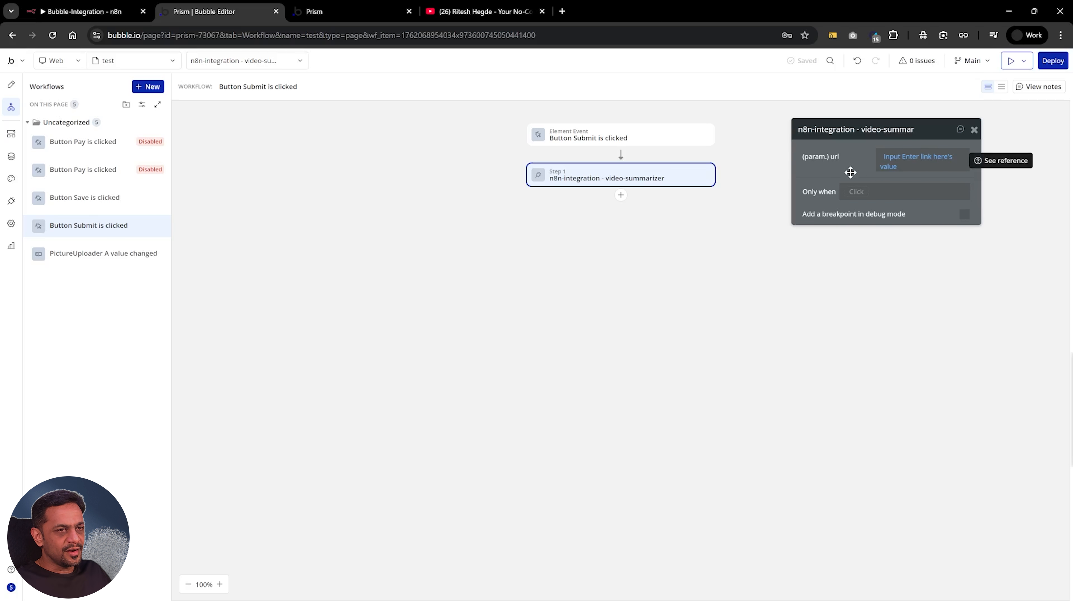
click(620, 195)
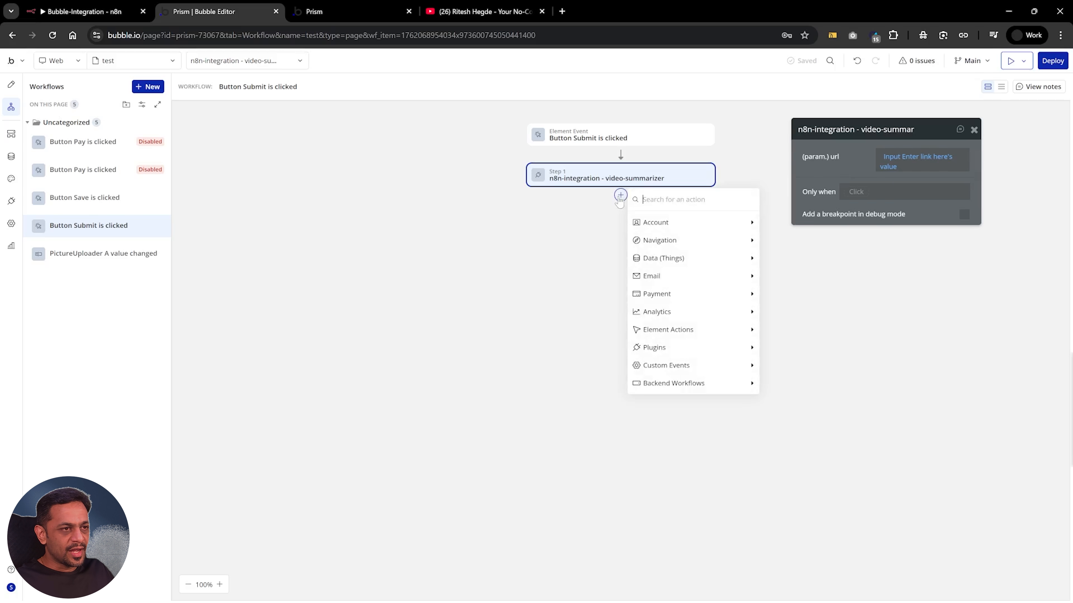
text(dis)
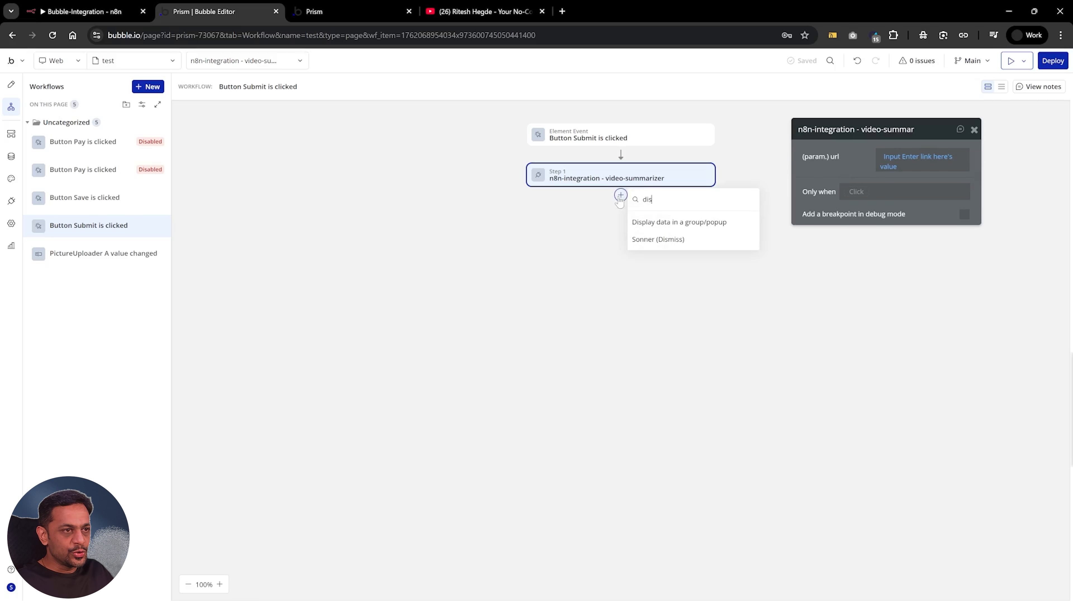
click(673, 224)
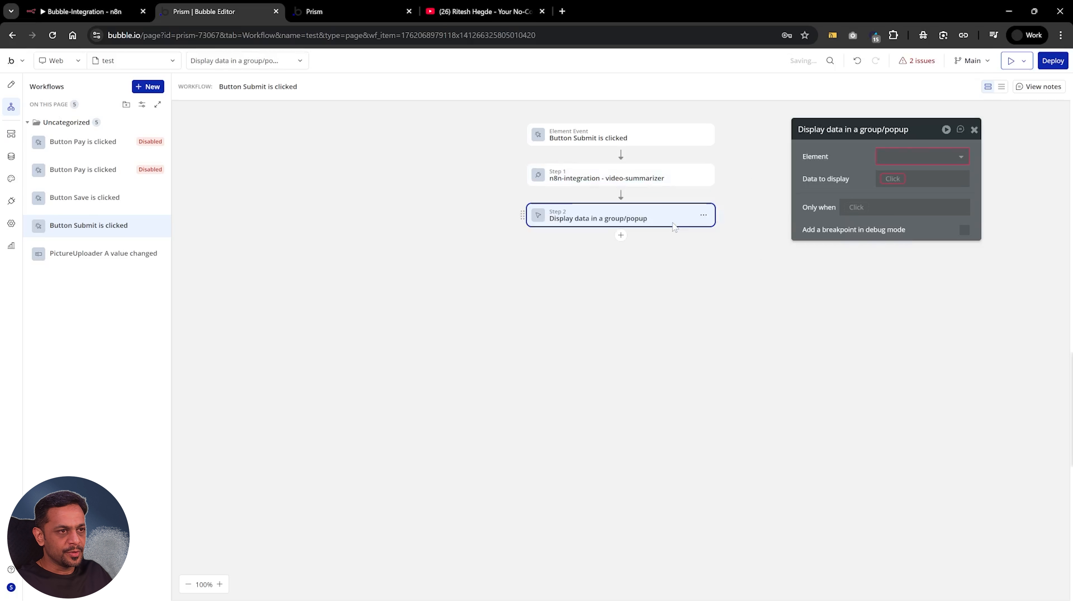
key(Delete)
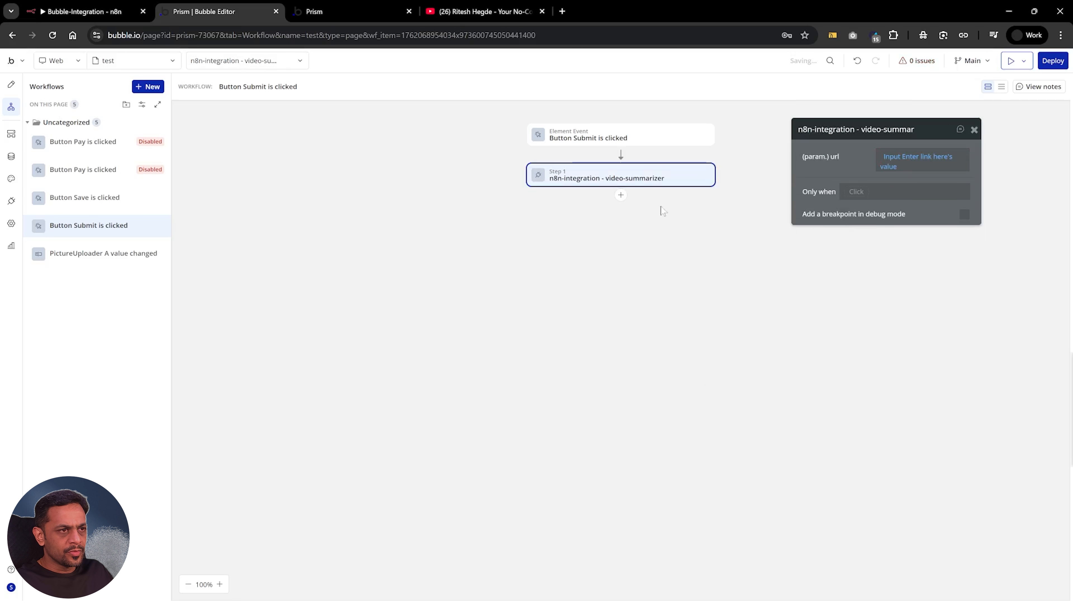
Add a Display data in a group/popup action as step 2, targeting the Group text stream element
click(620, 194)
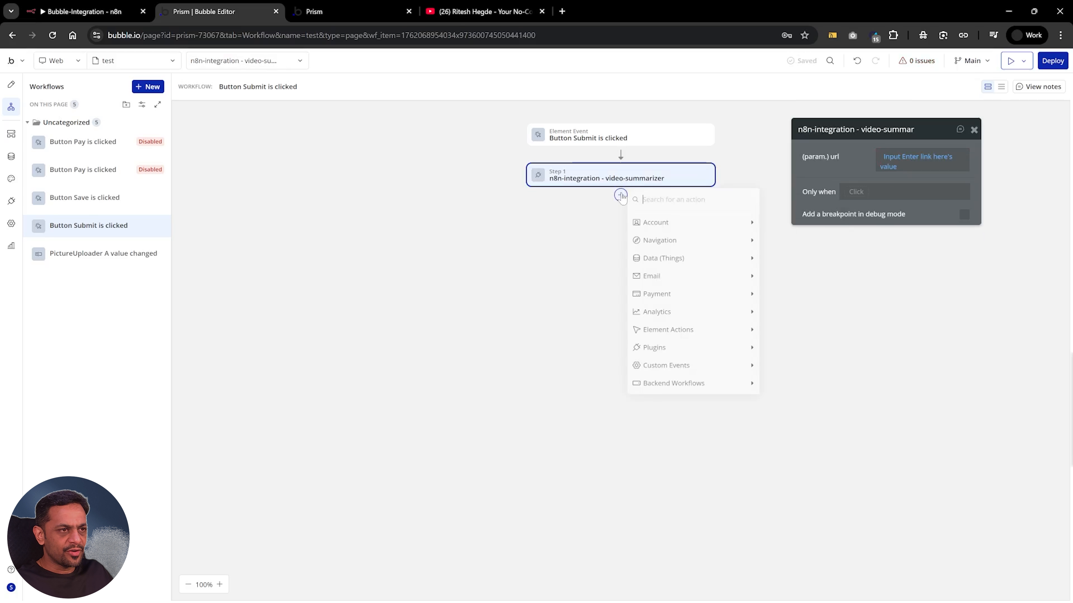
text(dis)
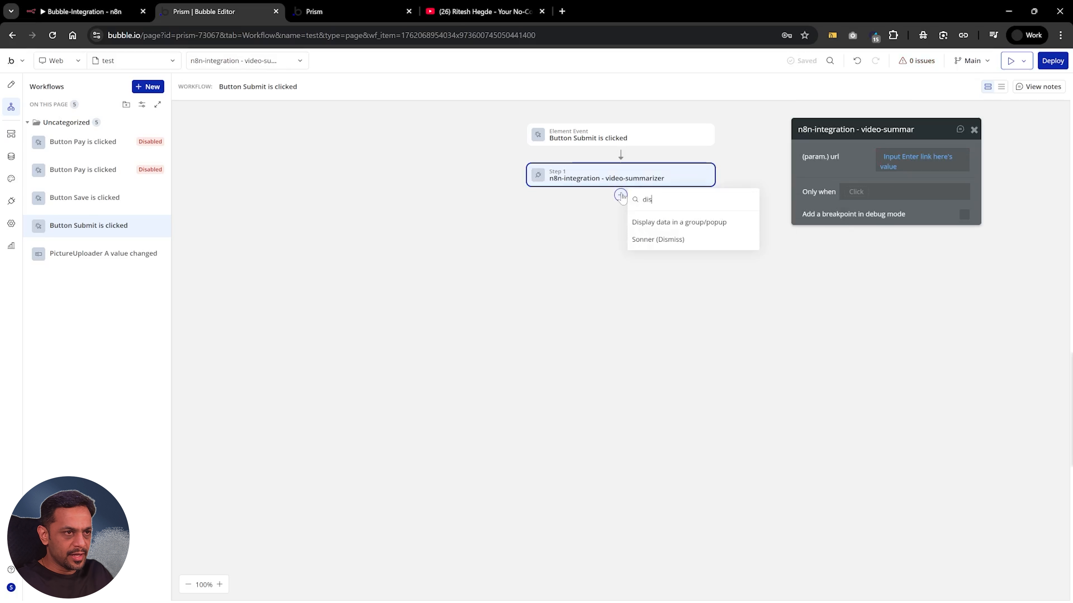
click(655, 223)
click(891, 163)
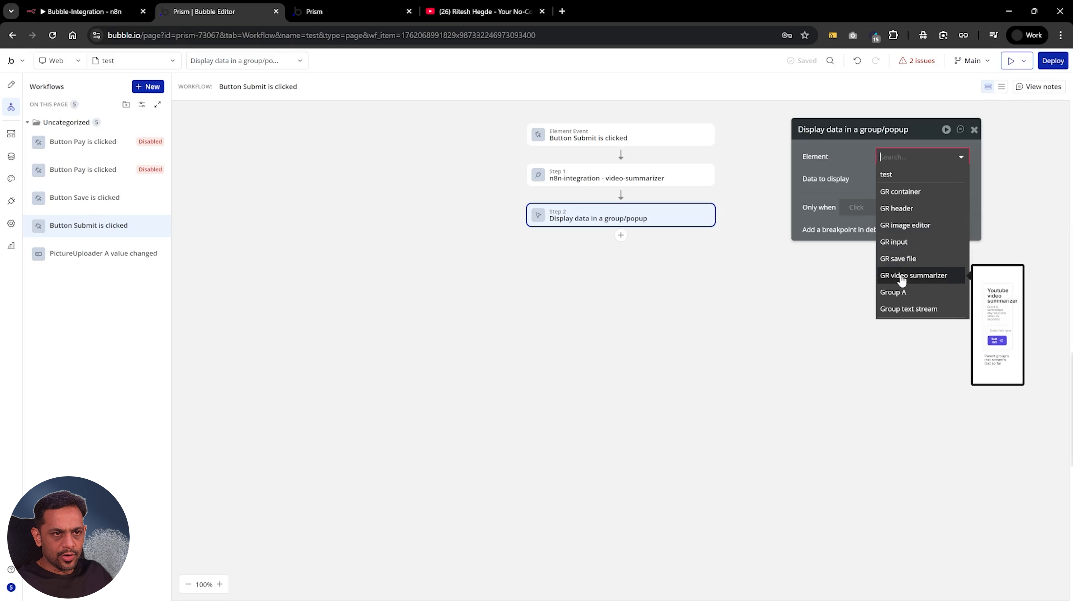
click(905, 309)
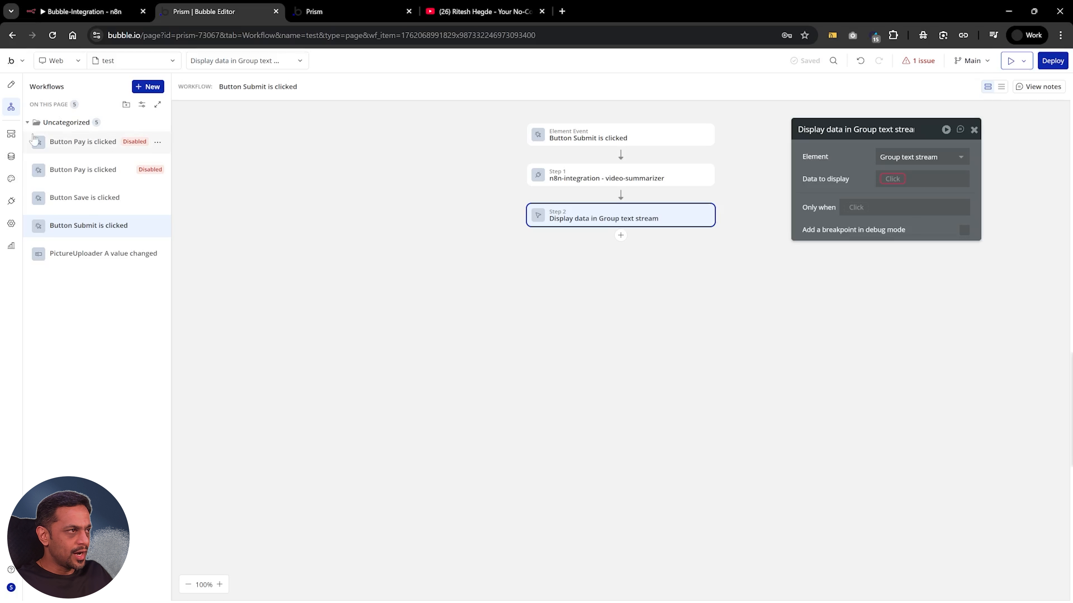
Check Group text stream's content type in the design, and set the action's data to display to Result of step 1's text stream
click(11, 87)
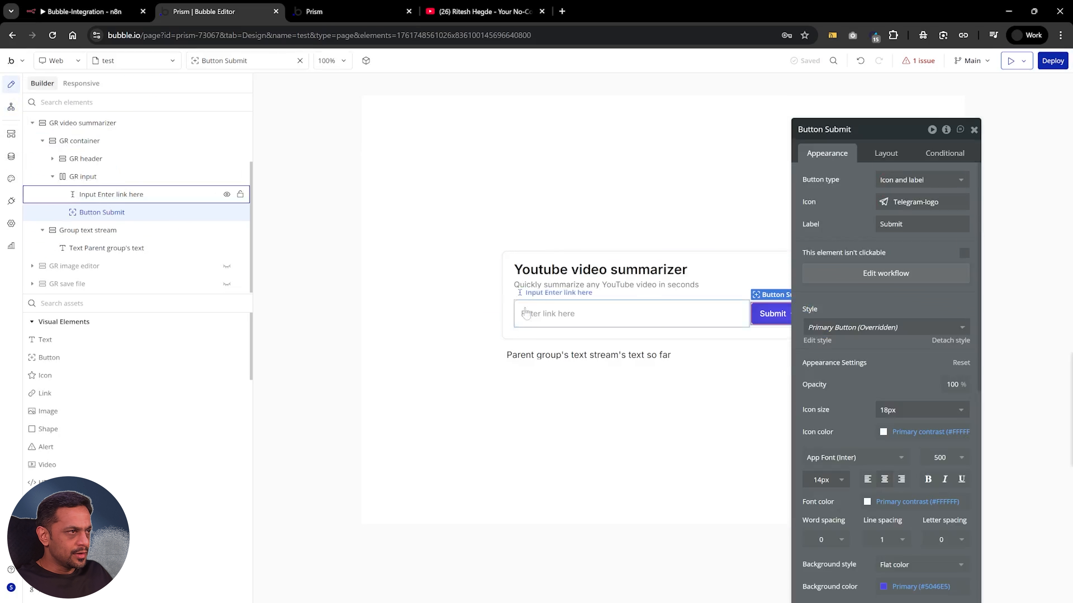
click(671, 363)
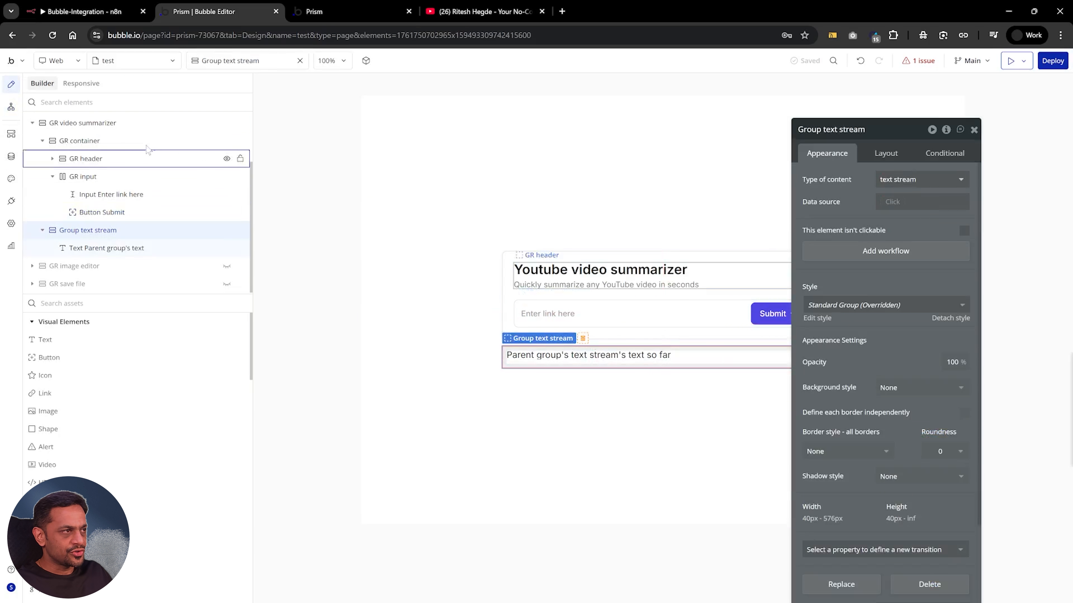
click(12, 107)
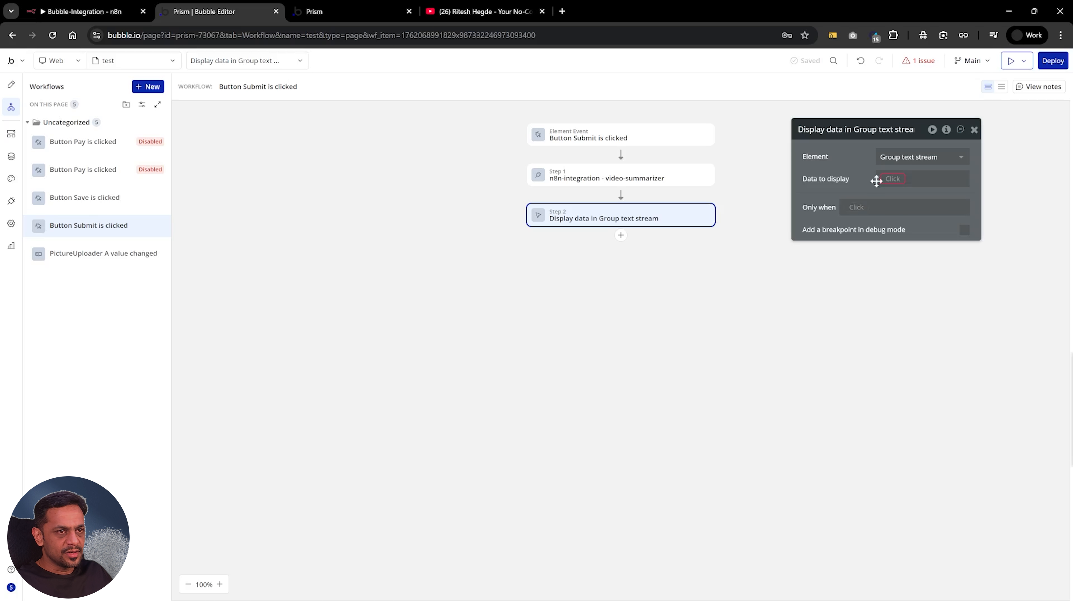
click(886, 179)
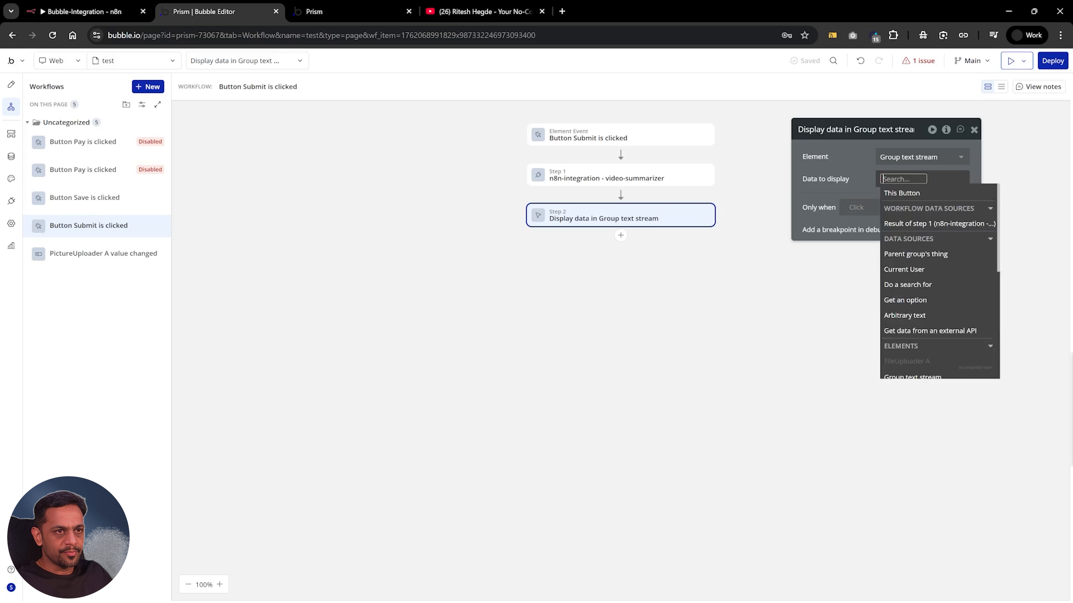
click(931, 226)
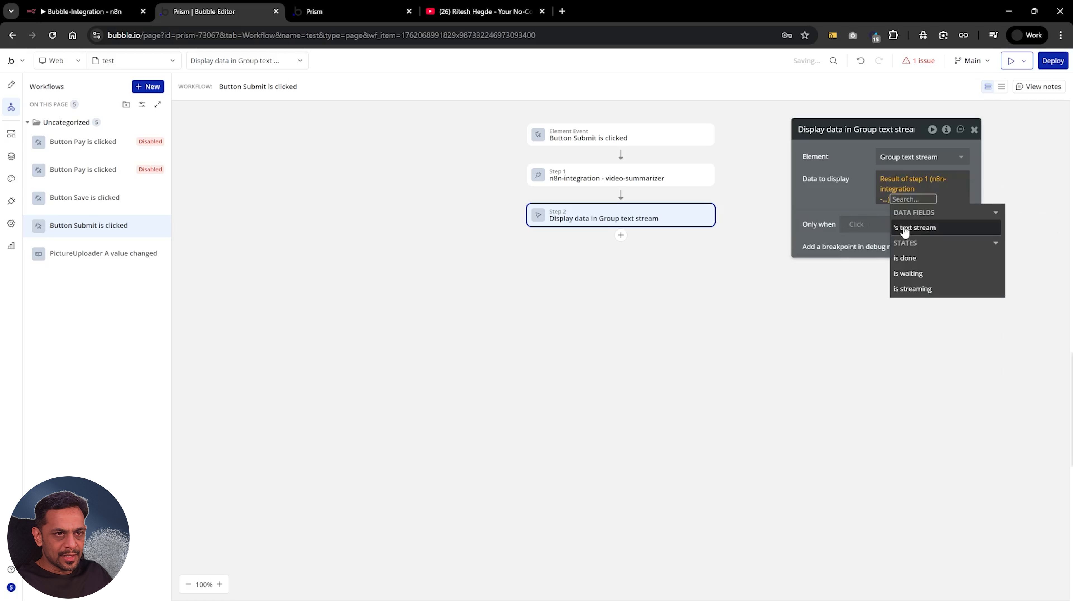
click(934, 228)
click(862, 206)
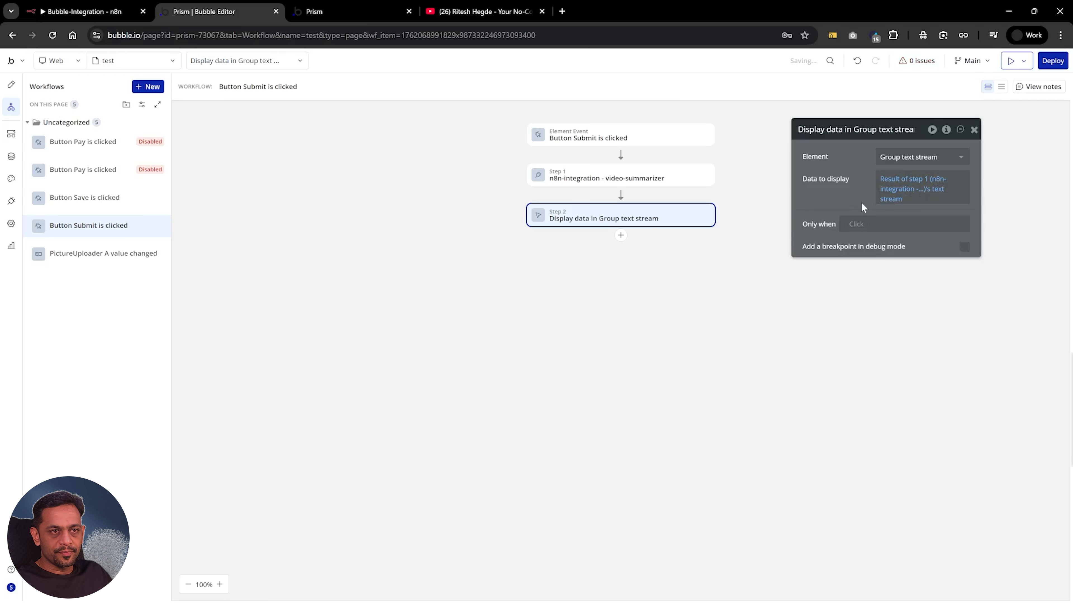
click(974, 130)
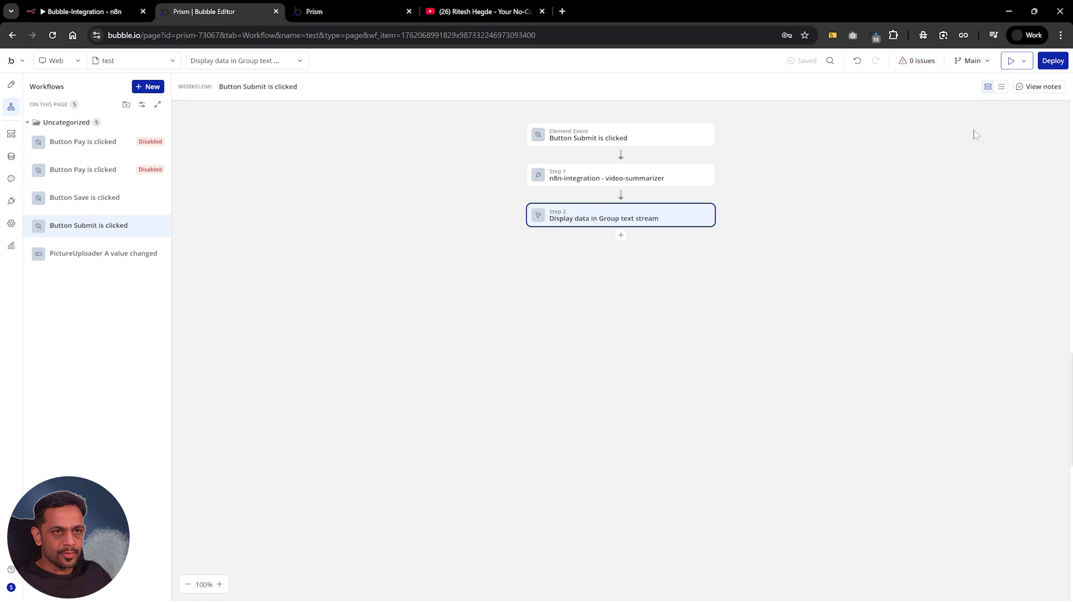
Refresh the Prism preview page and copy the share link of YouTube's "How to Make Money with Your n8n Workflows" video
click(337, 12)
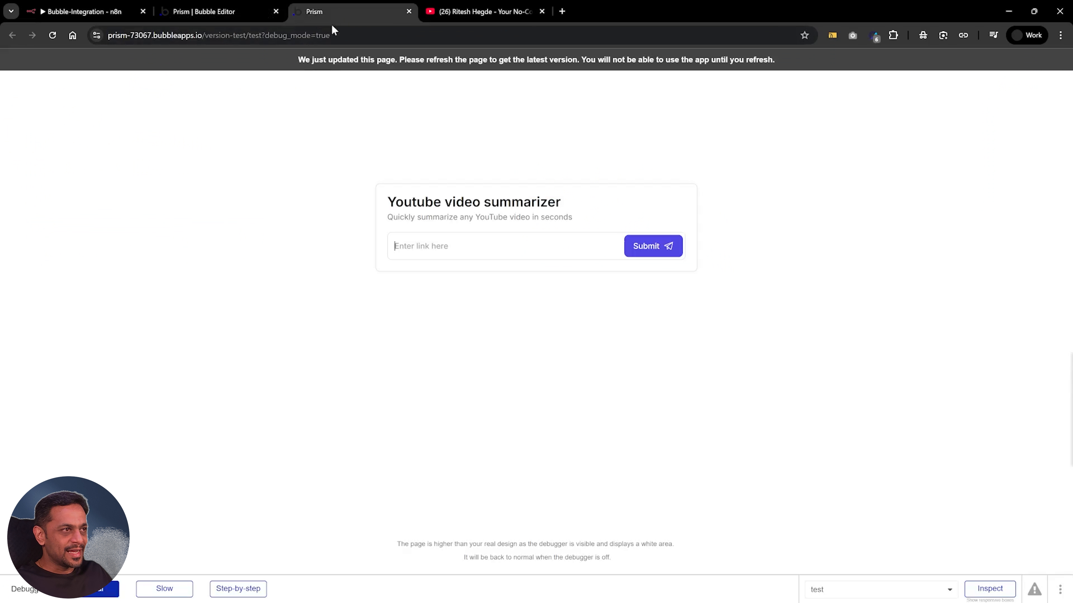
click(471, 13)
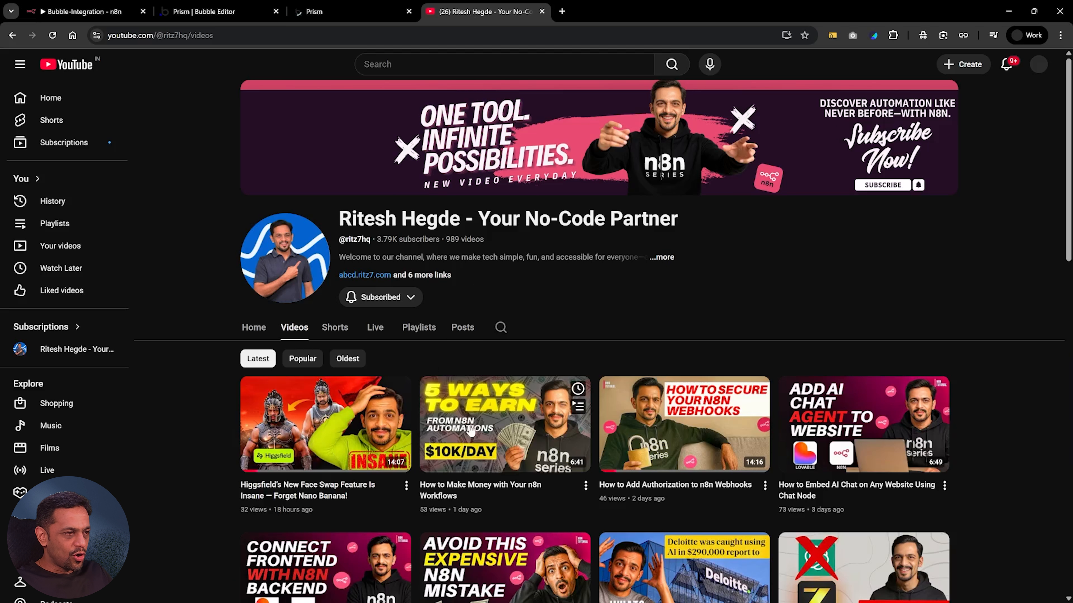
mouse_move(502, 435)
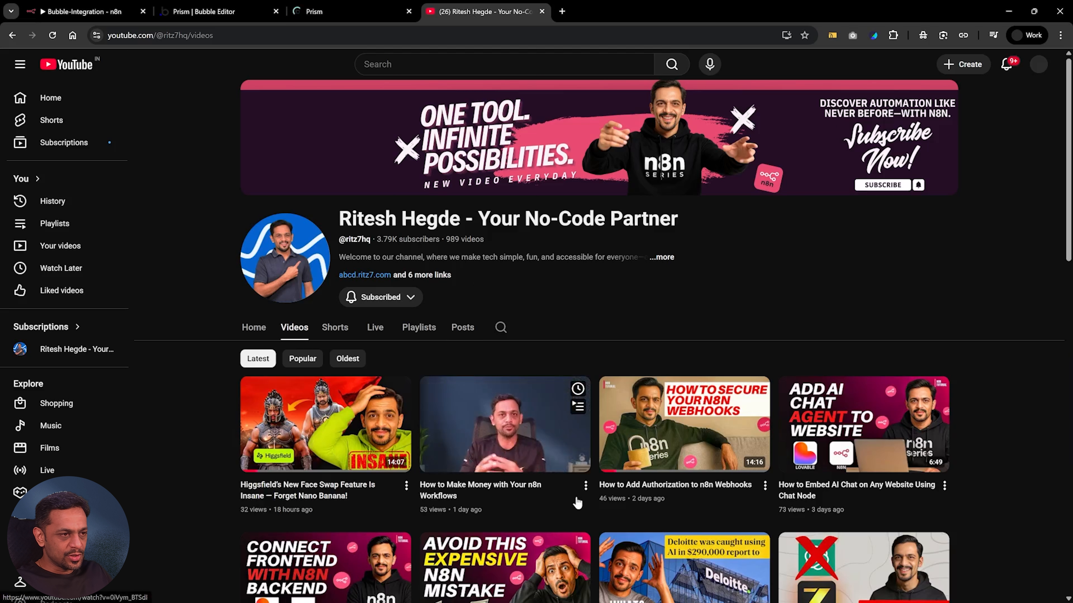
click(585, 486)
click(652, 571)
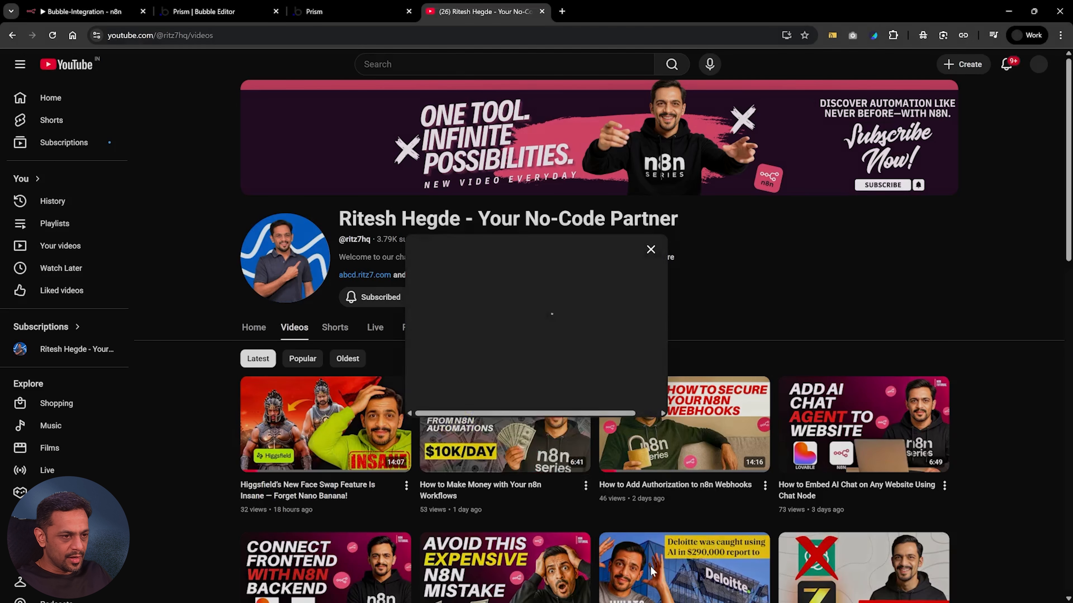
click(631, 384)
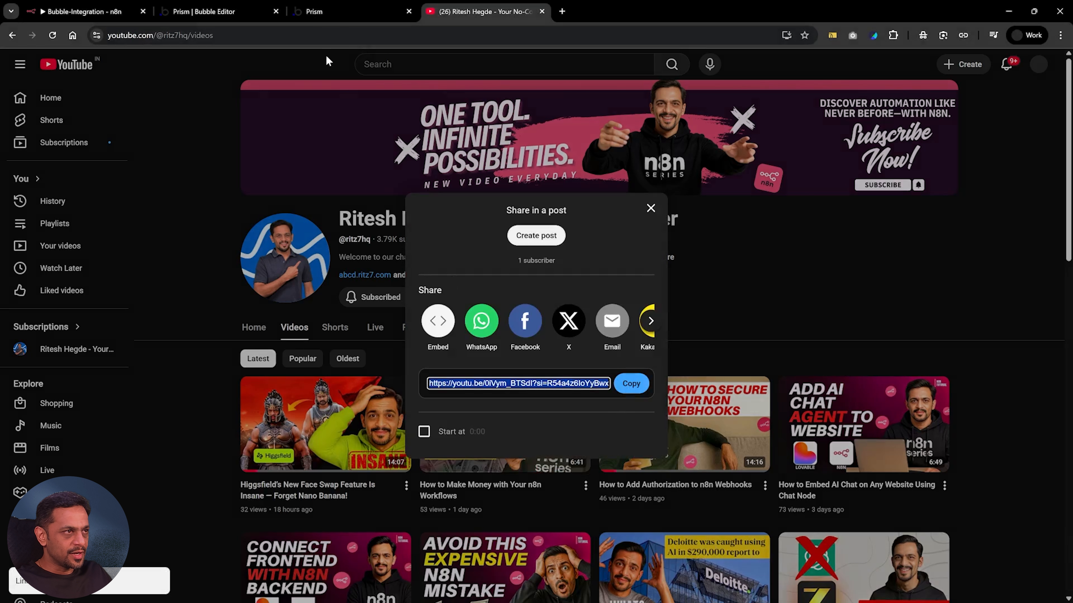
Paste the copied video link into the preview's Youtube video summarizer and submit it
click(325, 12)
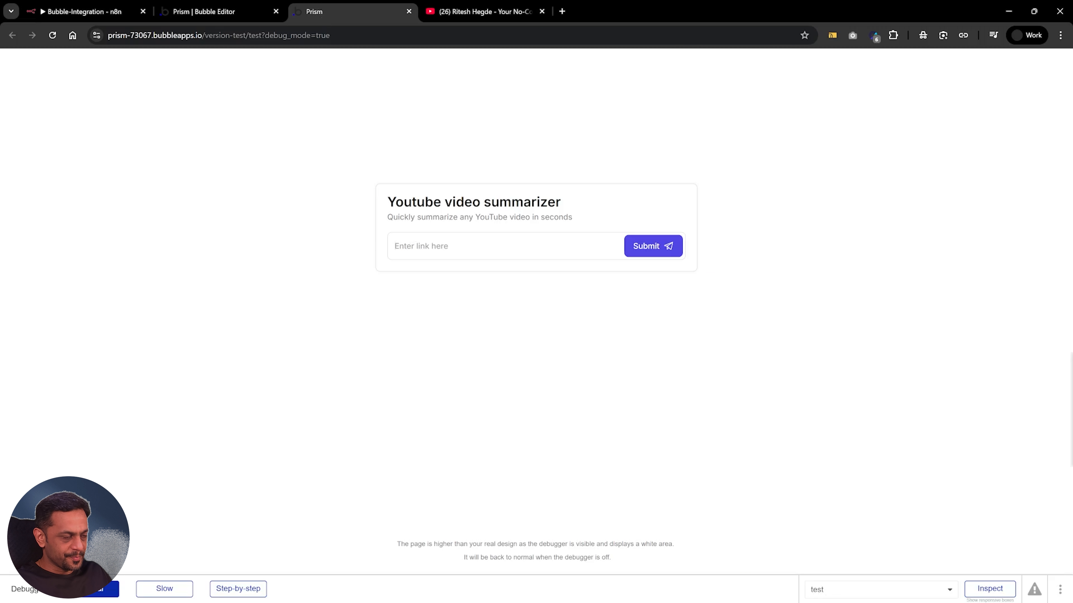
key(ctrl+v)
click(659, 247)
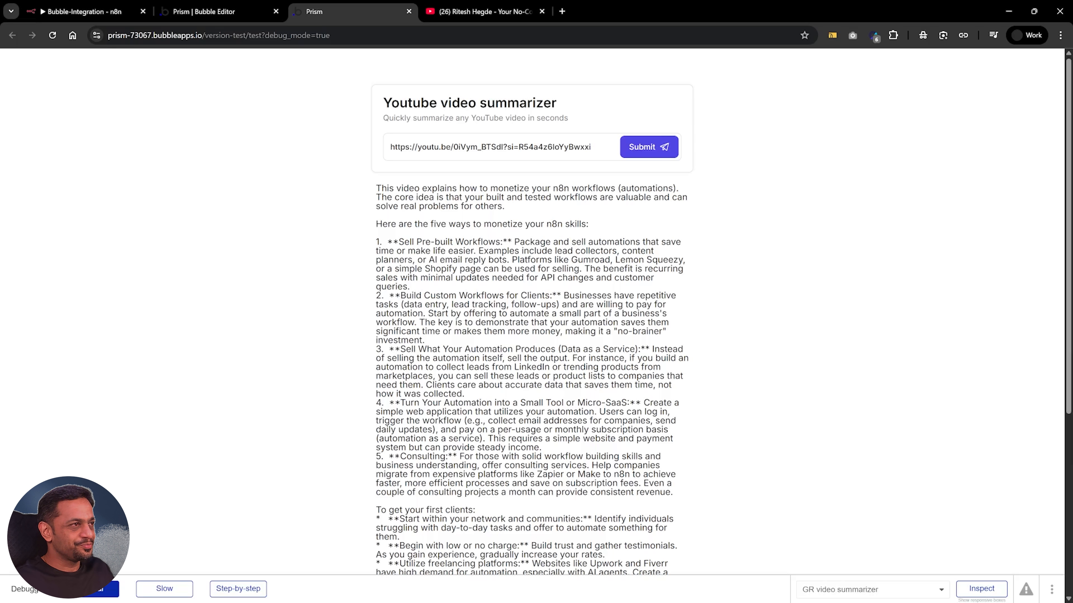
Switch to the n8n Bubble-Integration workflow, duplicate the Webhook node and place the copy below the existing flow
click(82, 12)
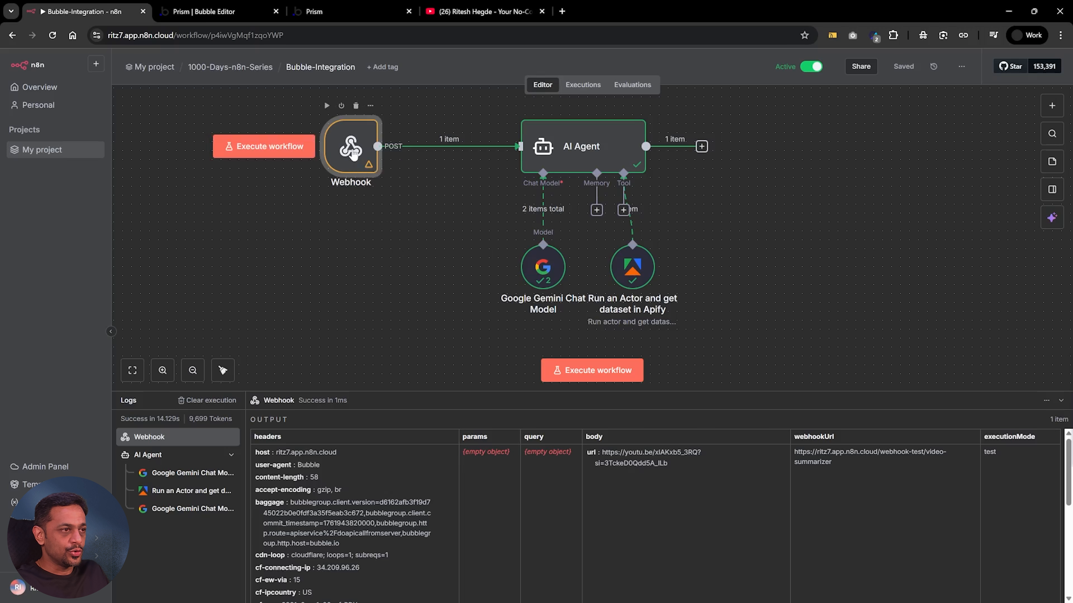
right_click(354, 159)
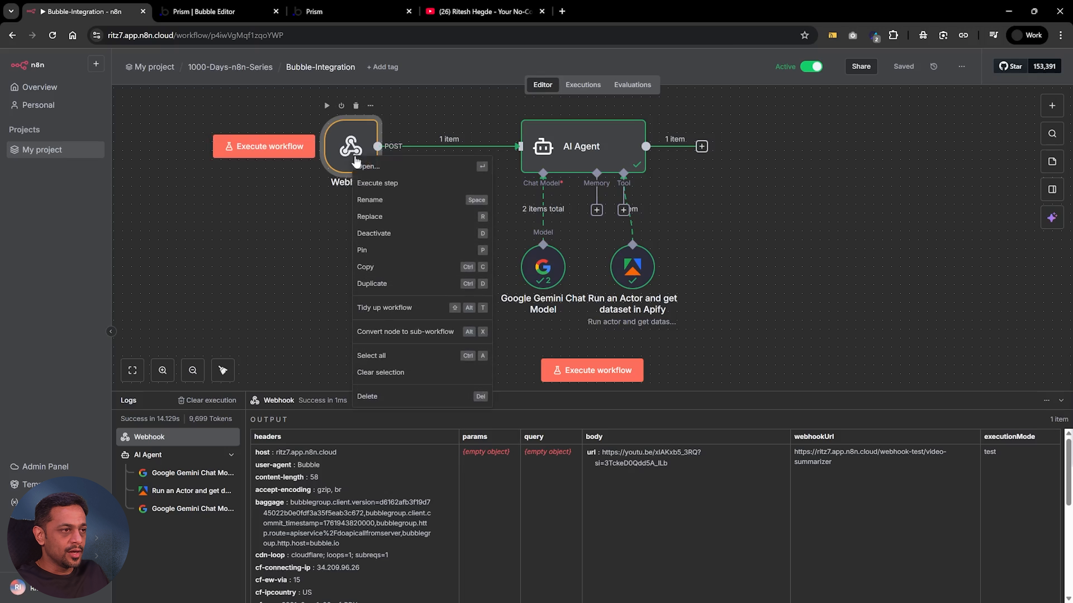
click(381, 289)
drag(804, 142, 365, 307)
scroll(366, 306, down, 3)
drag(362, 220, 361, 311)
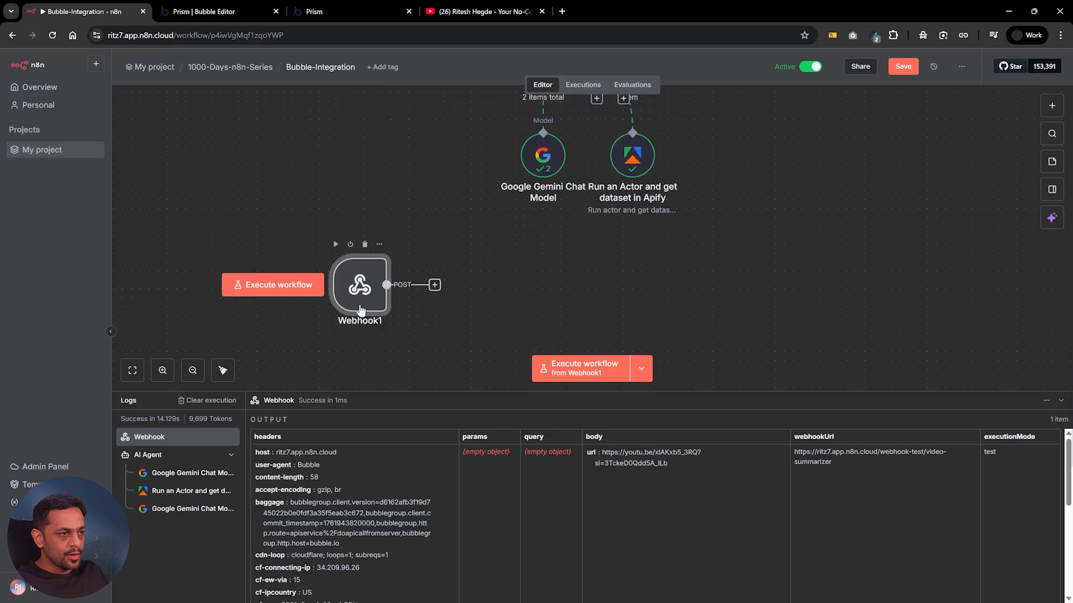
Rename the duplicated webhook node File_Upload_G-Drive and show its production URL
double_click(361, 311)
click(296, 83)
text(G-Drive)
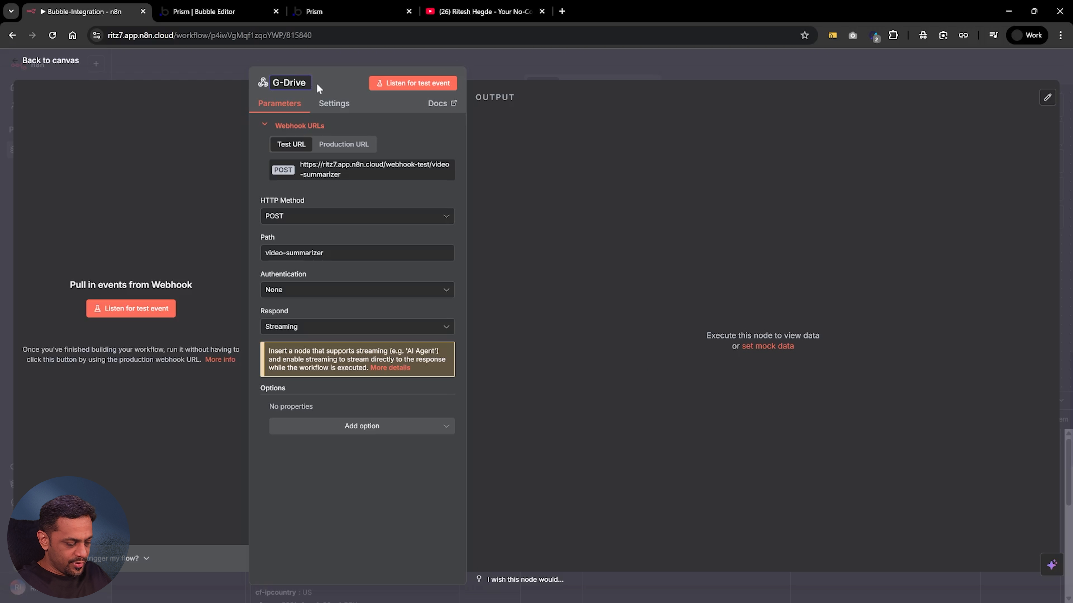
text(File_Upload)
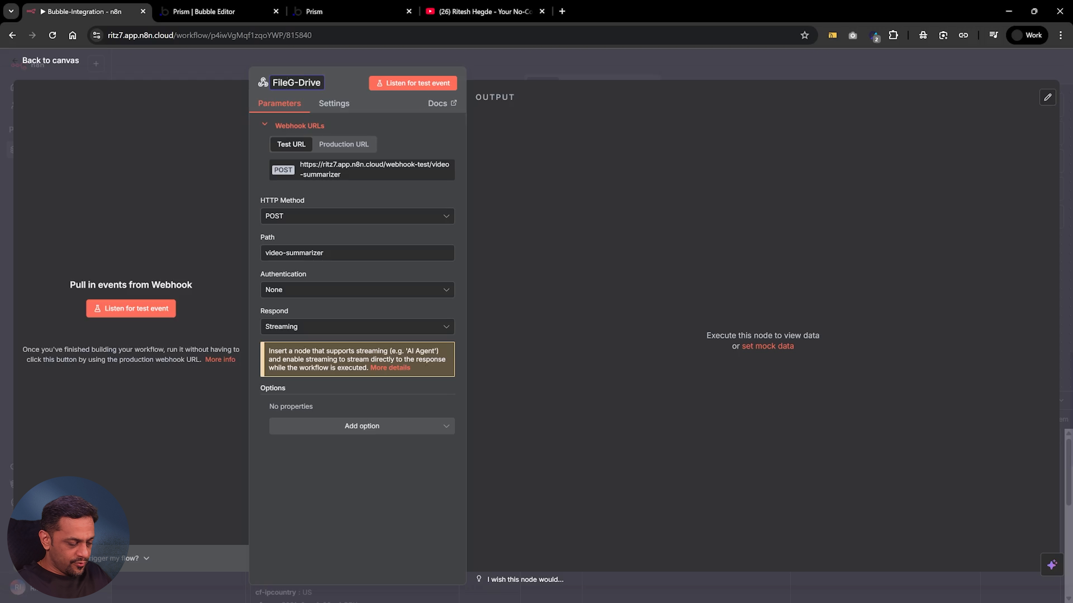
text(_)
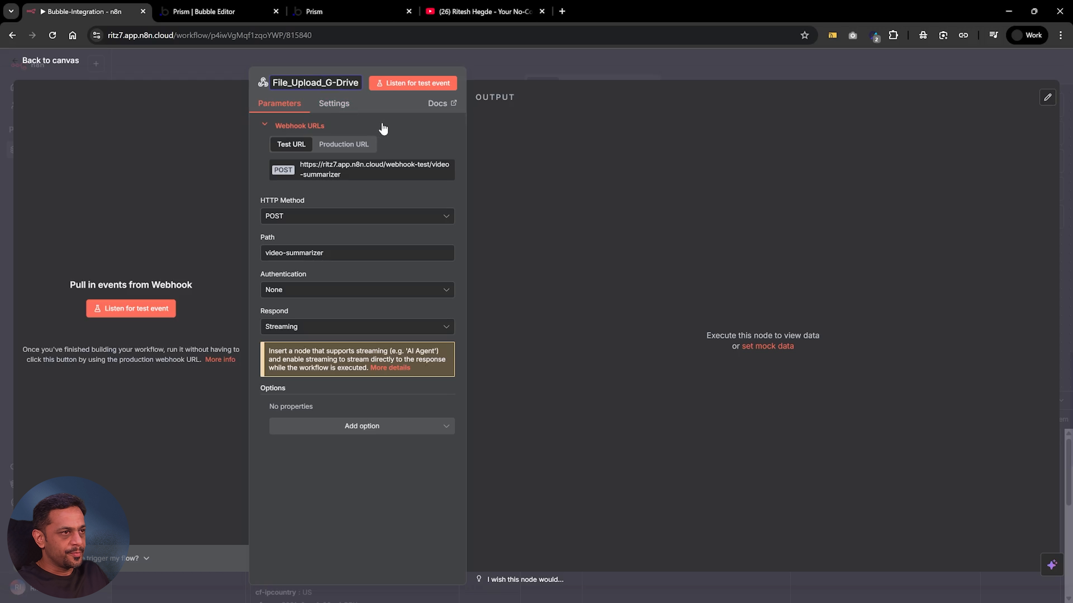
click(343, 146)
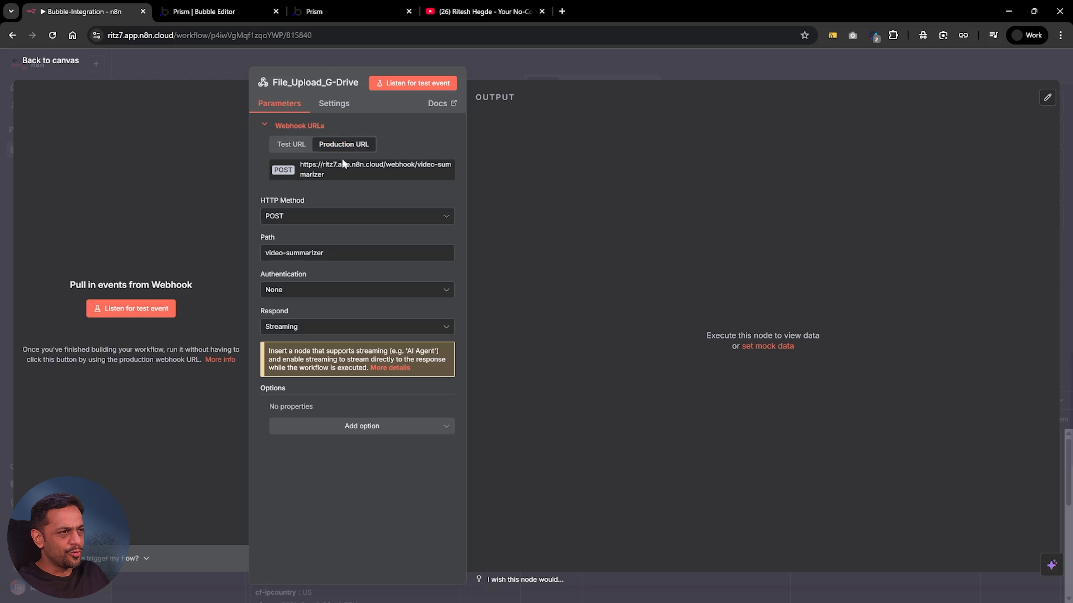
Copy the File_Upload_G-Drive webhook's production URL and set its Respond option to Immediately
click(341, 168)
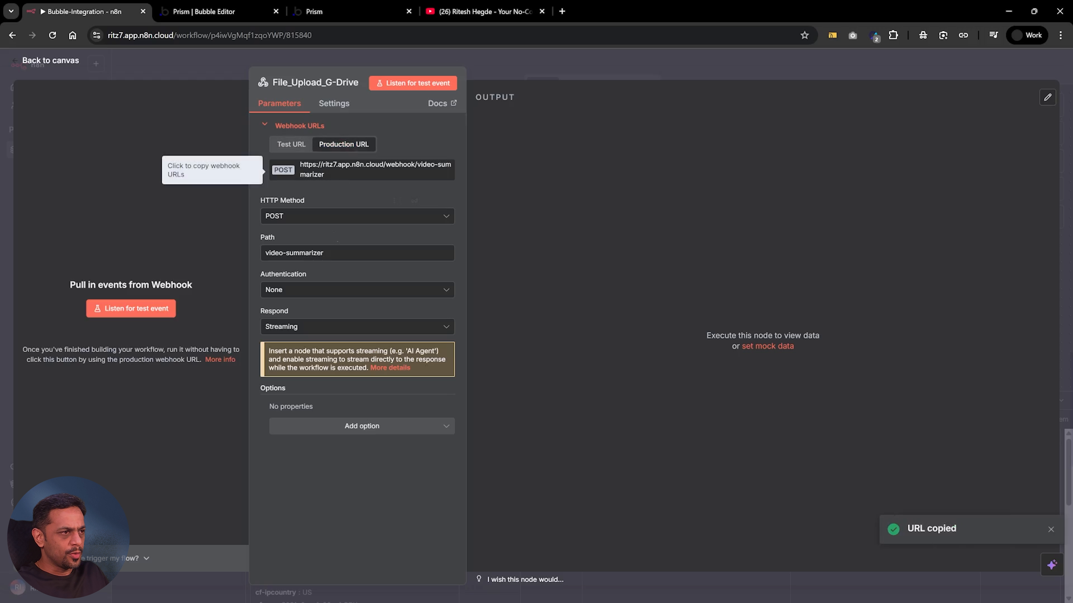
click(303, 326)
click(302, 360)
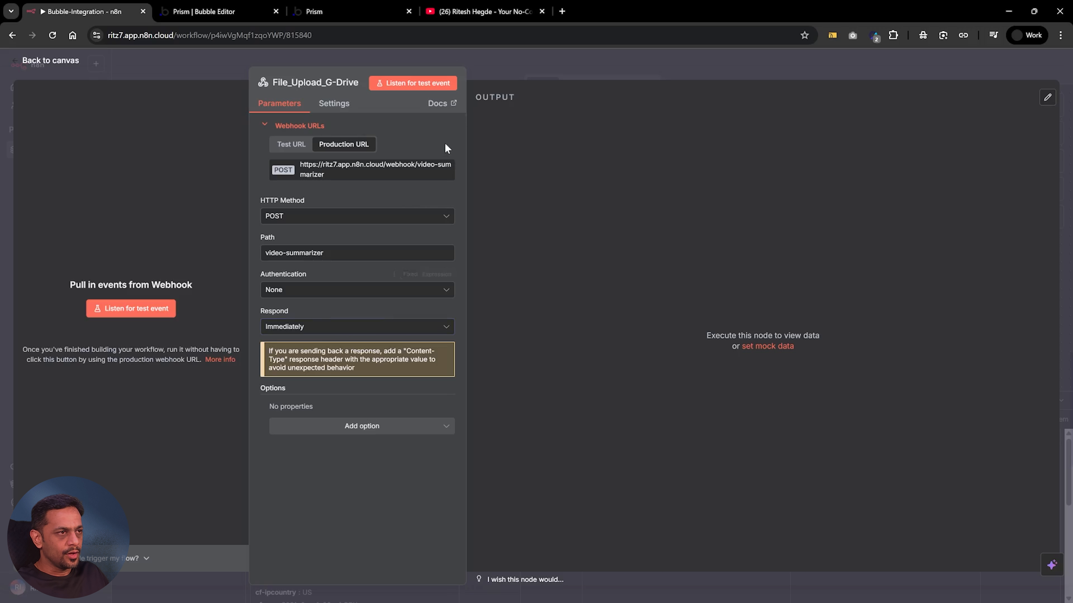
Switch to the Bubble editor and duplicate the video-summarizer call in the API Connector plugin
click(249, 11)
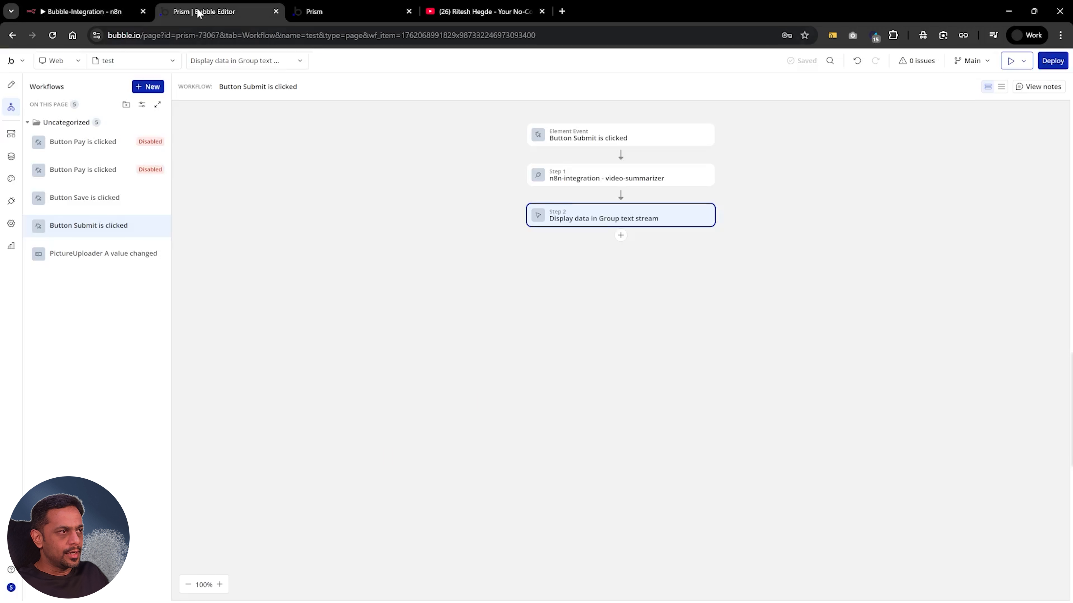
click(11, 203)
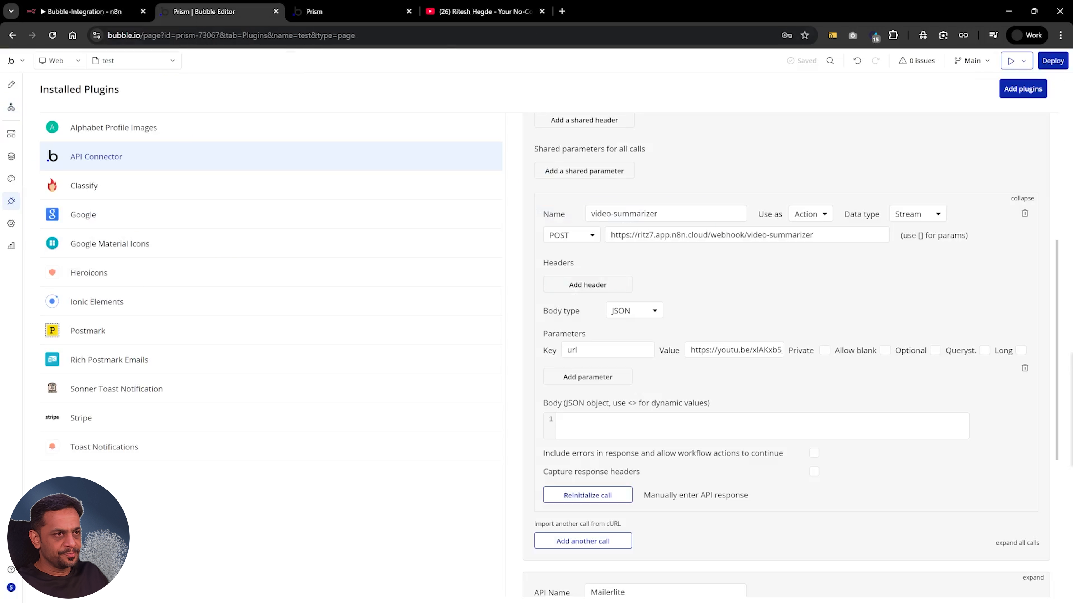
scroll(566, 290, down, 4)
scroll(785, 355, up, 4)
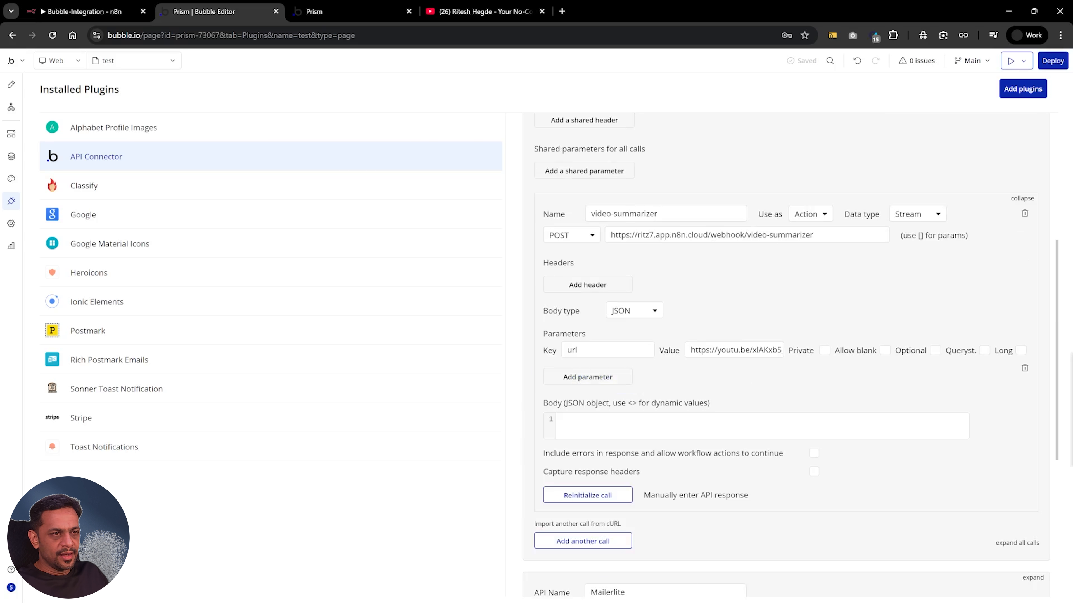
right_click(729, 296)
click(759, 307)
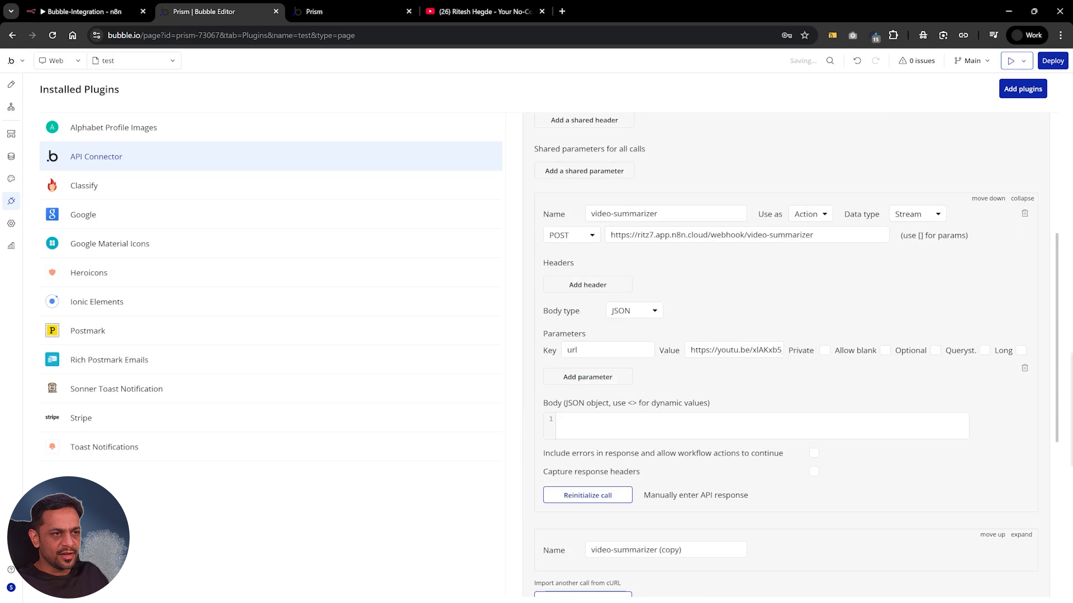
scroll(972, 423, down, 3)
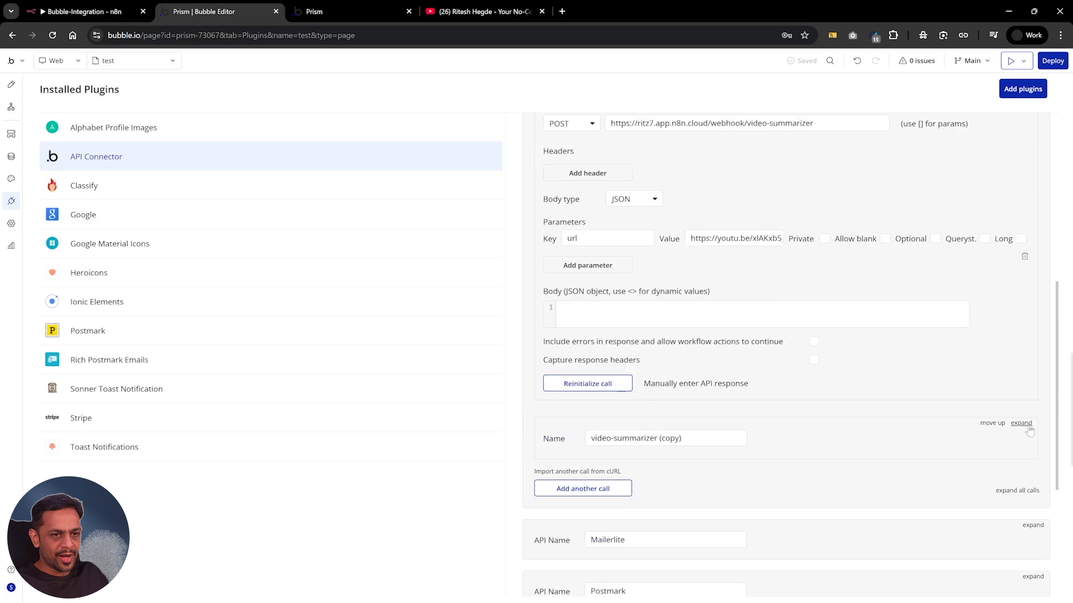
Expand the duplicated API call and rename it file-upload-2-drive
click(1021, 424)
click(681, 438)
key(BackSpace)
key(BackSpace)
key(BackSpace)
key(BackSpace)
key(BackSpace)
key(BackSpace)
key(BackSpace)
key(BackSpace)
key(BackSpace)
key(BackSpace)
key(BackSpace)
key(BackSpace)
key(BackSpace)
key(BackSpace)
key(BackSpace)
key(BackSpace)
key(BackSpace)
key(BackSpace)
key(BackSpace)
key(BackSpace)
text(file-upload-2-drive)
Paste the copied production URL as the file-upload-2-drive call's endpoint
scroll(916, 391, down, 1)
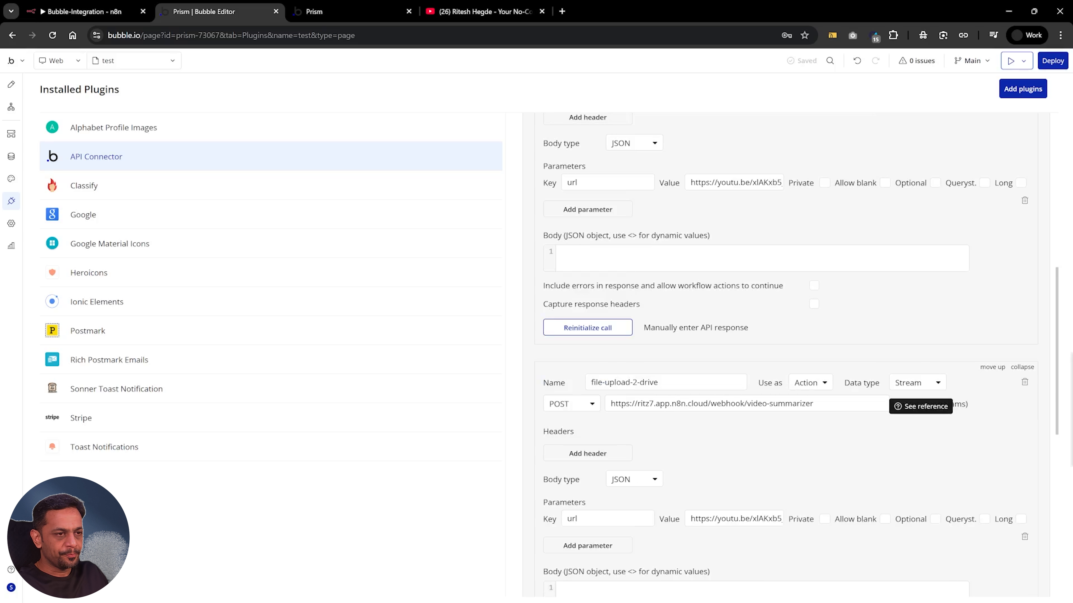
triple_click(782, 404)
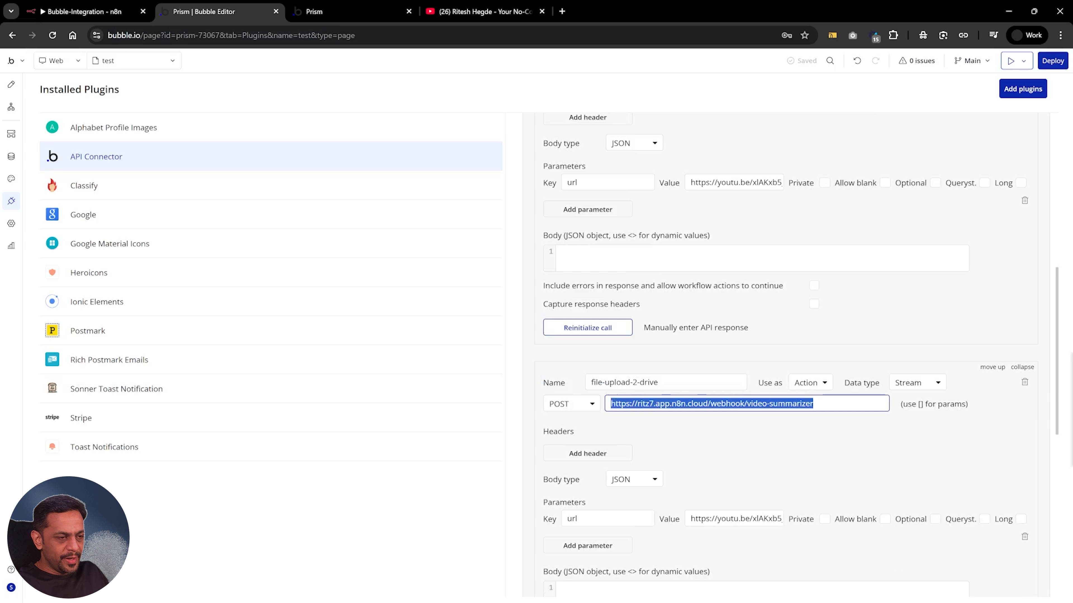
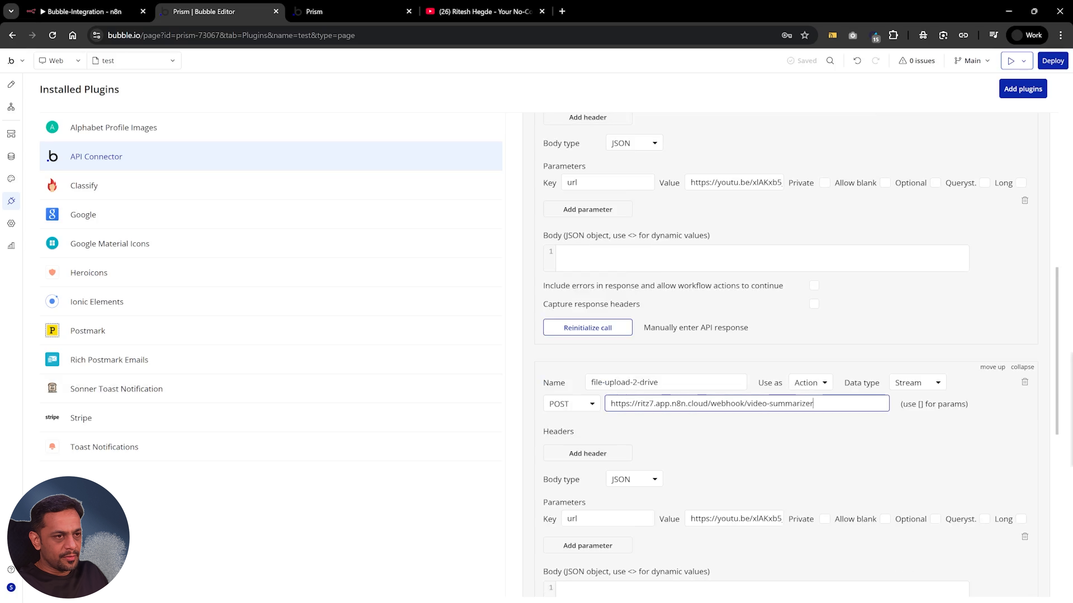
Switch to n8n, set the File_Upload_G-Drive webhook's path to file-upload and copy its production URL
click(85, 11)
click(312, 253)
drag(323, 253, 247, 250)
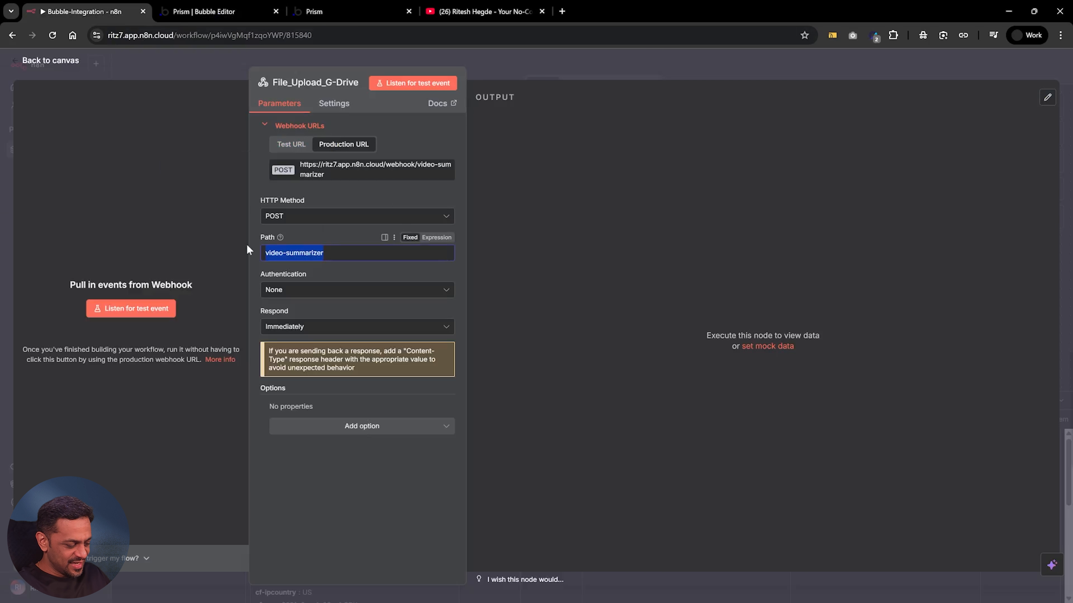
text(file)
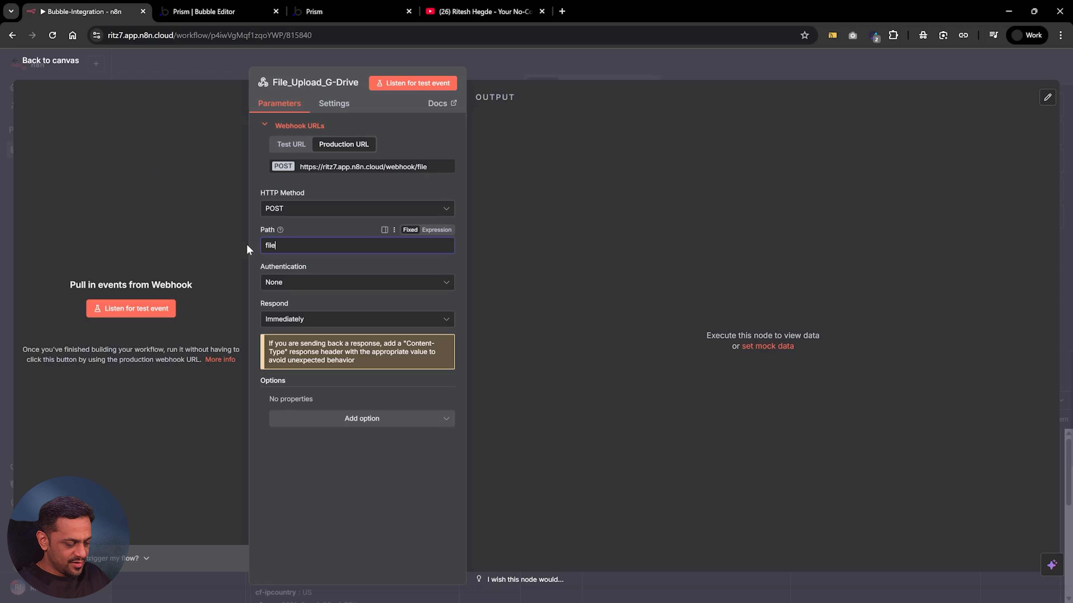
text(-upload)
click(321, 167)
click(248, 18)
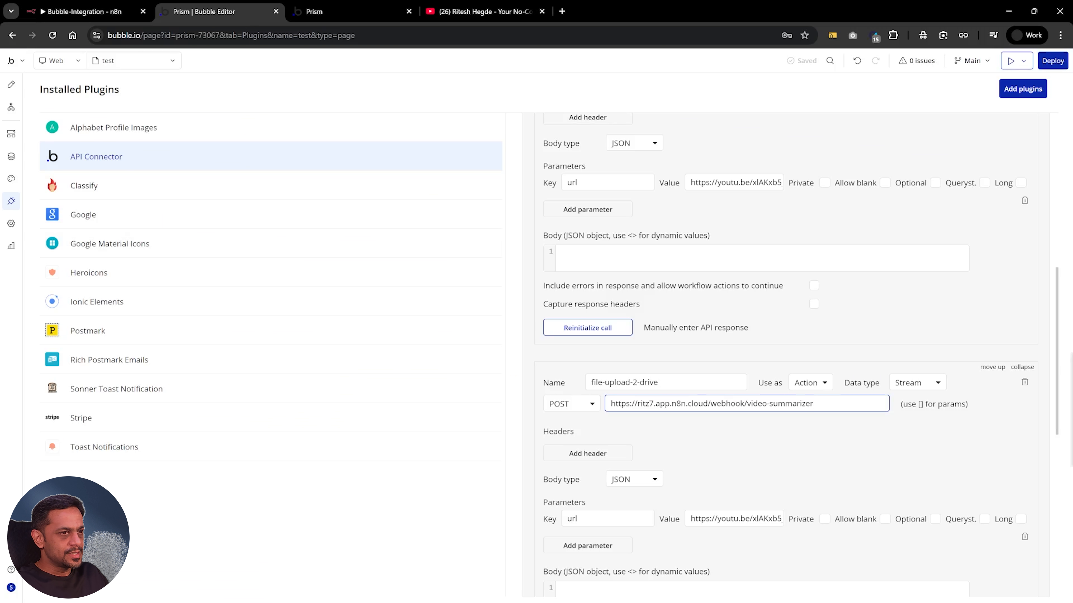
drag(813, 403, 610, 404)
key(ctrl+v)
Change the call's parameter key to file, clear its value and mark it as a querystring parameter
scroll(718, 380, down, 3)
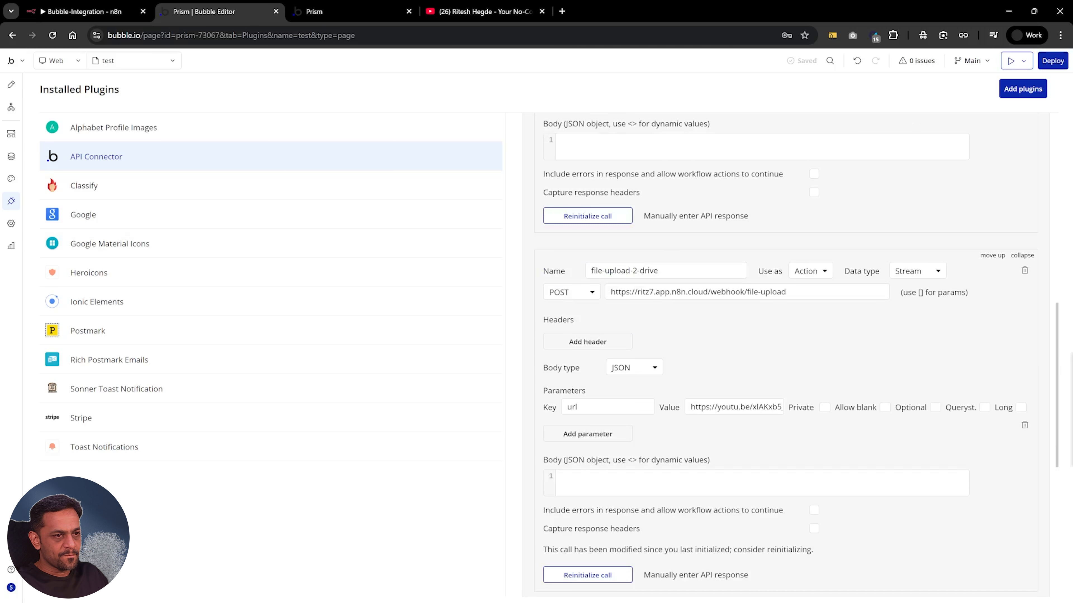
double_click(572, 407)
text(file)
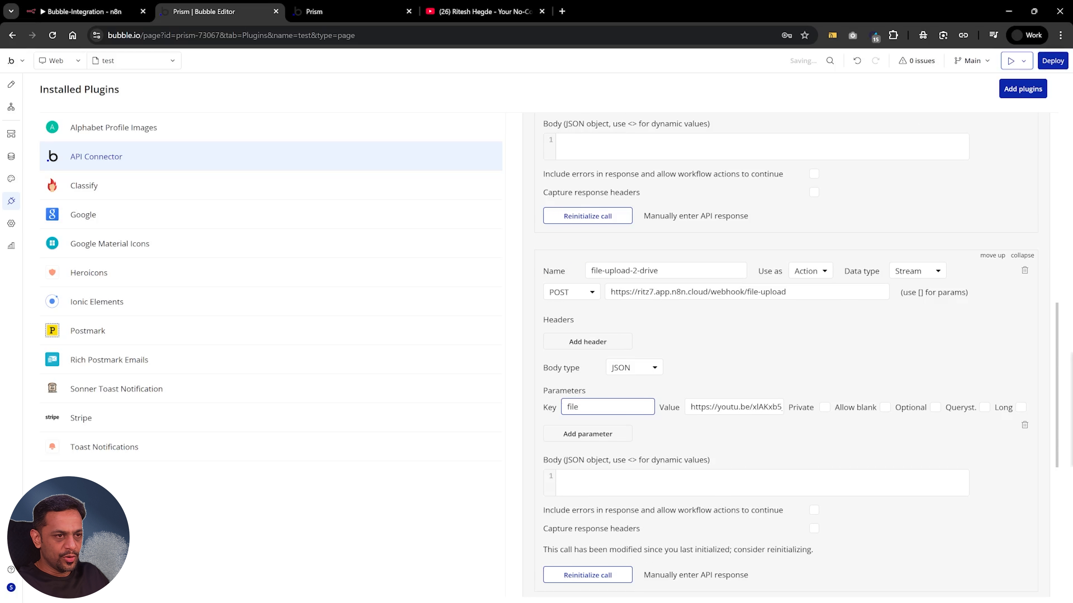
key(Tab)
key(BackSpace)
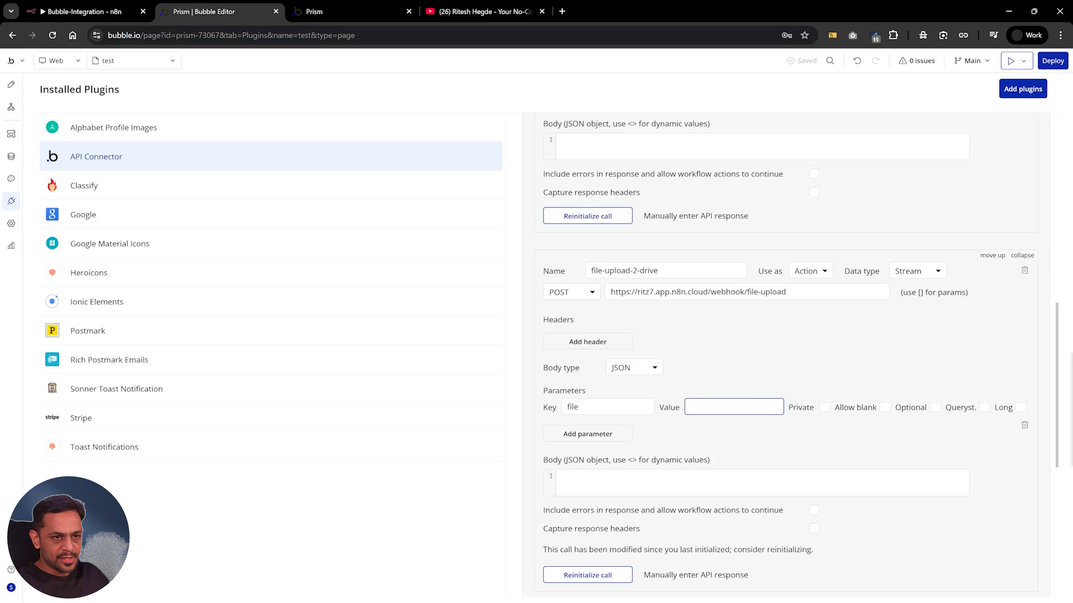
click(985, 408)
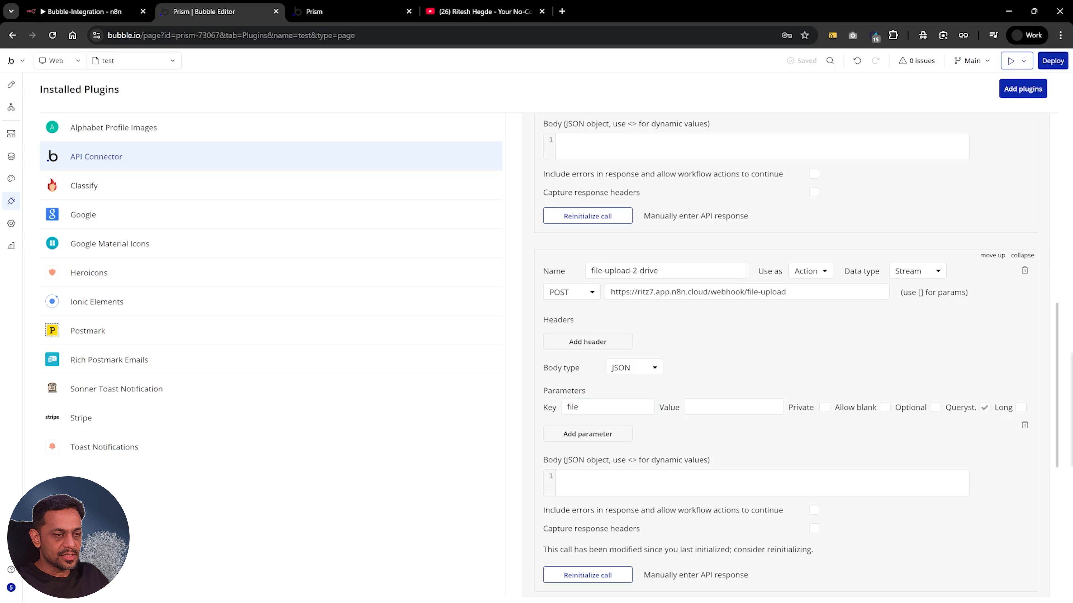
Open the most recent invoice PDF from Bubble's file manager, copy its URL and close the PDF
click(13, 157)
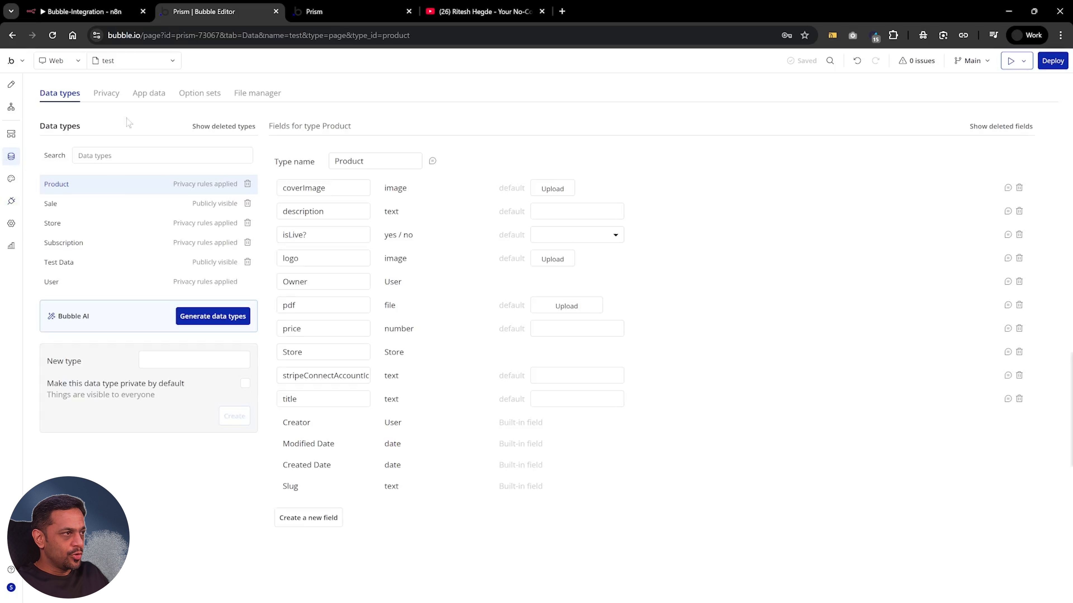
click(262, 94)
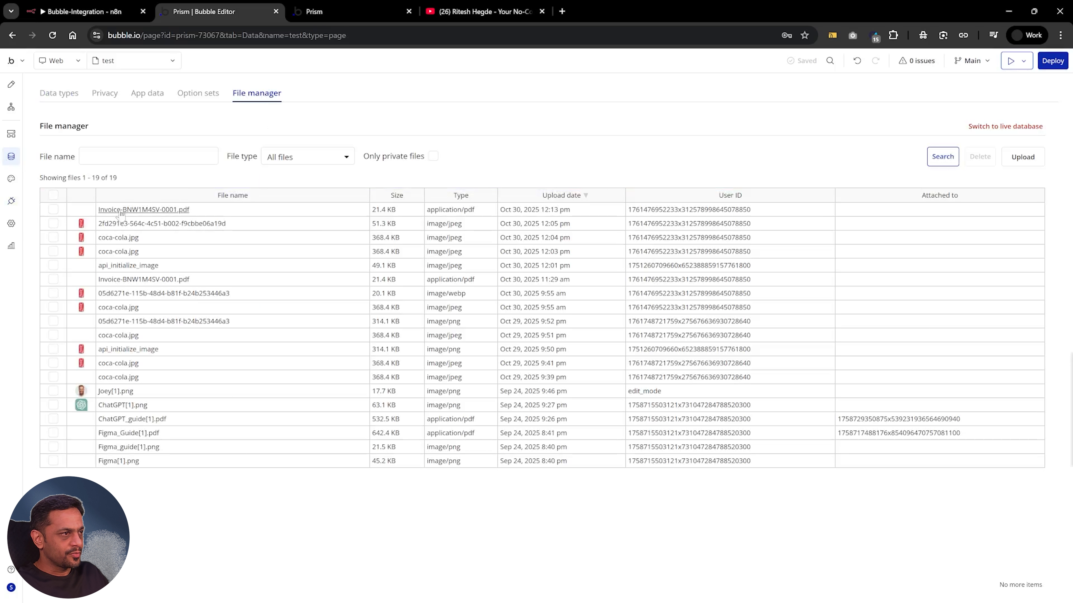
click(134, 210)
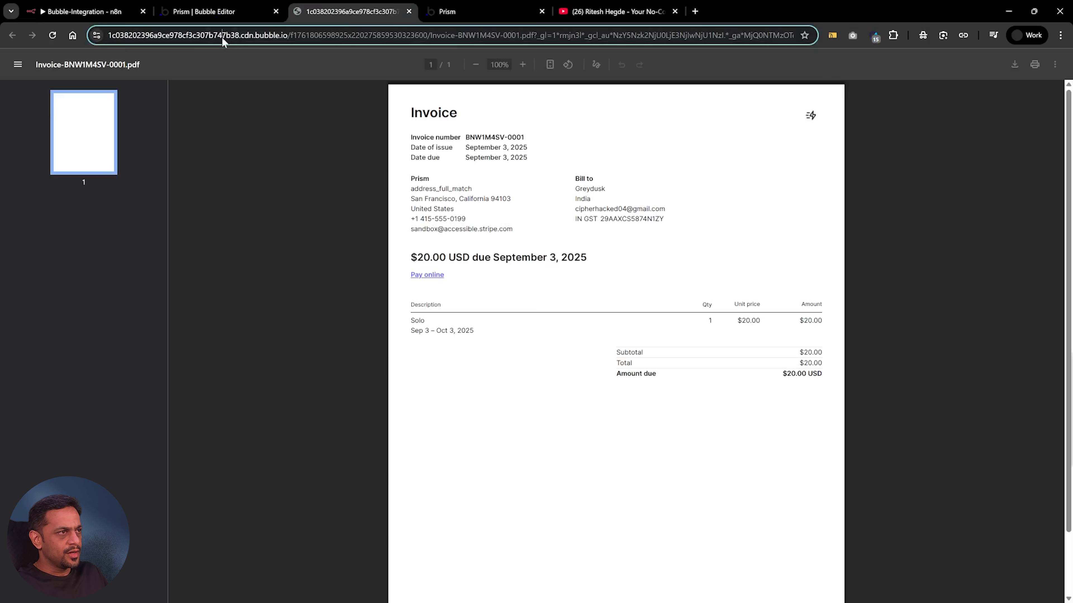
click(221, 37)
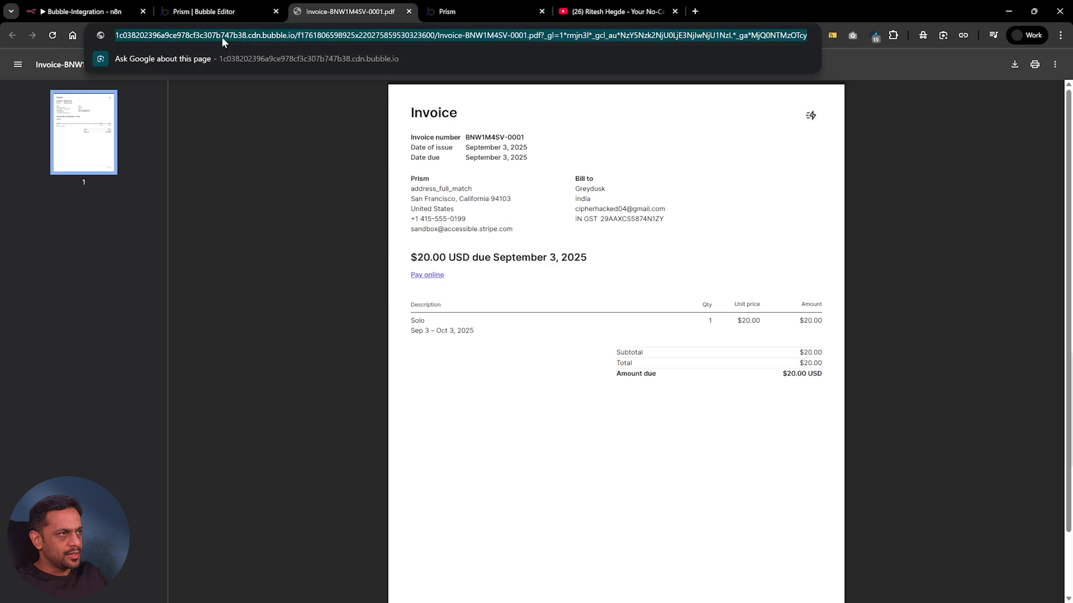
click(408, 11)
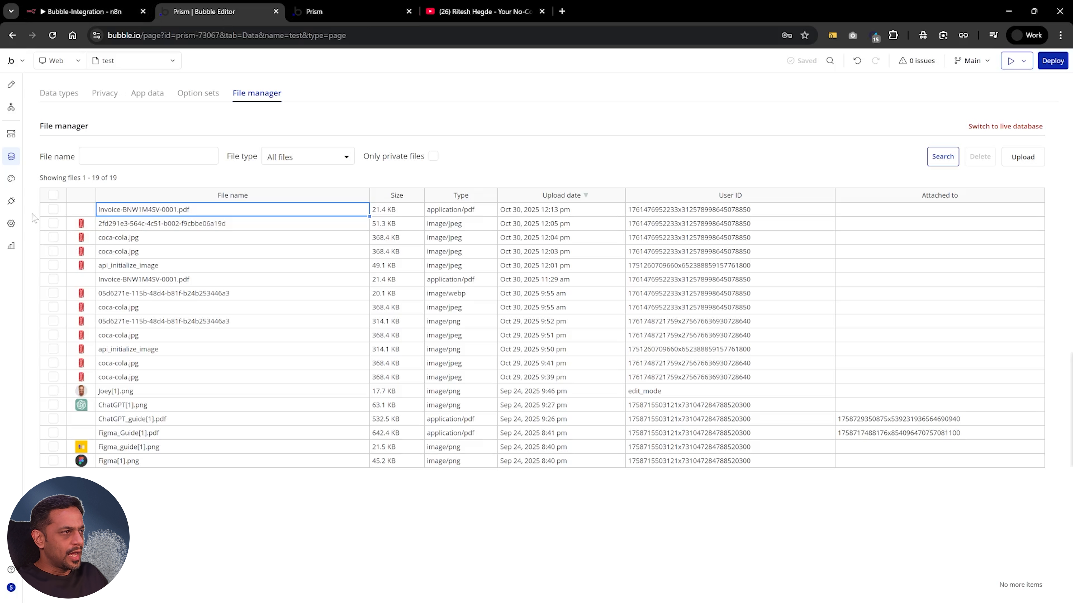
Return to the API Connector and paste the copied PDF URL as the file parameter's value
click(11, 201)
click(734, 407)
key(ctrl+v)
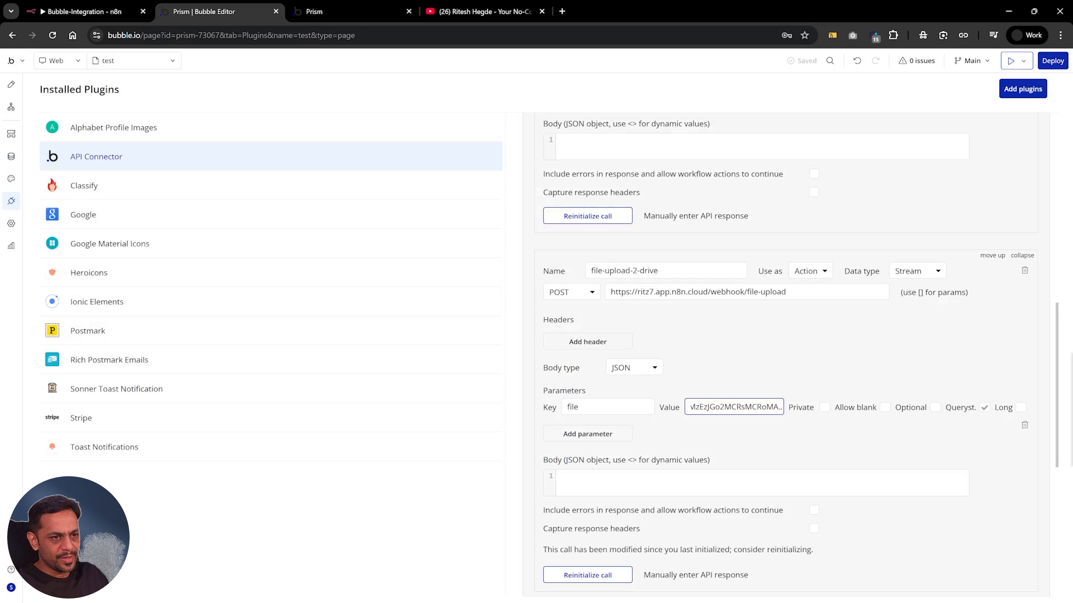
key(Return)
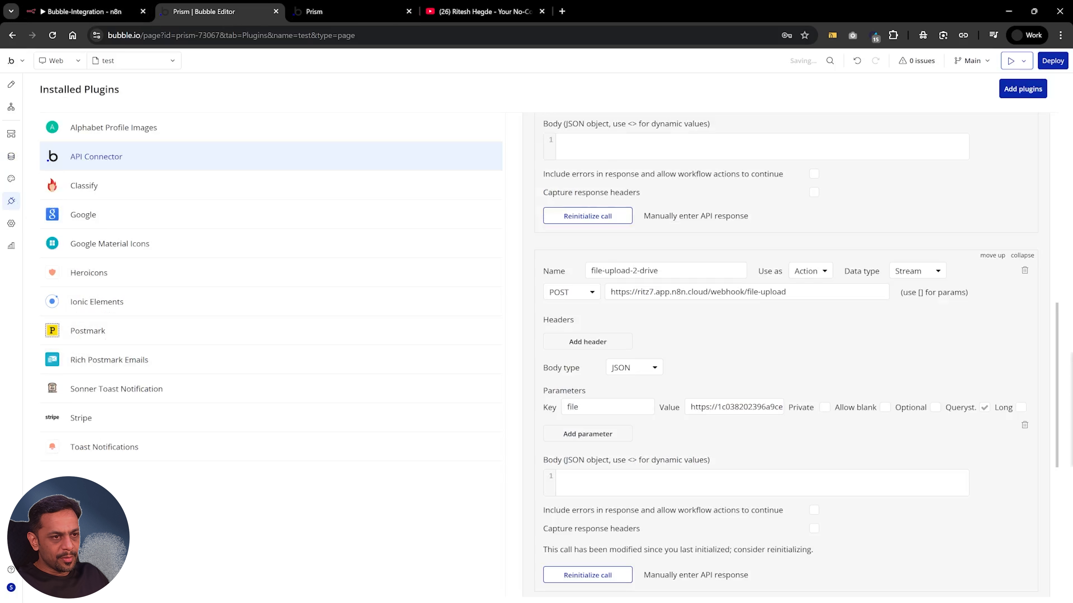
click(733, 407)
key(ctrl+v)
key(Return)
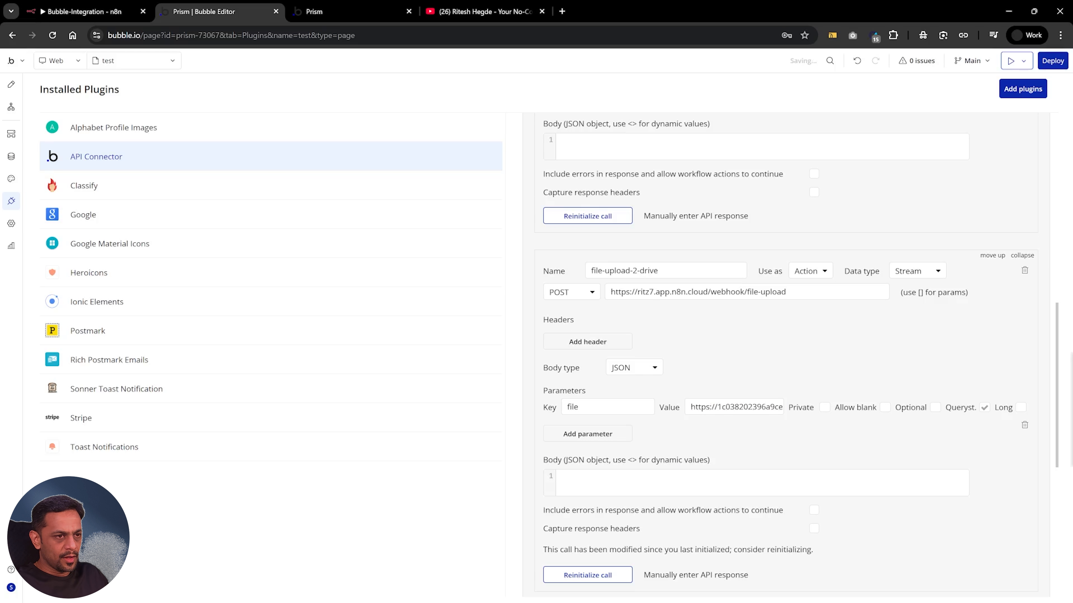
click(86, 12)
click(124, 310)
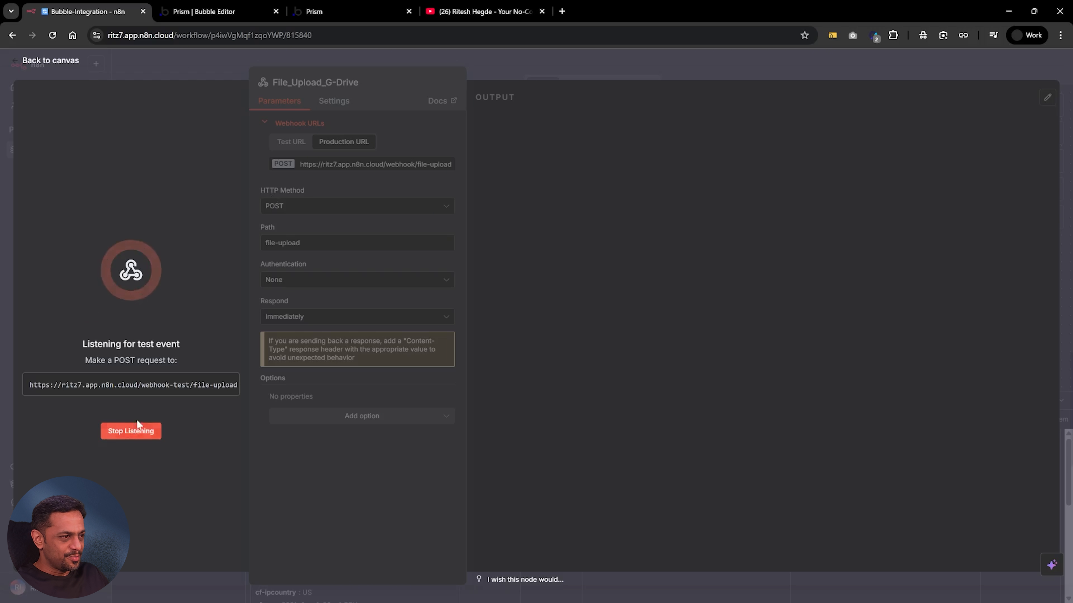
click(211, 11)
triple_click(679, 292)
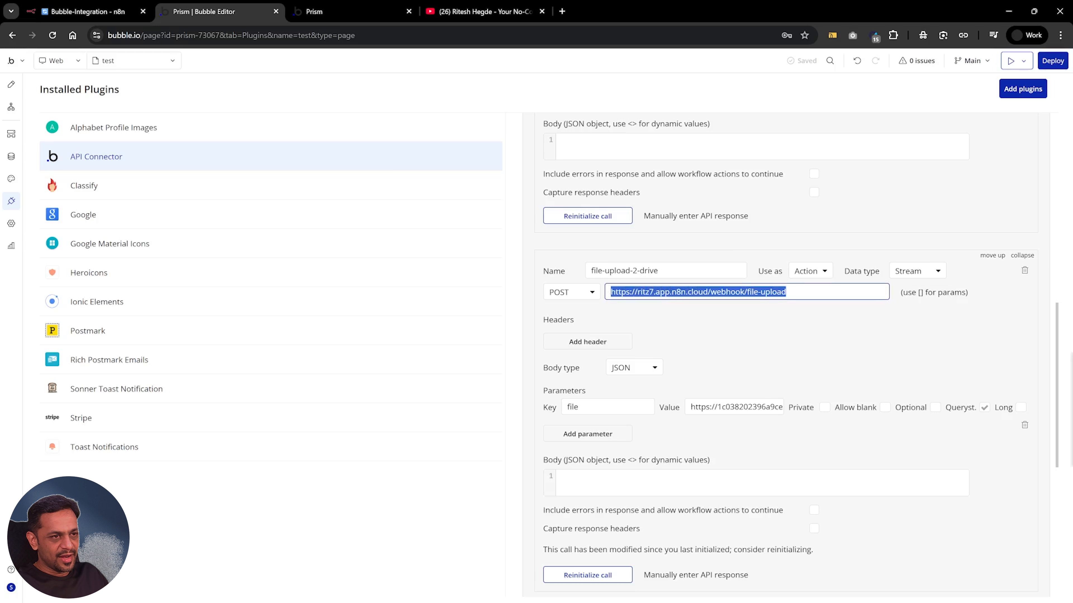
click(693, 324)
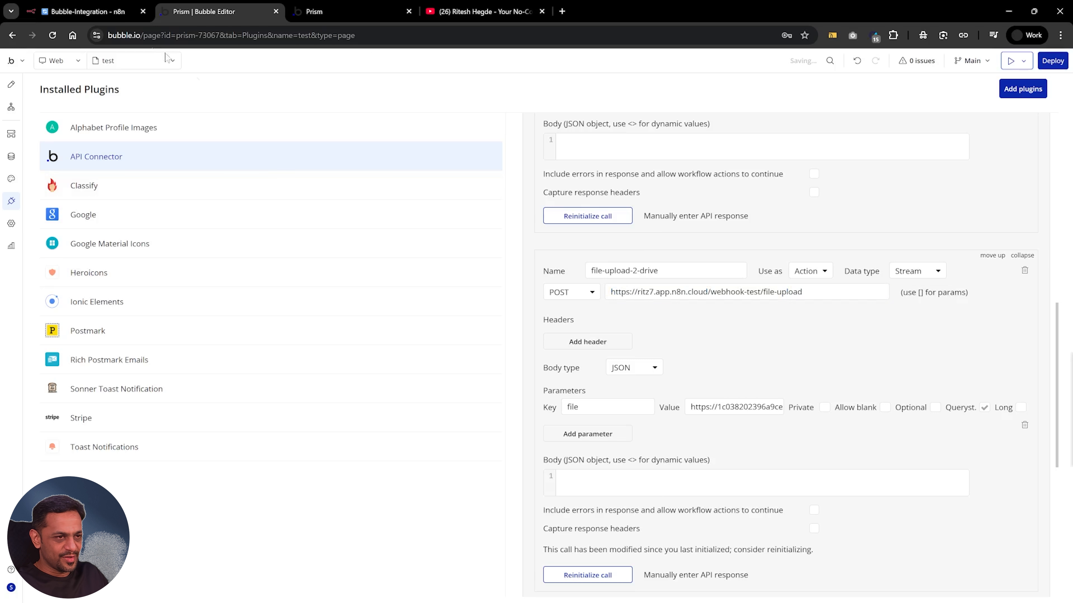
After checking the webhook's test output in n8n, cancel the call's returned values in Bubble and set its data type to JSON
click(85, 12)
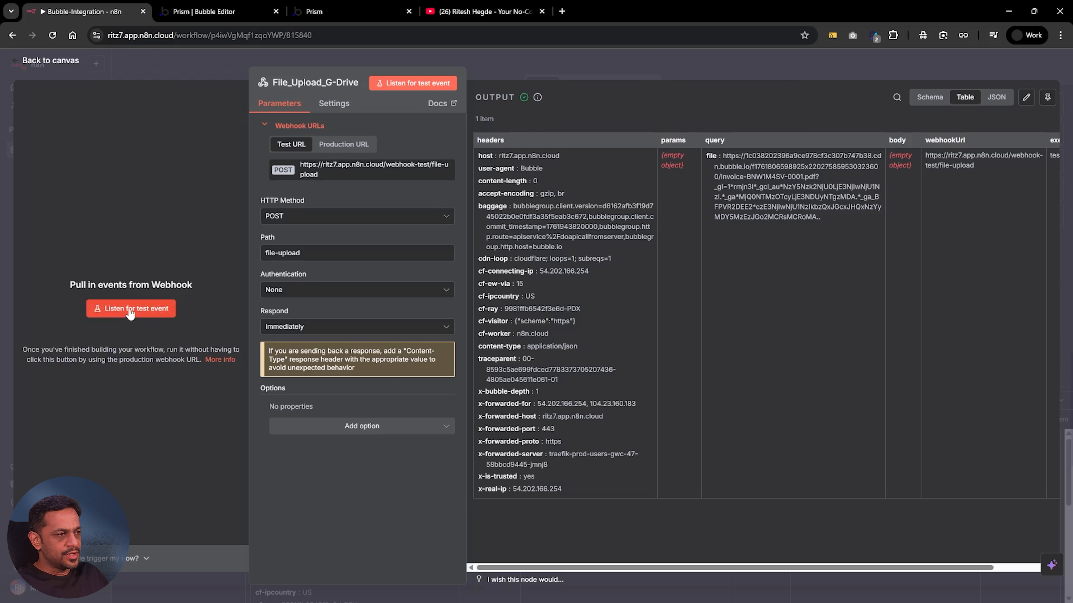
click(130, 309)
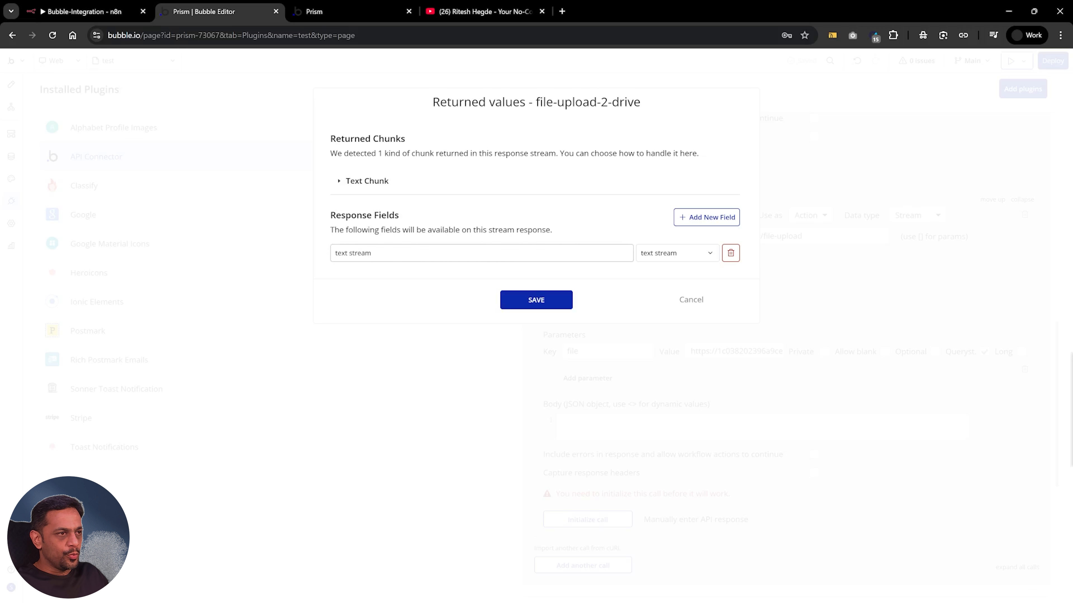
click(691, 300)
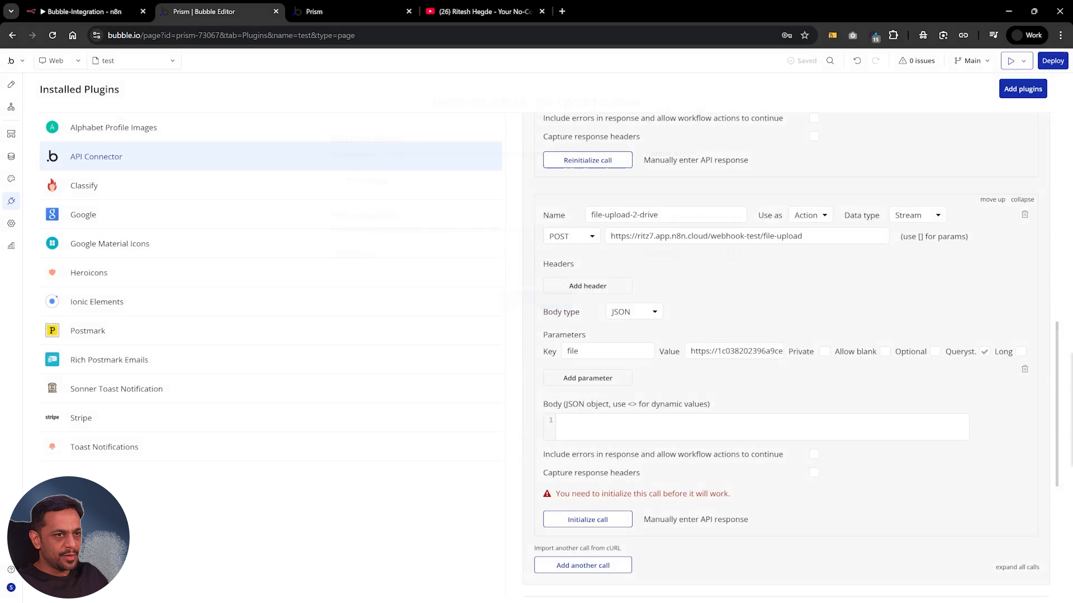
click(917, 215)
click(914, 238)
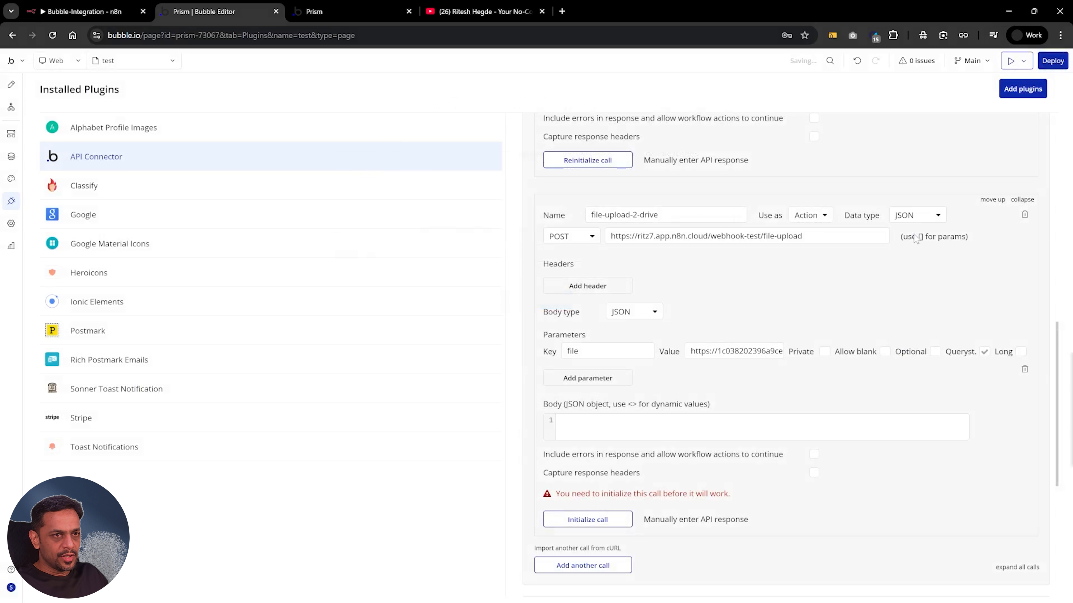
Listen for another test event in n8n, initialize and save the file-upload-2-drive call in Bubble, and return to the webhook's output
click(98, 12)
click(116, 310)
click(222, 13)
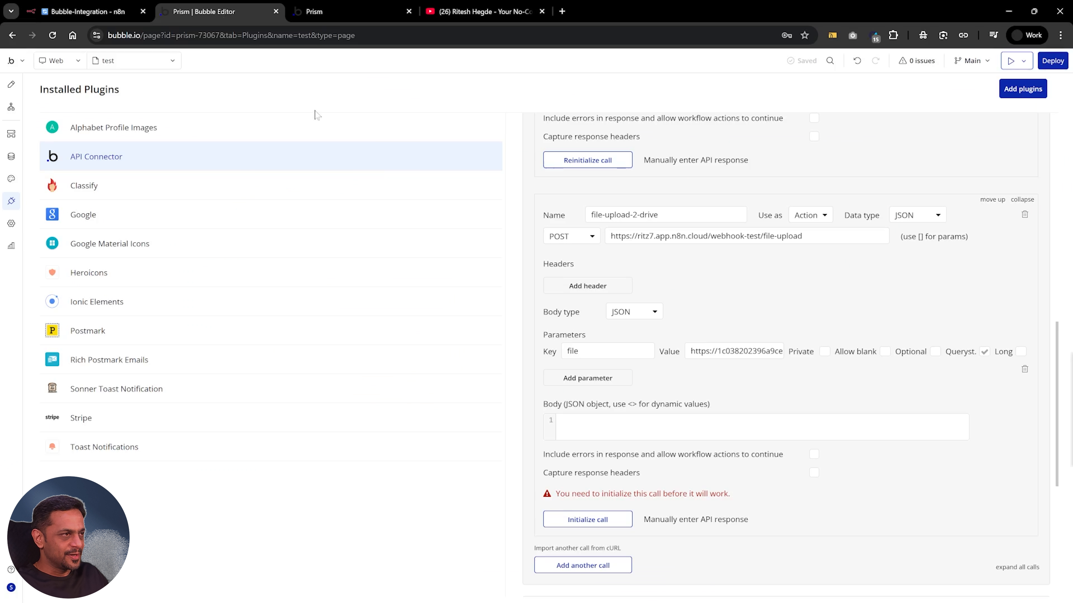
click(607, 523)
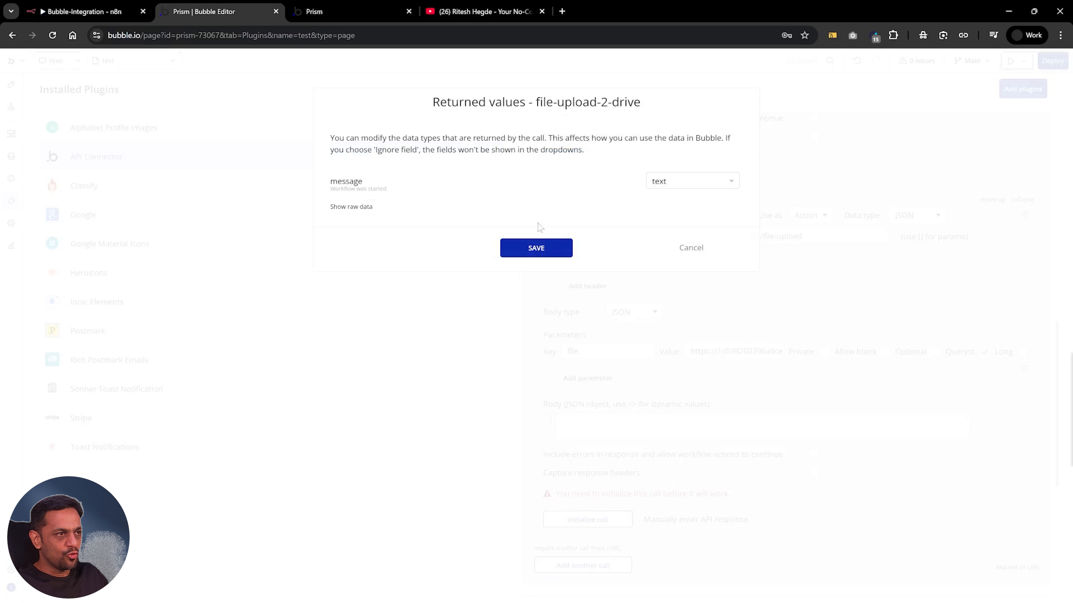
click(541, 250)
click(57, 8)
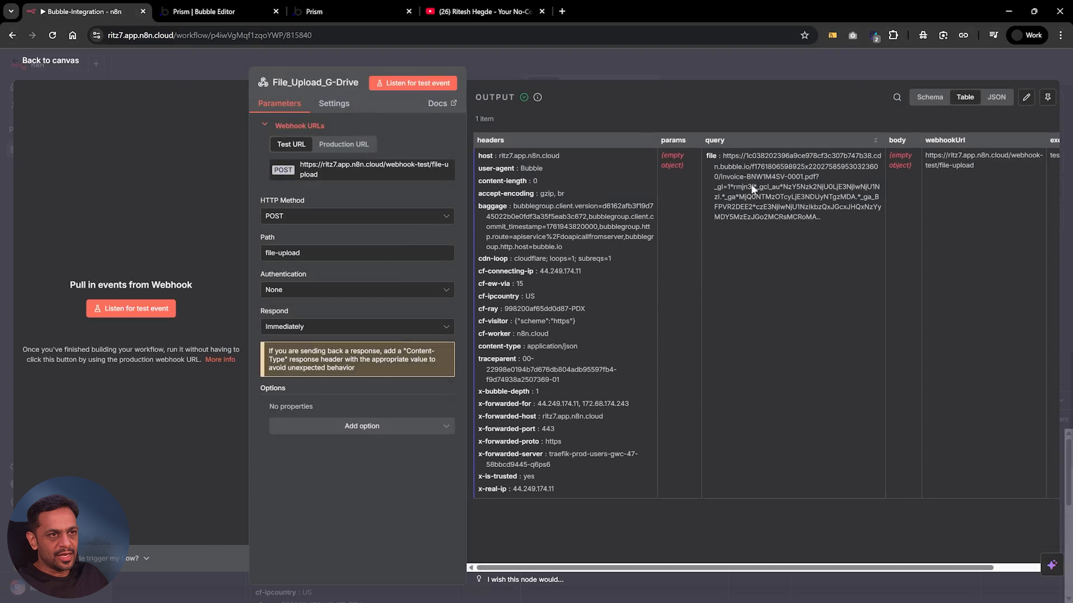
Add a Google Drive Upload file node after the File_Upload_G-Drive webhook
click(663, 61)
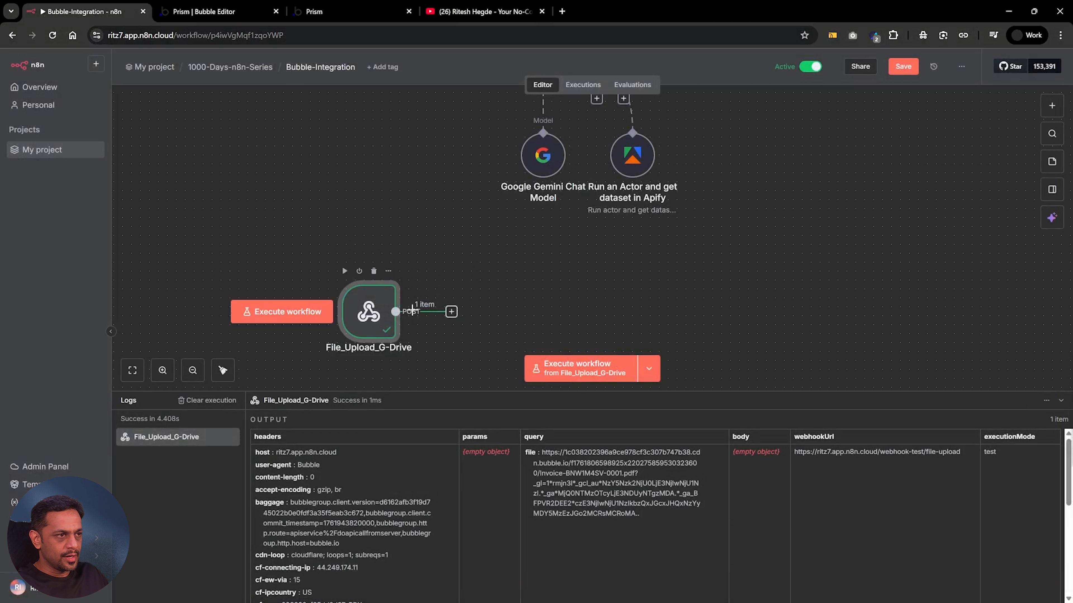
click(451, 312)
text(drive)
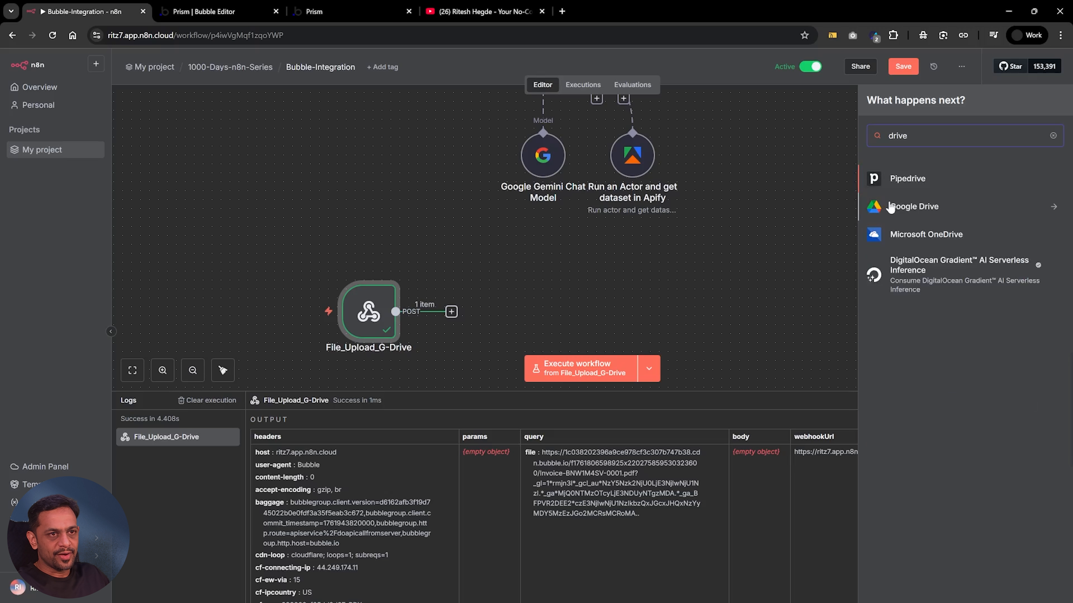
click(910, 210)
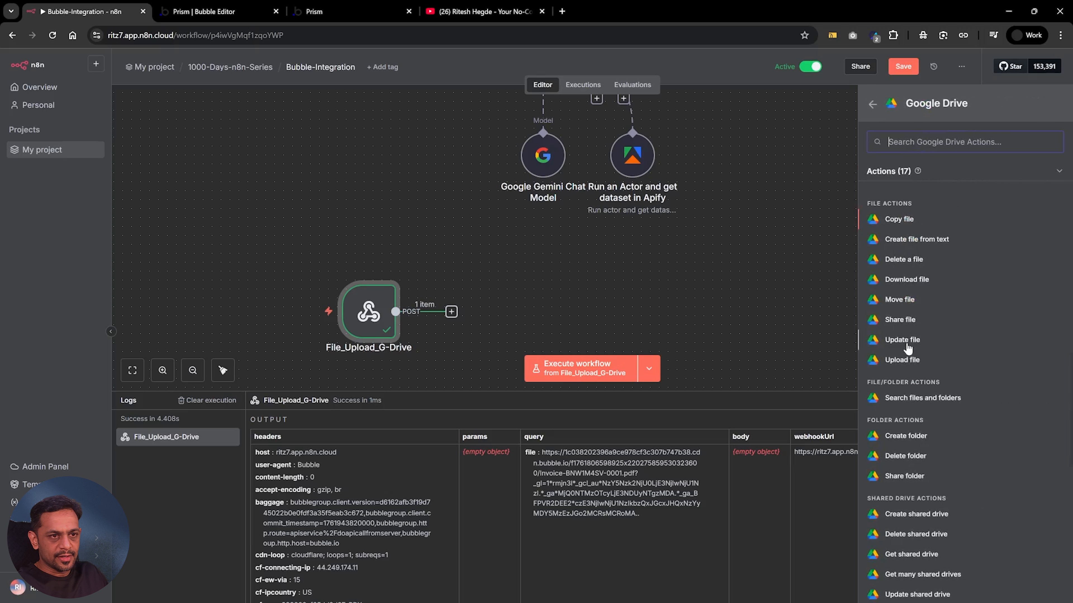
click(903, 361)
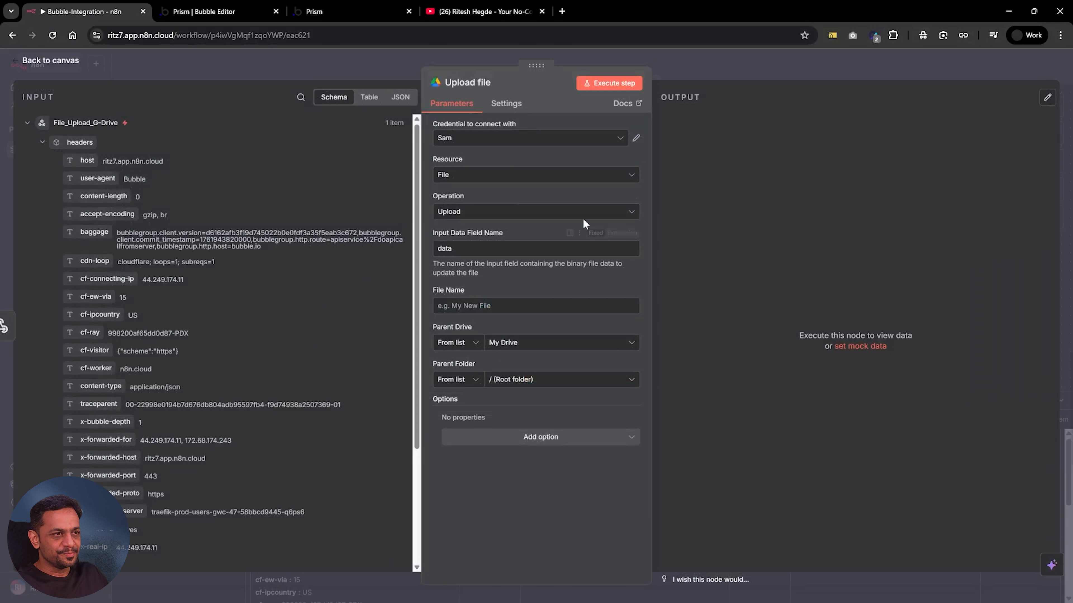
Choose Google Drive account 5 as the Upload file node's credential, keeping data as the input data field name
click(465, 139)
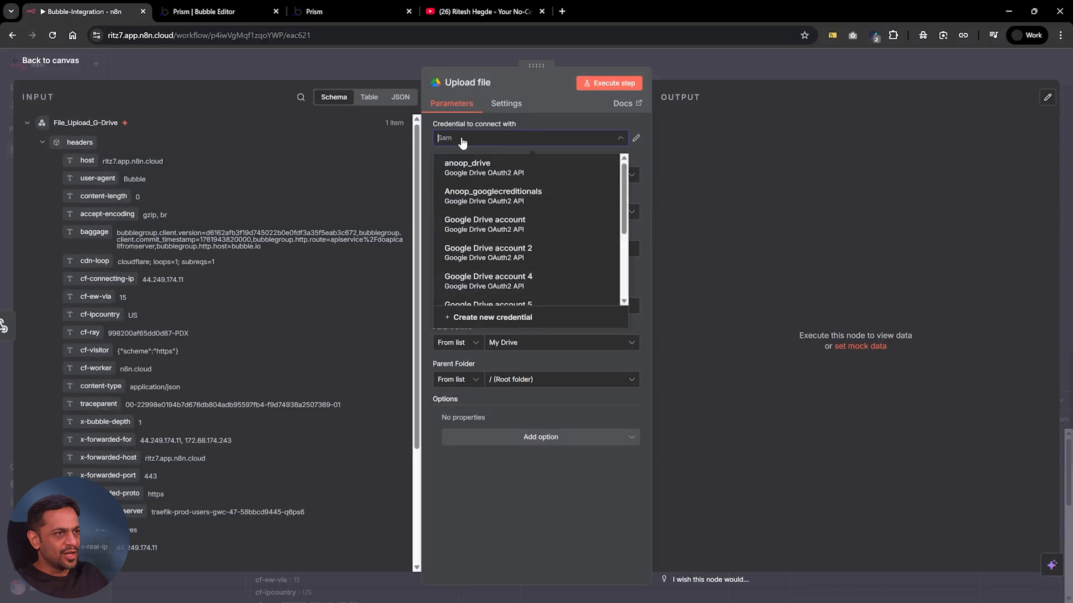
scroll(472, 237, up, 5)
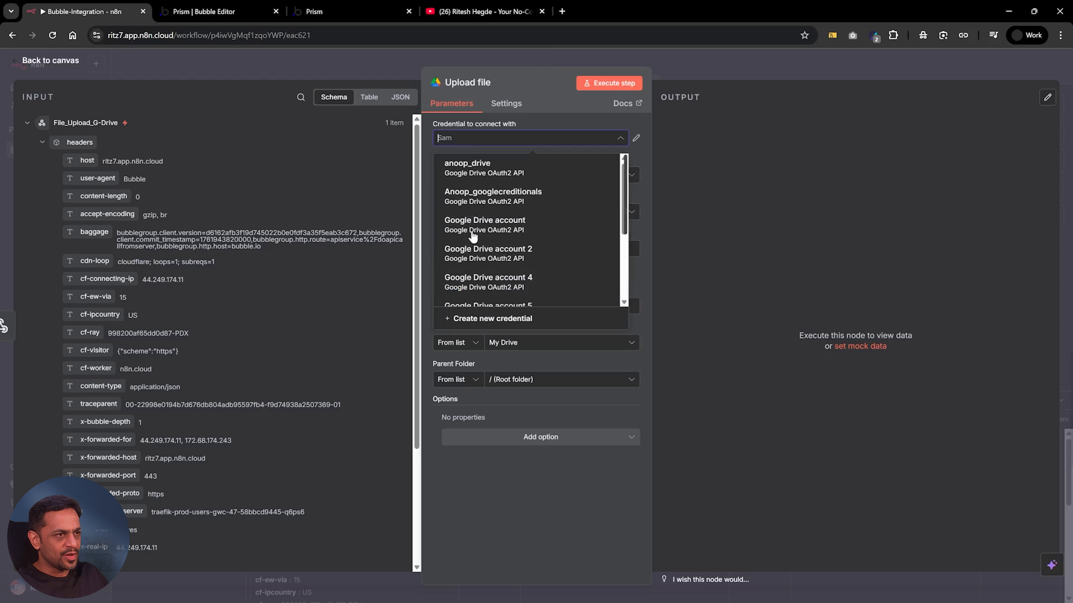
scroll(472, 236, down, 4)
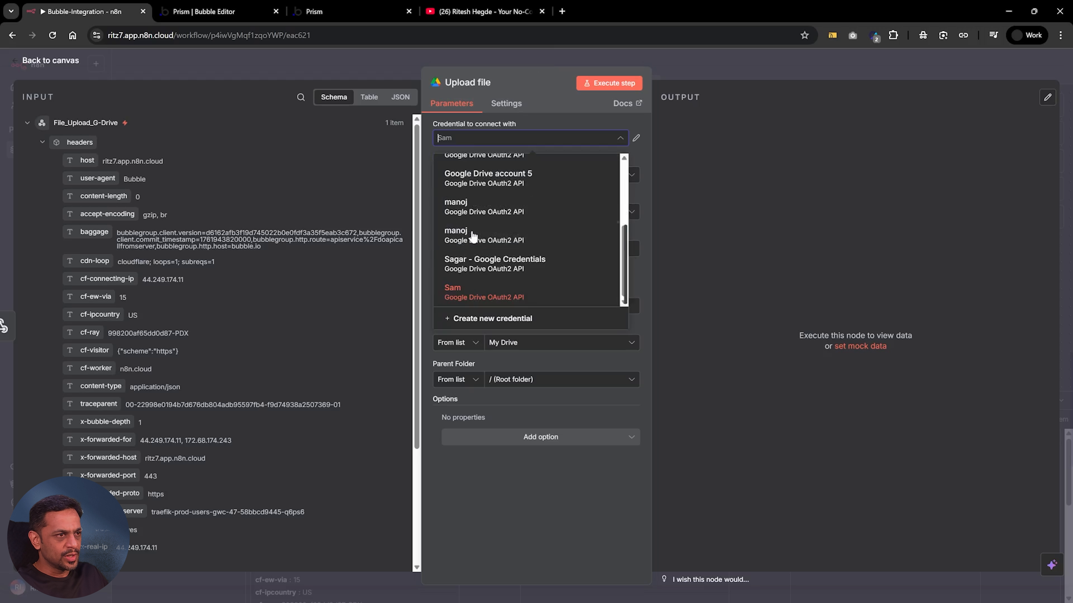
scroll(474, 243, up, 3)
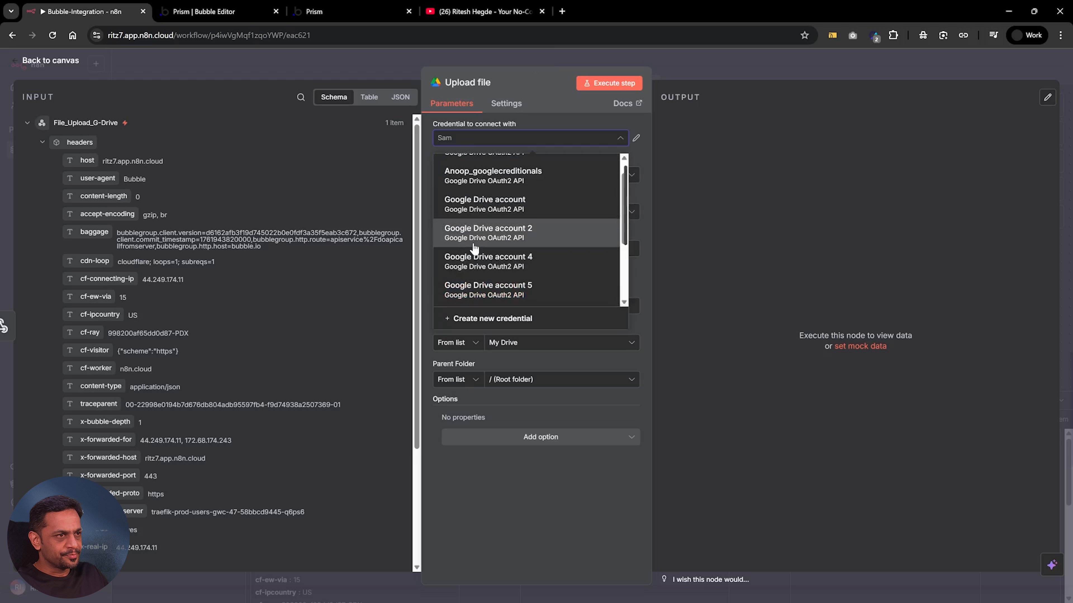
click(505, 296)
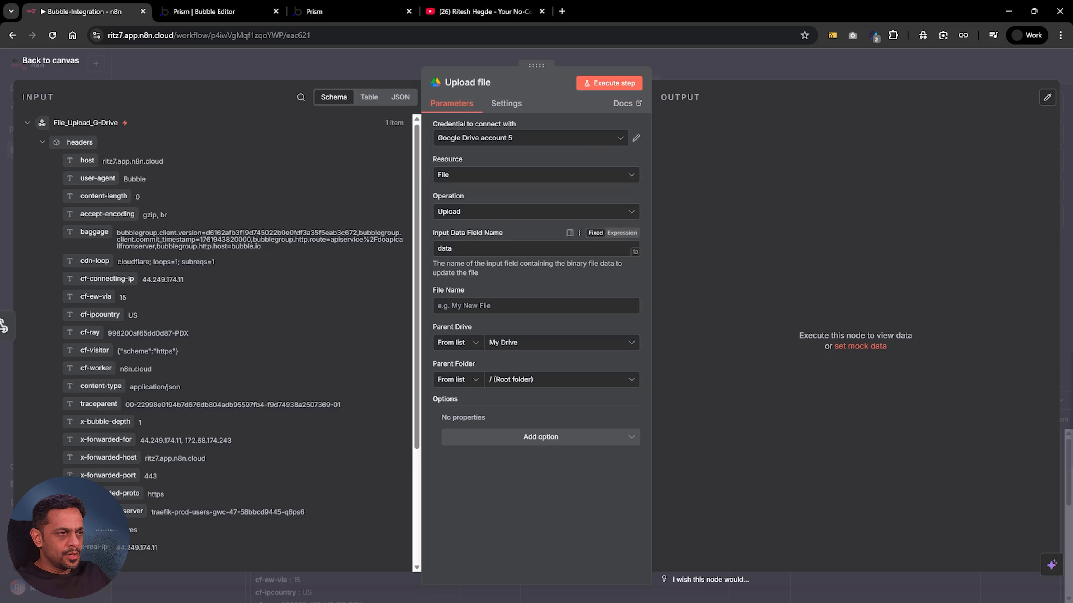
key(ctrl+a)
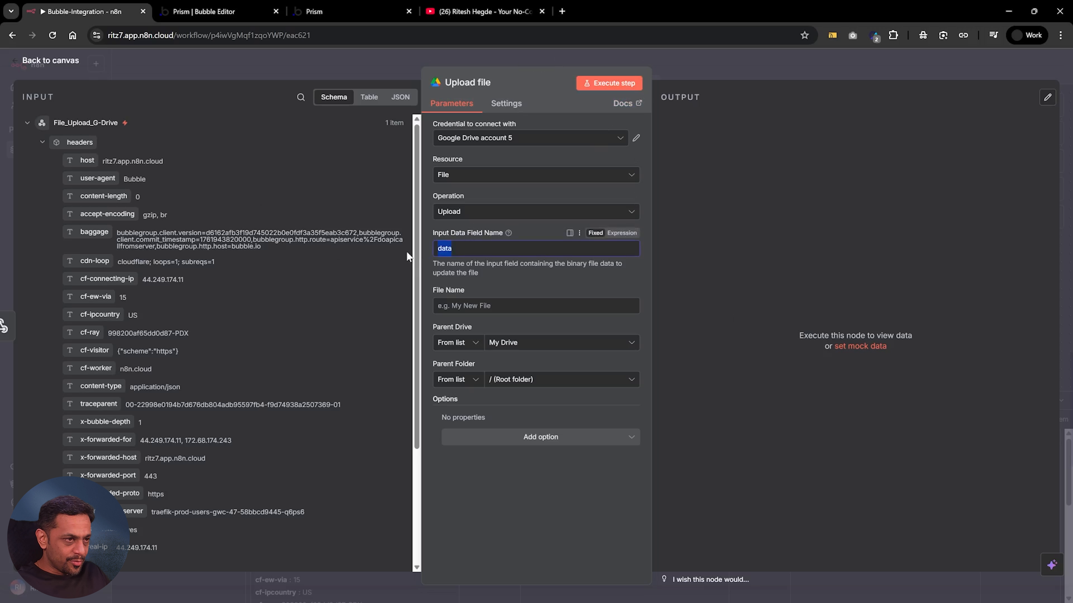
click(553, 275)
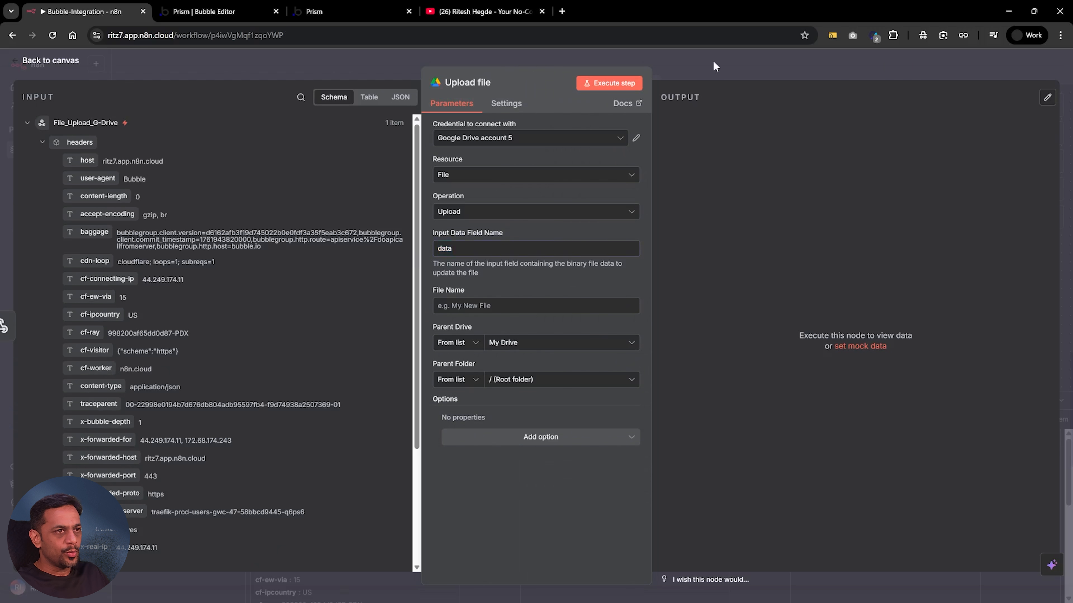
Move the Upload file node away from the webhook and insert an HTTP Request node between them
key(Escape)
drag(488, 313, 669, 311)
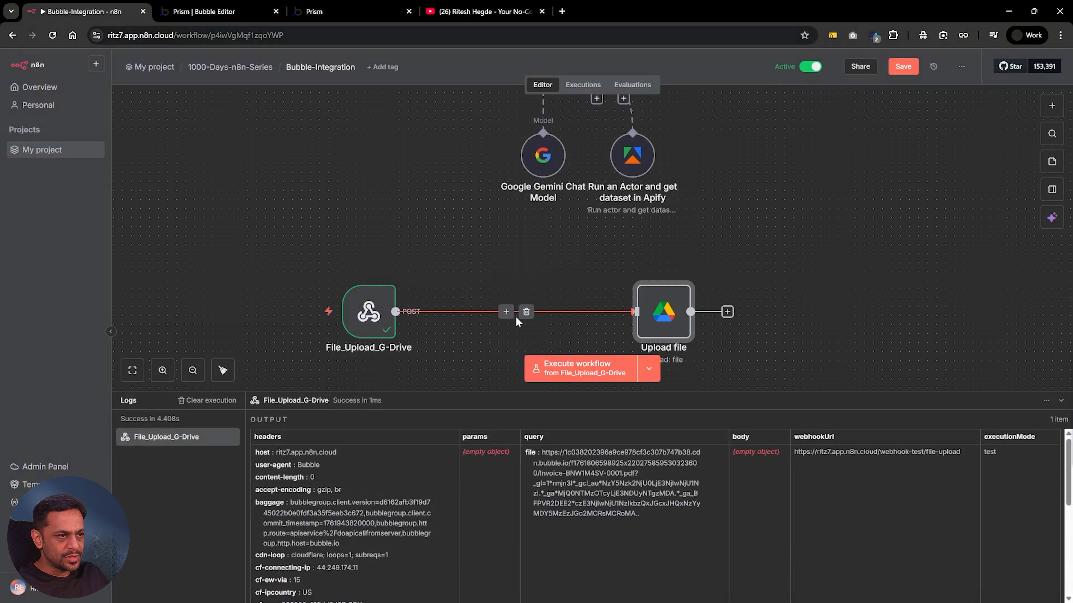
click(506, 311)
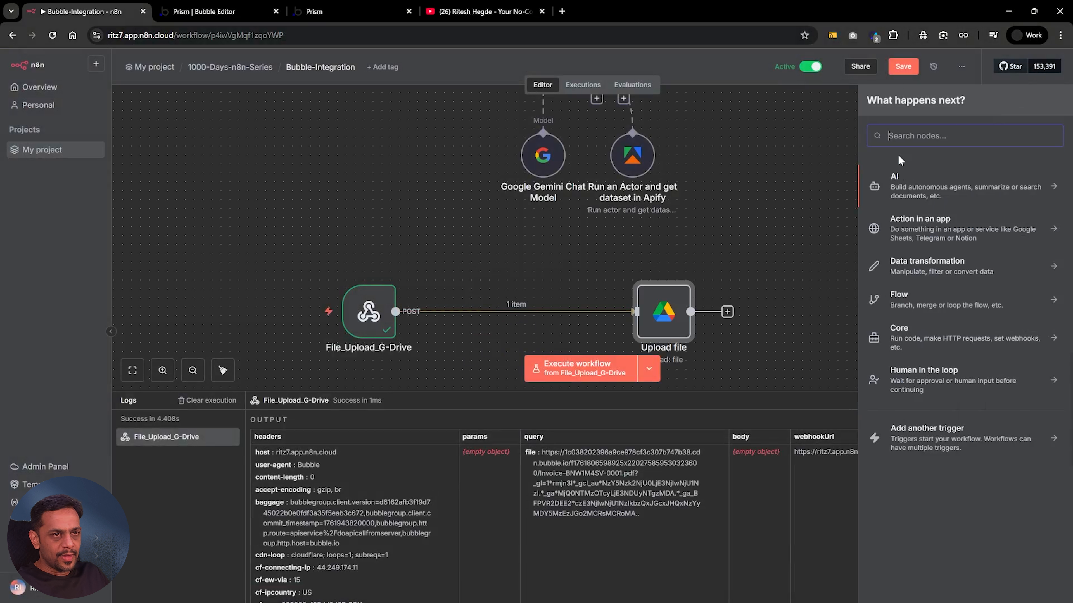
text(http)
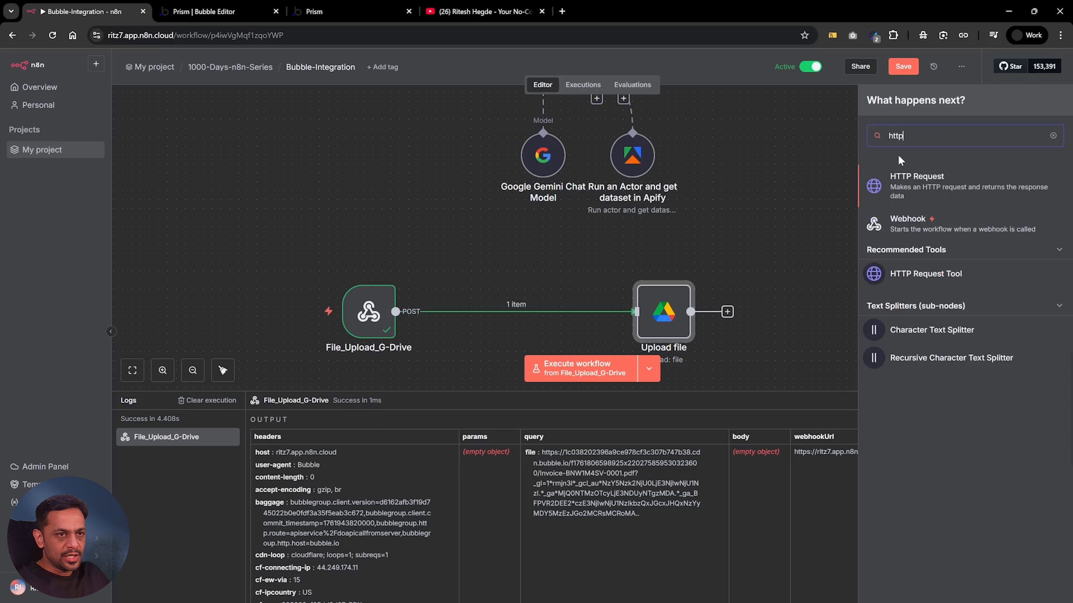
click(932, 189)
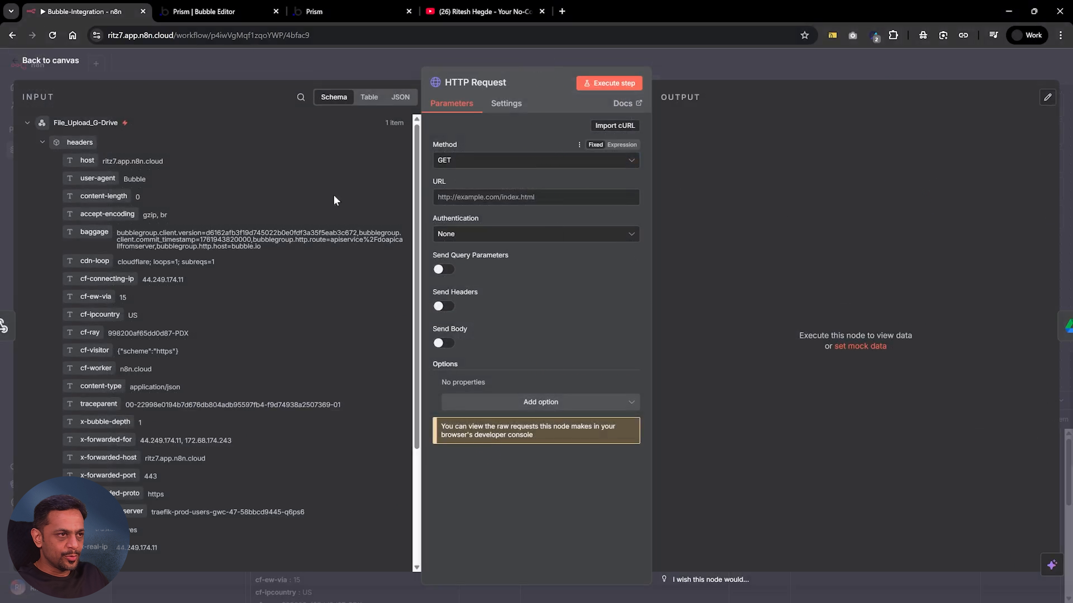
Map the webhook's query file value into the HTTP Request URL as {{ $json.query.file }} and execute the node
scroll(152, 292, down, 4)
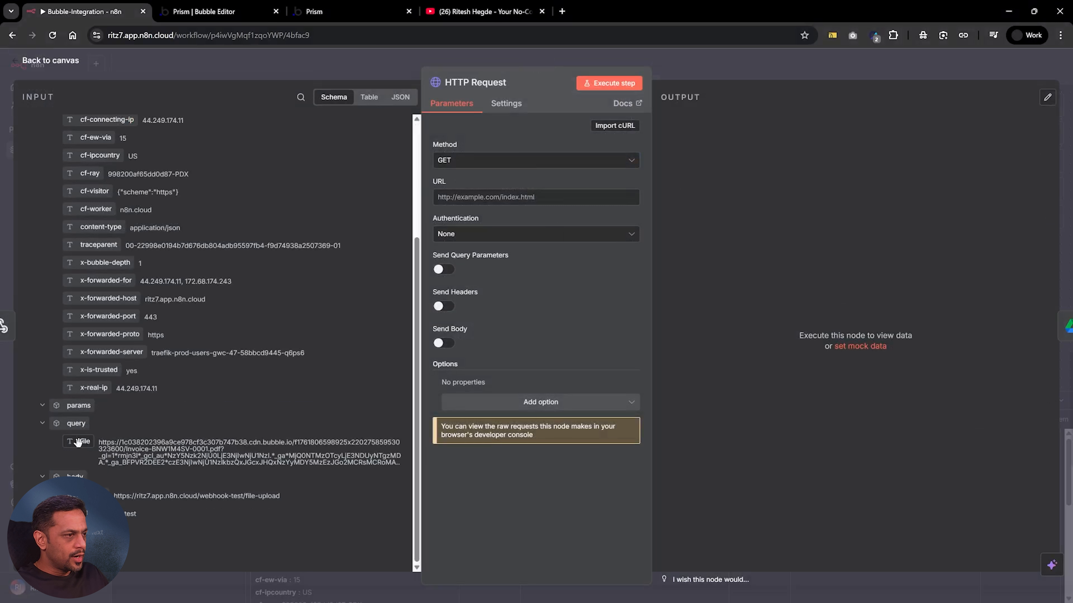
drag(78, 442, 447, 200)
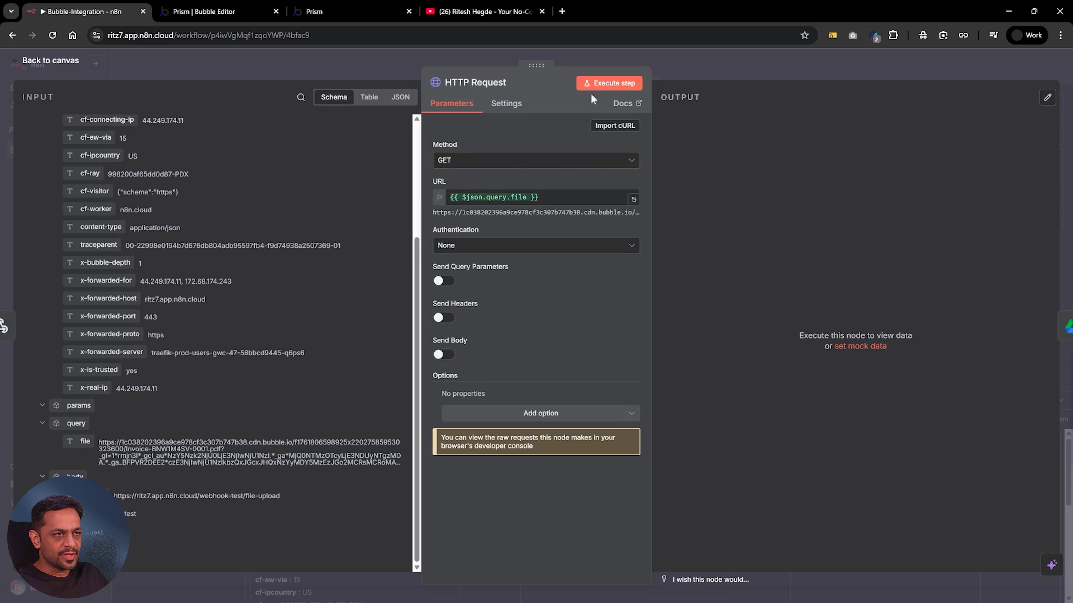
click(604, 85)
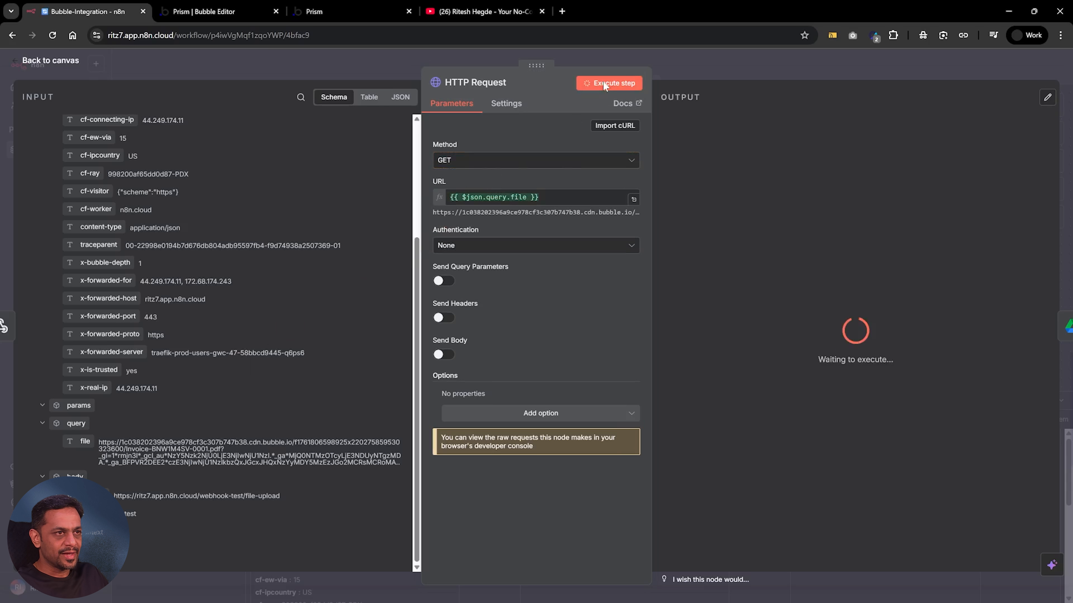
click(703, 61)
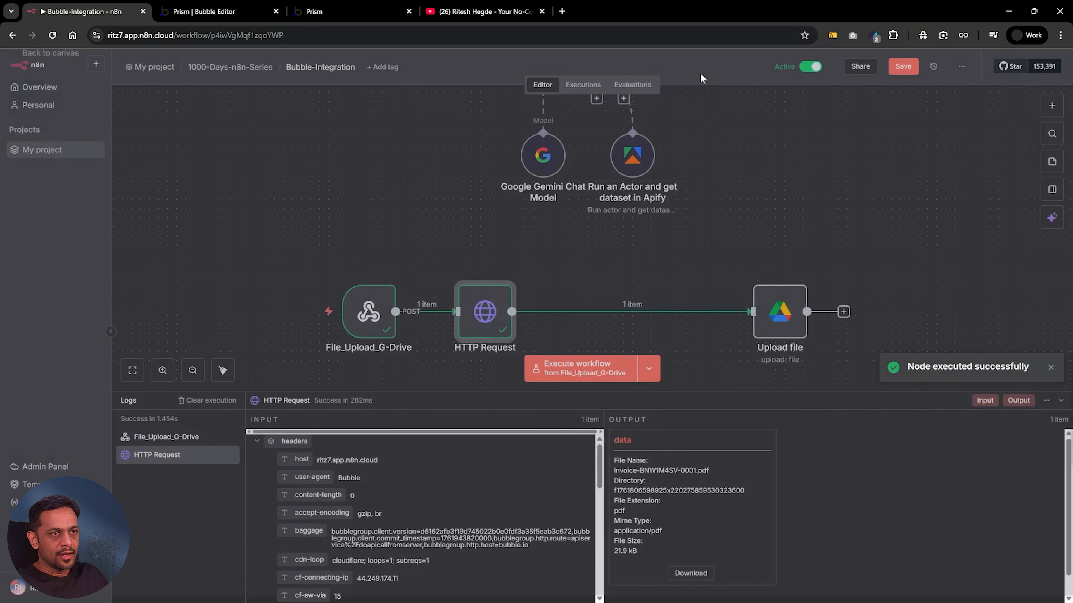
Reopen the Upload file node and set its file name to Bubble-File
double_click(761, 315)
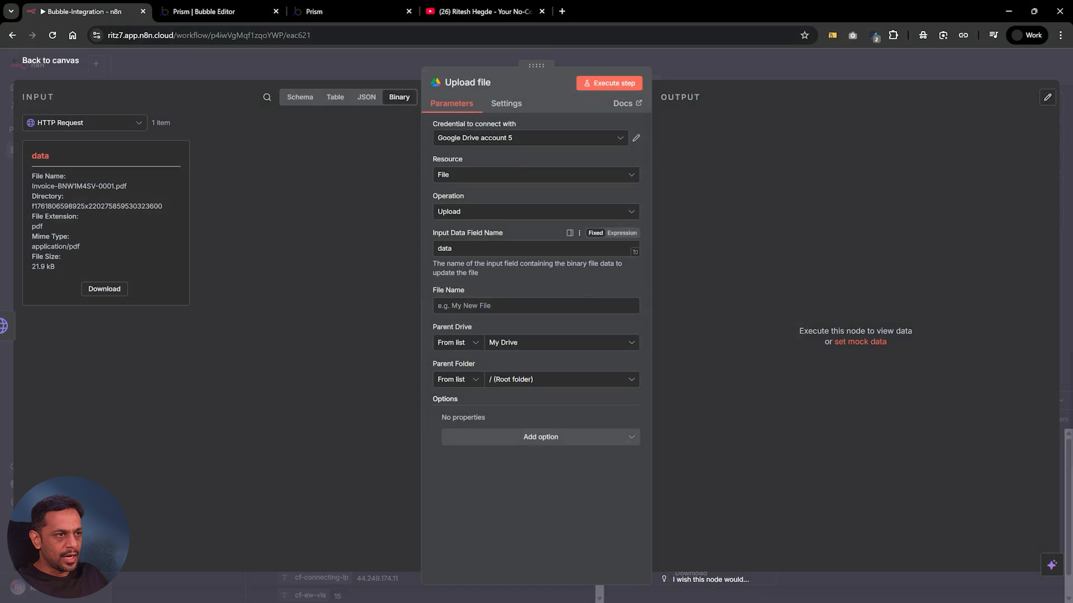
click(452, 306)
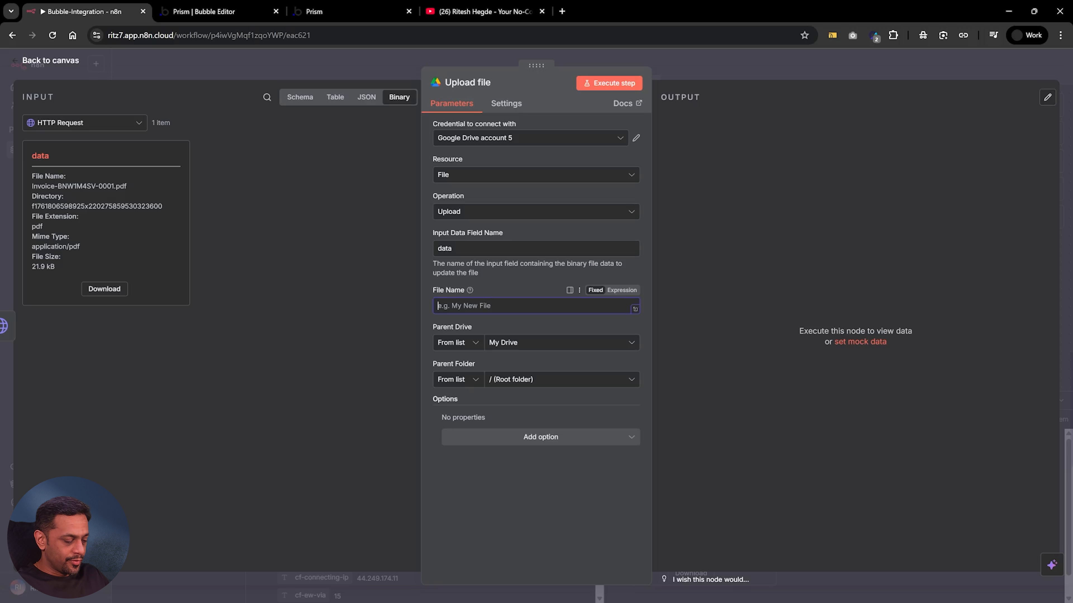
text(Bubble-File)
click(519, 293)
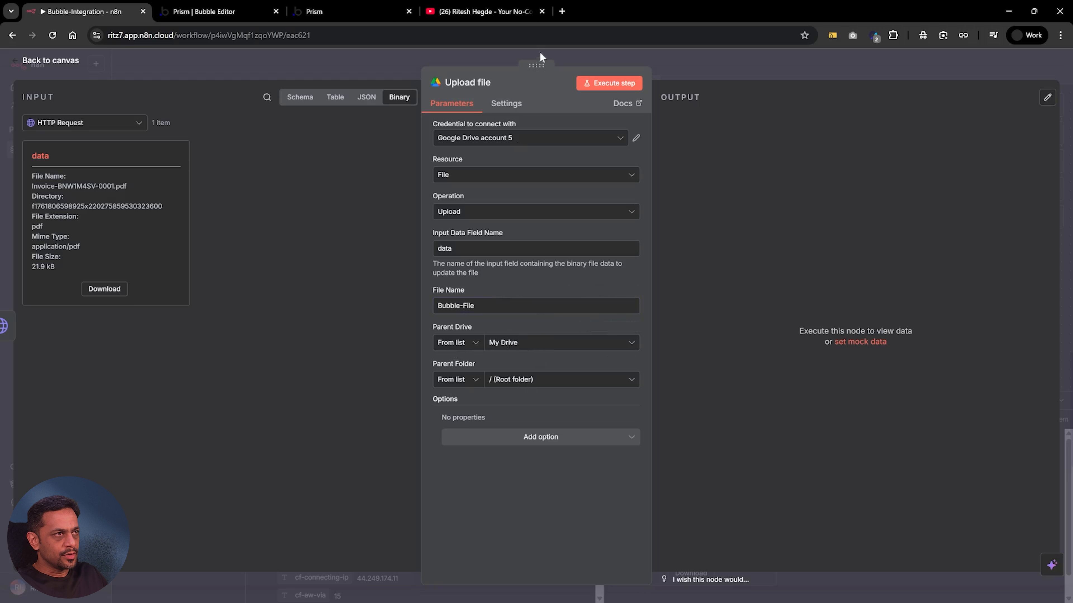
Open Google Drive in a new browser tab and create a folder named Bubble-Upload inside the Temp-1000-days challenge folder
click(562, 11)
text(d)
key(Return)
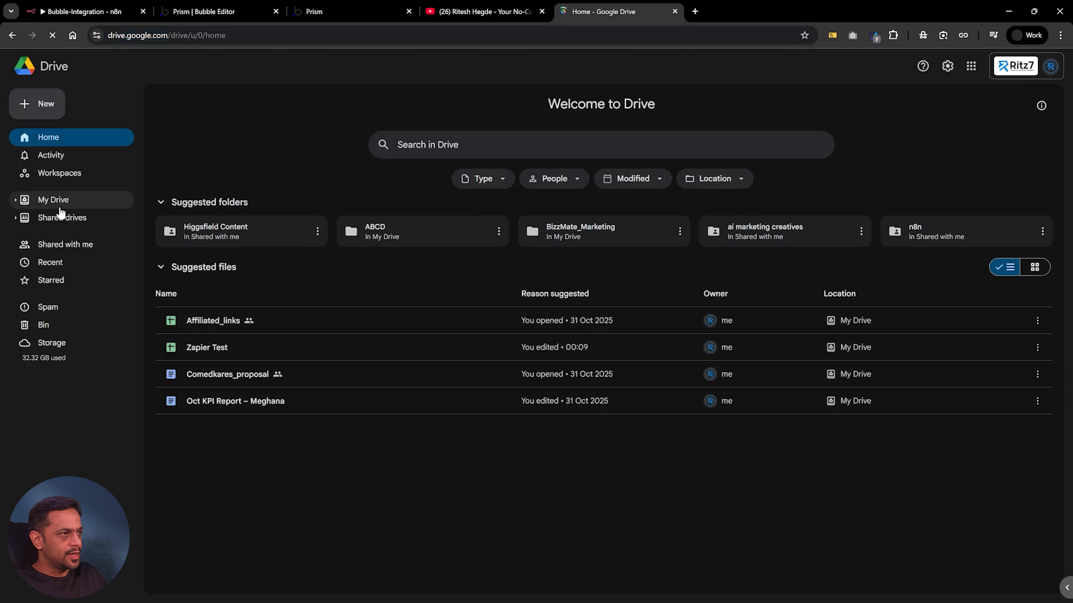
click(55, 200)
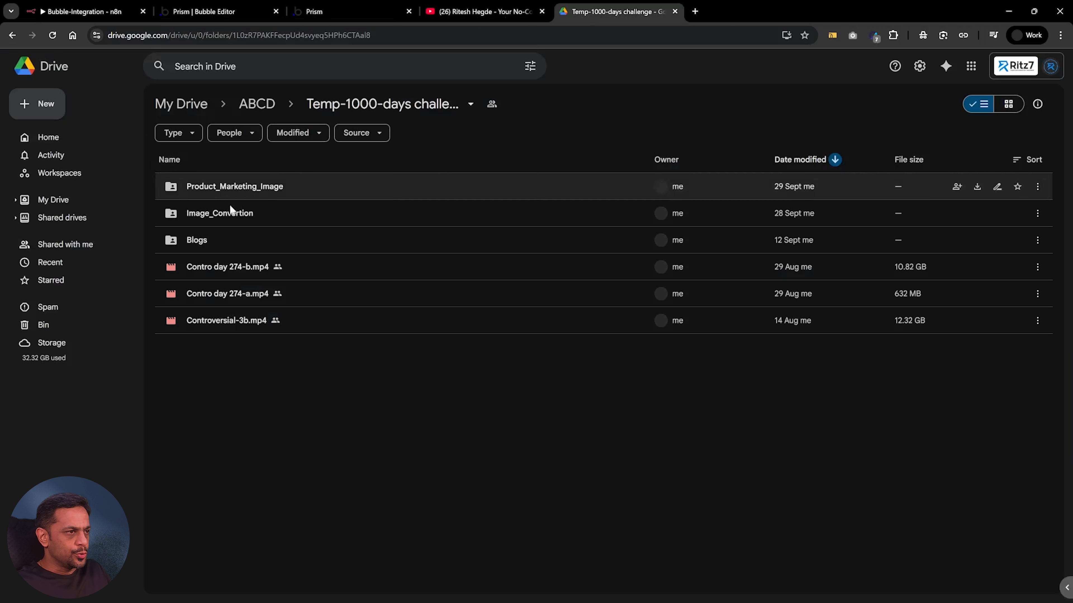
click(42, 105)
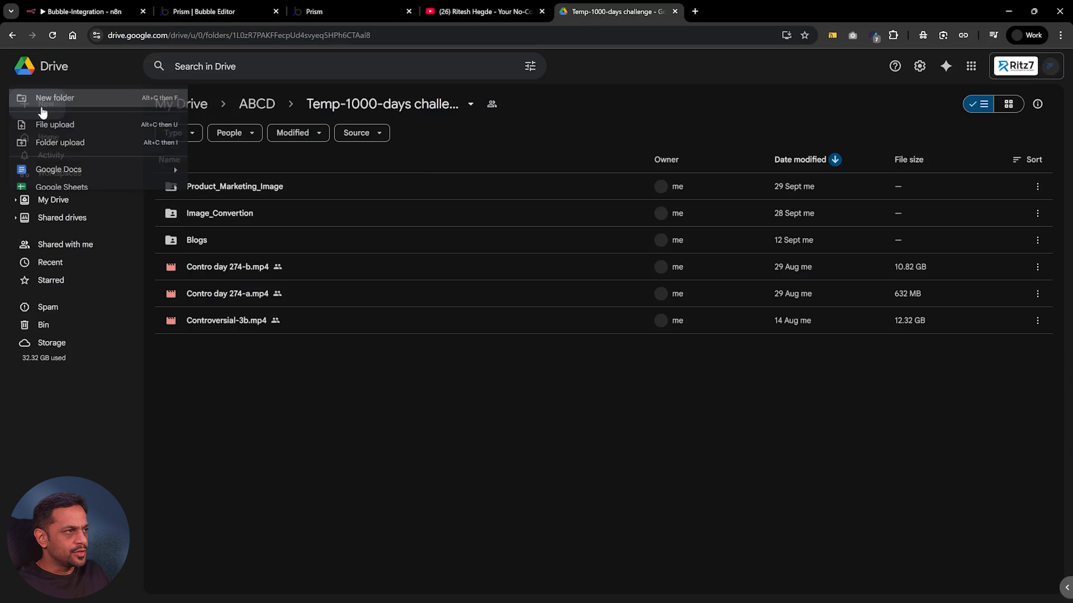
click(55, 99)
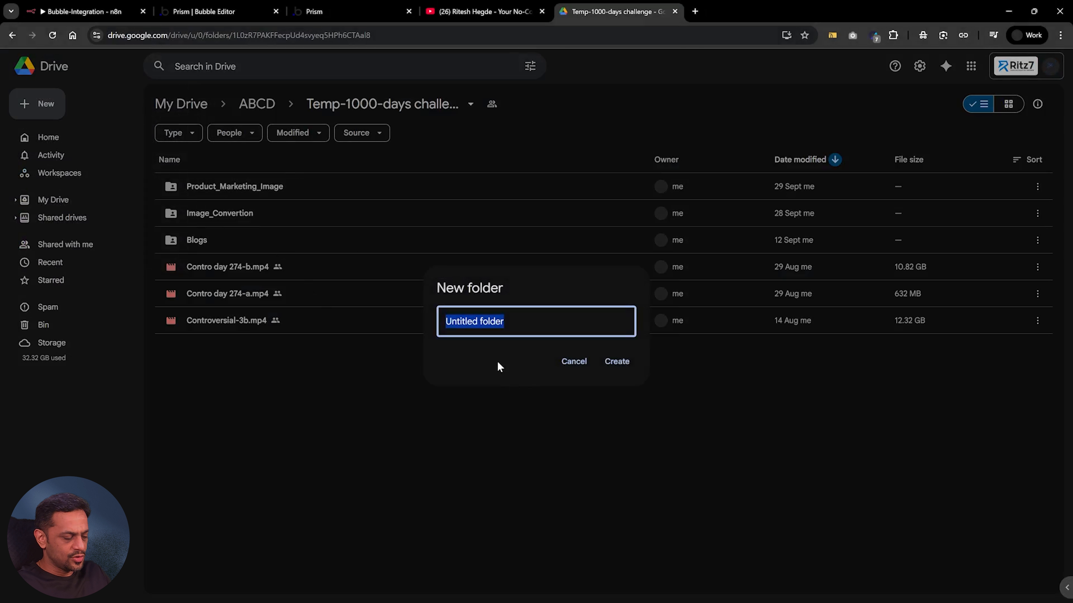
text(Bubble-Upload)
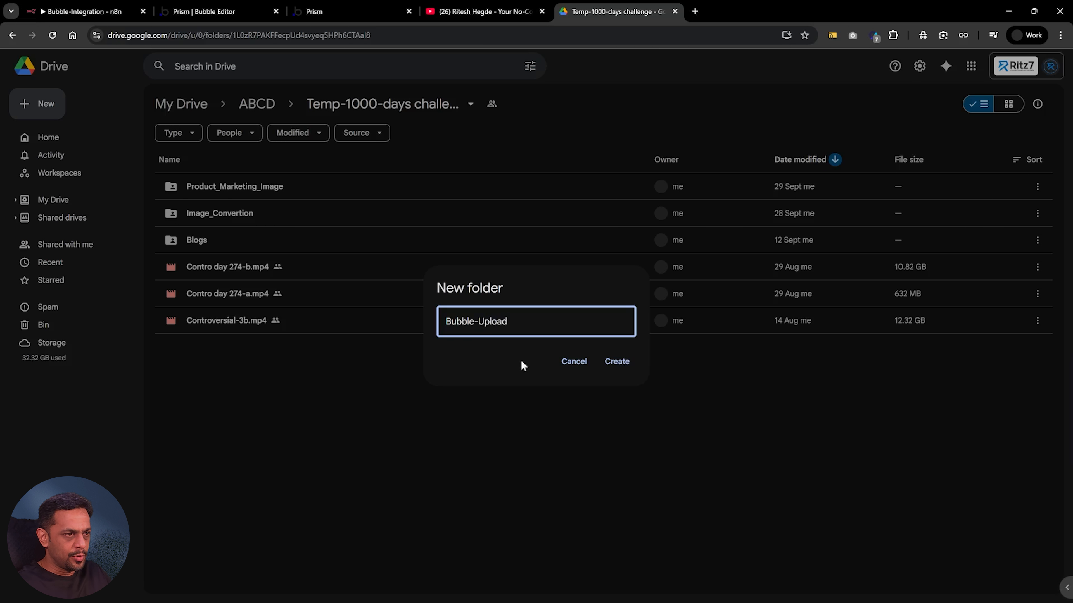
key(Return)
Open the Bubble-Upload folder and select the folder ID at the end of its web address for copying
double_click(207, 181)
click(408, 38)
key(Right)
key(shift+Left)
key(shift+Left)
key(shift+Left)
key(shift+Left)
key(shift+Left)
key(shift+Left)
key(shift+Left)
key(shift+Left)
key(shift+Left)
key(shift+Left)
key(shift+Left)
key(shift+Left)
key(shift+Left)
key(shift+Left)
key(shift+Left)
key(shift+Left)
key(shift+Left)
key(shift+Left)
key(shift+Left)
key(shift+Left)
key(shift+Left)
key(shift+Left)
key(ctrl+c)
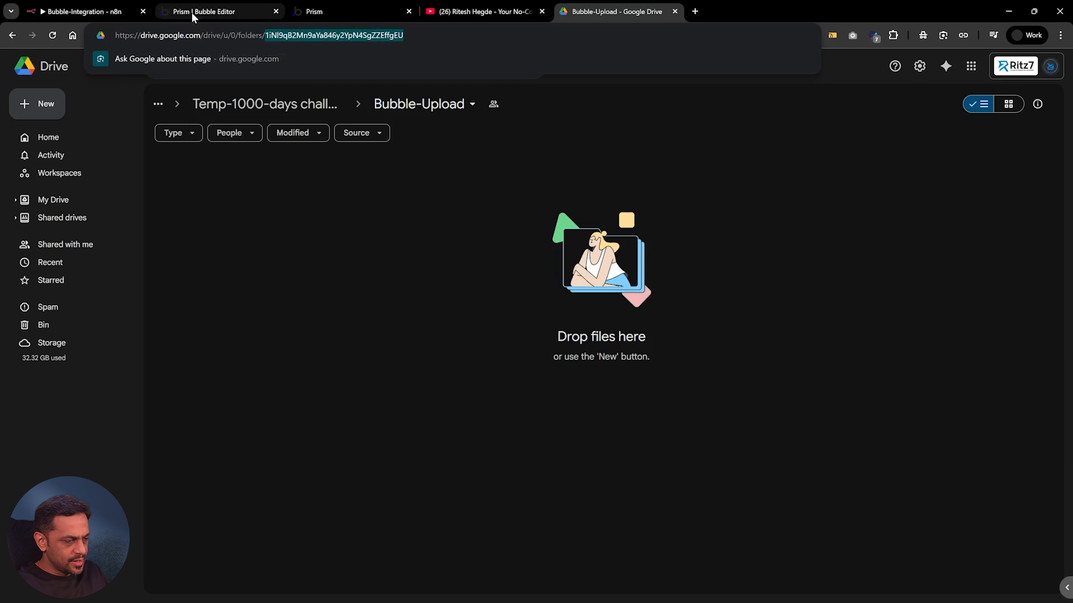
Return to n8n and try setting the Upload file node's parent drive by ID with the copied folder ID
click(84, 12)
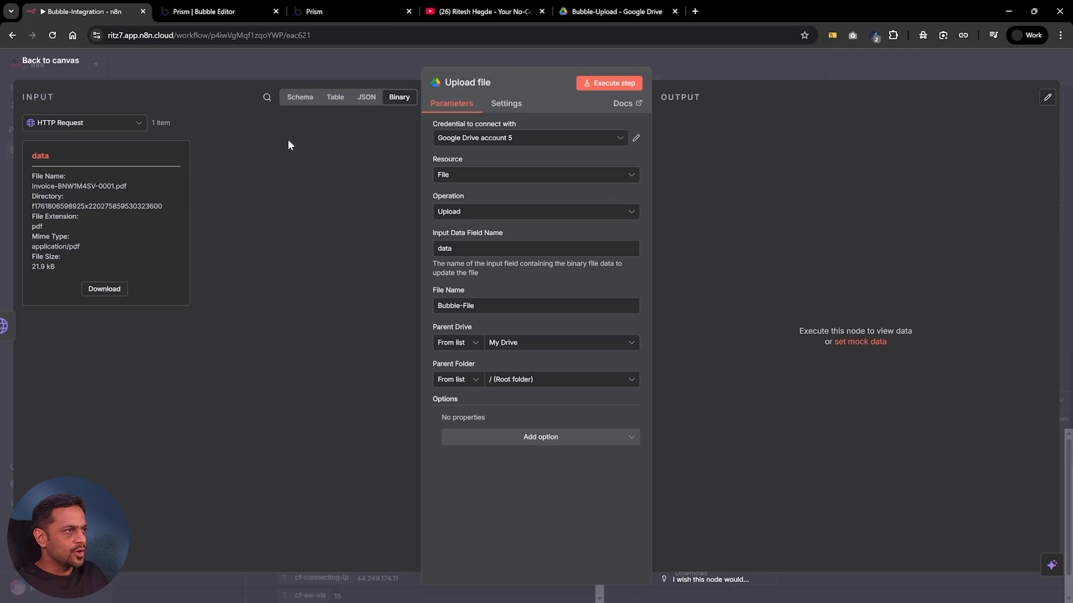
click(453, 348)
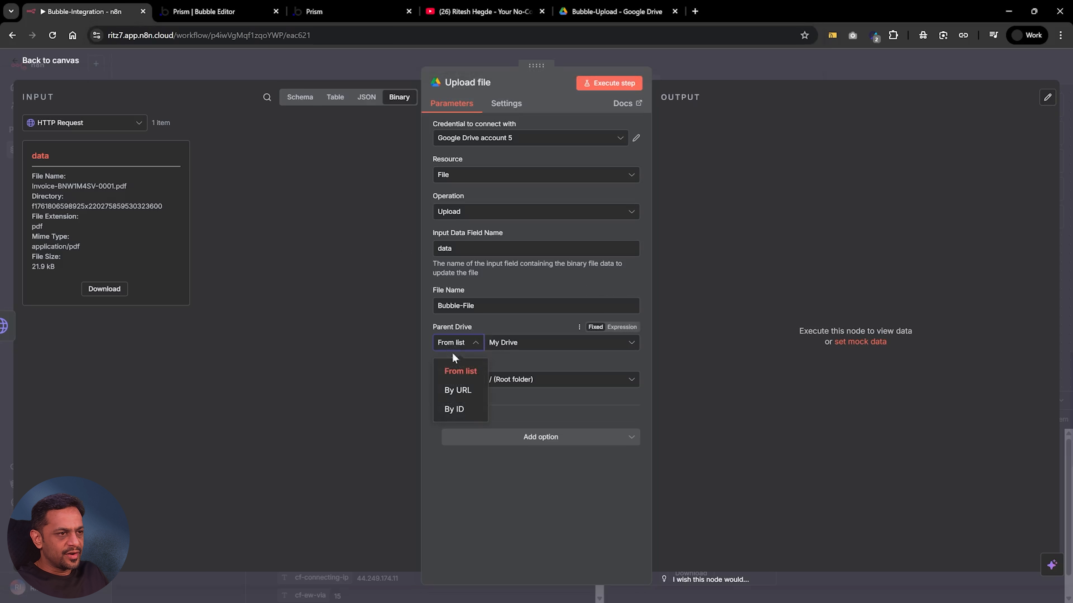
click(454, 410)
click(509, 342)
key(ctrl+a)
key(ctrl+v)
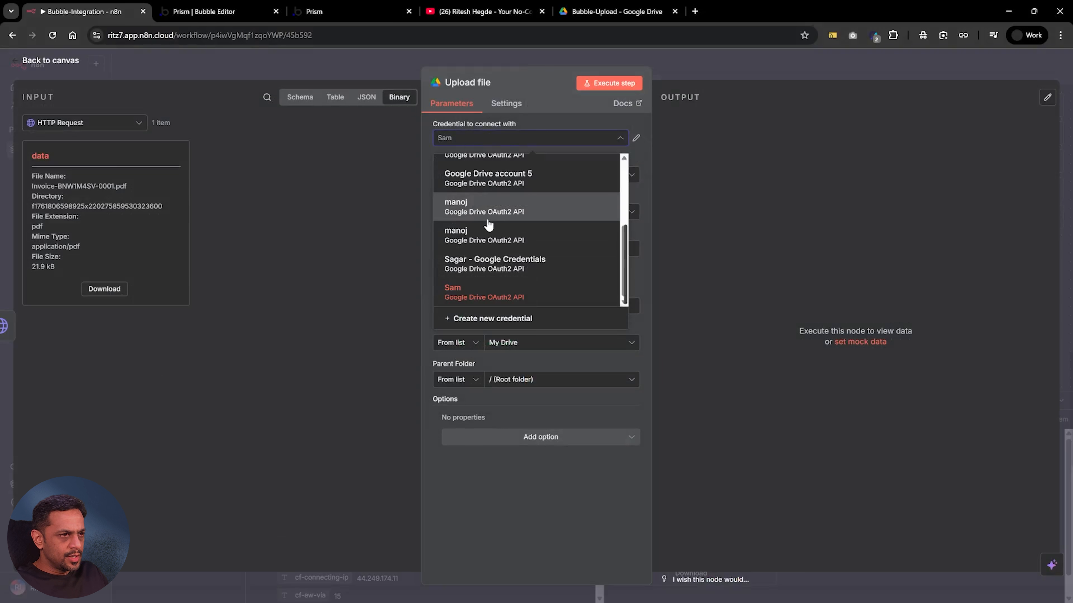
Select the last listed Google Drive credential for the Upload file node and enter a file name beginning with Bubble-
scroll(489, 228, up, 3)
scroll(489, 239, down, 3)
click(481, 289)
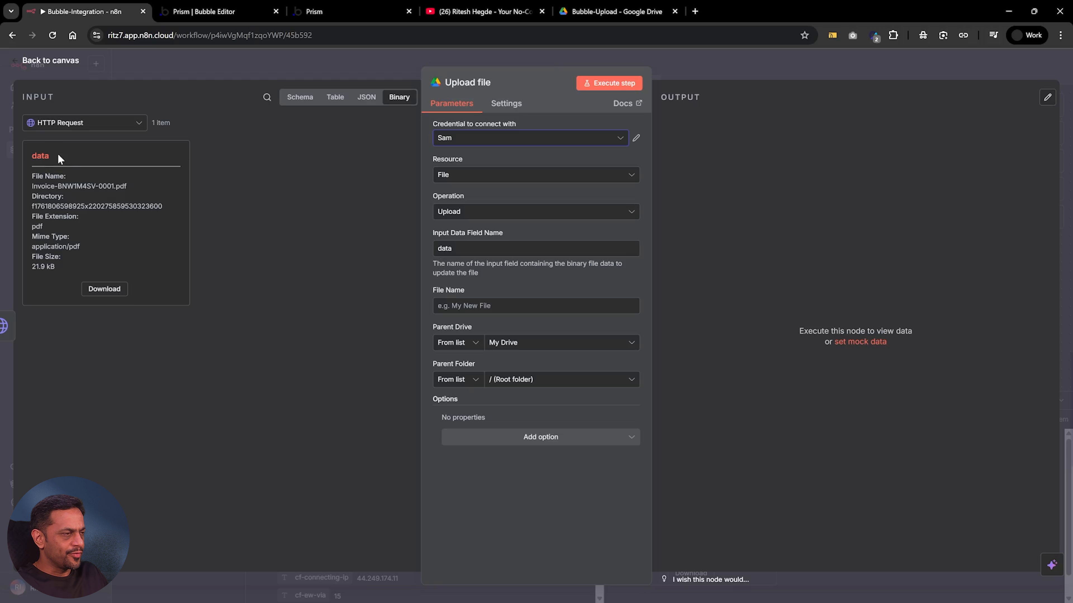
click(451, 305)
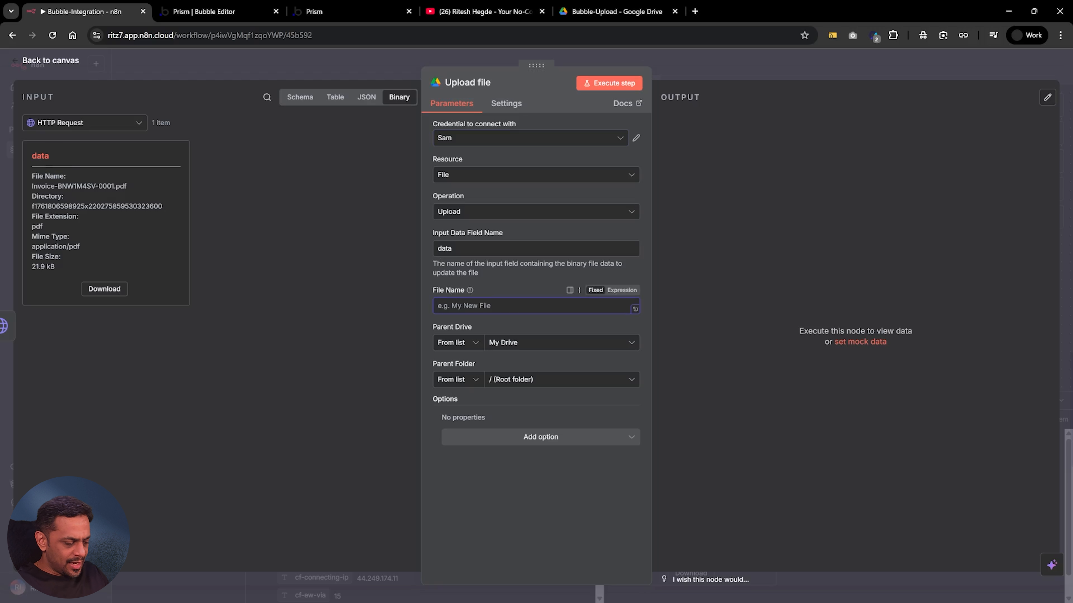
text(Bubble-Upload)
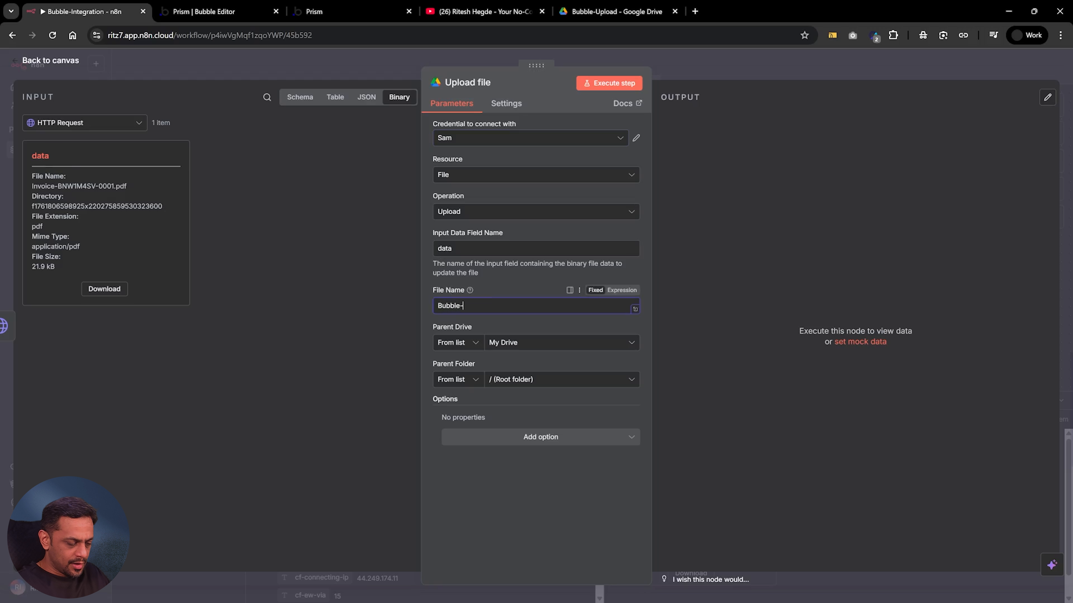
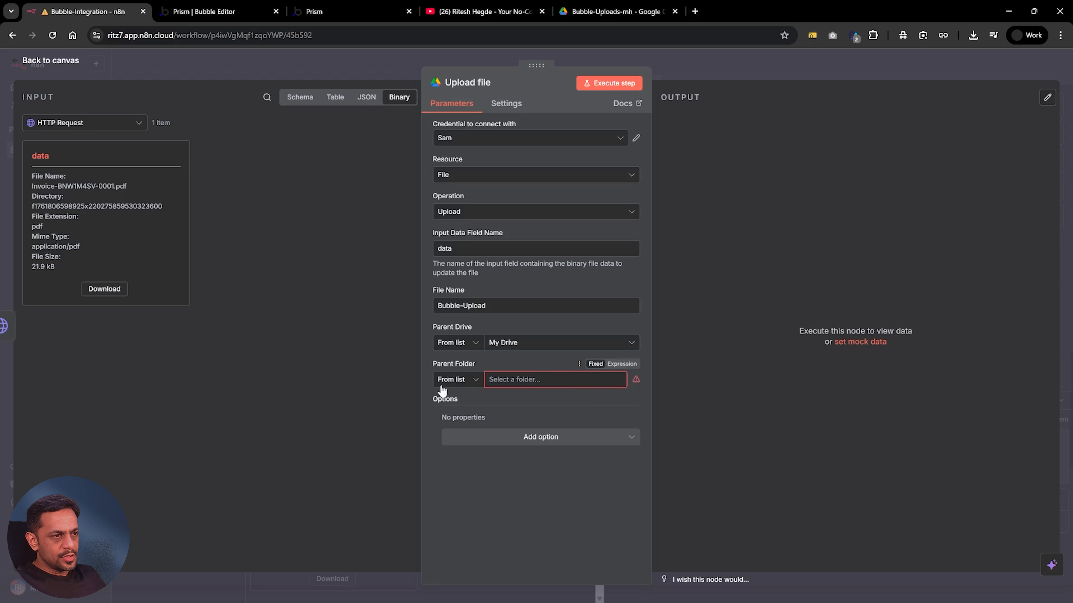
Set the Upload file node's parent folder by ID, using the Bubble-Uploads-rnh folder ID copied from its Google Drive address
click(447, 383)
click(456, 446)
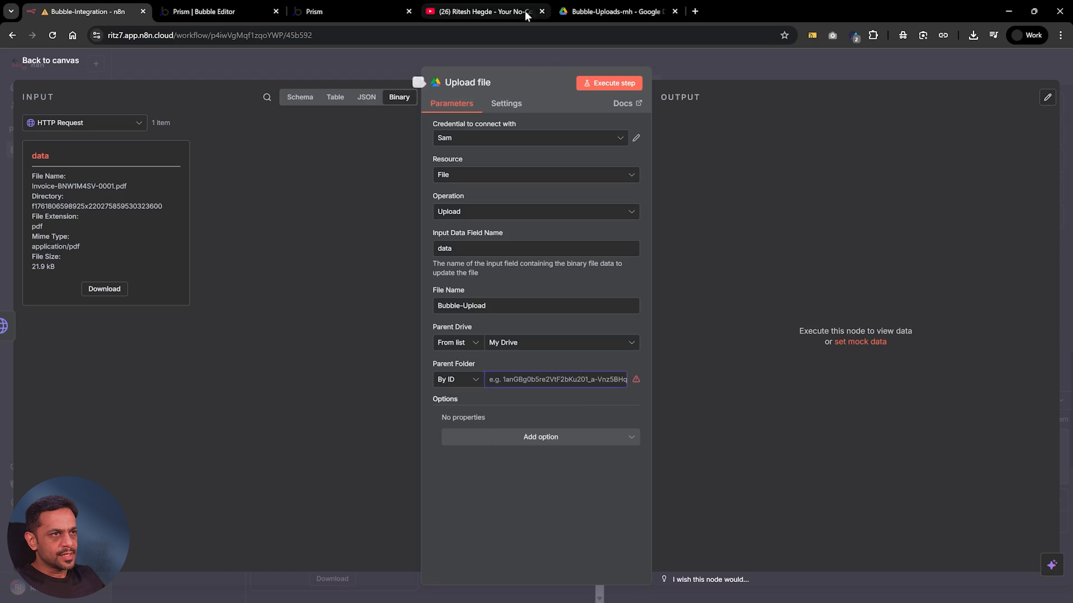
click(600, 10)
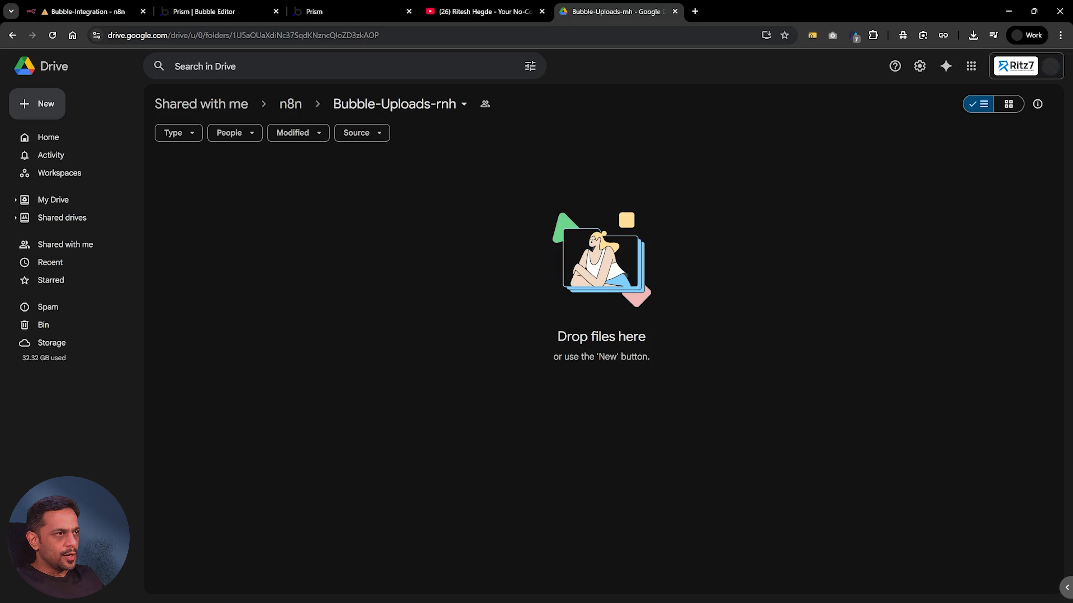
drag(232, 35, 401, 38)
key(ctrl+c)
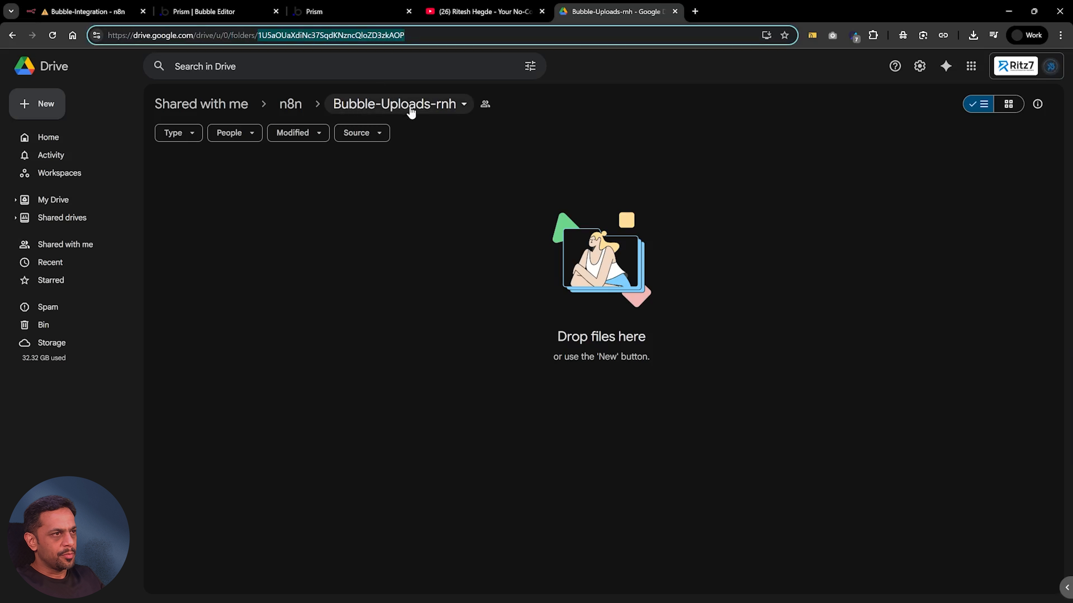
click(91, 11)
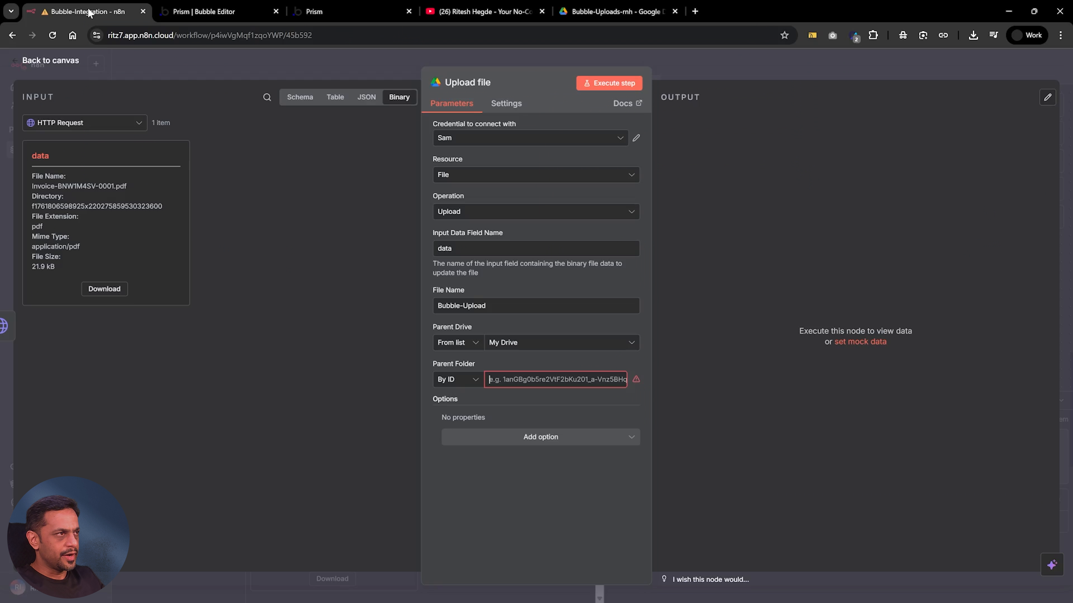
key(ctrl+v)
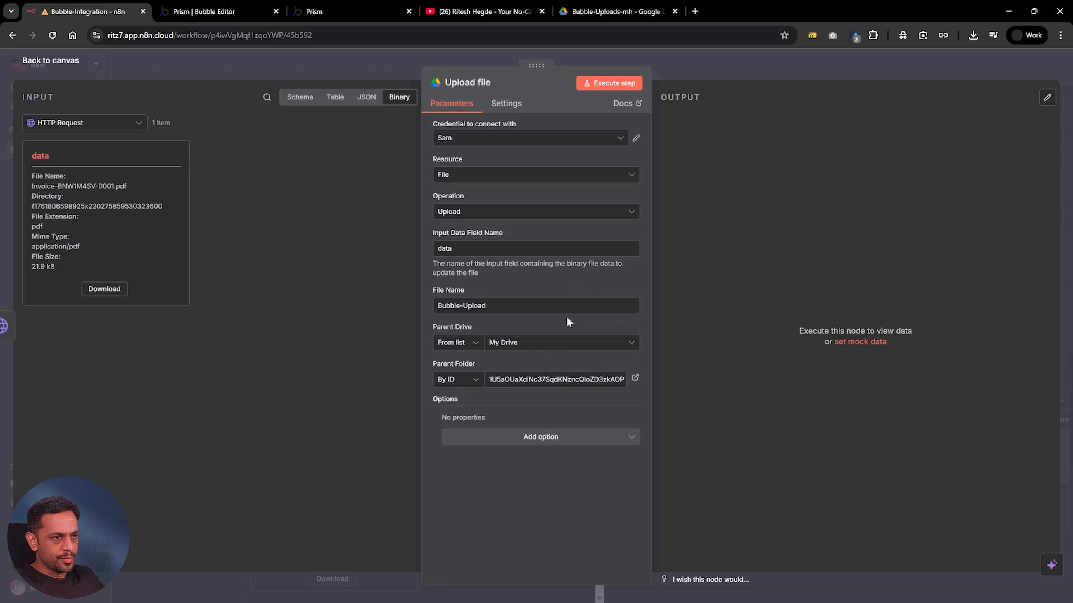
Execute the Upload file node and preview the uploaded Bubble-Upload PDF in the Google Drive folder
click(602, 84)
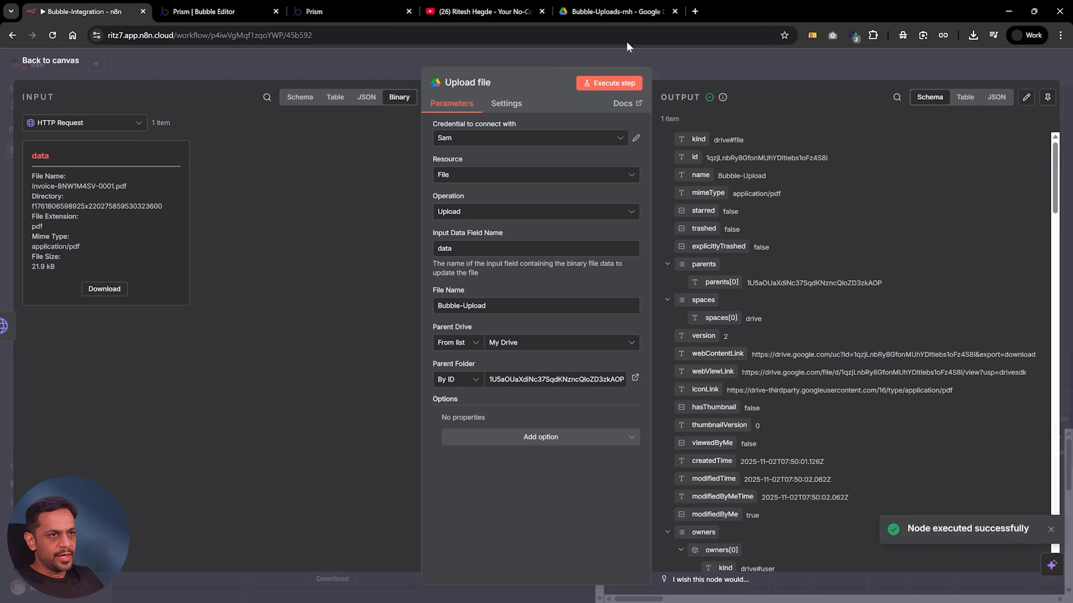
click(612, 12)
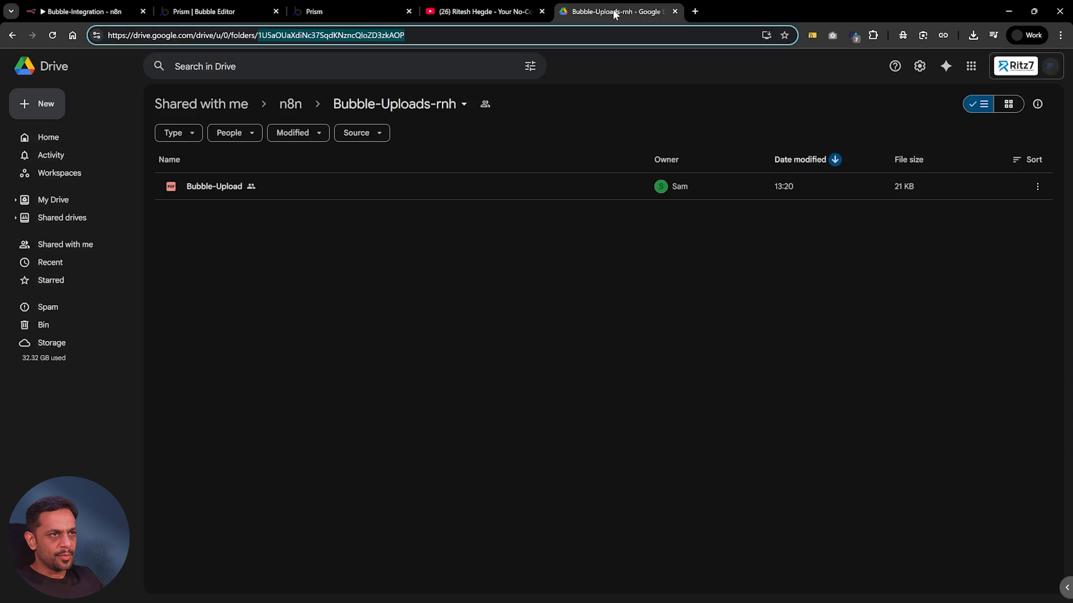
double_click(205, 181)
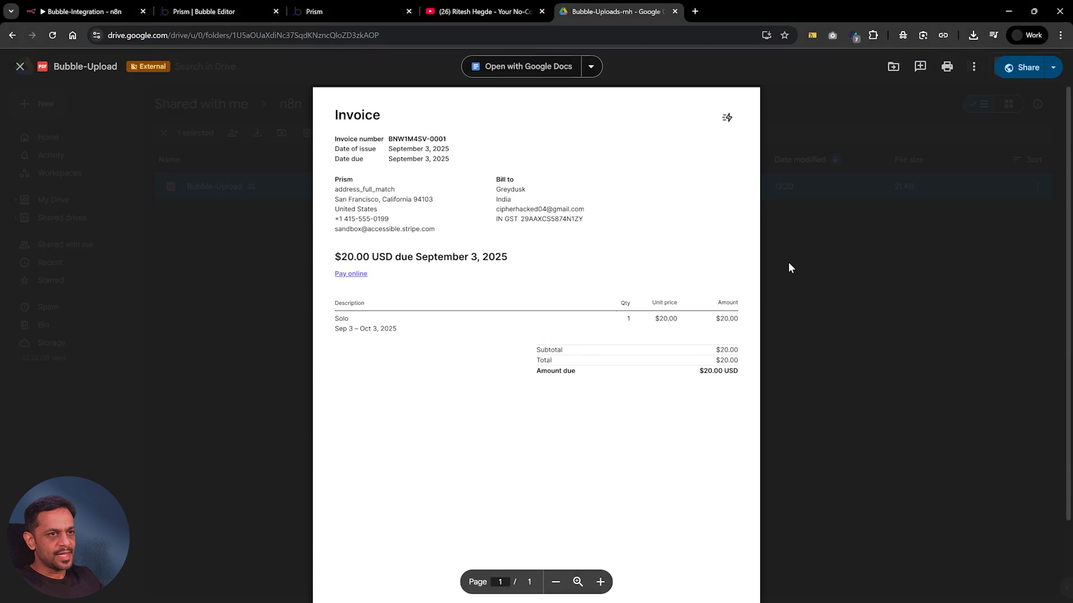
click(789, 267)
Return to the n8n workflow and copy the File_Upload_G-Drive webhook's production URL
click(313, 12)
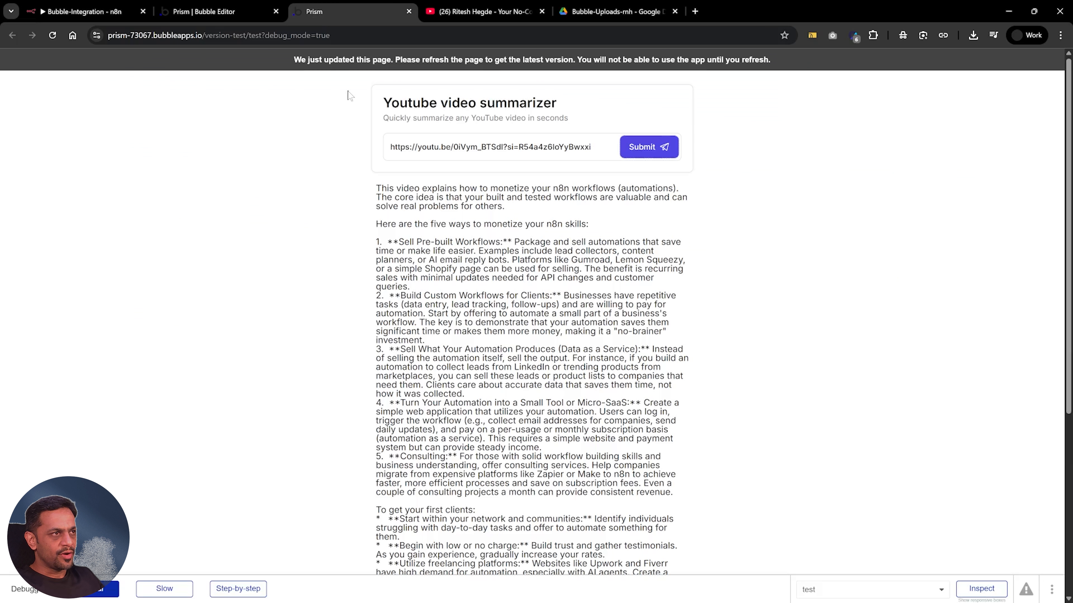
click(236, 12)
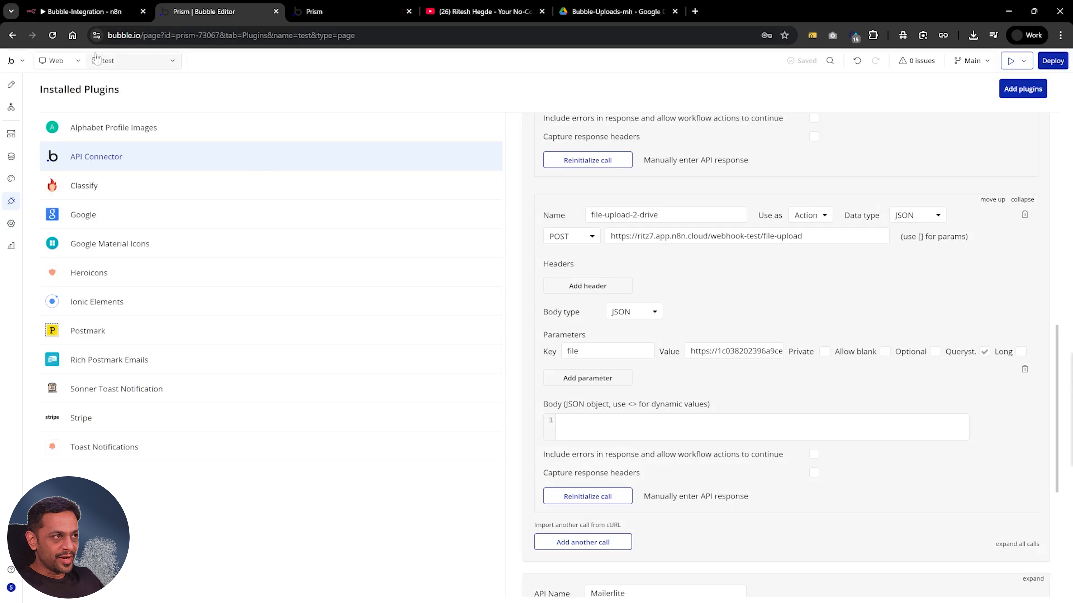
click(81, 12)
click(678, 59)
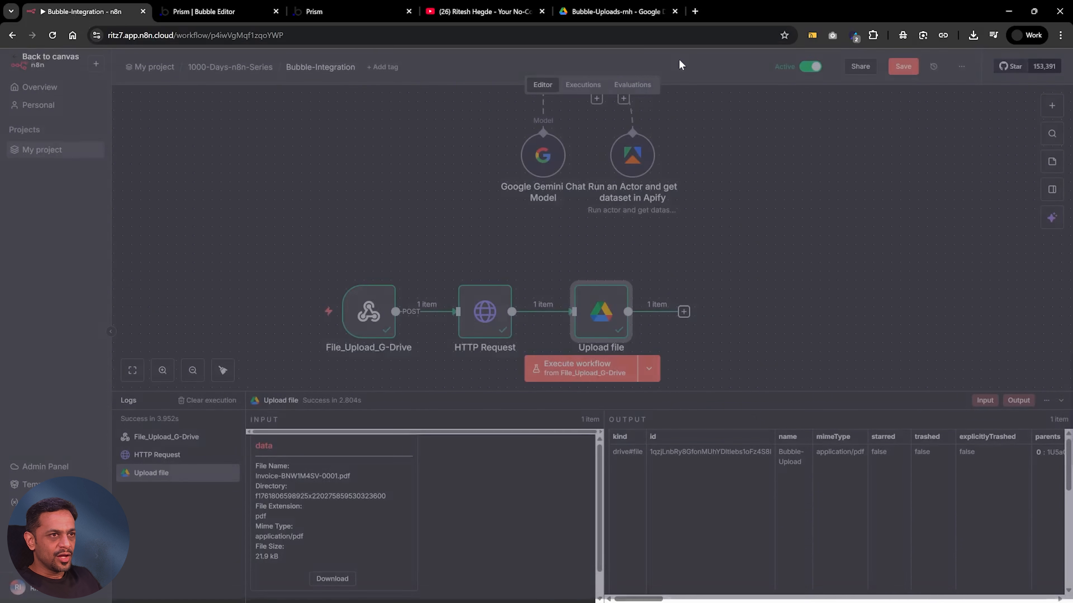
double_click(362, 316)
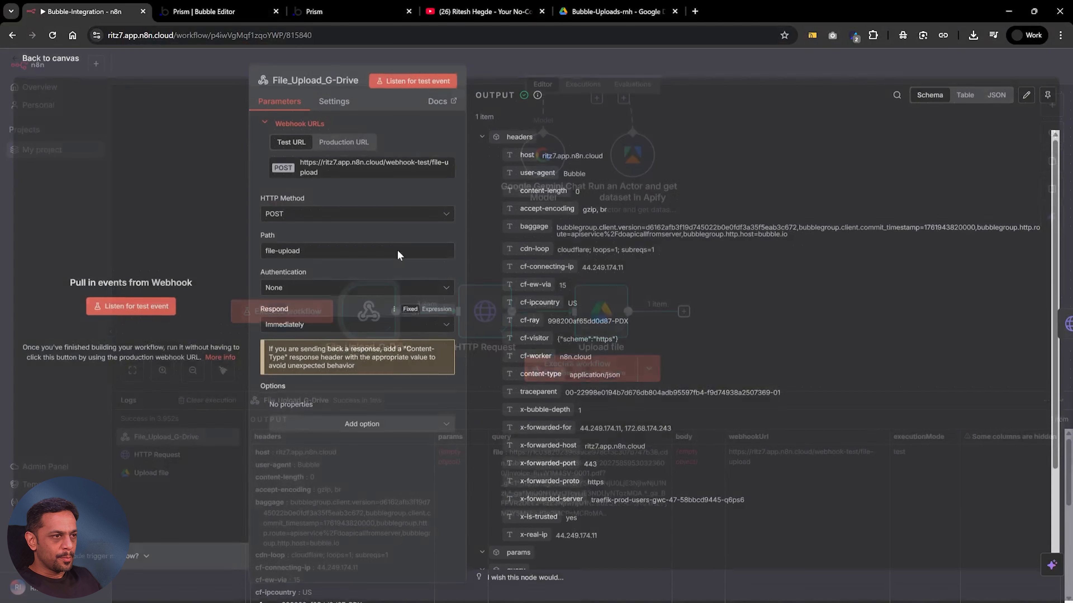
click(344, 145)
click(337, 169)
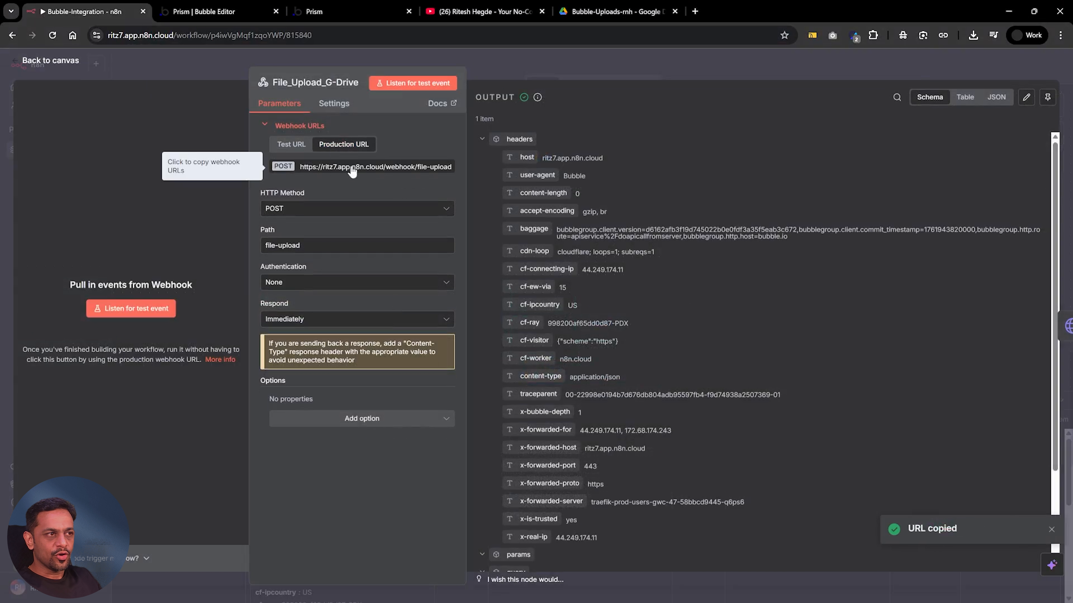
click(613, 61)
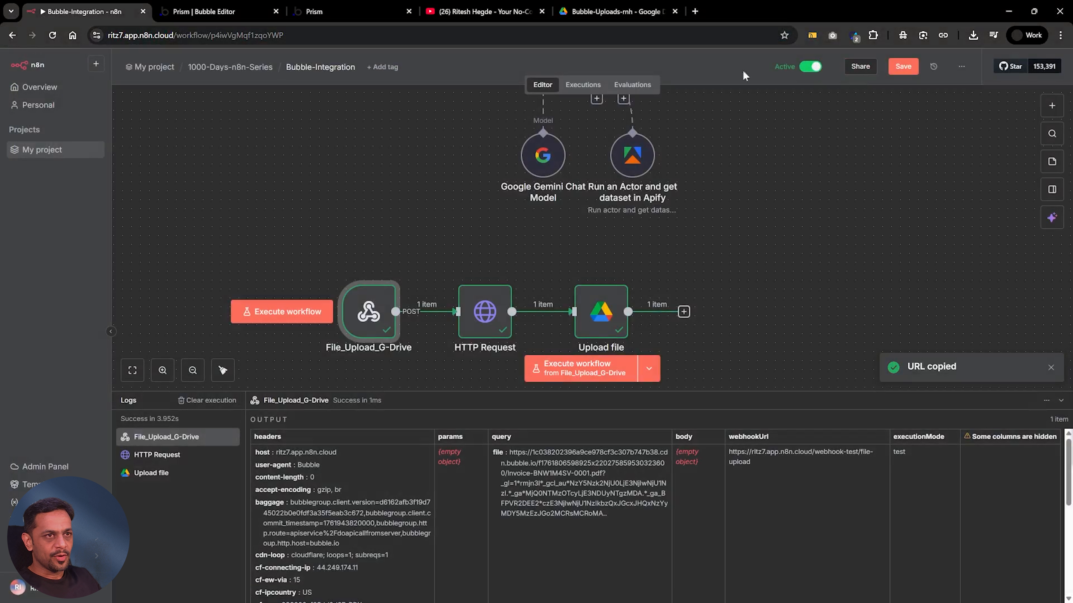
click(238, 12)
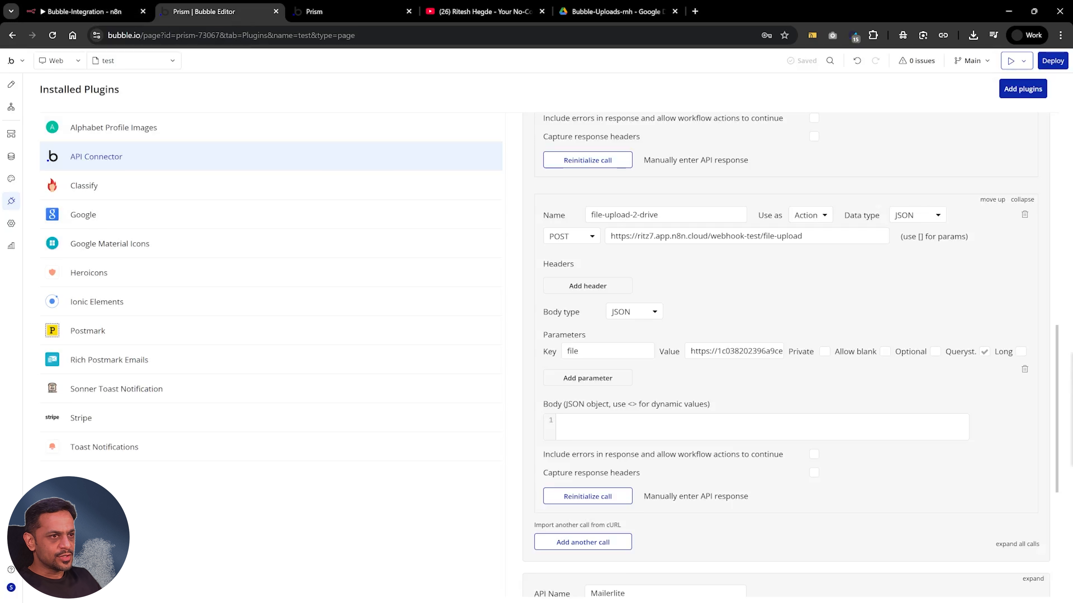
double_click(694, 237)
triple_click(694, 237)
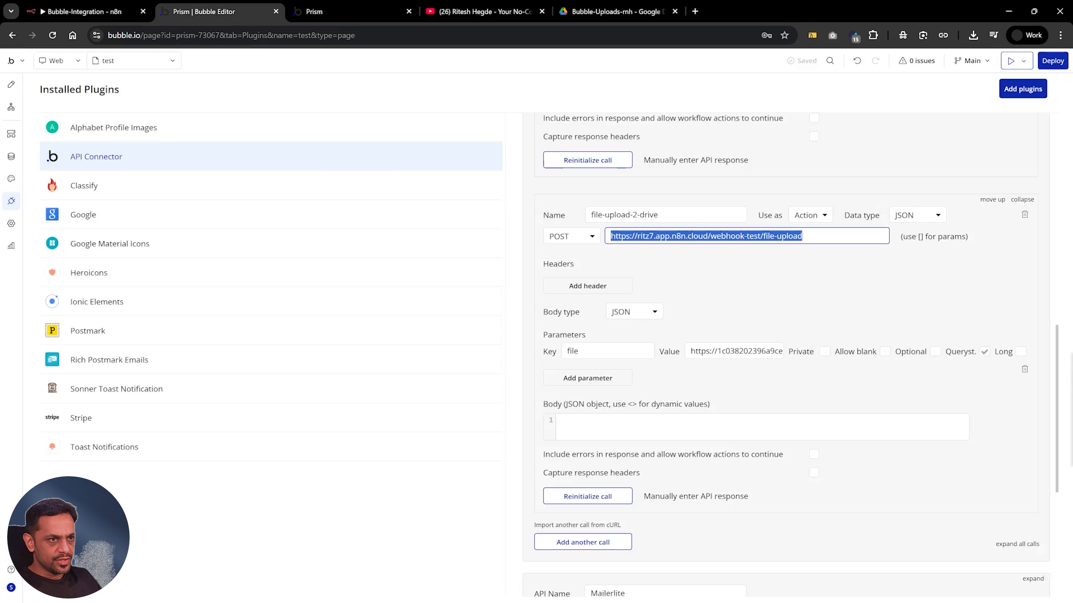
key(ctrl+v)
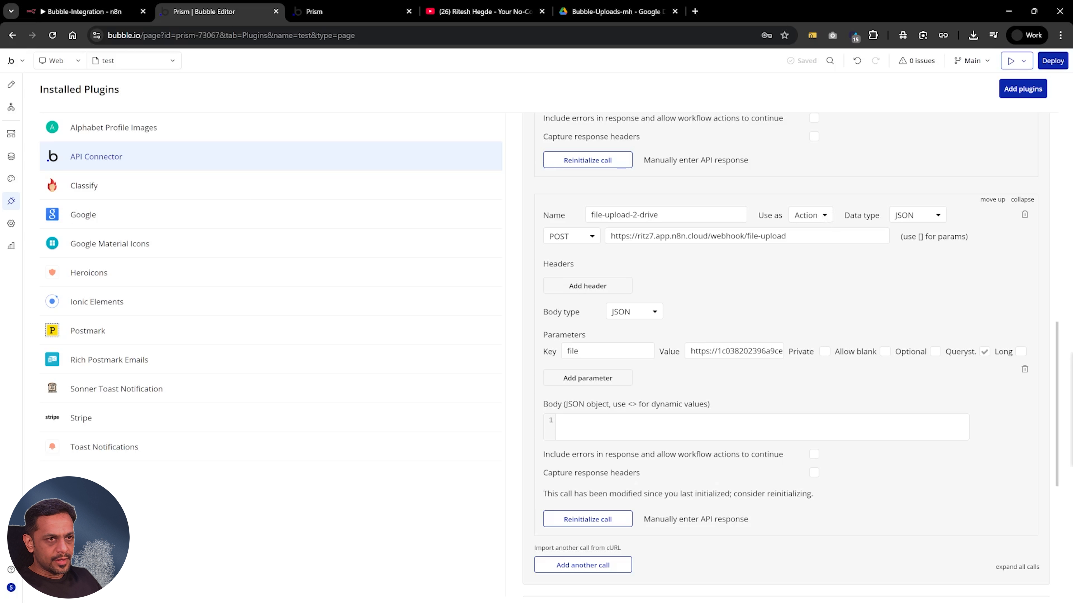
Open the page design and make the GR video summarizer group not visible on page load
click(11, 84)
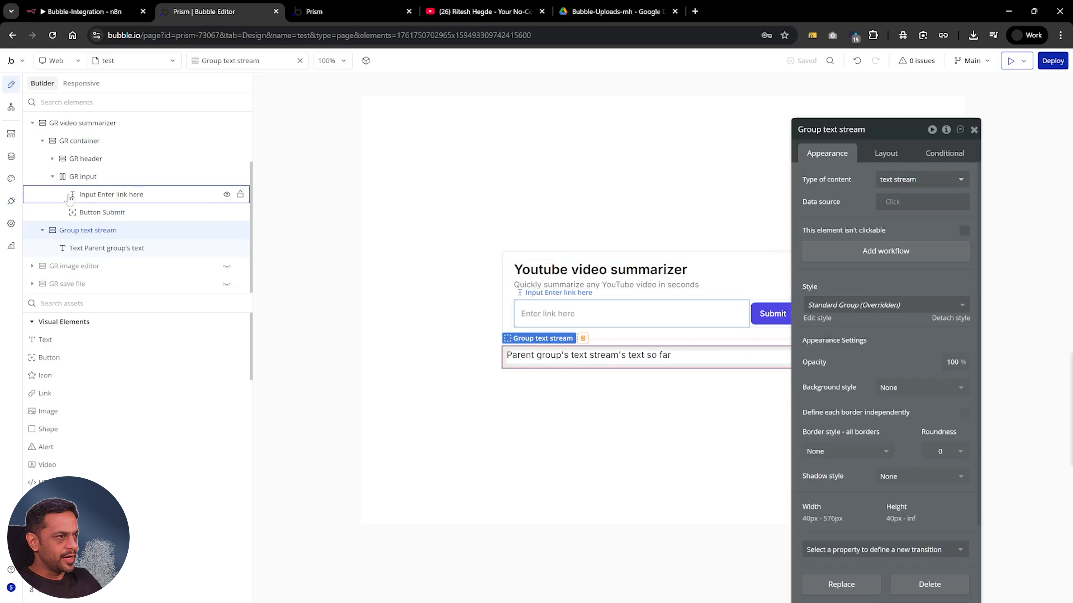
scroll(46, 177, up, 2)
click(32, 193)
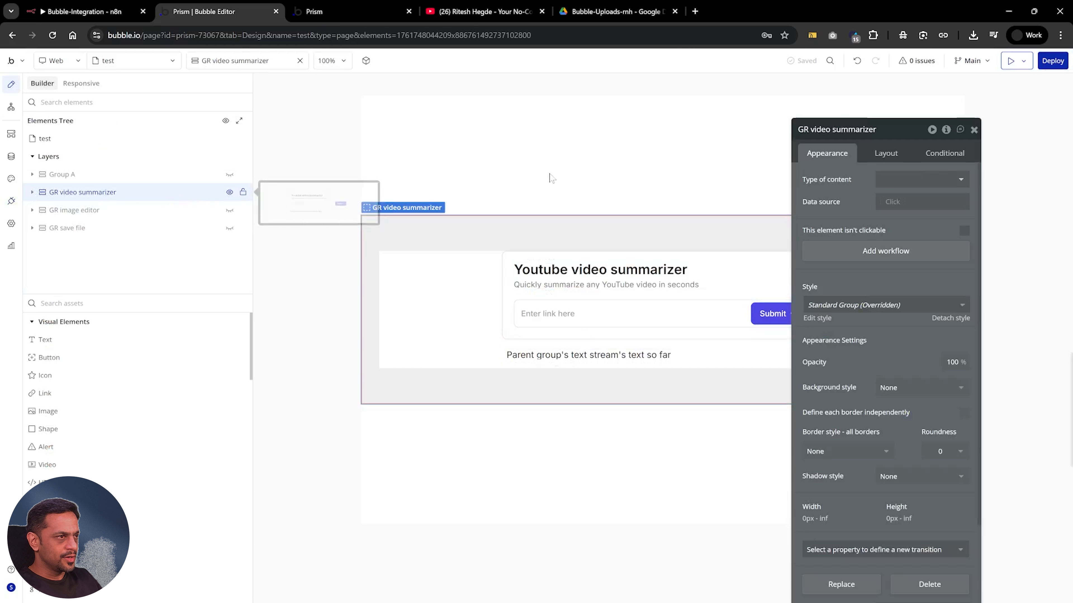
click(892, 157)
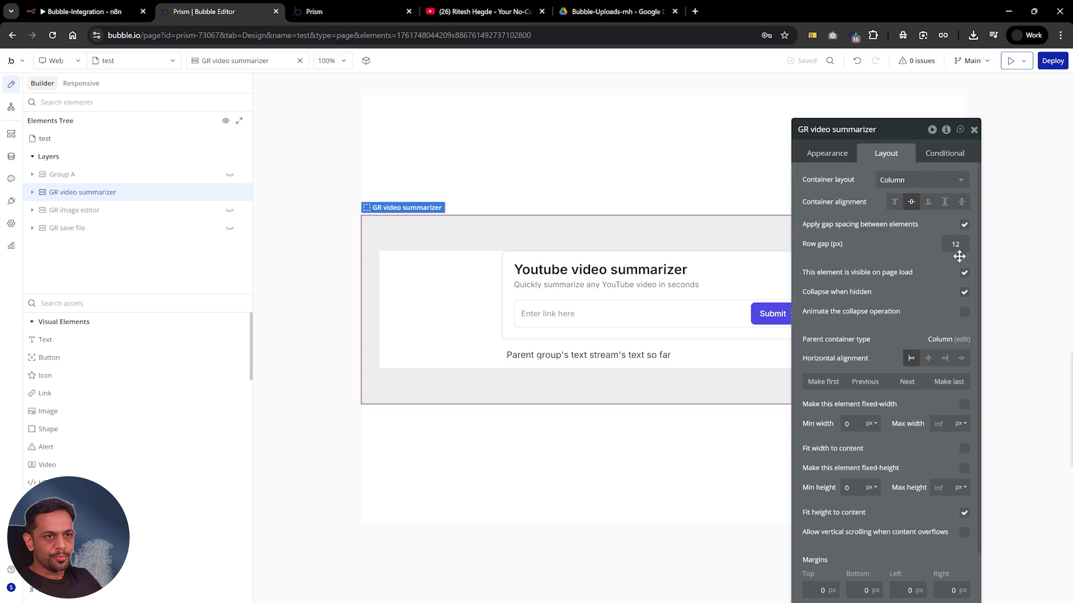
click(964, 272)
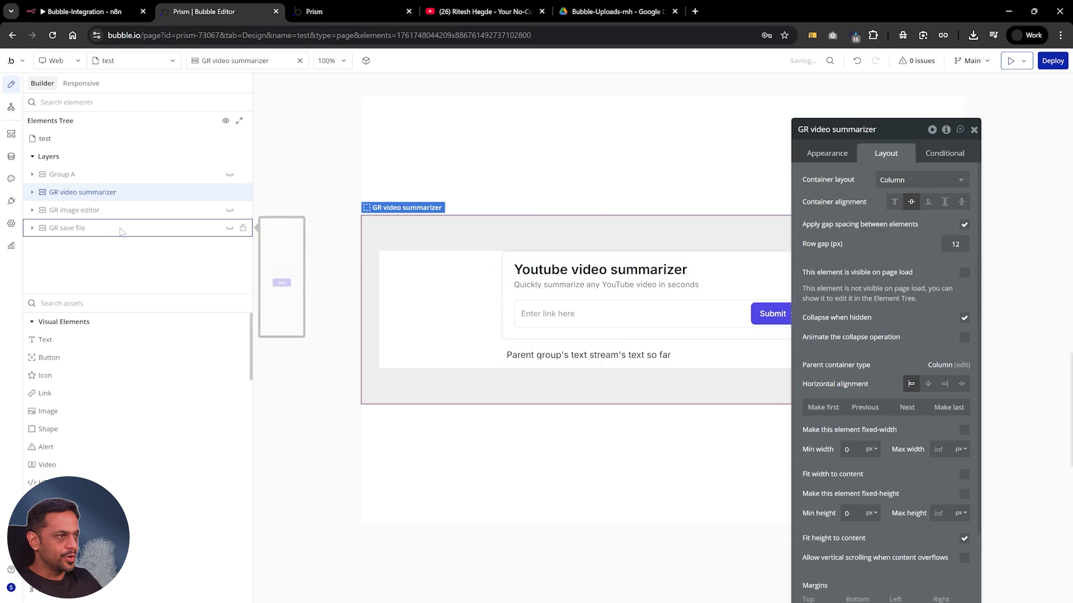
Make the GR save file group visible on page load and show it on the design canvas
click(211, 228)
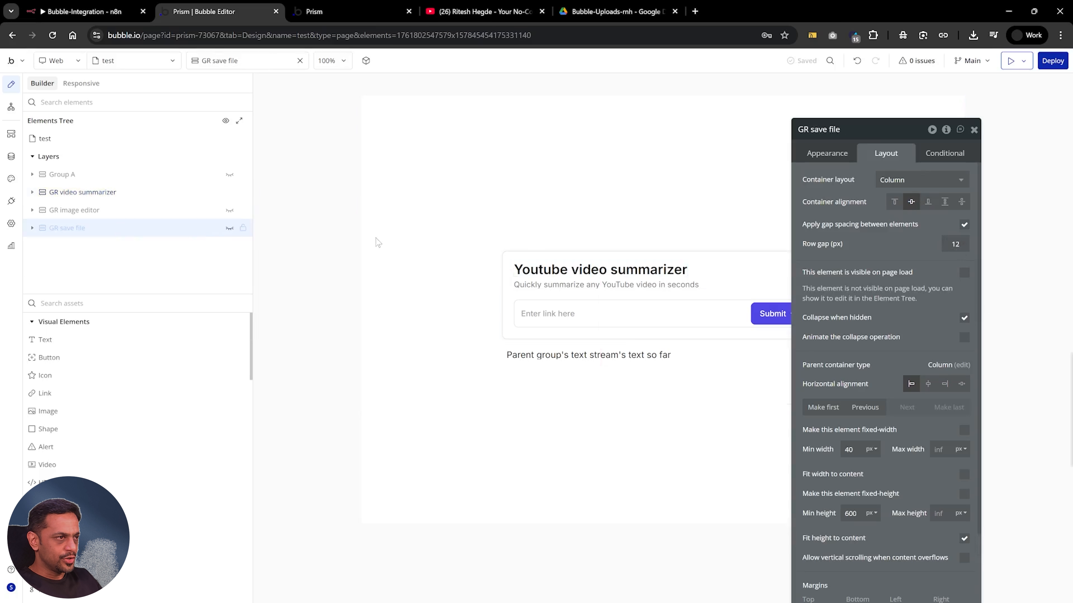
click(965, 274)
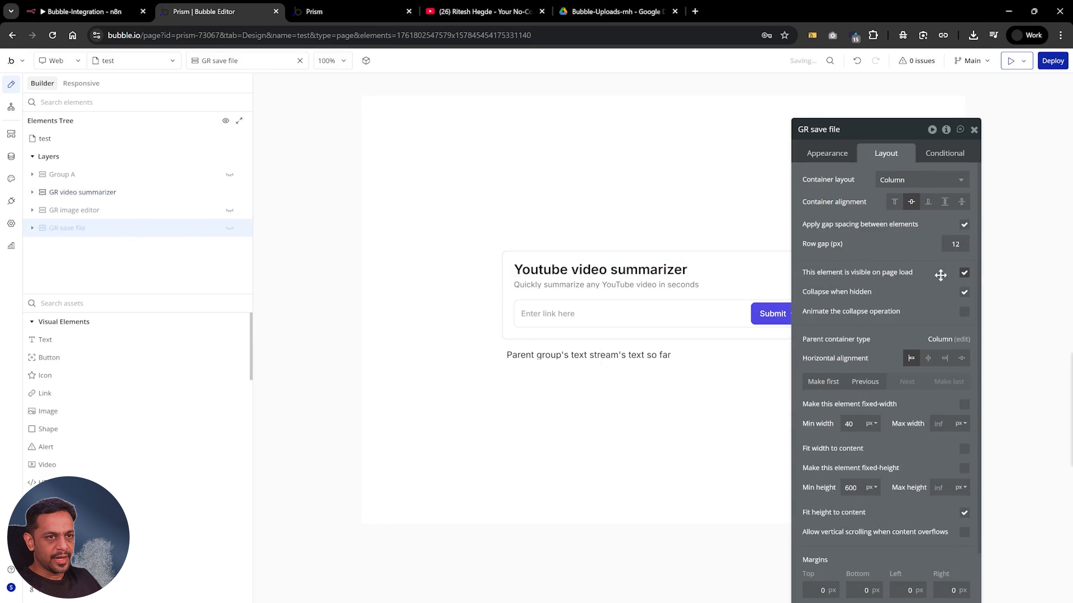
click(169, 235)
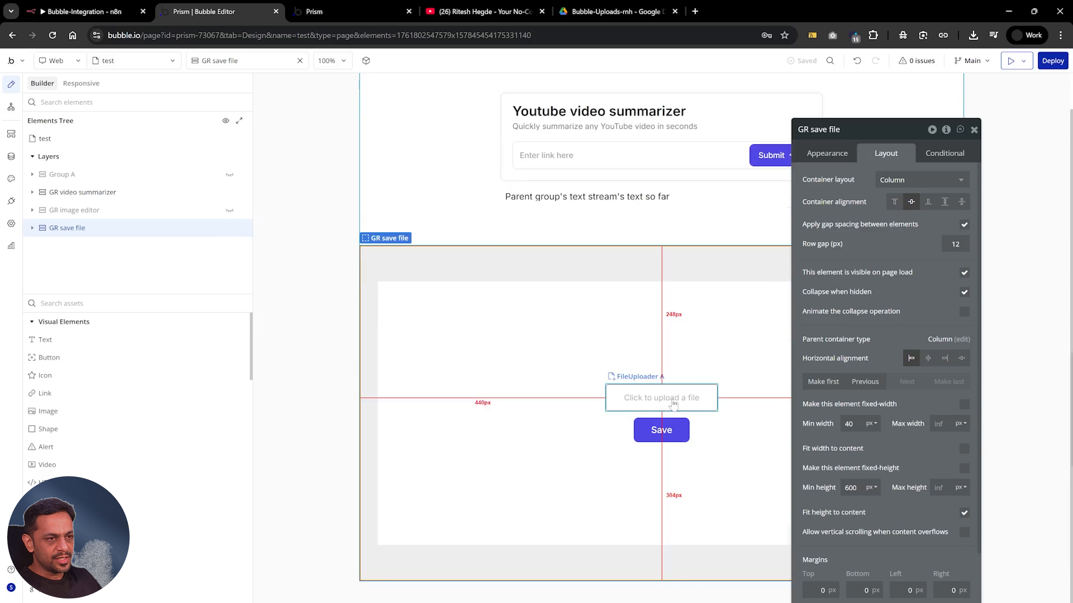
Open the Save button's workflow and delete its Save file to Gdrive - 1 and Sonner toast actions
click(665, 430)
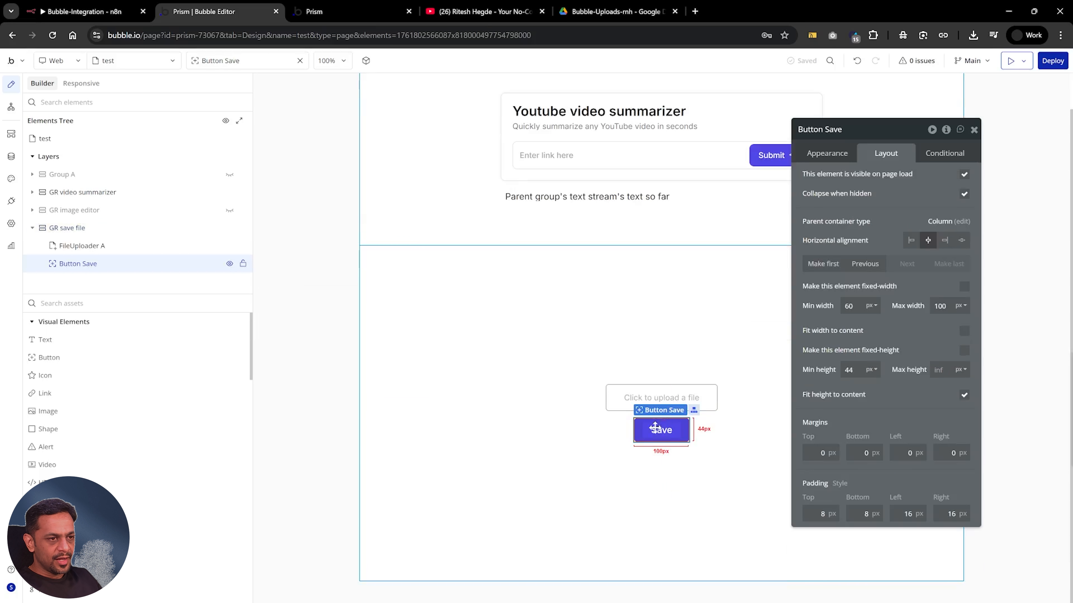
click(841, 157)
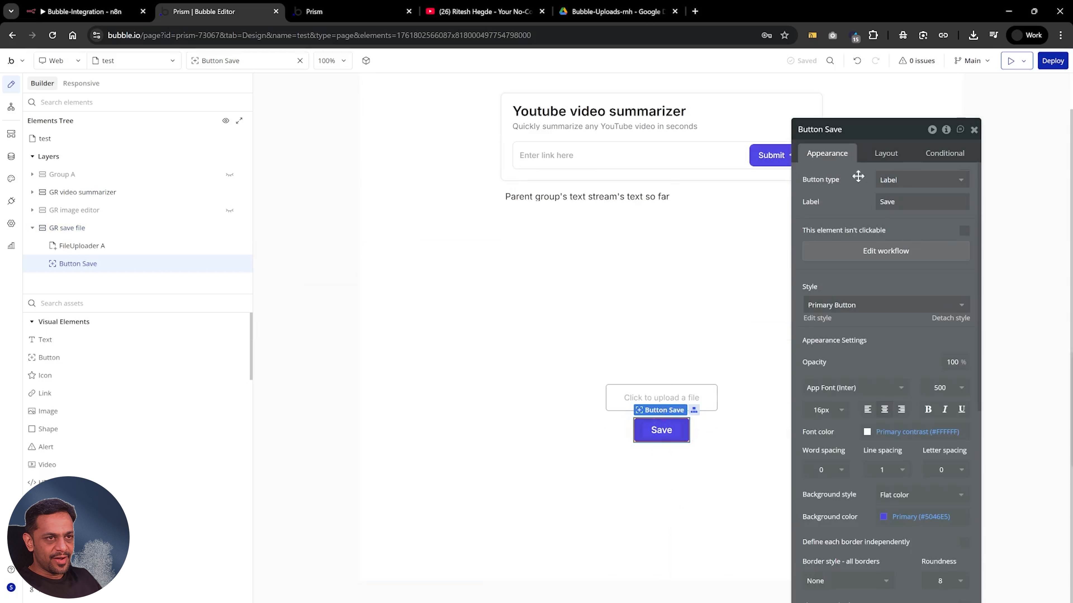
click(903, 253)
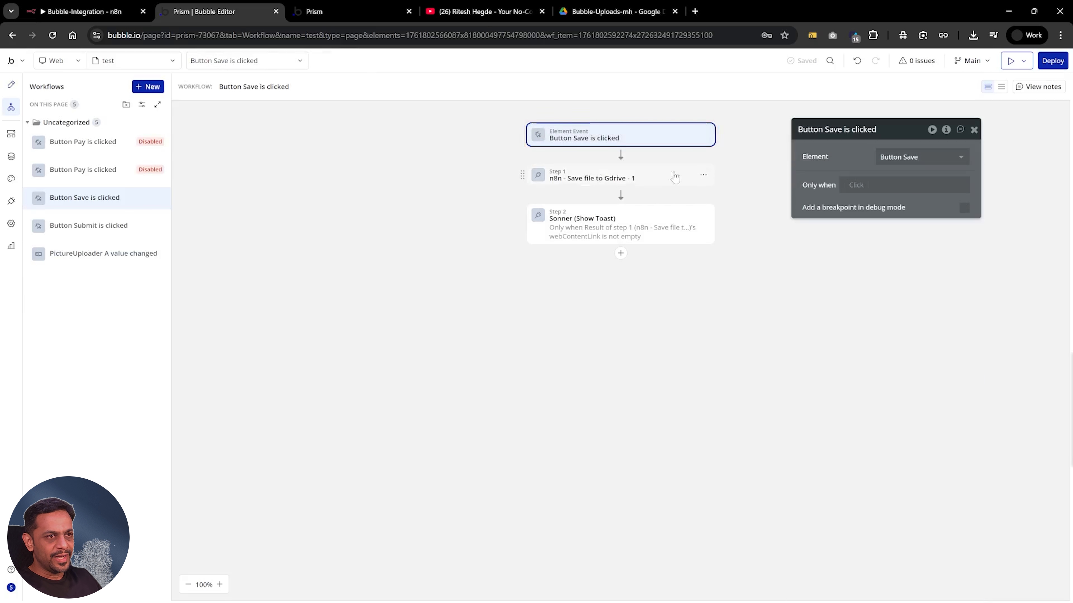
click(674, 177)
click(703, 175)
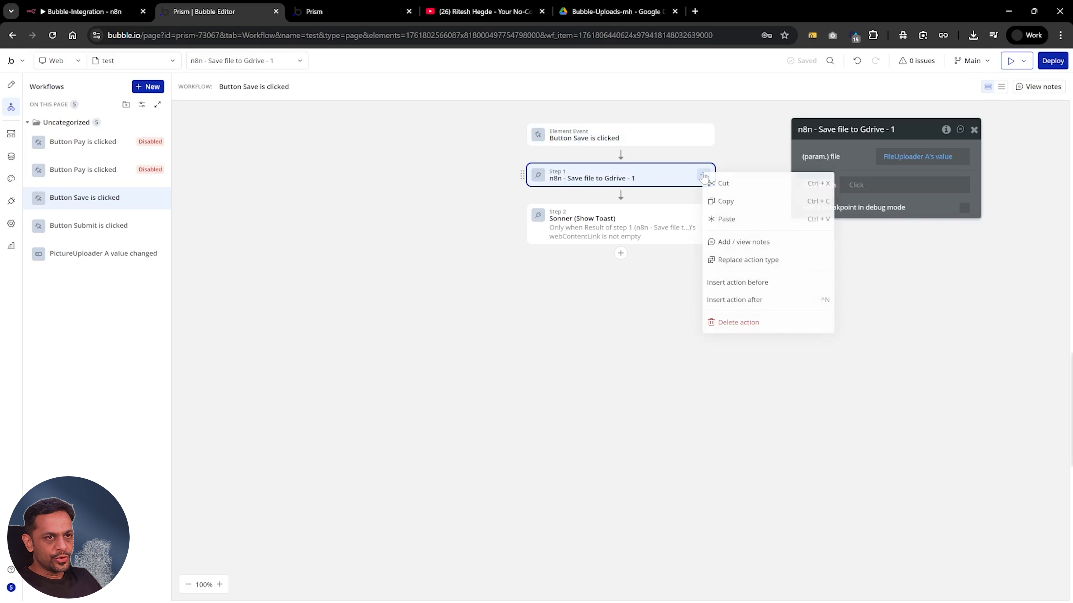
click(731, 324)
click(623, 195)
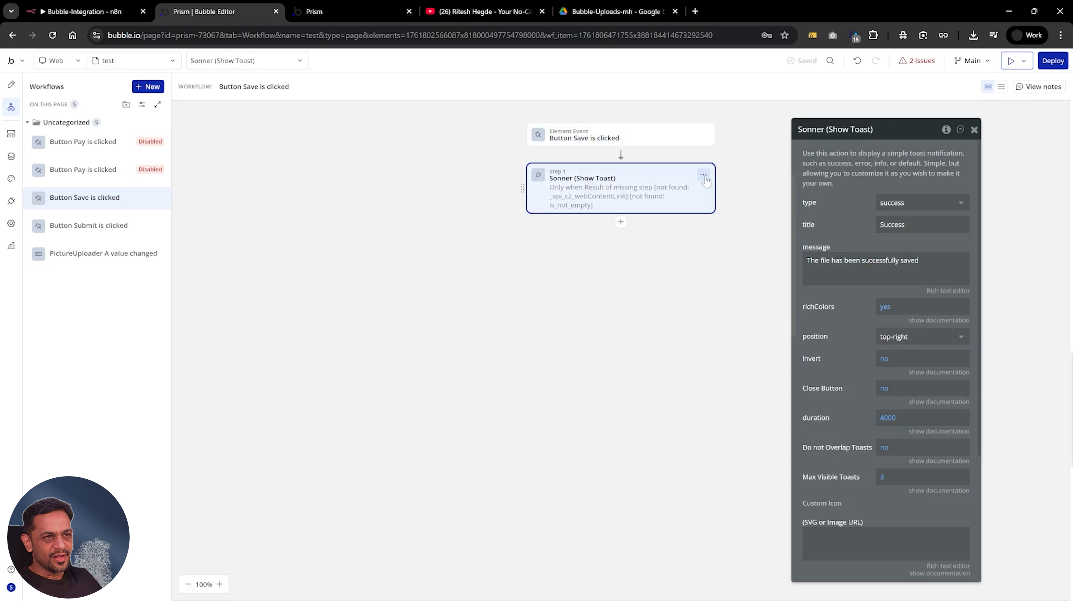
click(703, 175)
click(727, 324)
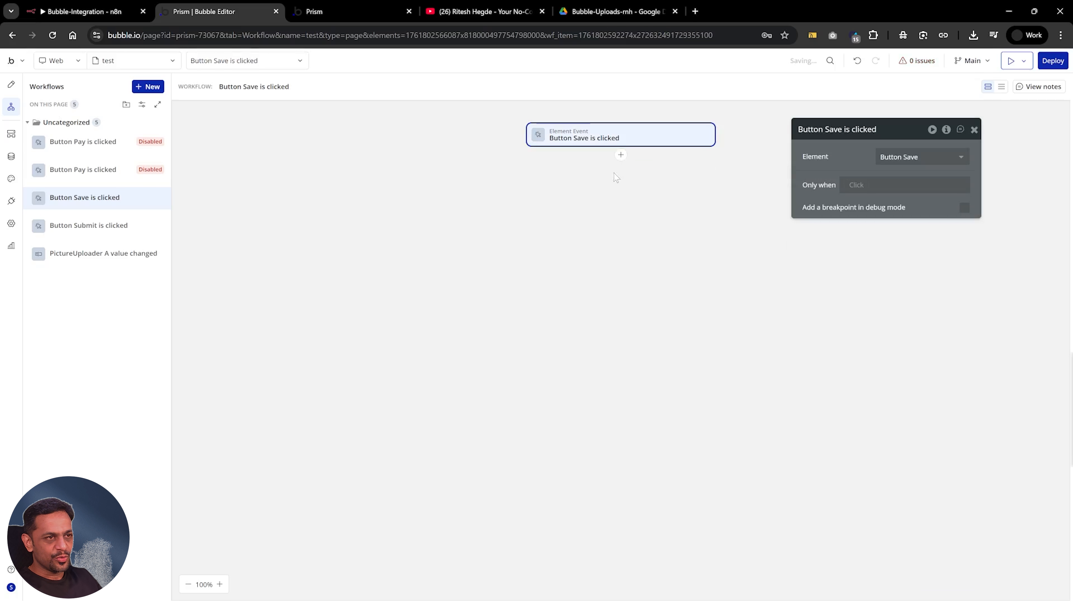
click(620, 155)
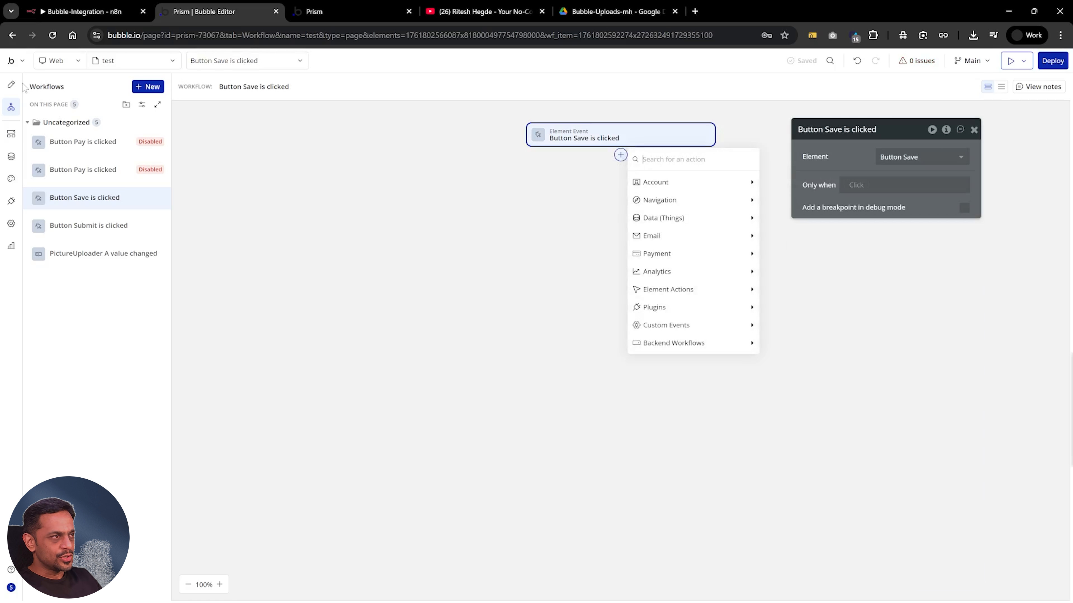
click(11, 84)
click(639, 388)
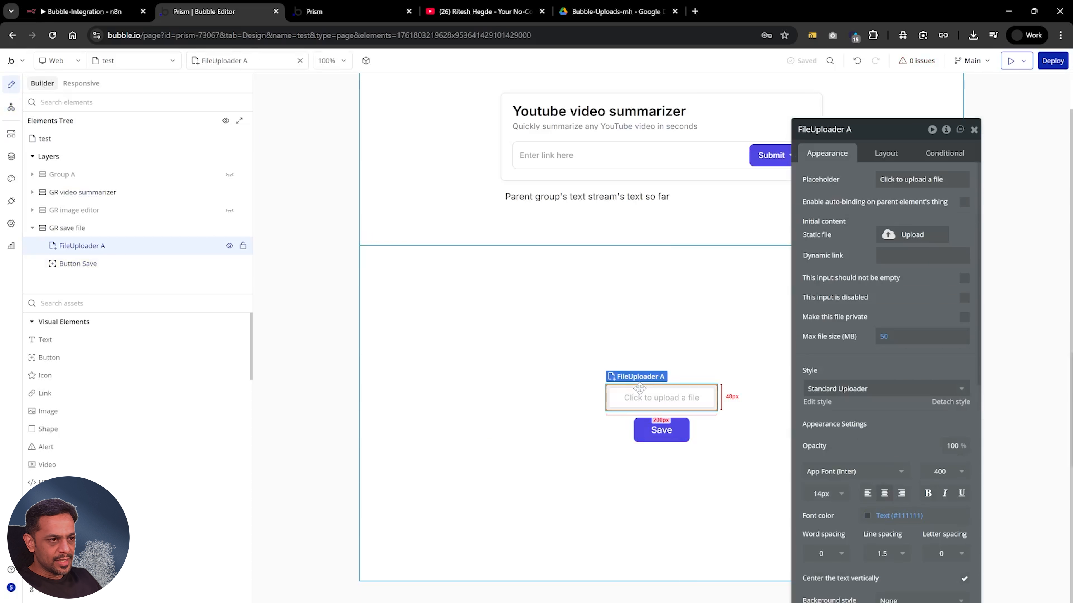
click(11, 108)
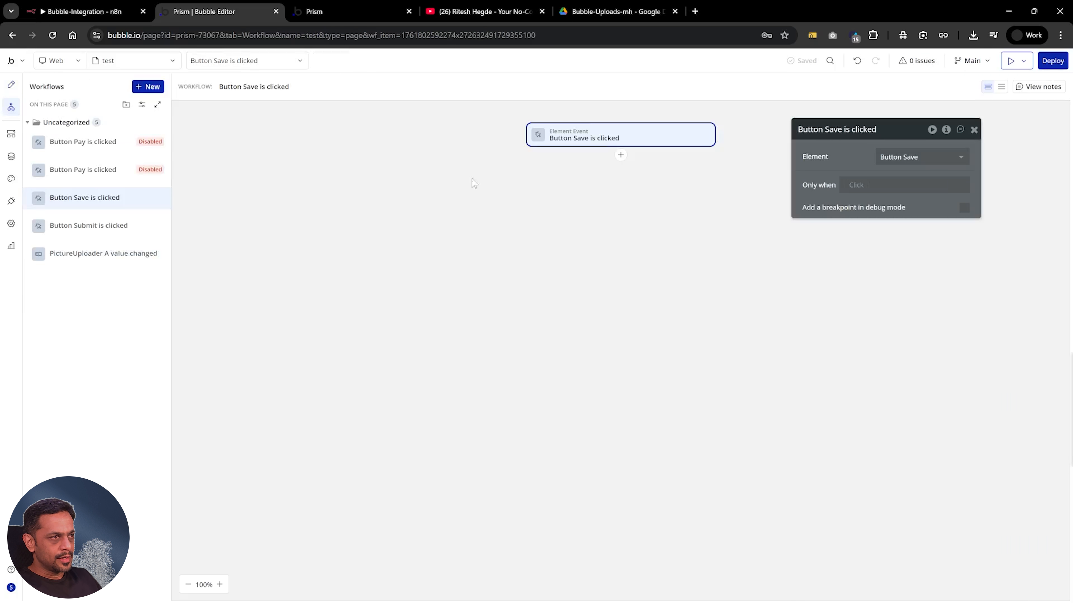
click(620, 156)
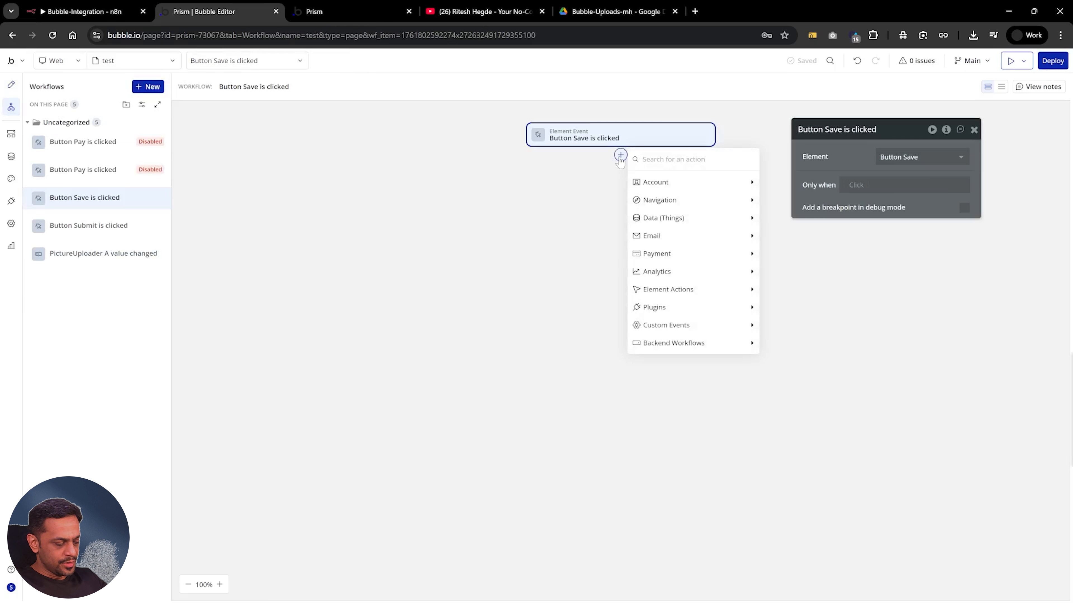
text(n8n)
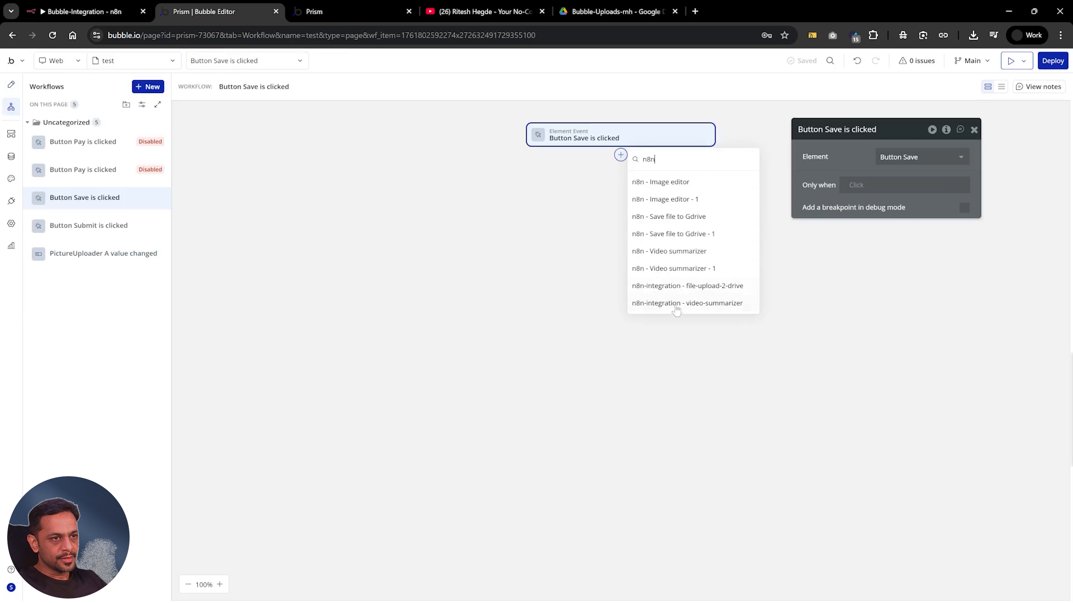
click(564, 296)
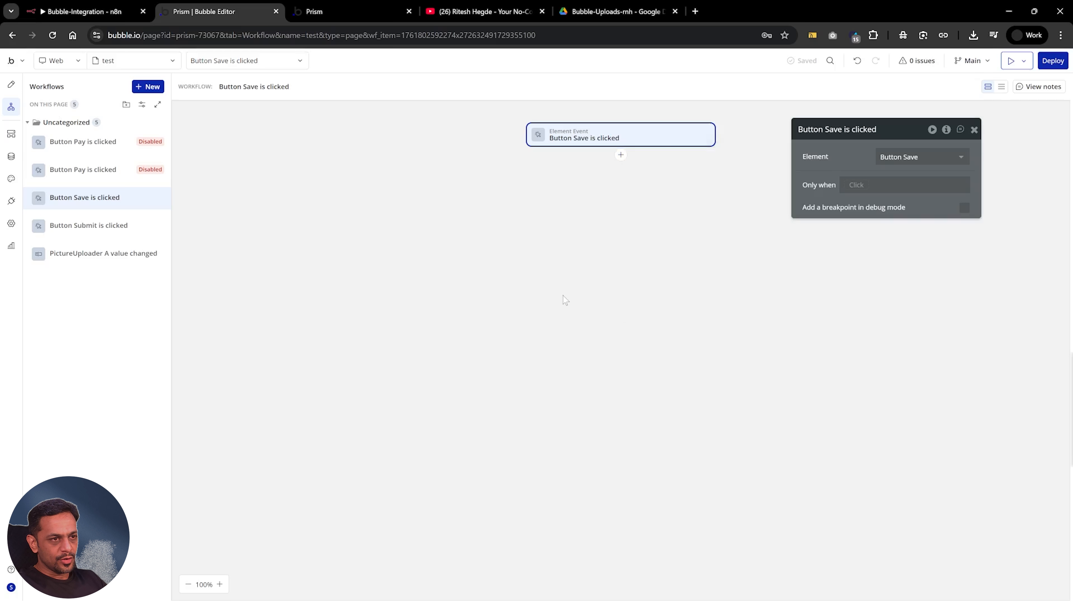
Add the n8n-integration - file-upload-2-drive action as the first step of the Save button's workflow
click(621, 155)
text(n8n)
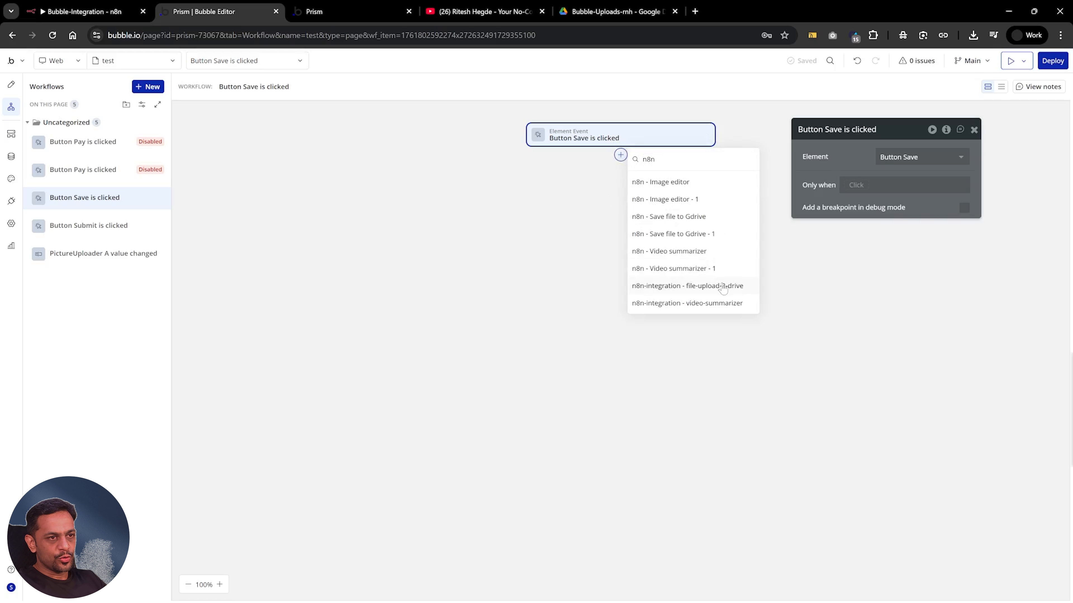
click(723, 286)
Replace the action's file parameter with the dynamic expression FileUploader A's value's URL
click(906, 175)
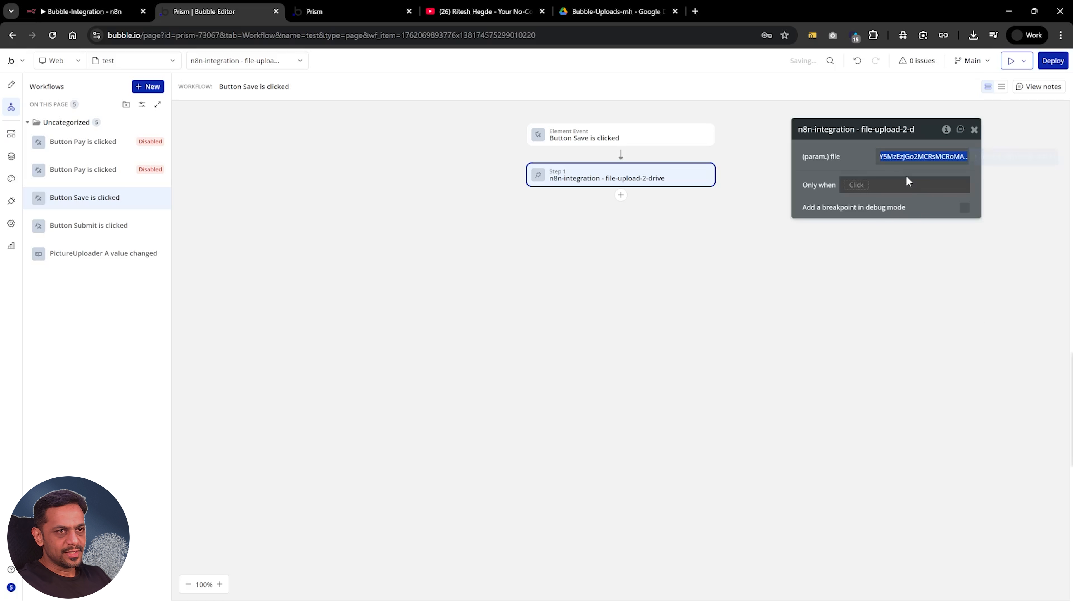
click(987, 159)
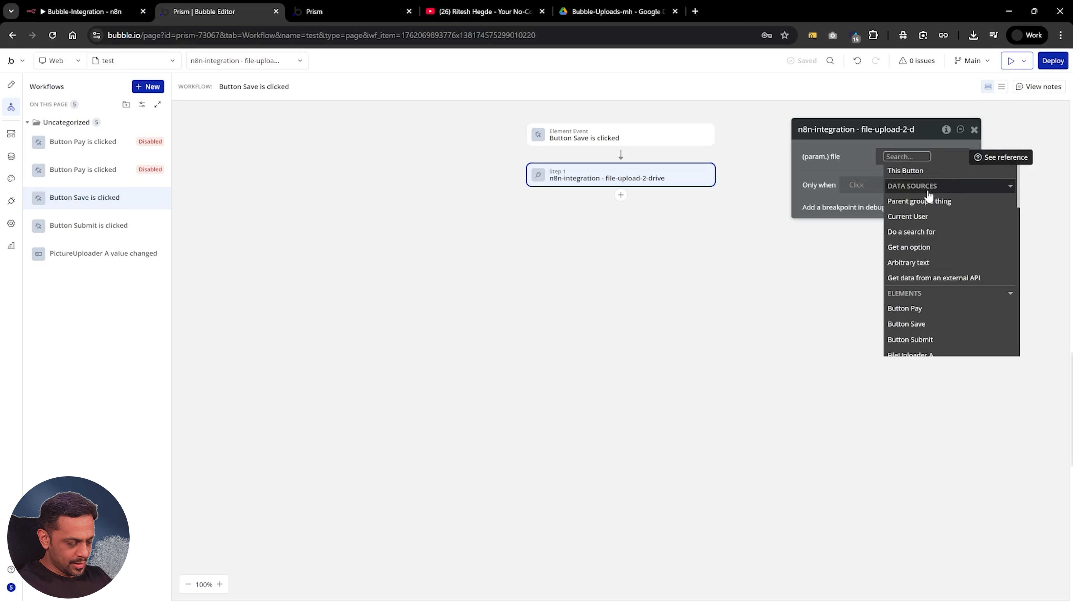
text(file)
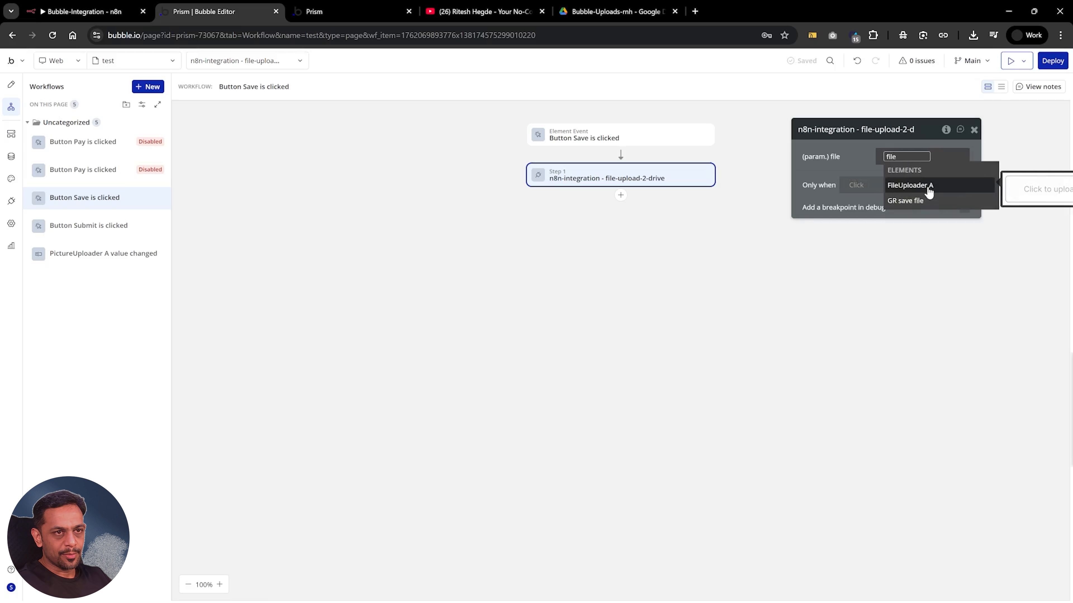
click(929, 190)
click(915, 198)
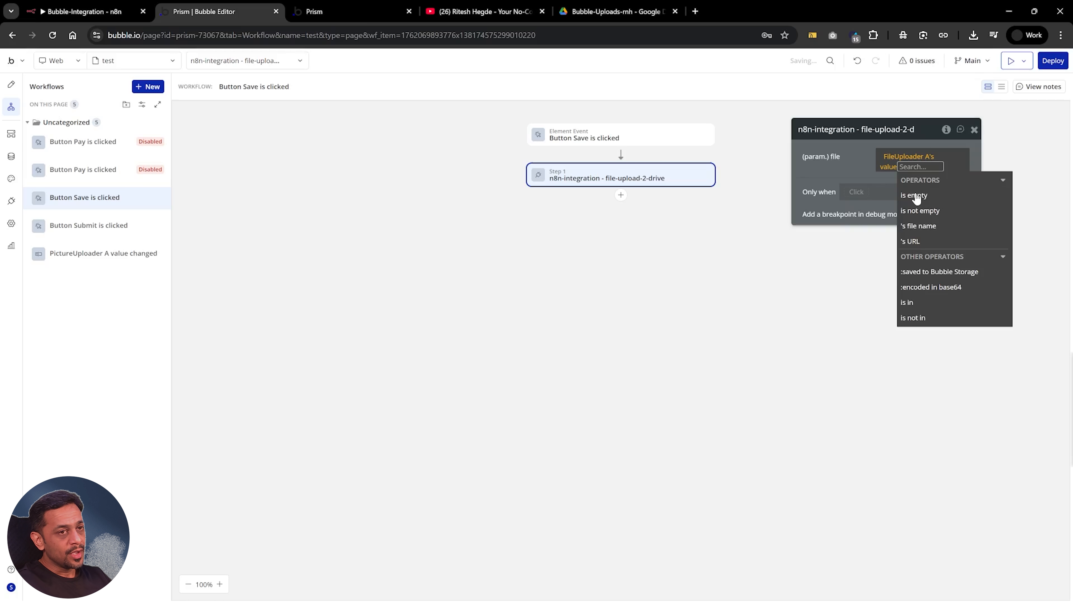
click(915, 243)
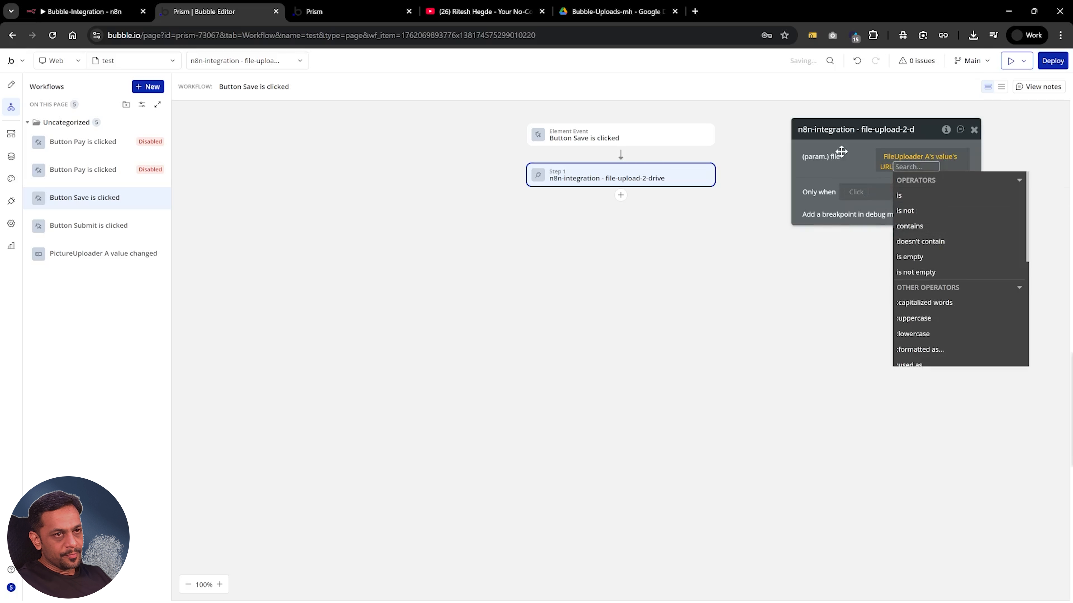
click(848, 159)
mouse_move(895, 161)
click(896, 161)
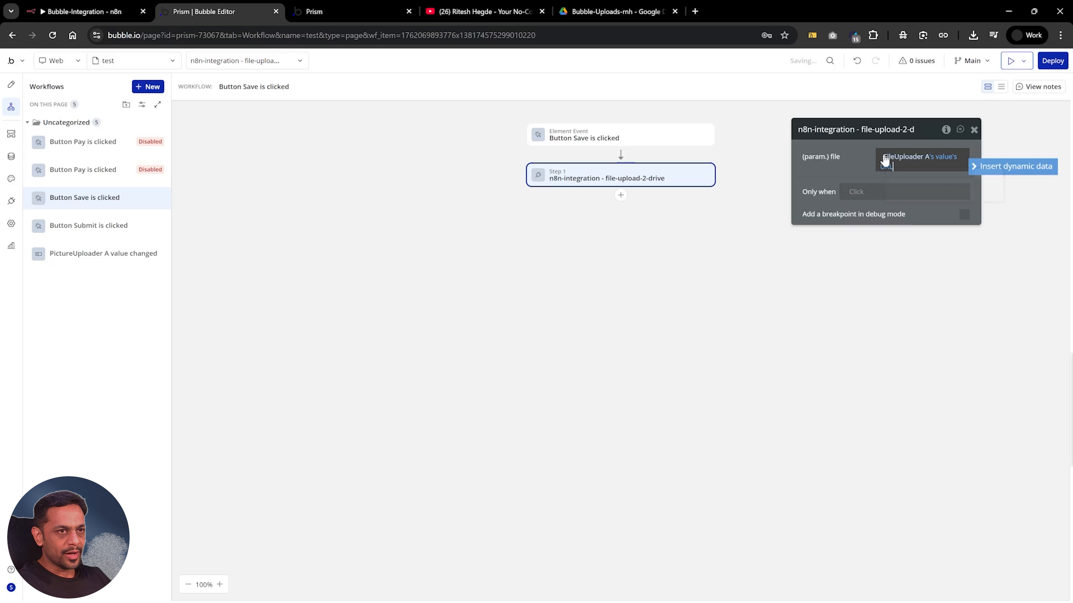
click(852, 174)
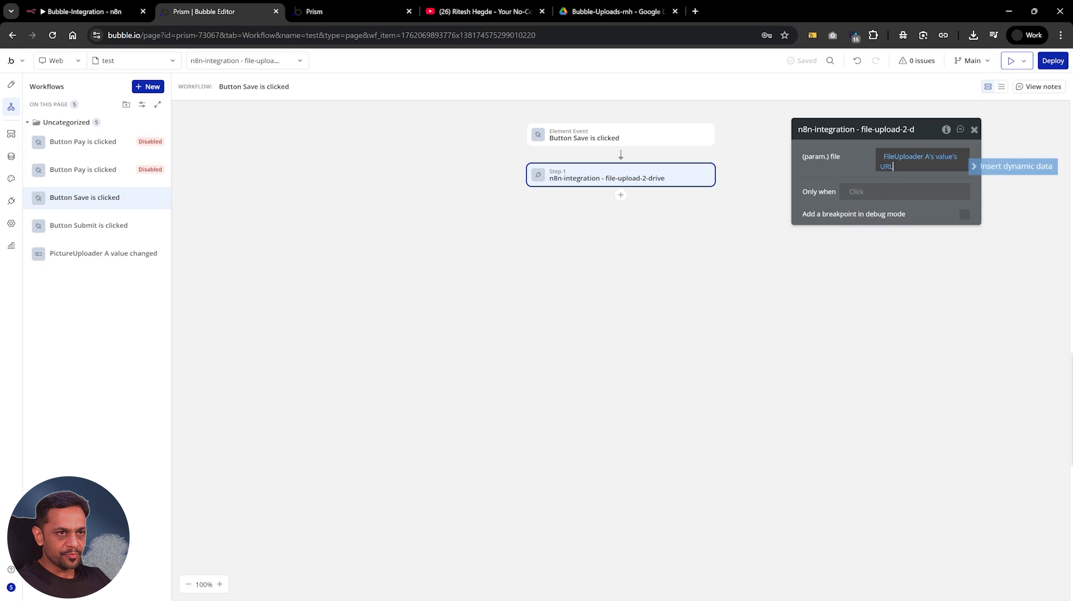
click(881, 157)
text(https:)
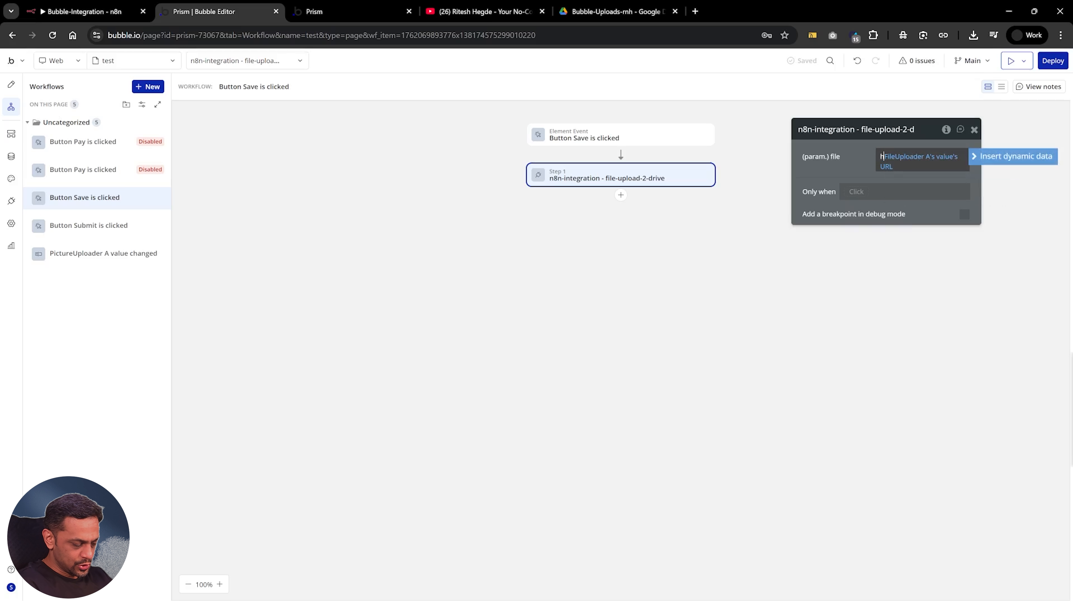
text(//)
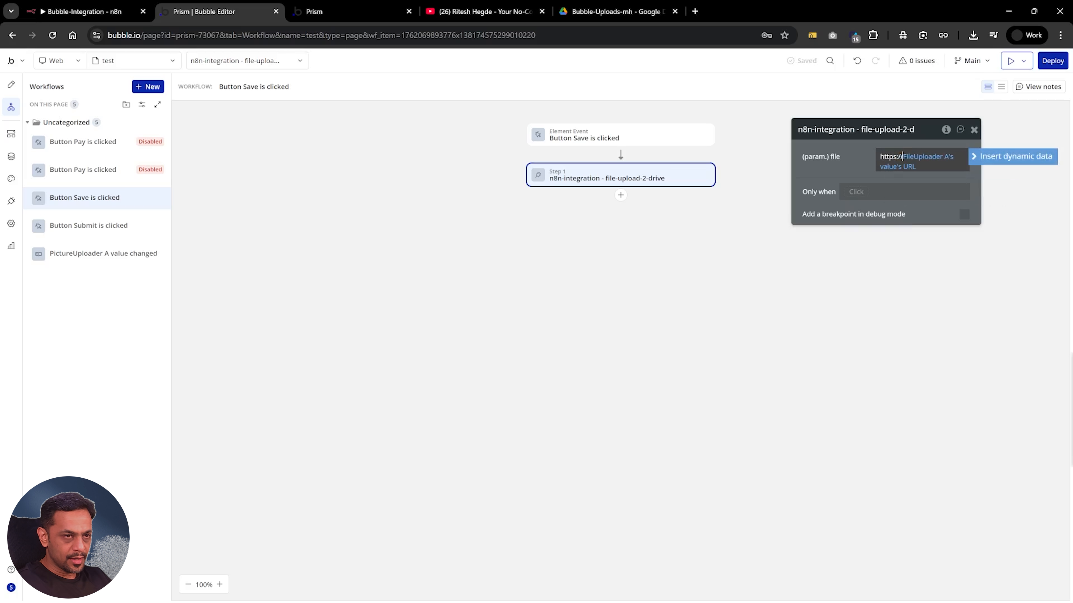
click(859, 163)
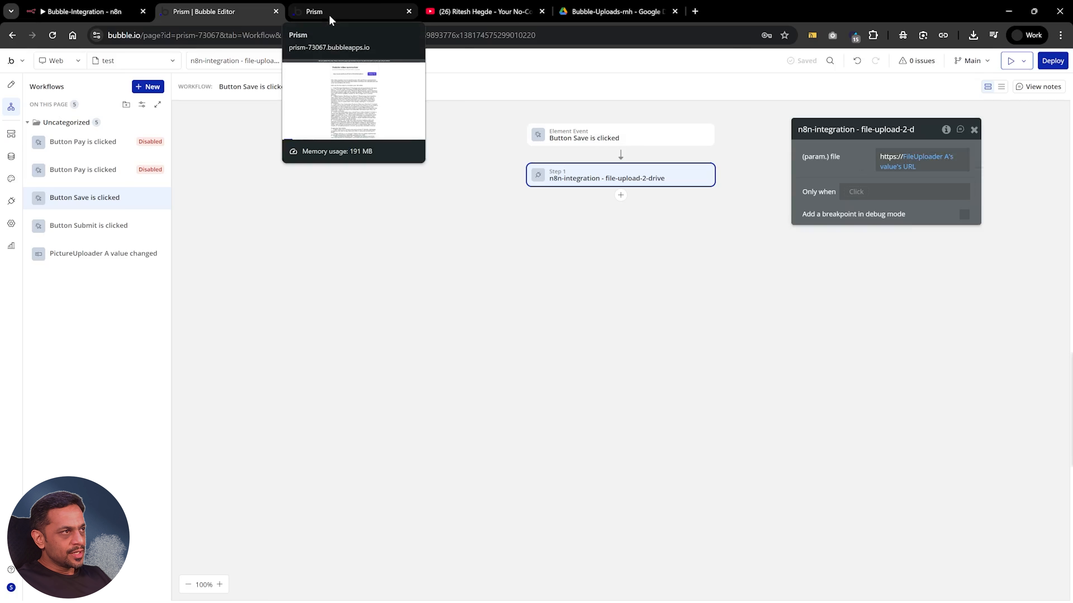
Switch to the Bubble-Uploads-rnh folder in Google Drive, delete the Bubble-Upload PDF and reload the folder
click(575, 12)
click(216, 205)
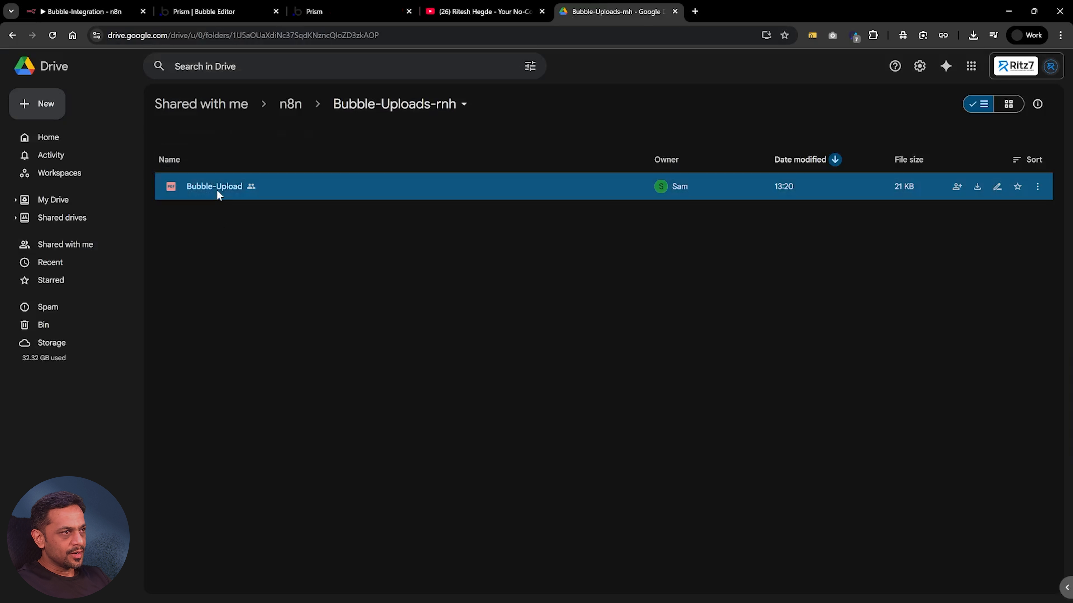
click(220, 193)
key(Delete)
key(Escape)
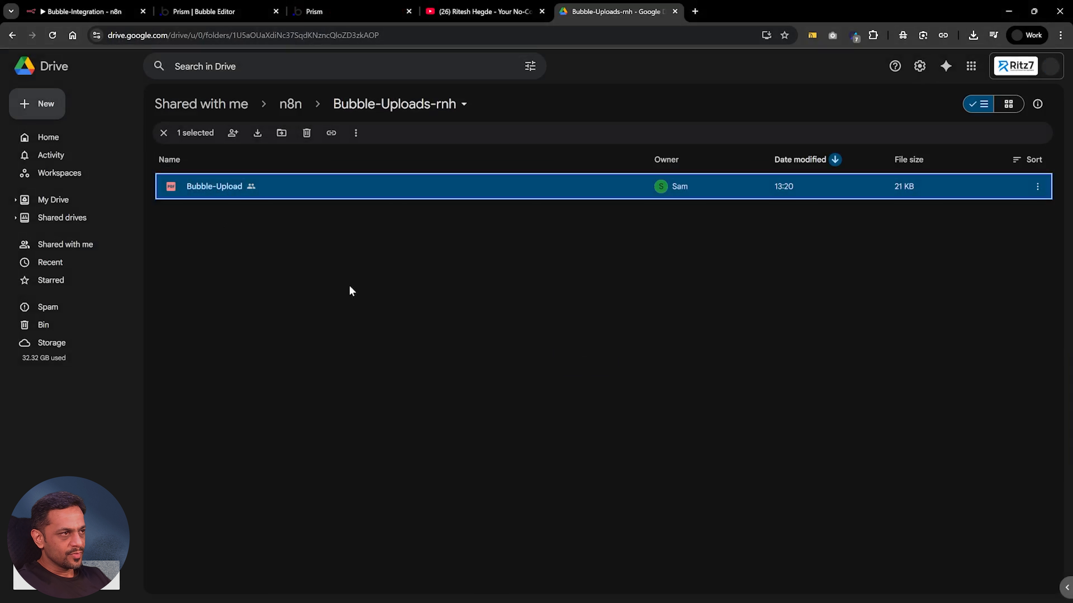
click(275, 240)
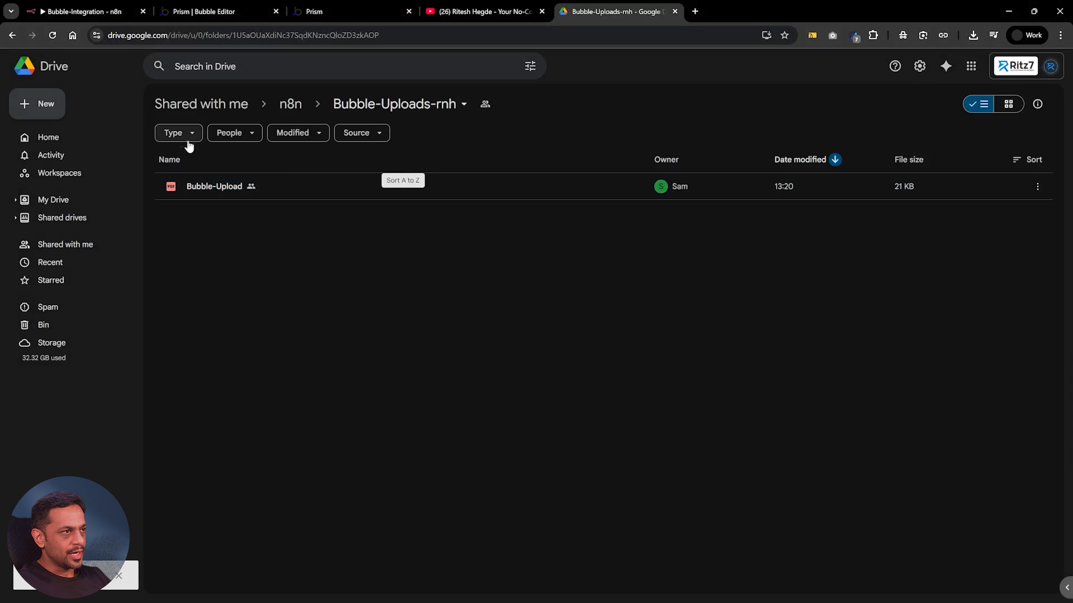
click(57, 37)
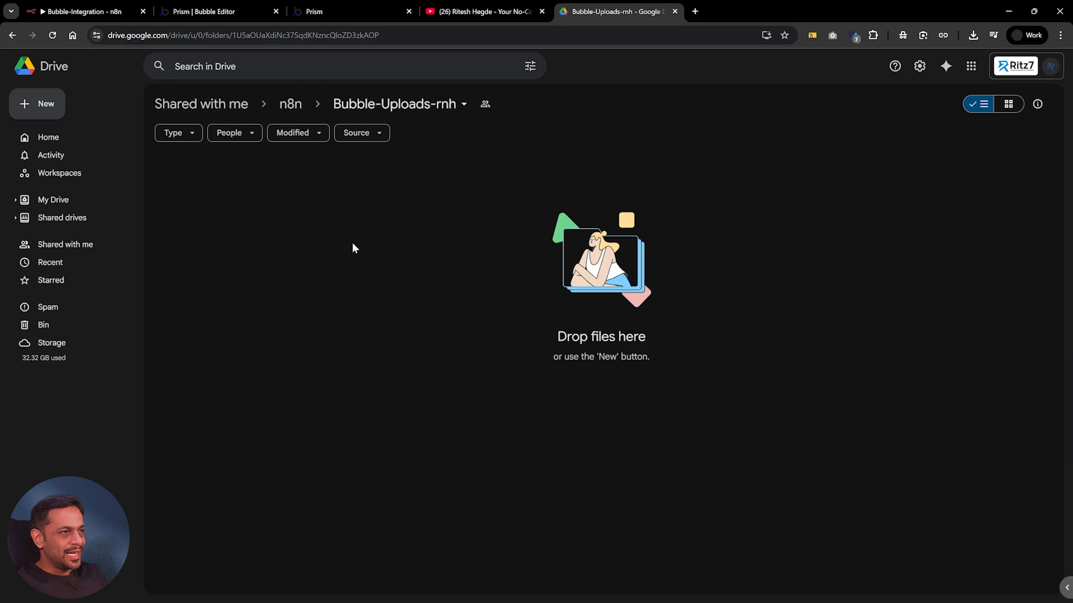
Reload the Prism preview page and choose 12_oct17260.jpg in its file uploader
click(338, 14)
click(339, 67)
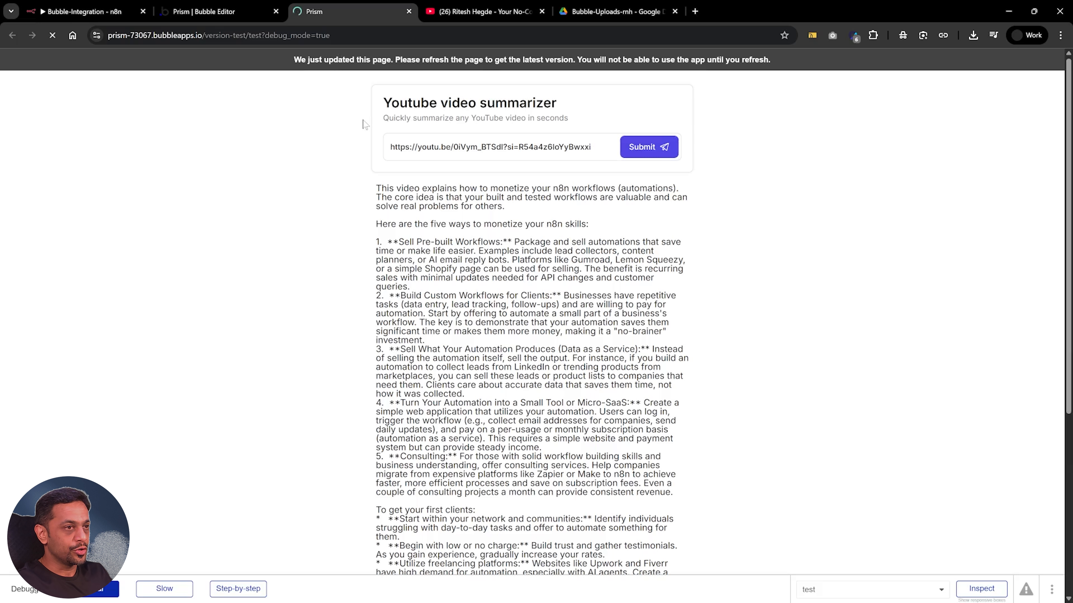
click(543, 233)
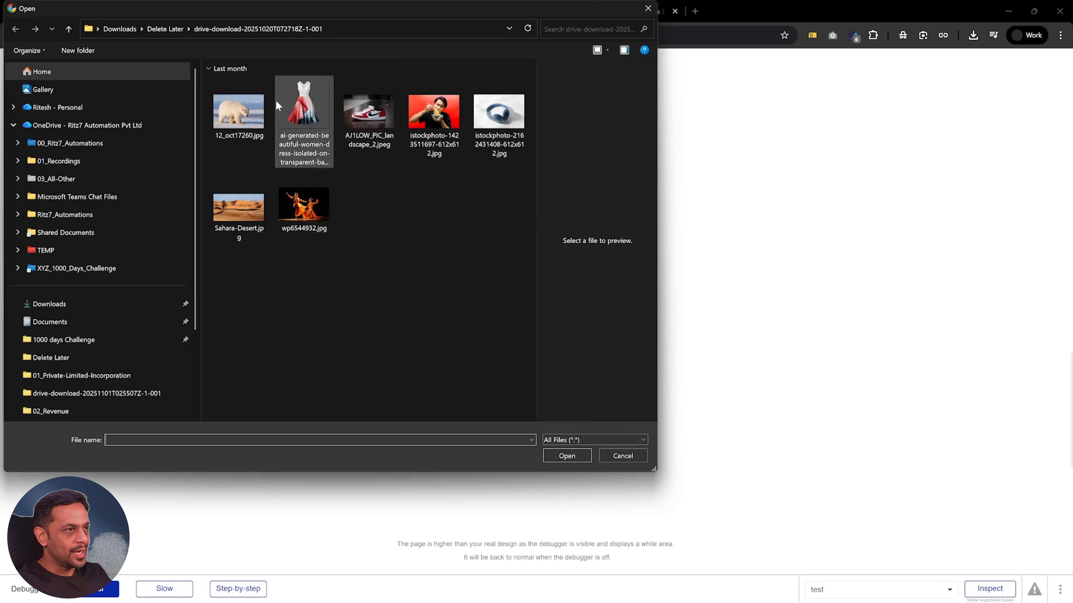
click(243, 102)
click(577, 460)
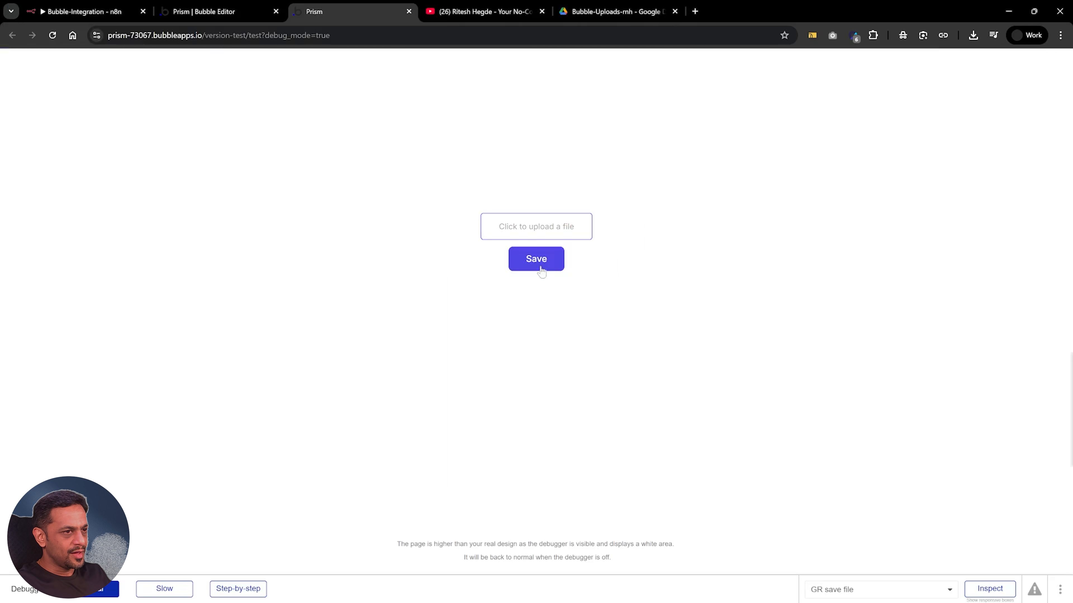
Try to save the uploaded image to Drive and read through the alert before closing it
click(542, 266)
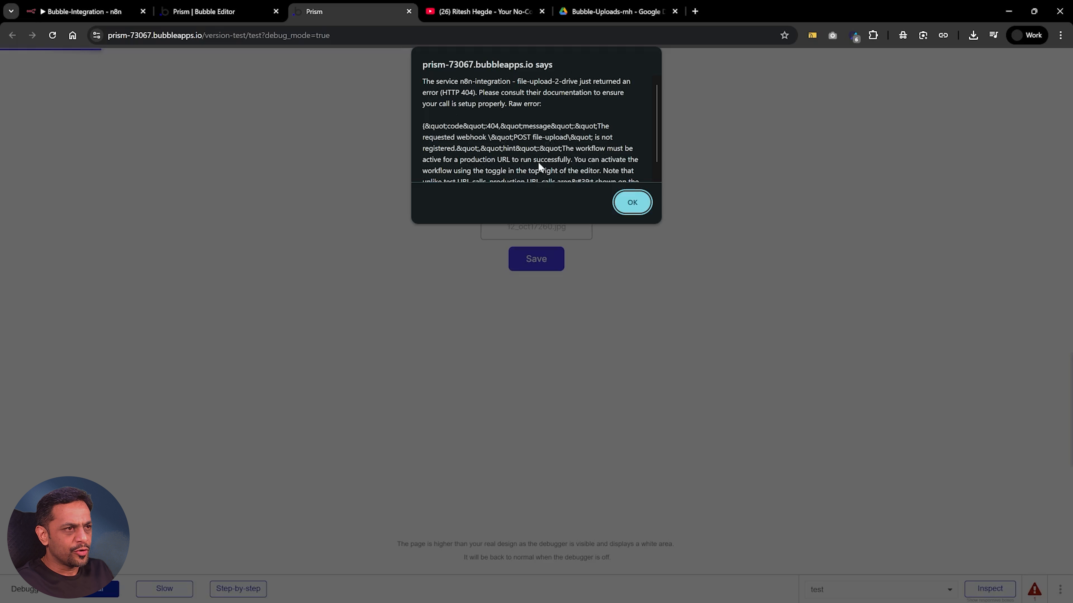
scroll(585, 161, down, 1)
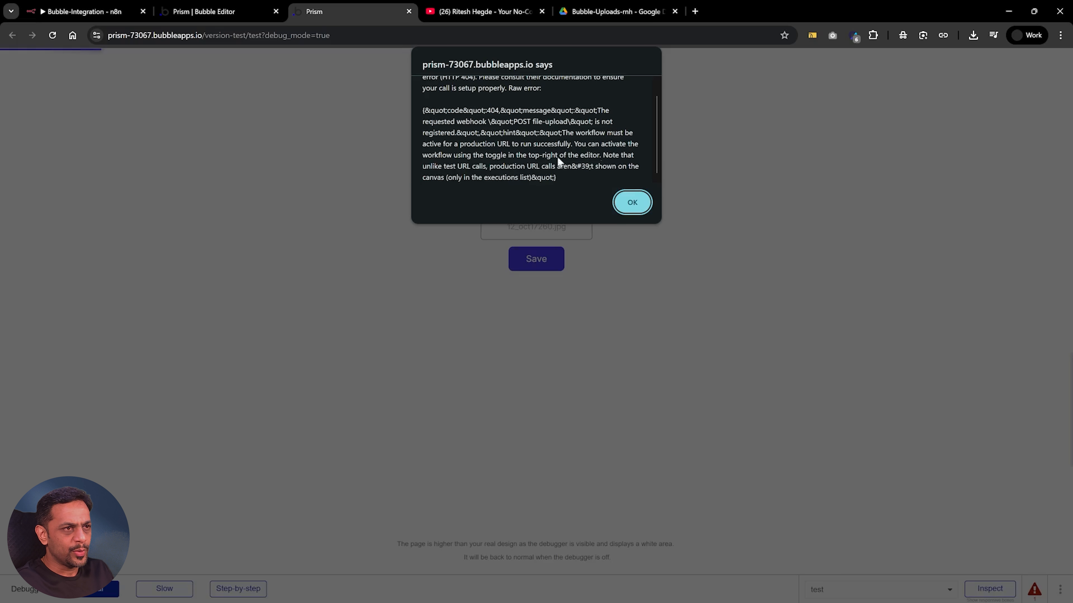
click(632, 203)
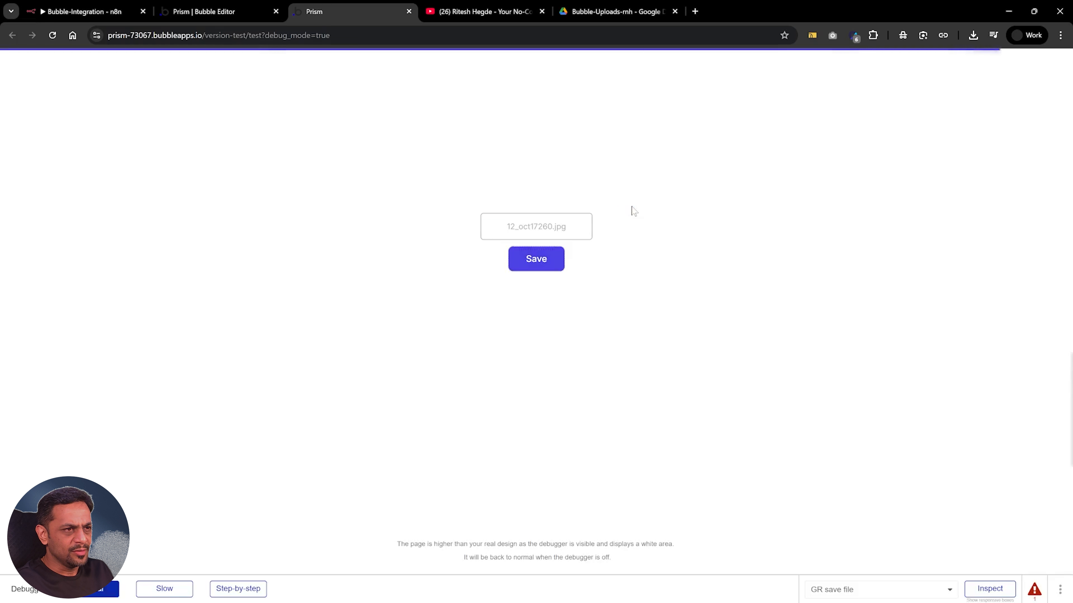
Save the Bubble-Integration workflow in n8n, and submit 12_oct17260.jpg again from the Prism preview page
click(70, 13)
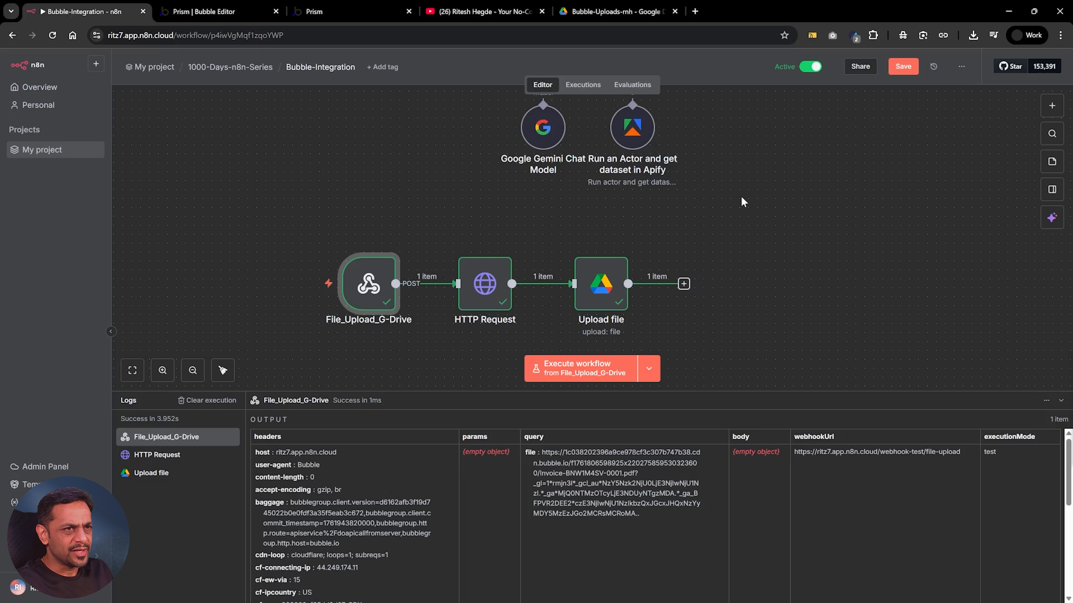
click(902, 67)
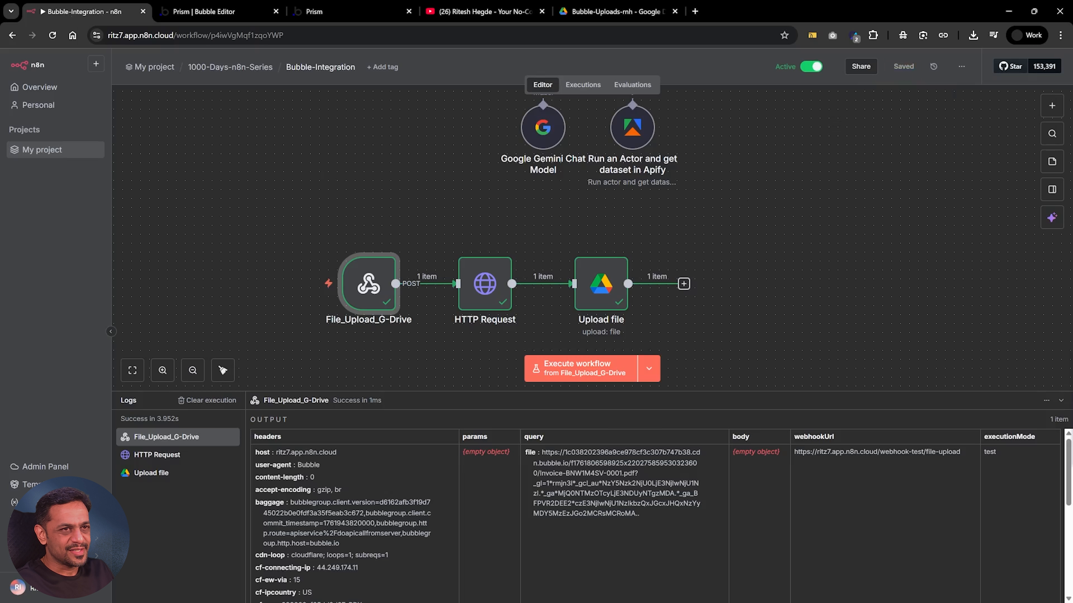
click(337, 14)
click(544, 262)
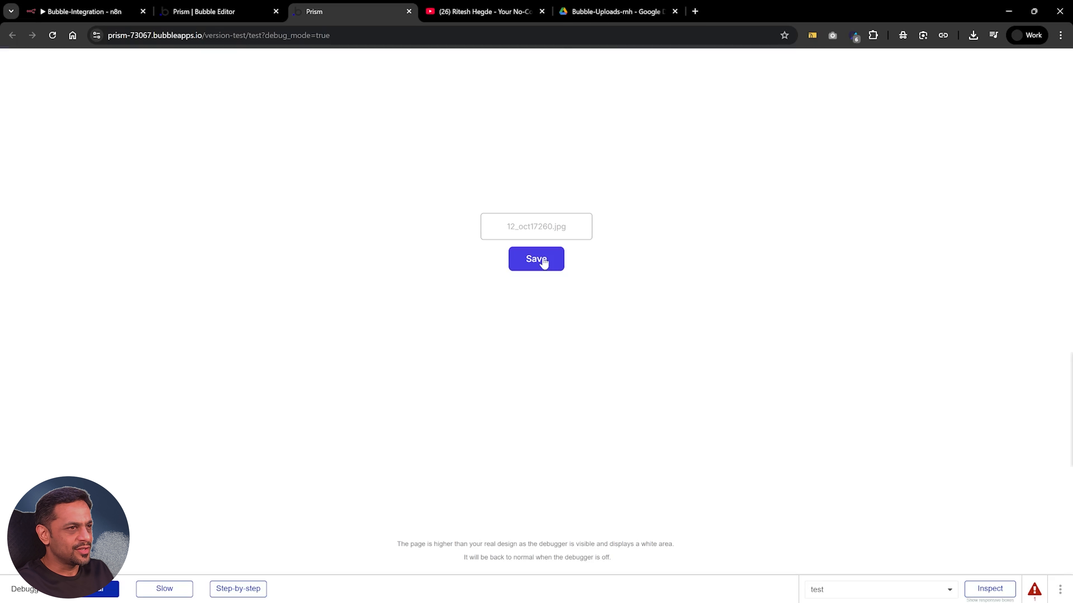
Reload the Bubble-Uploads-rnh folder in Google Drive, view the uploaded Bubble-Upload image, and return to the n8n workflow
click(591, 14)
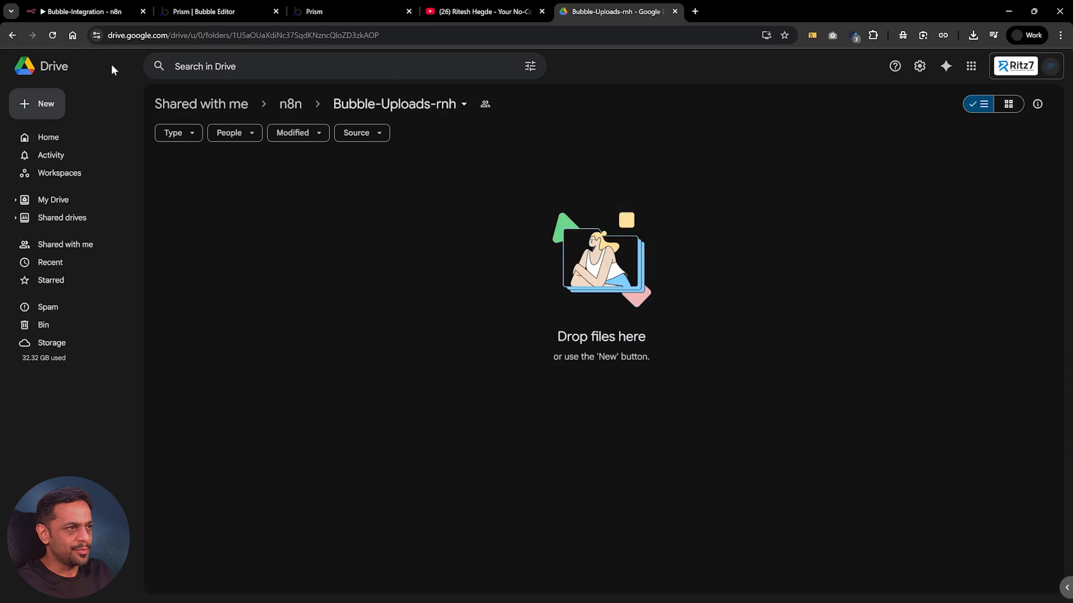
click(57, 35)
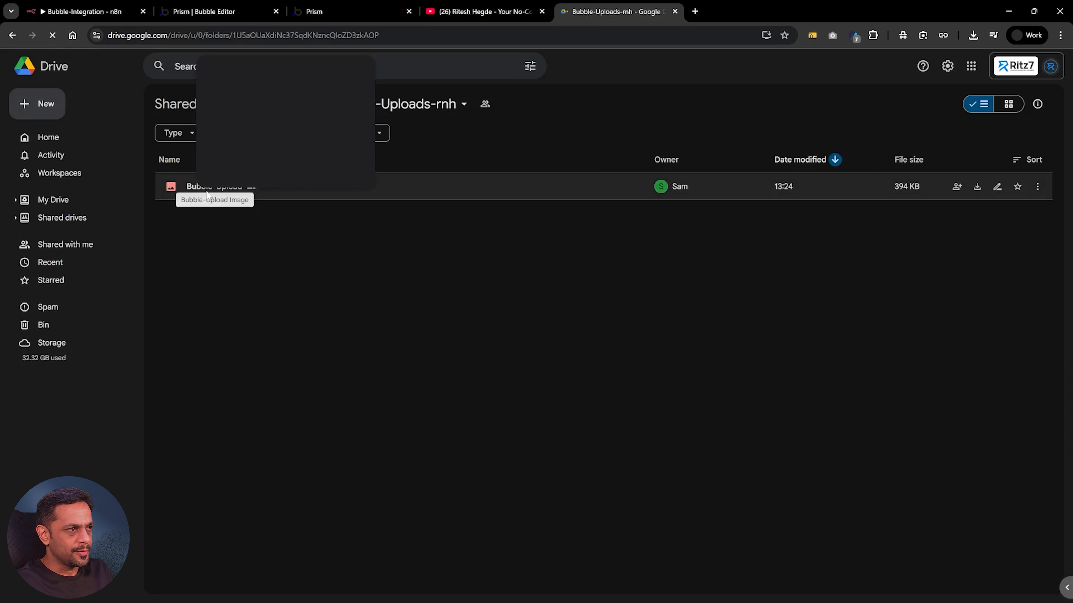
double_click(207, 191)
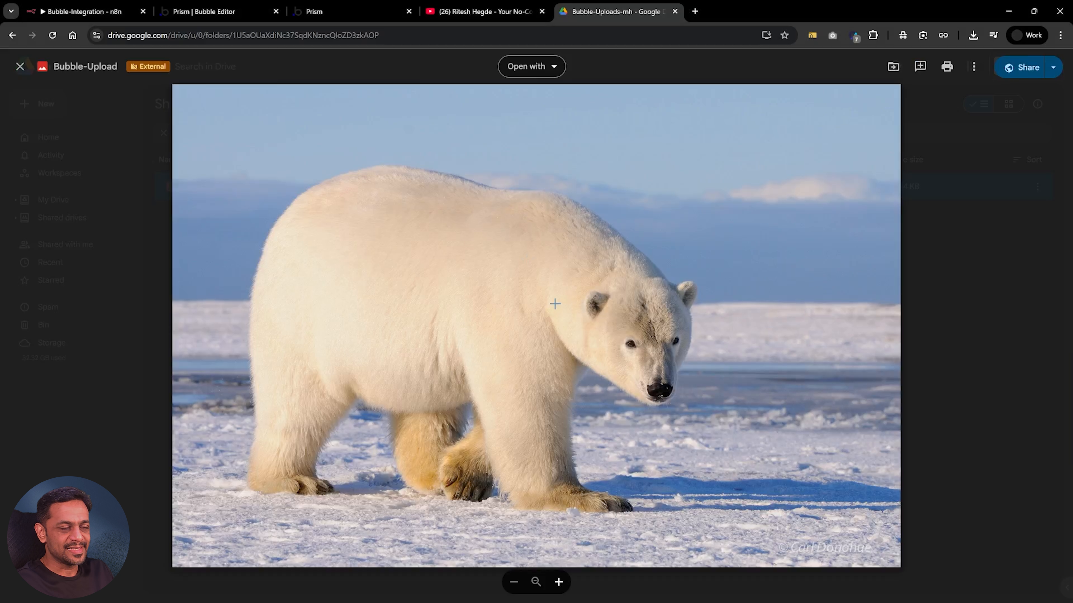
click(946, 295)
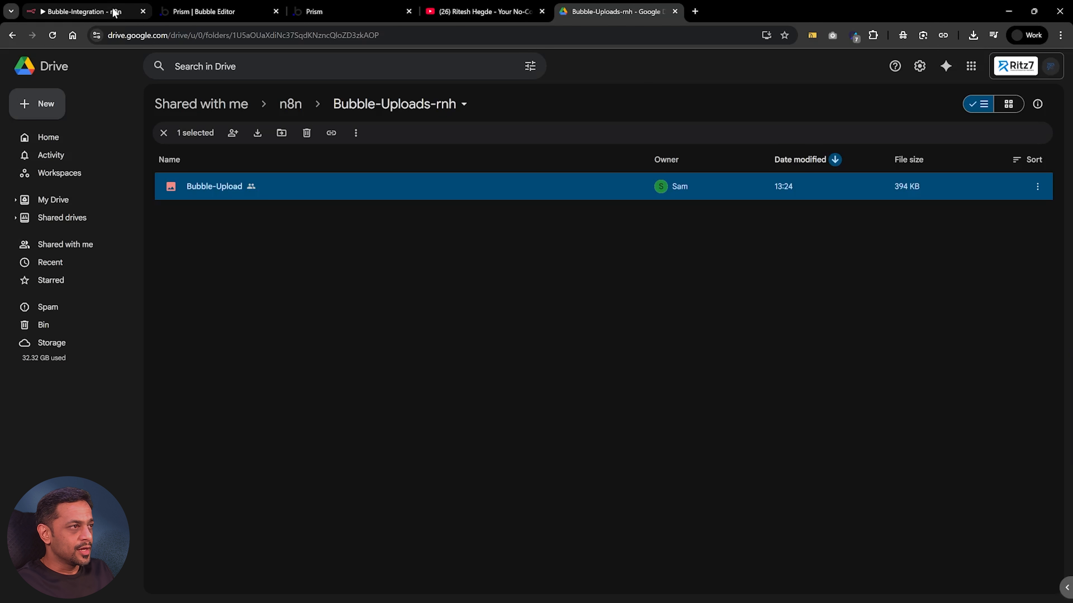
click(82, 12)
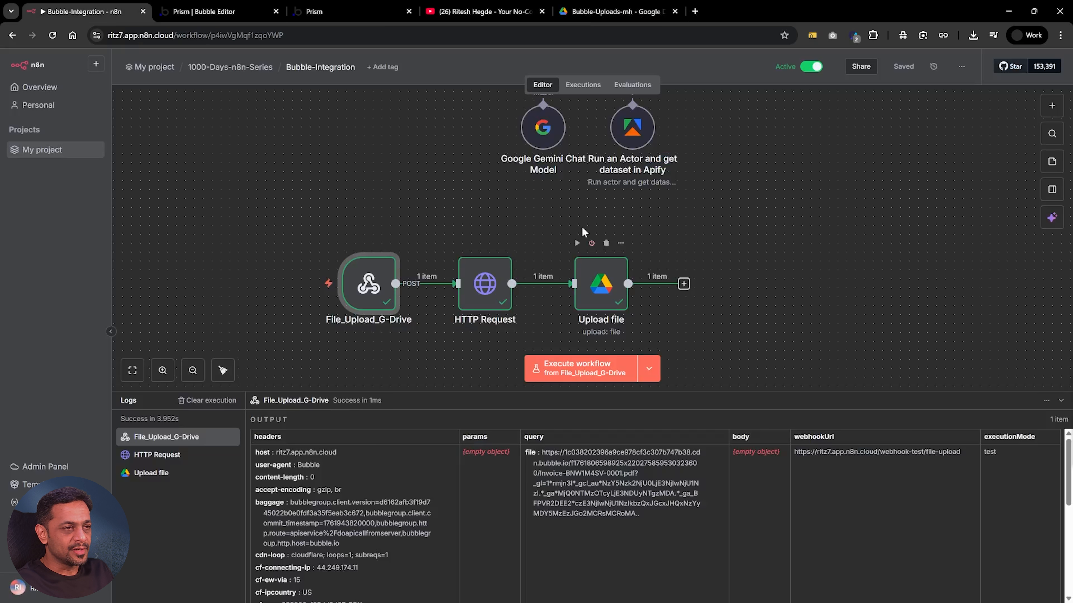